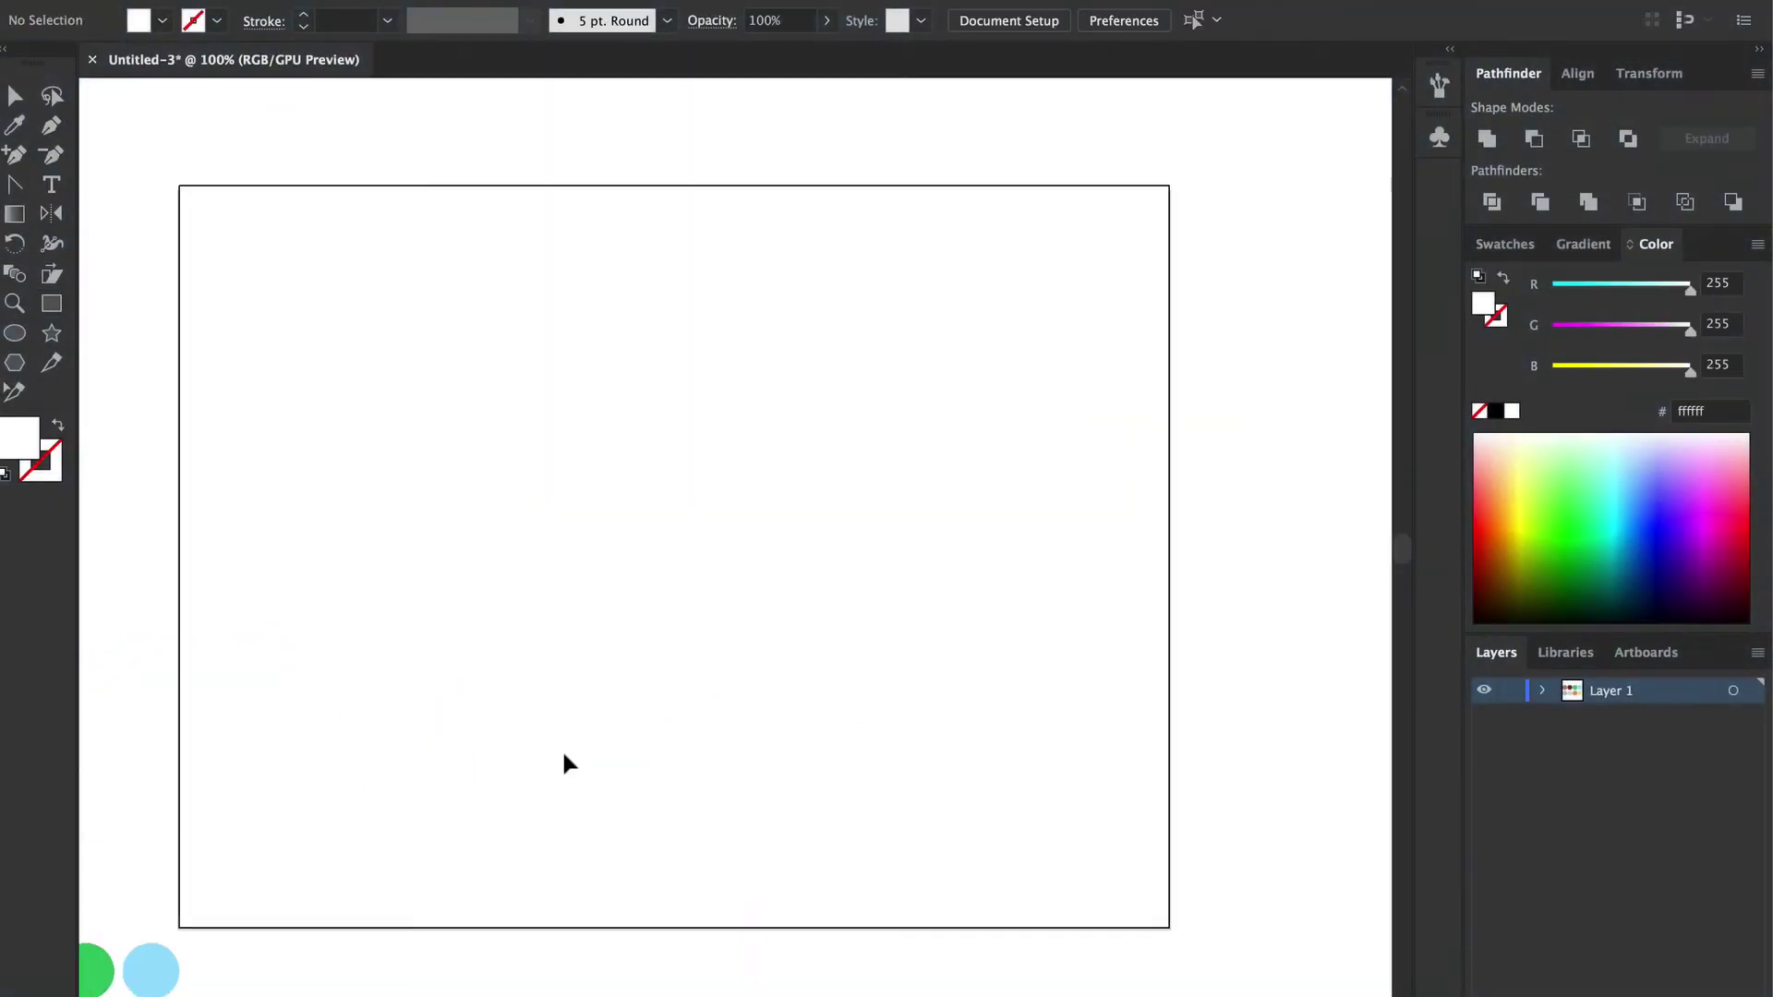
Step: Draw the first grey arch shape and place a lighter copy beside it
{"action": "key", "text": "m"}
{"action": "left_click_drag", "start_coordinate": [656, 537], "coordinate": [706, 586]}
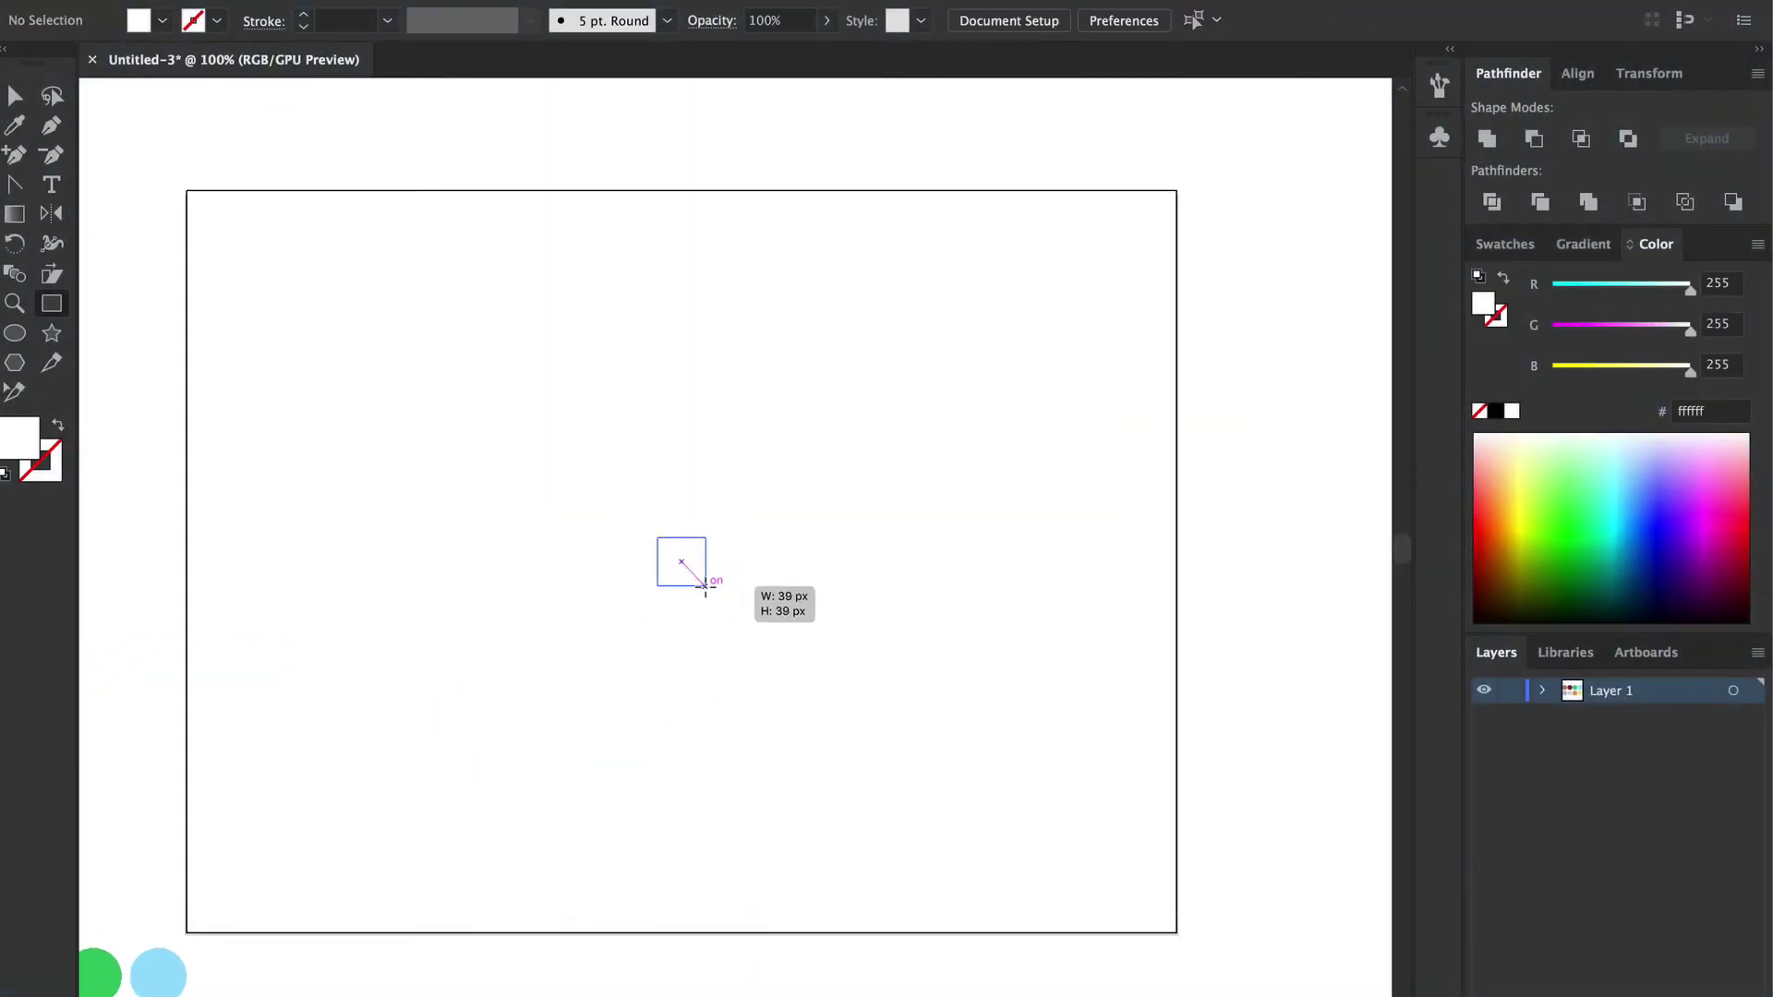
{"action": "mouse_move", "coordinate": [712, 474]}
{"action": "left_mouse_down"}
{"action": "mouse_move", "coordinate": [753, 459]}
{"action": "mouse_move", "coordinate": [748, 499]}
{"action": "left_mouse_up"}
{"action": "left_click", "coordinate": [767, 490]}
{"action": "left_click", "coordinate": [820, 424]}
{"action": "left_click", "coordinate": [746, 529]}
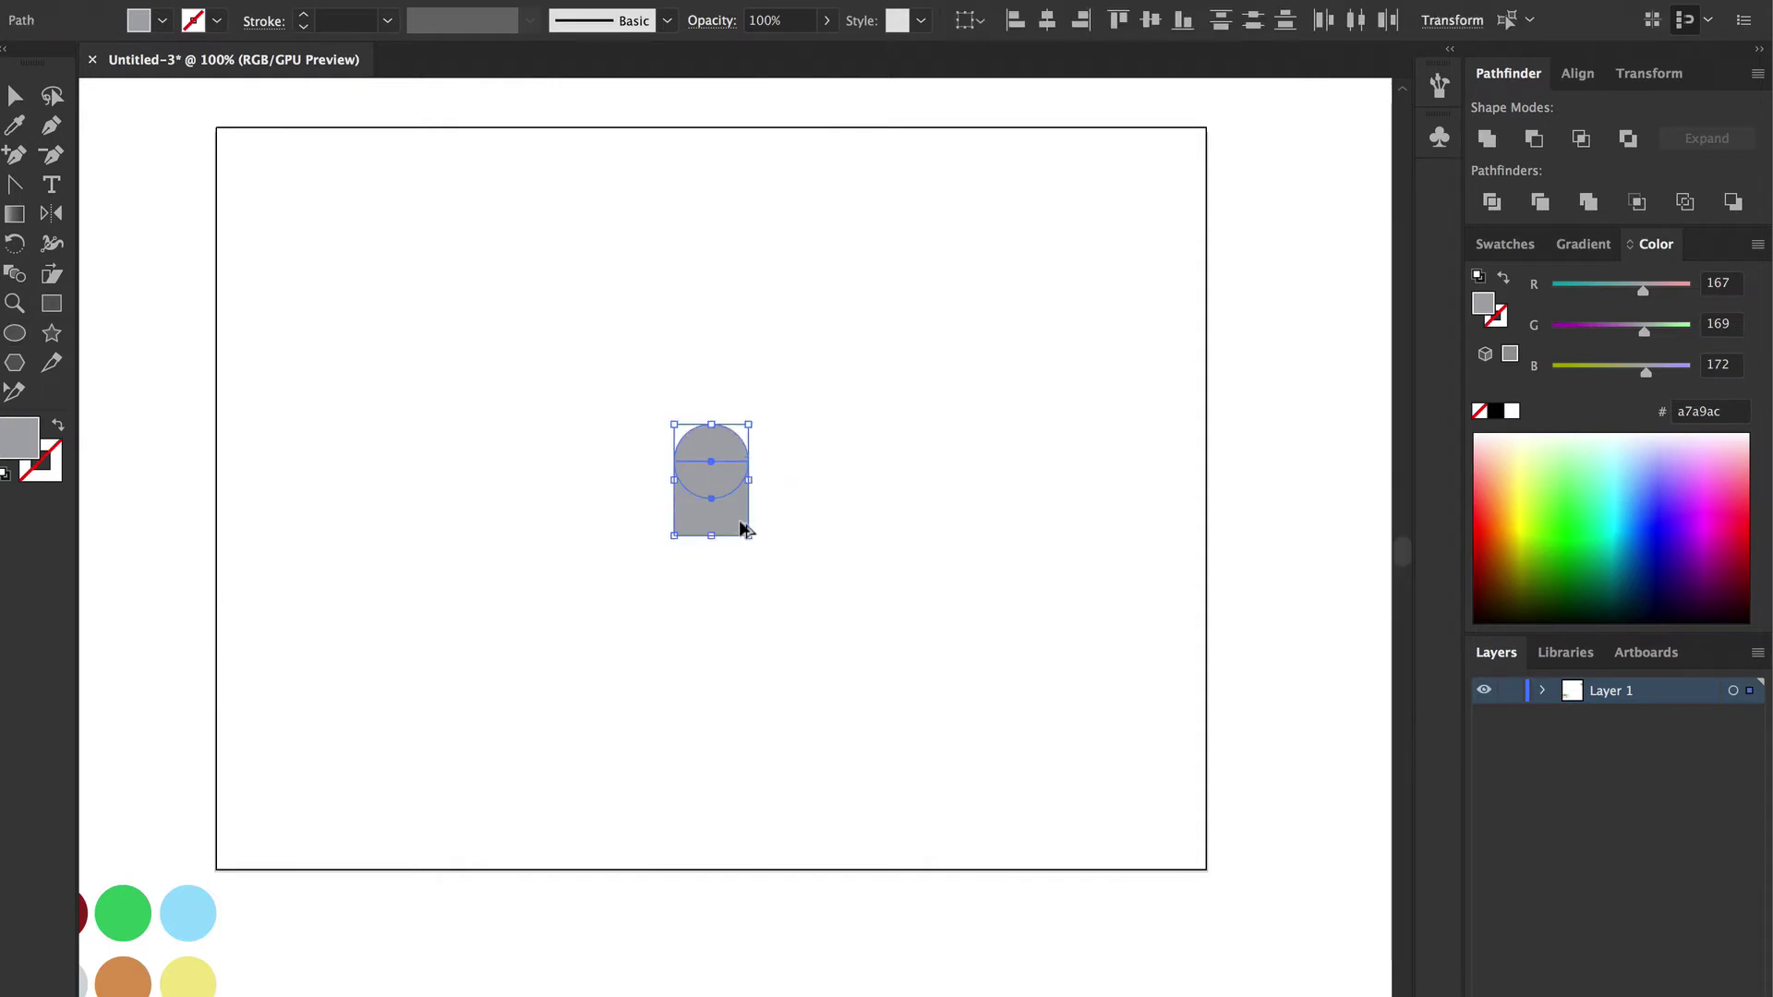
{"action": "left_click", "coordinate": [767, 498]}
{"action": "left_click_drag", "start_coordinate": [637, 424], "coordinate": [753, 535]}
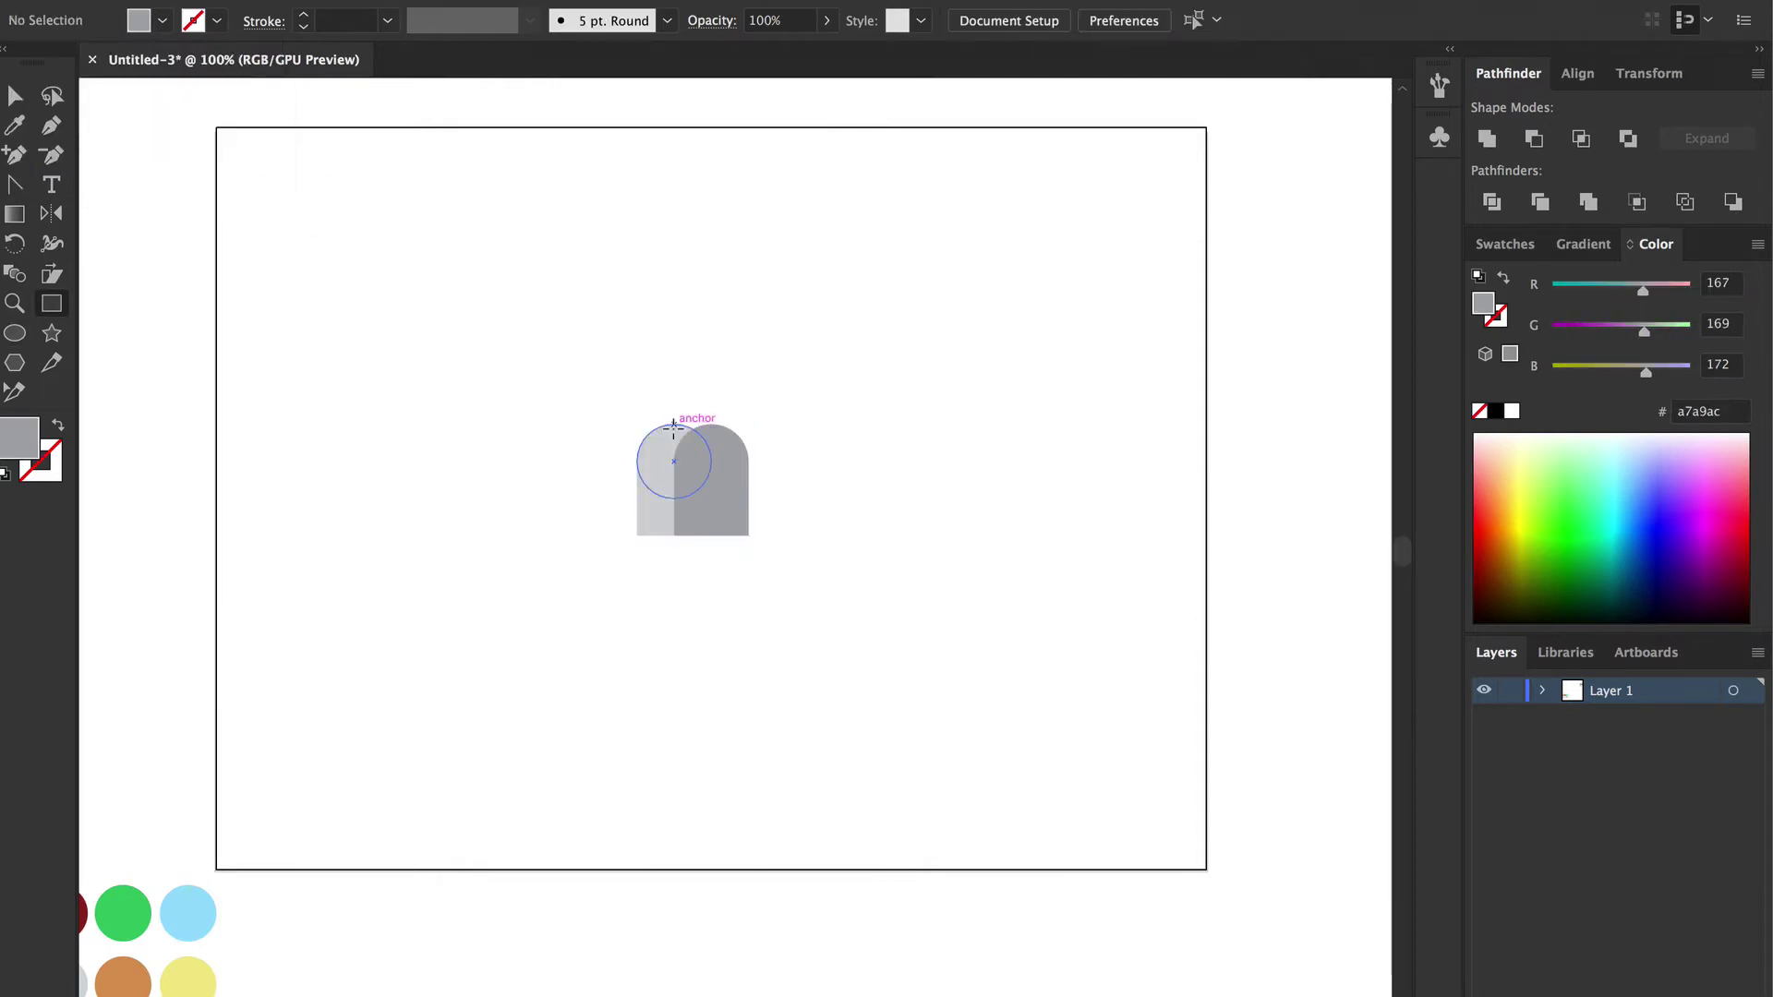
{"action": "key", "text": "v"}
{"action": "key", "text": "ctrl+plus"}
{"action": "key", "text": "ctrl+plus"}
{"action": "left_click_drag", "start_coordinate": [587, 684], "coordinate": [617, 688]}
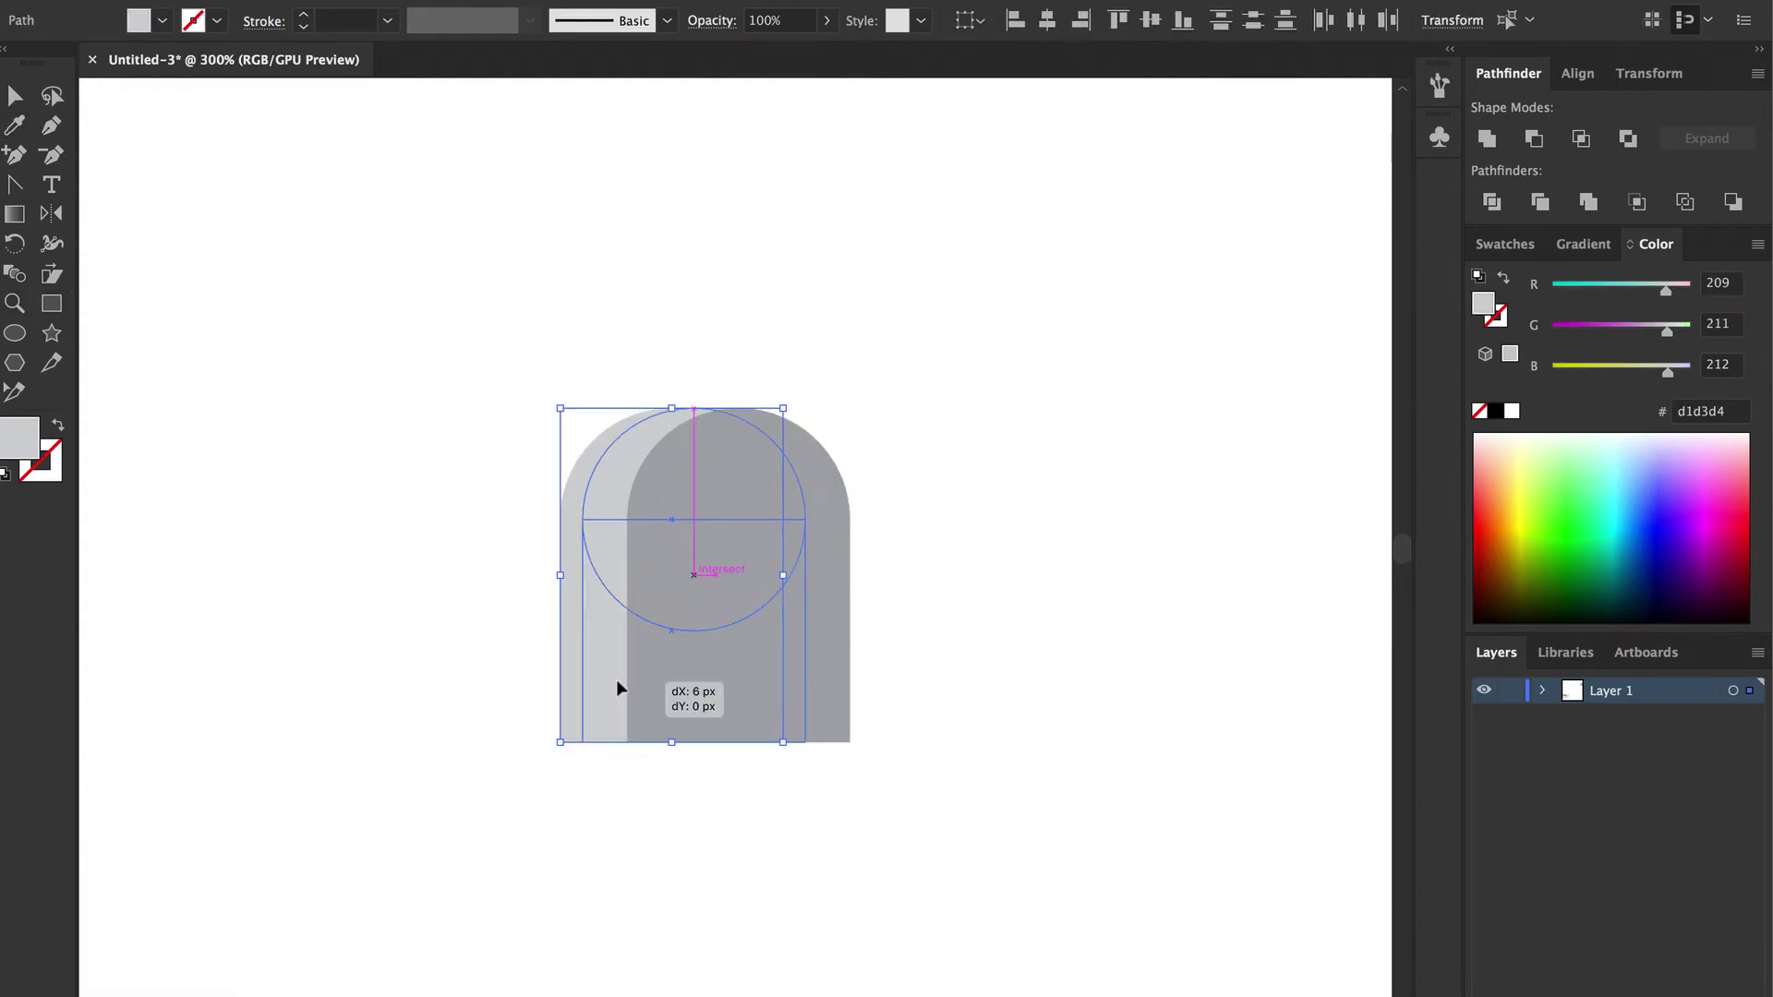
Step: Inset the dark arch with a -8 offset path filled darker grey
{"action": "left_click", "coordinate": [927, 323]}
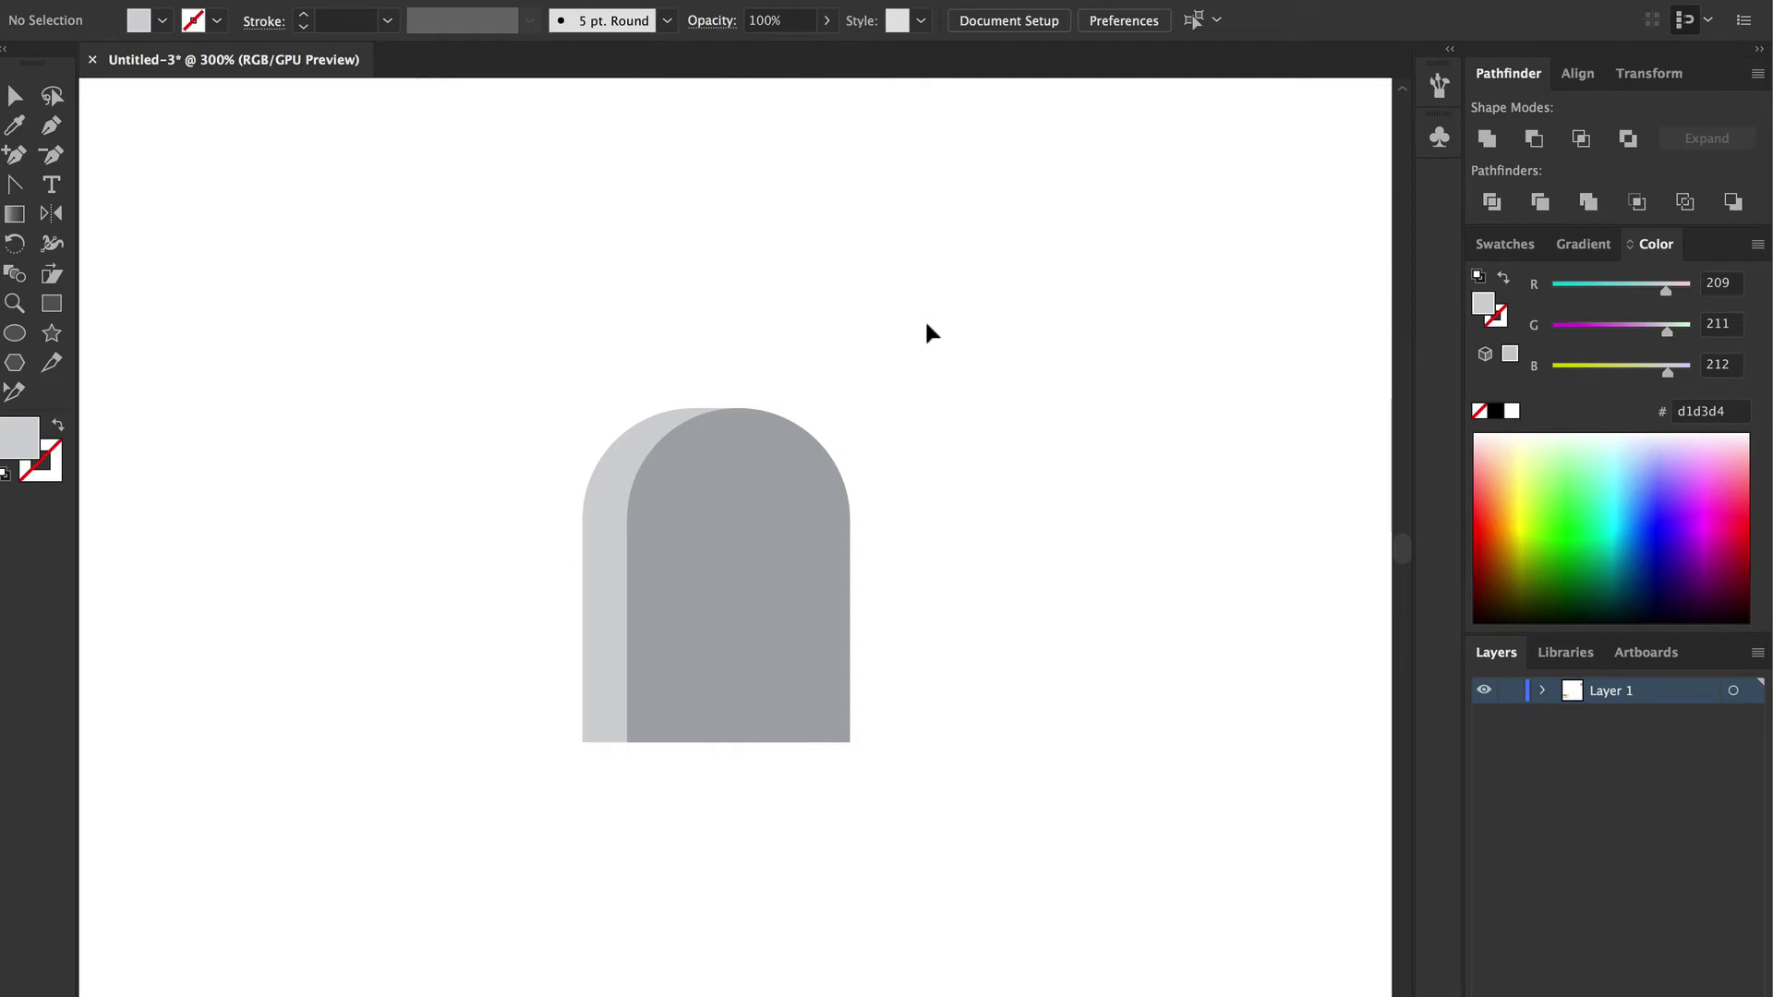
{"action": "left_click_drag", "start_coordinate": [549, 372], "coordinate": [863, 776]}
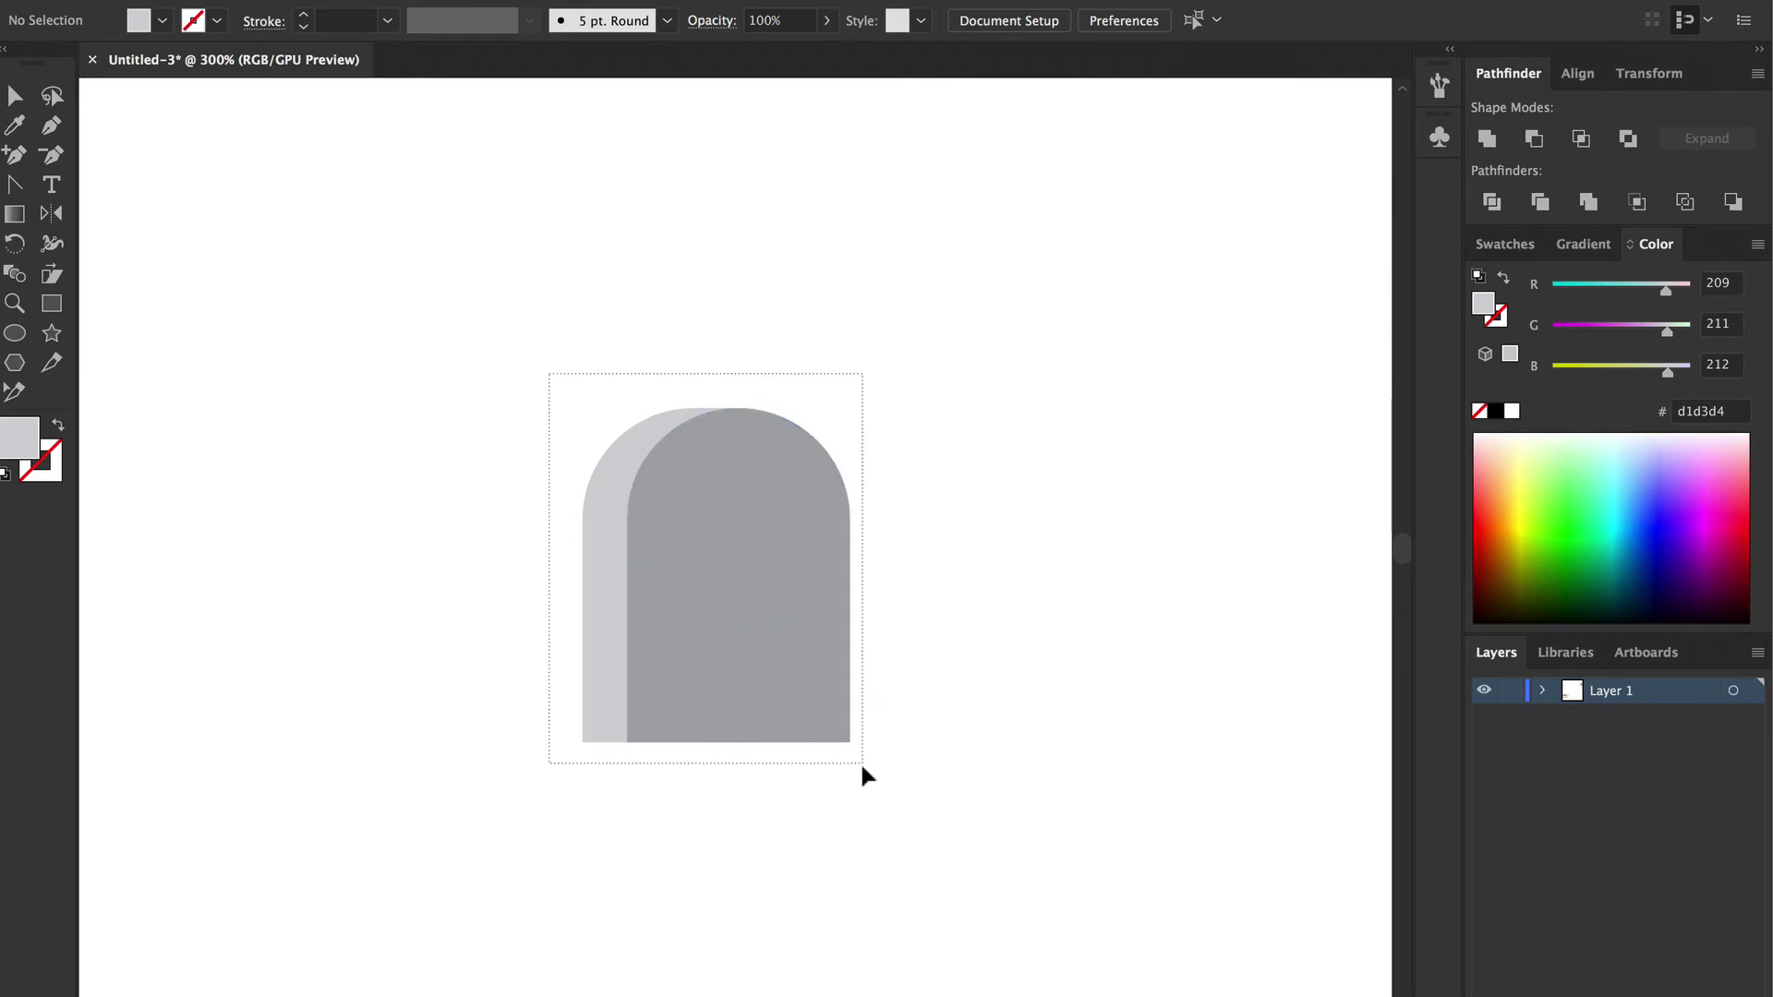
{"action": "left_click", "coordinate": [646, 526]}
{"action": "left_click", "coordinate": [353, 893]}
{"action": "double_click", "coordinate": [460, 761]}
{"action": "type", "text": "-8"}
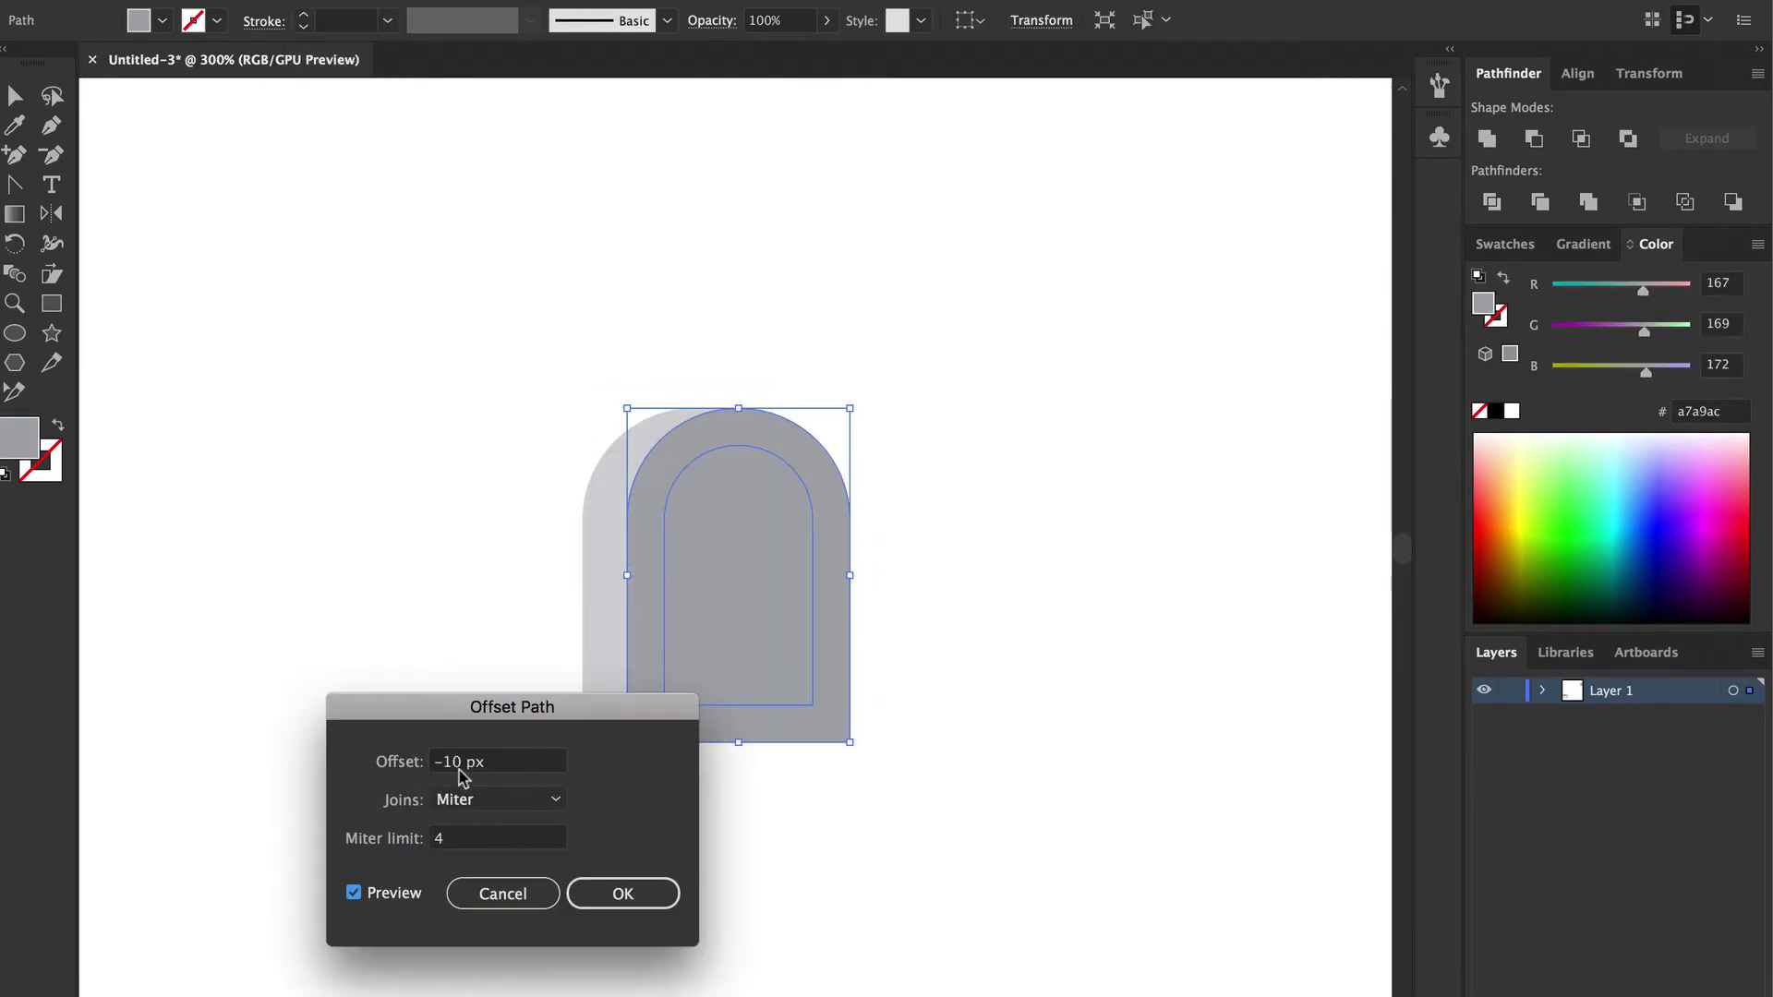
{"action": "left_click", "coordinate": [622, 893]}
{"action": "left_click", "coordinate": [161, 20]}
{"action": "left_click", "coordinate": [112, 134]}
Step: Duplicate the arch and its inset to the right, making three arches
{"action": "left_click", "coordinate": [739, 646]}
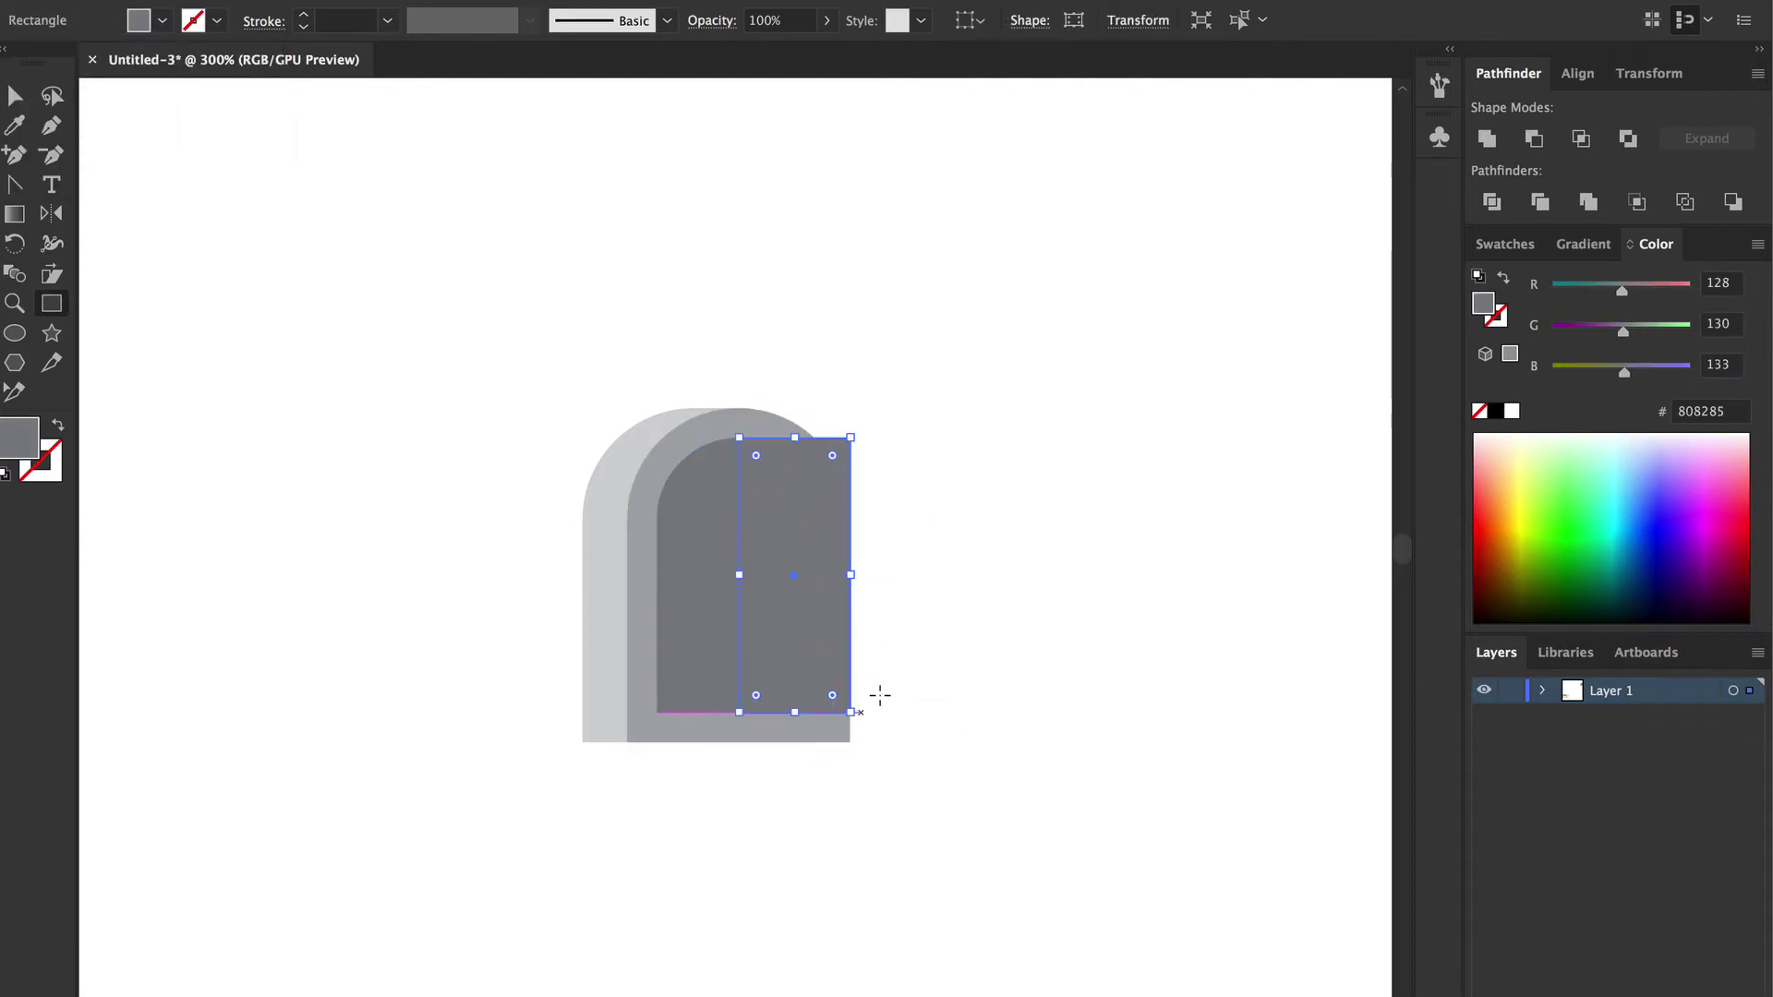
{"action": "left_click_drag", "start_coordinate": [680, 712], "coordinate": [953, 713]}
{"action": "left_click", "coordinate": [1166, 332]}
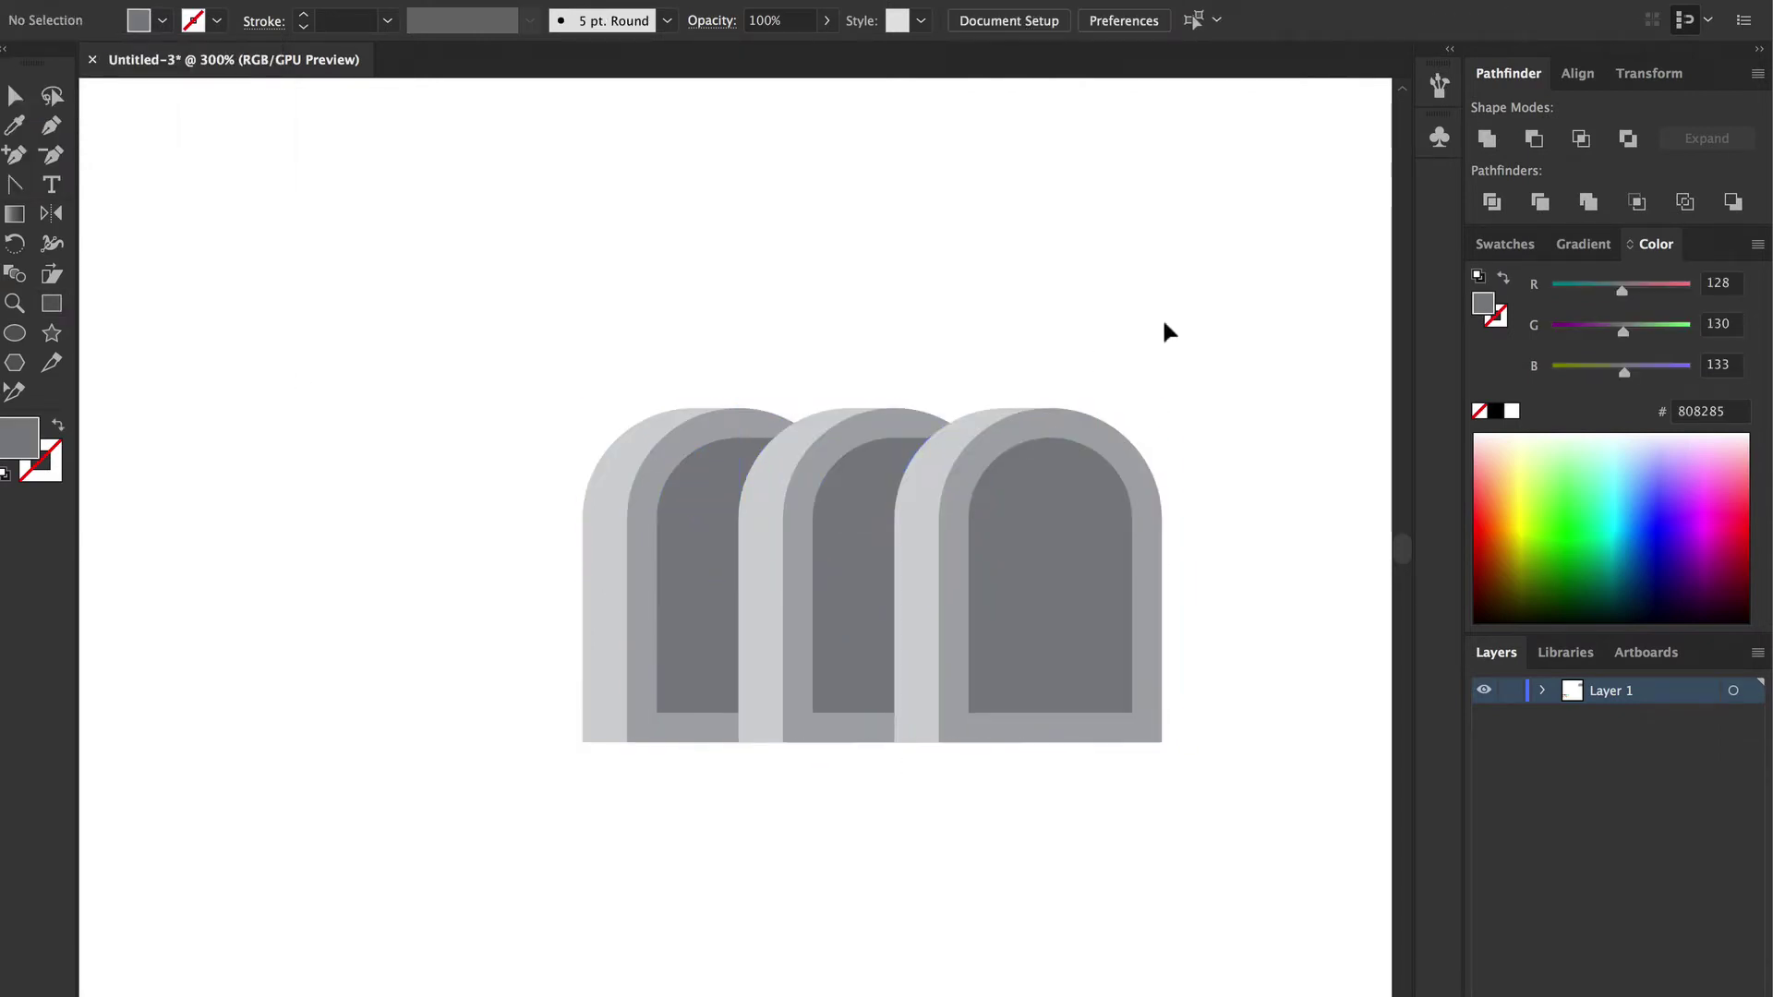
{"action": "key", "text": "m"}
Step: Draw a horizontal crossbar rectangle across the arches
{"action": "left_click_drag", "start_coordinate": [582, 742], "coordinate": [687, 698]}
{"action": "mouse_move", "coordinate": [797, 716]}
{"action": "left_mouse_down"}
{"action": "mouse_move", "coordinate": [871, 732]}
{"action": "mouse_move", "coordinate": [933, 490]}
{"action": "left_mouse_up"}
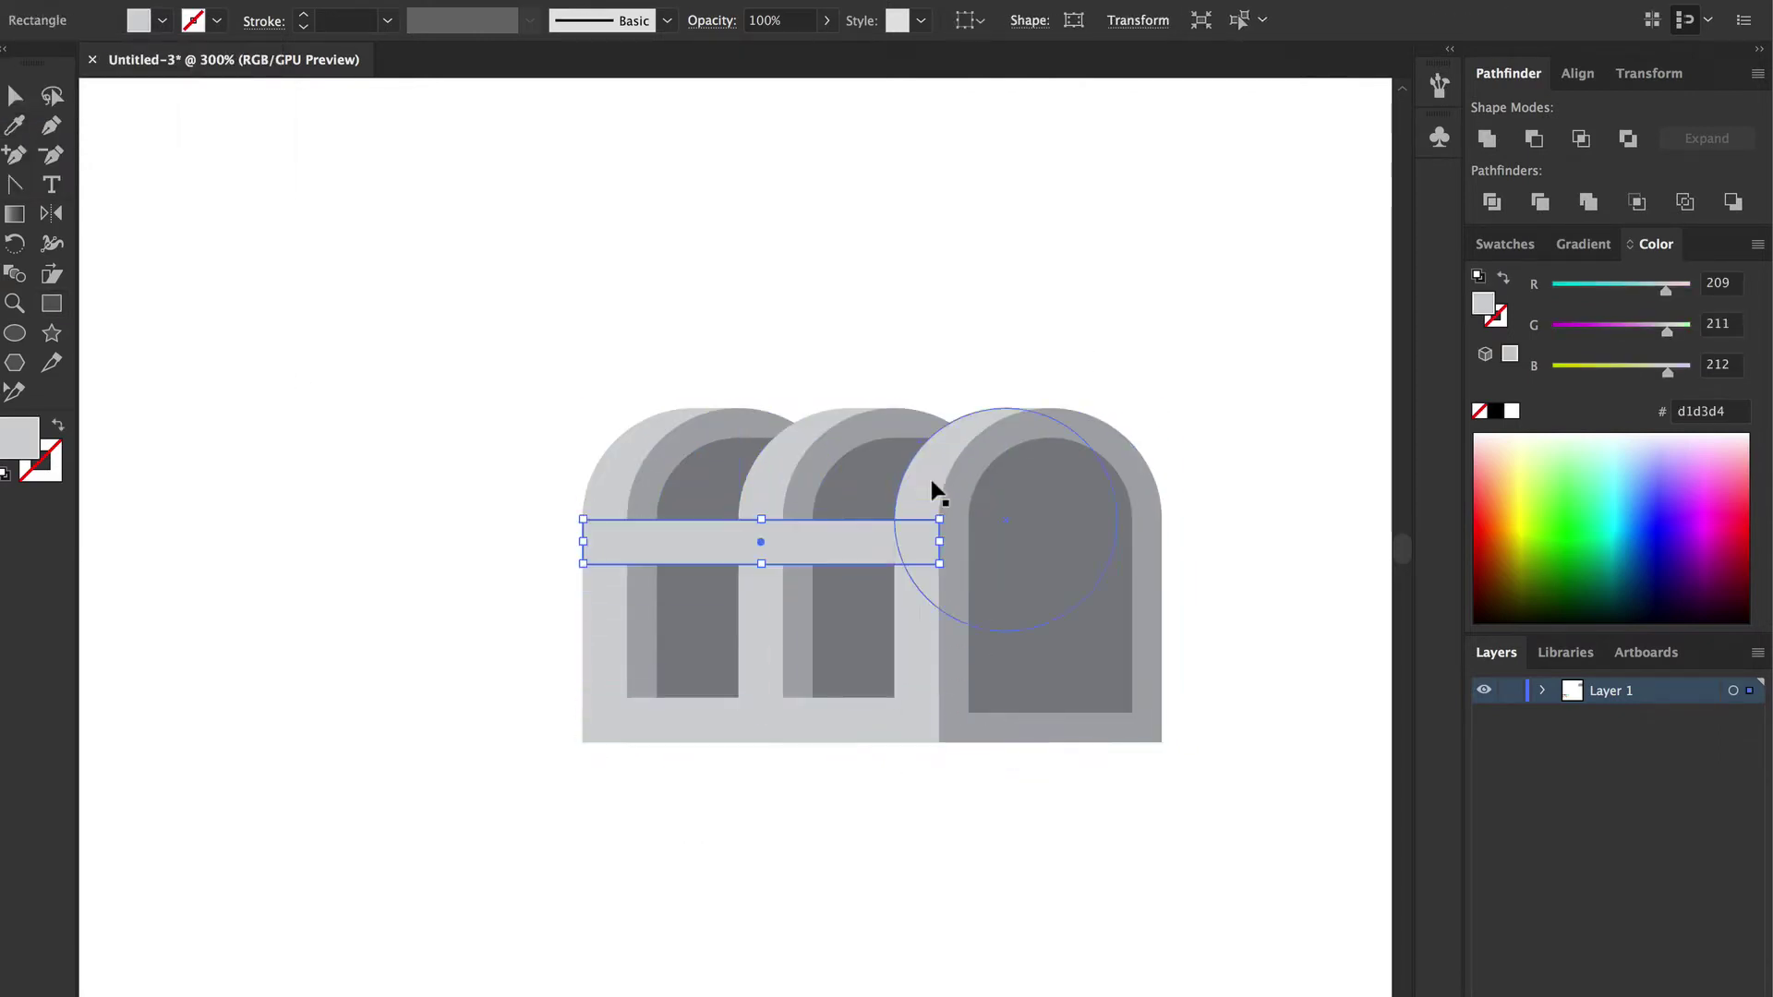
{"action": "left_click", "coordinate": [862, 384]}
Step: Lighten the fill of all three arch tops
{"action": "left_click", "coordinate": [859, 415]}
{"action": "left_click", "coordinate": [1109, 435]}
{"action": "left_click", "coordinate": [752, 423]}
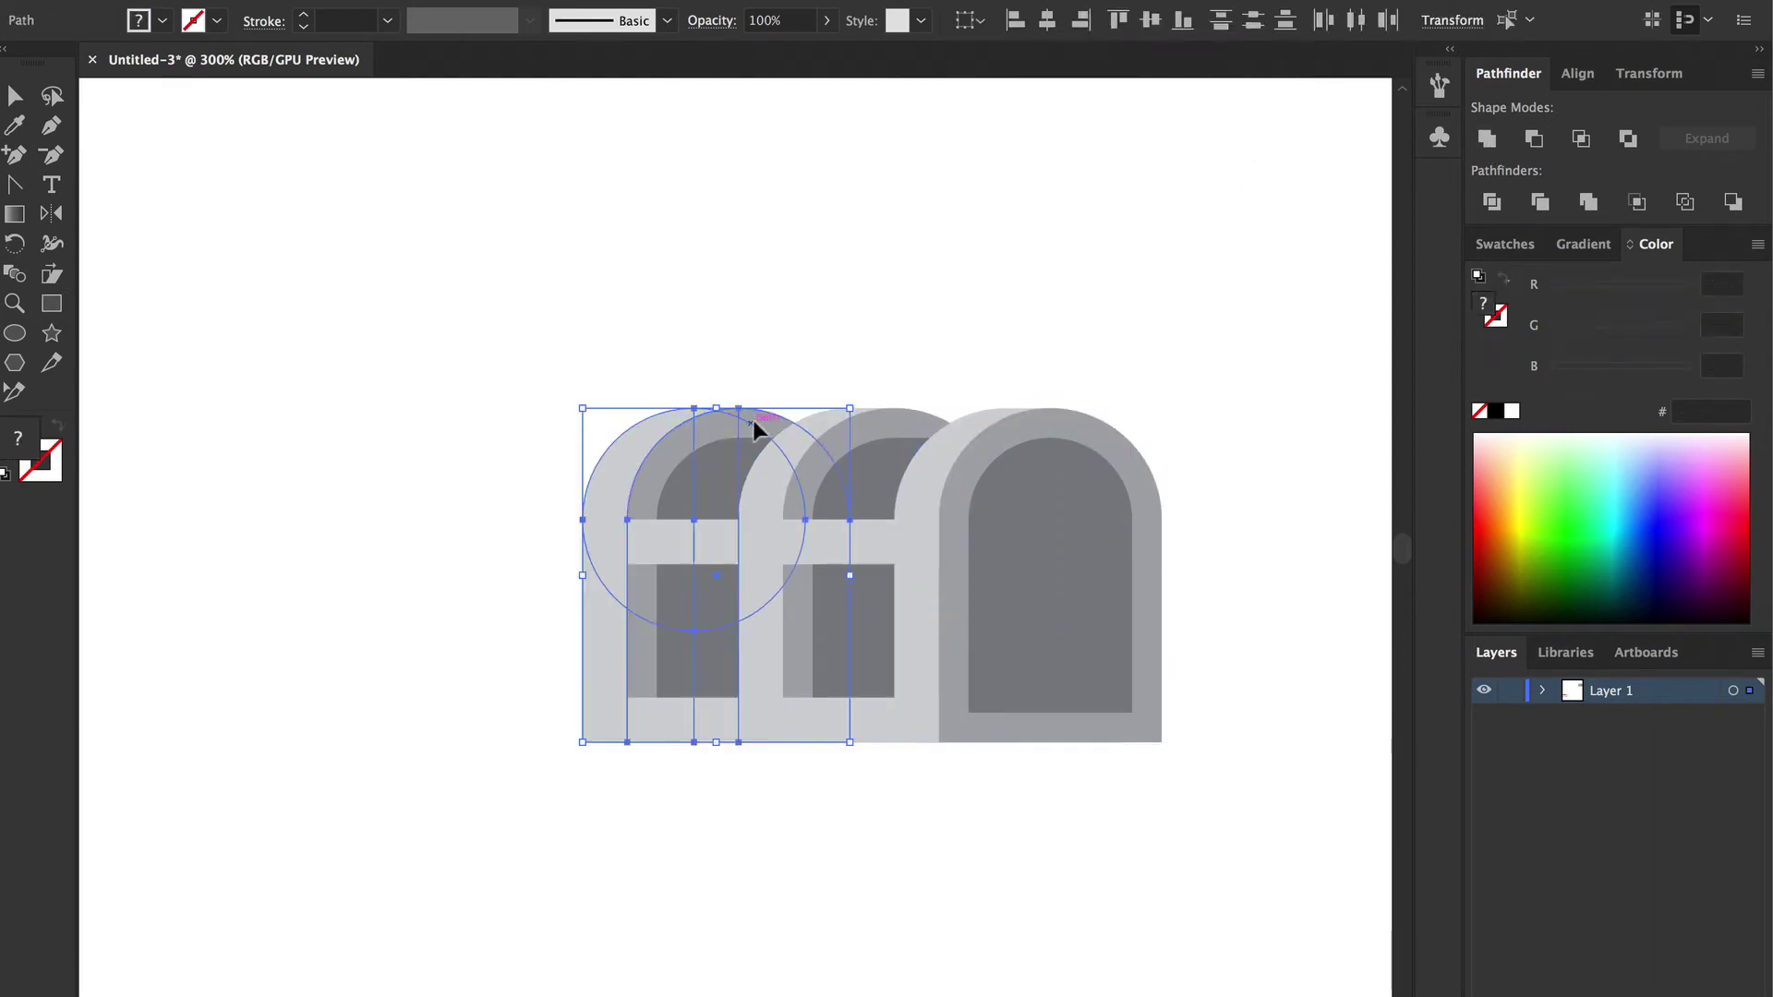
{"action": "left_click", "coordinate": [831, 428], "text": "shift"}
{"action": "left_click", "coordinate": [1016, 426], "text": "shift"}
{"action": "left_click", "coordinate": [659, 366]}
Step: Make the crossbar taller and send it and the arches backward in stacking order
{"action": "left_click", "coordinate": [760, 549]}
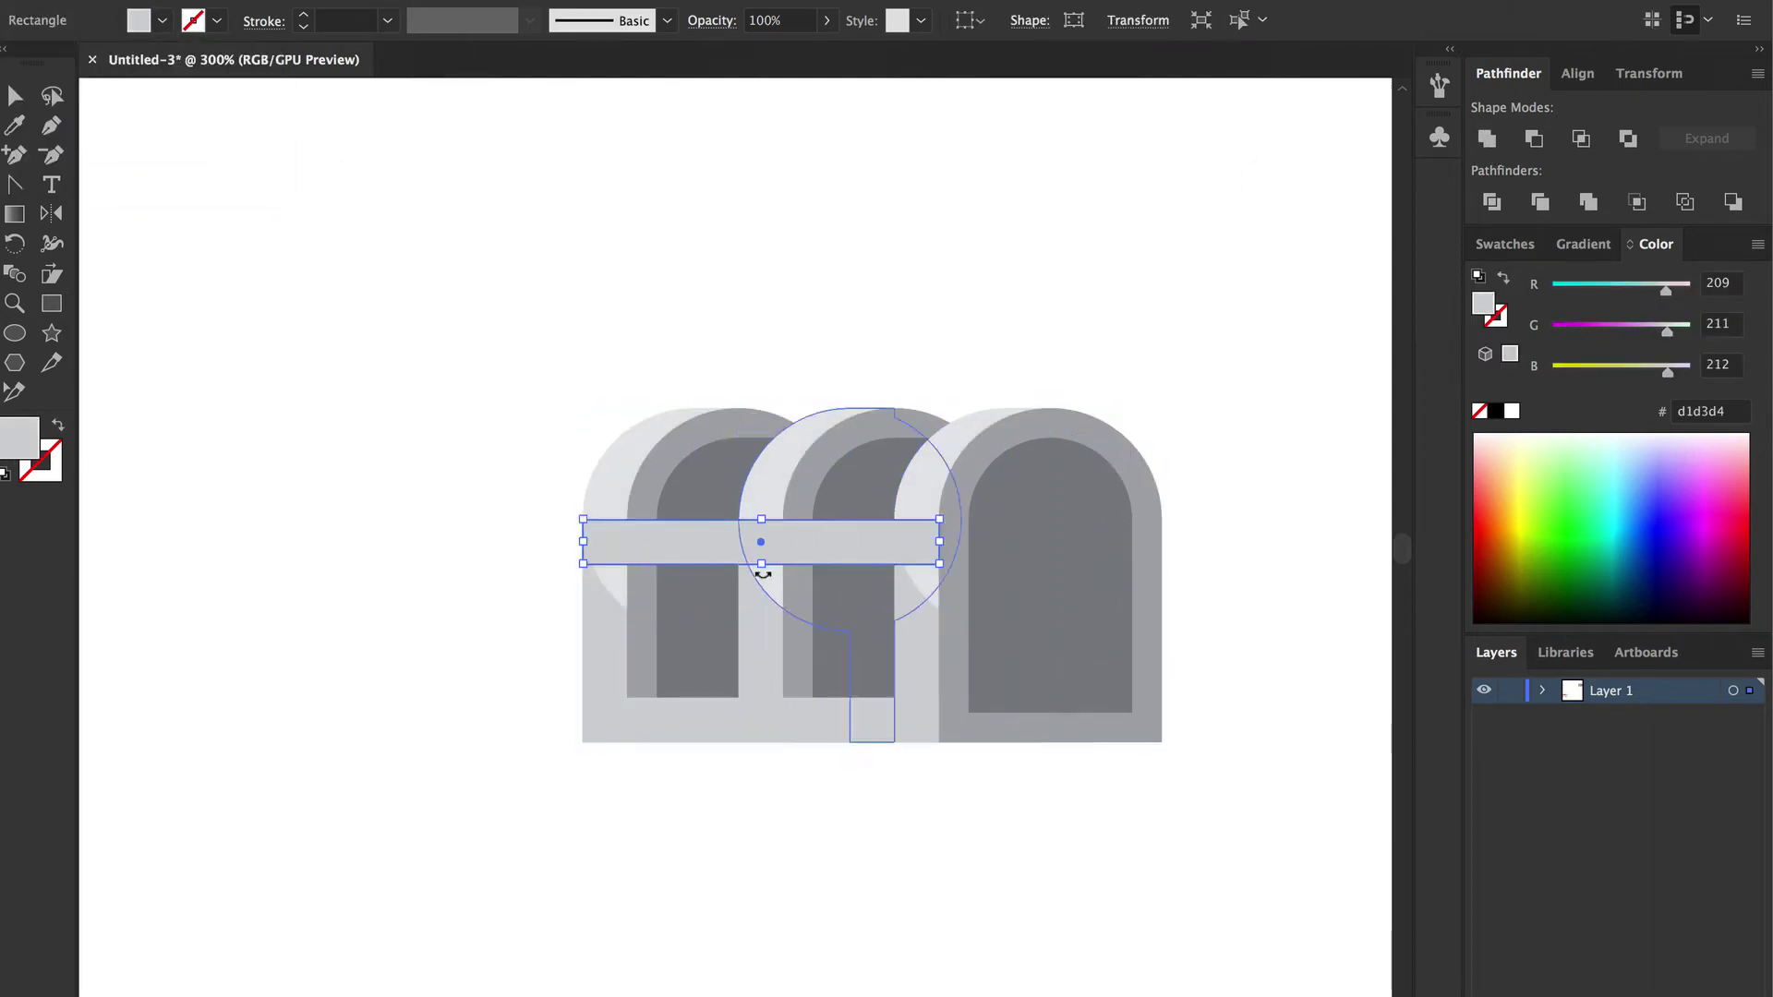
{"action": "left_click_drag", "start_coordinate": [760, 561], "coordinate": [760, 743]}
{"action": "left_click", "coordinate": [633, 475]}
{"action": "key", "text": "ctrl+shift+bracketleft"}
{"action": "left_click", "coordinate": [831, 447]}
{"action": "key", "text": "ctrl+shift+bracketleft"}
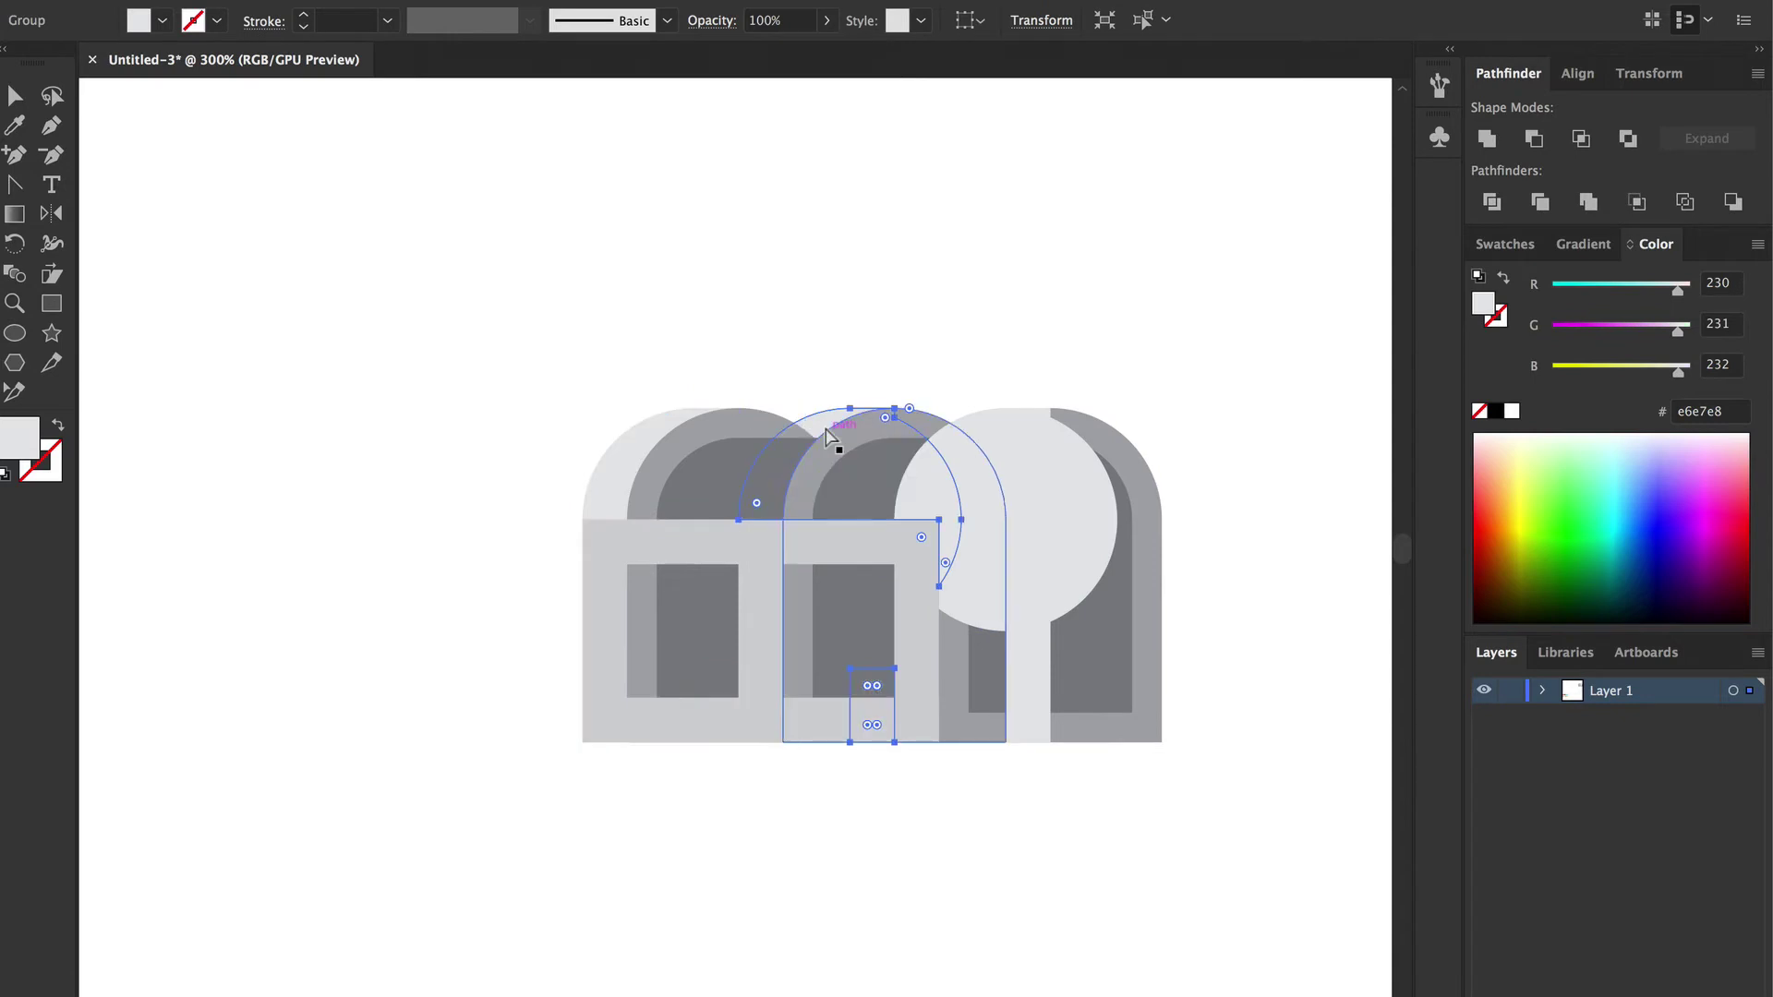
{"action": "left_click", "coordinate": [1016, 479]}
{"action": "key", "text": "ctrl+shift+bracketleft"}
{"action": "left_click", "coordinate": [1053, 283]}
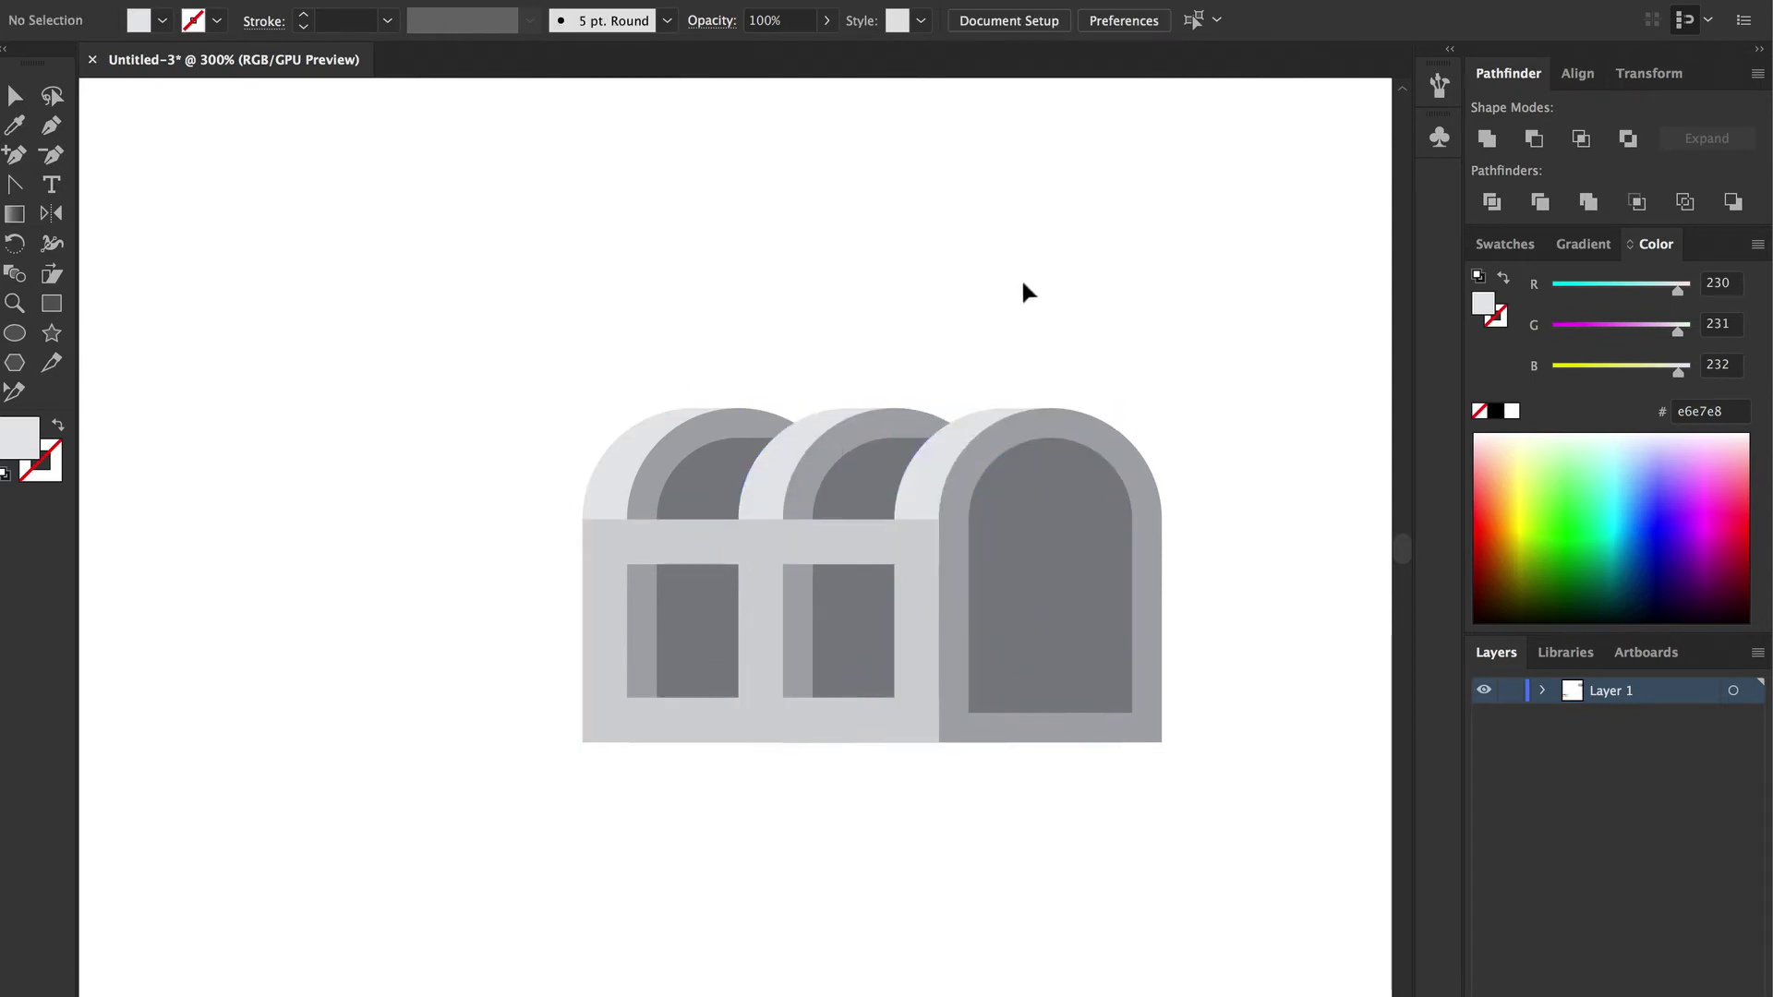
Step: Add a light grey lock plate square with a thin grey bar above it
{"action": "key", "text": "m"}
{"action": "mouse_move", "coordinate": [730, 499]}
{"action": "left_mouse_down"}
{"action": "mouse_move", "coordinate": [784, 582]}
{"action": "mouse_move", "coordinate": [831, 613]}
{"action": "left_mouse_up"}
{"action": "key", "text": "i"}
{"action": "left_click", "coordinate": [871, 527]}
{"action": "key", "text": "ctrl+equal"}
{"action": "key", "text": "ctrl+equal"}
{"action": "left_click_drag", "start_coordinate": [692, 542], "coordinate": [686, 367]}
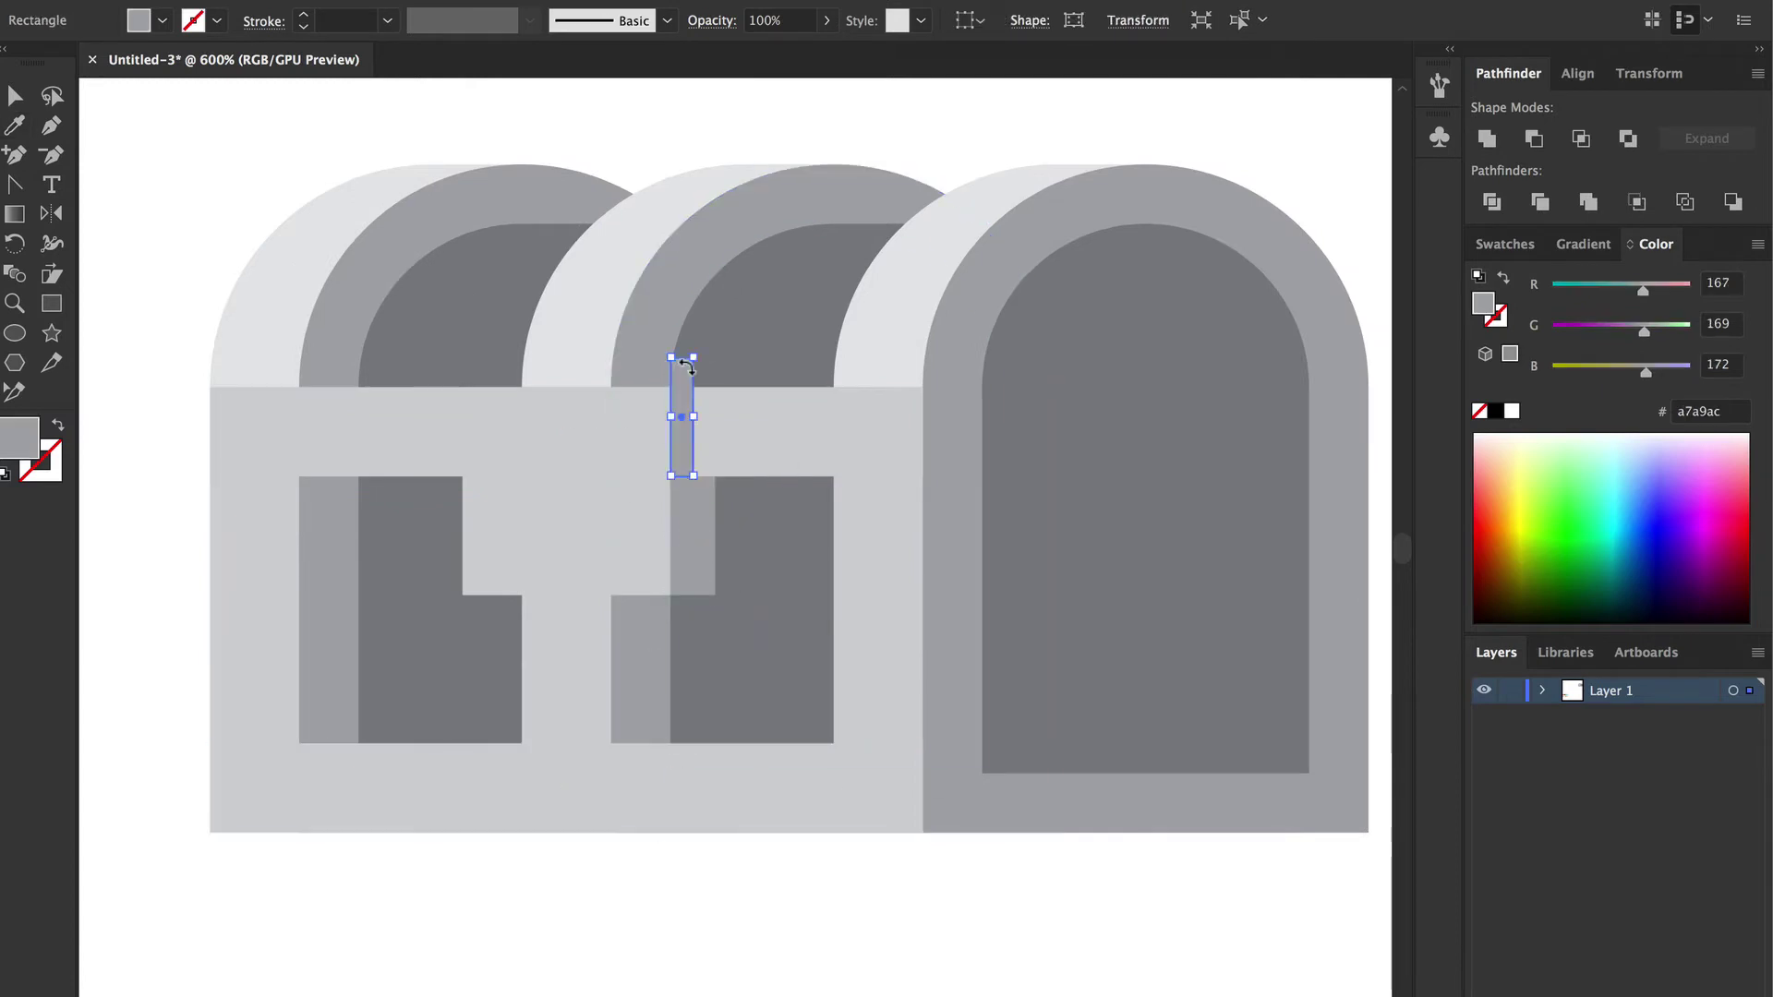
{"action": "key", "text": "ctrl+minus"}
{"action": "left_click", "coordinate": [736, 681]}
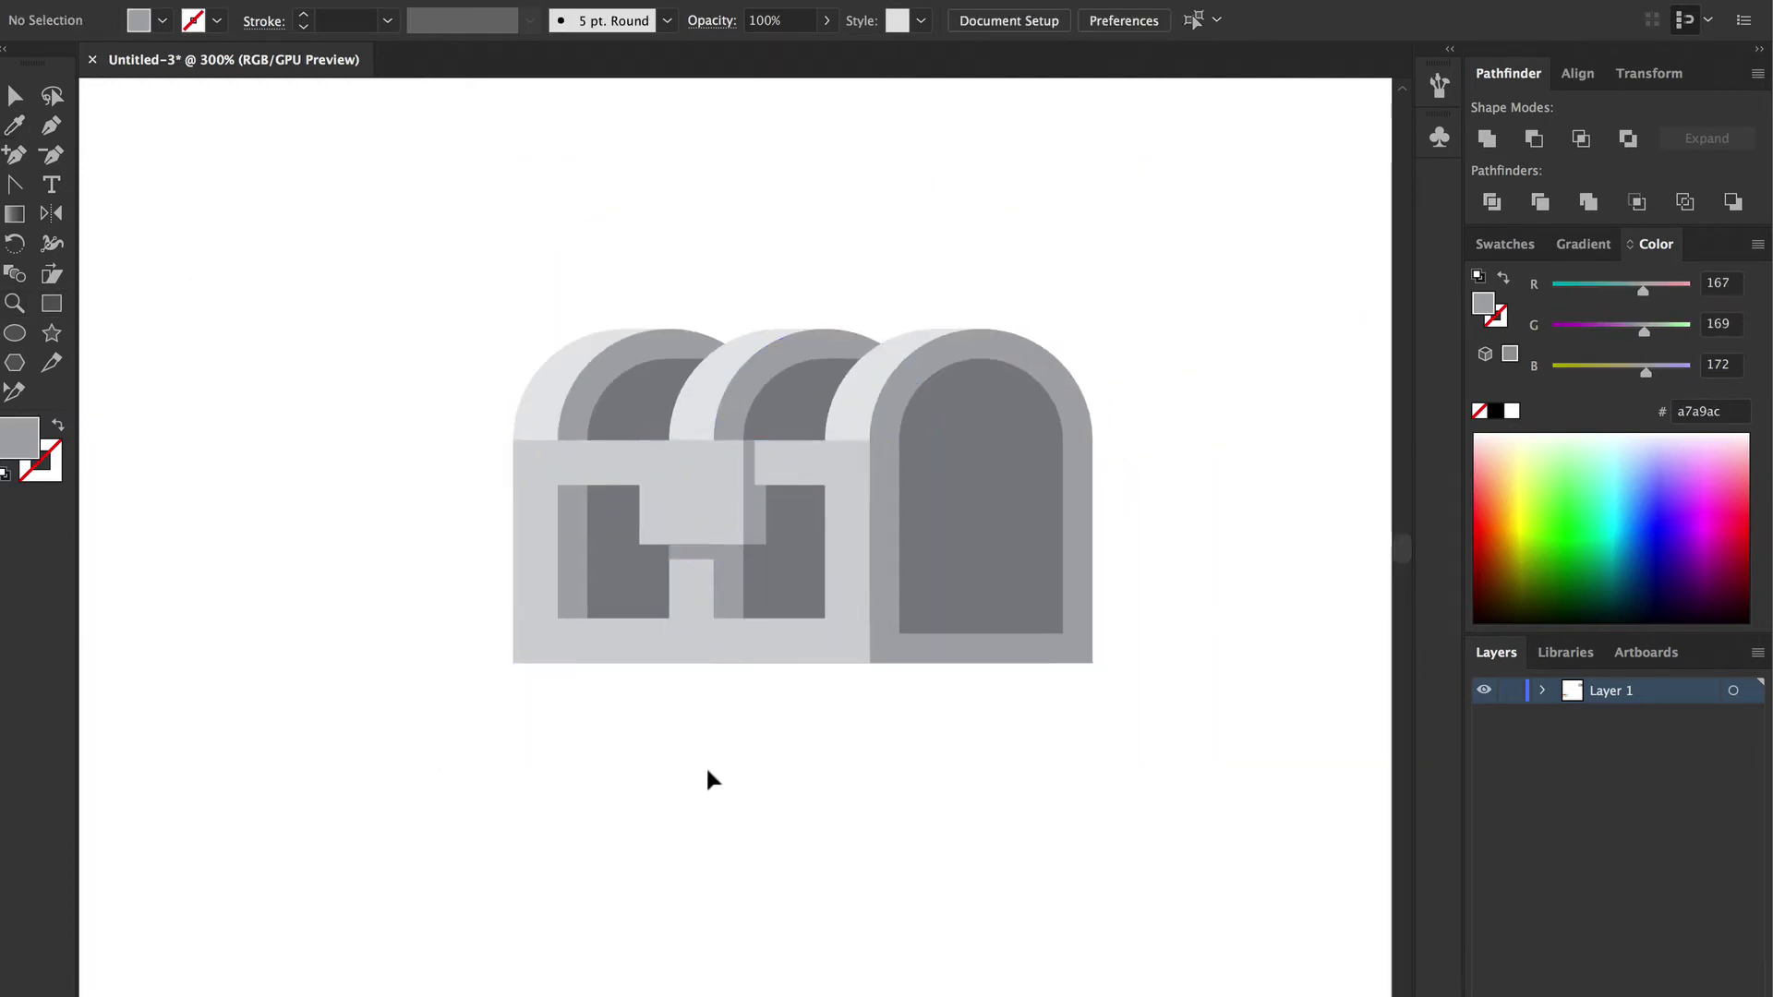
Step: Draw a small dark circle as the keyhole on the crossbar
{"action": "key", "text": "l"}
{"action": "mouse_move", "coordinate": [670, 471]}
{"action": "left_mouse_down"}
{"action": "mouse_move", "coordinate": [713, 514]}
{"action": "mouse_move", "coordinate": [721, 461]}
{"action": "mouse_move", "coordinate": [691, 481]}
{"action": "left_mouse_up"}
{"action": "left_click", "coordinate": [1242, 349]}
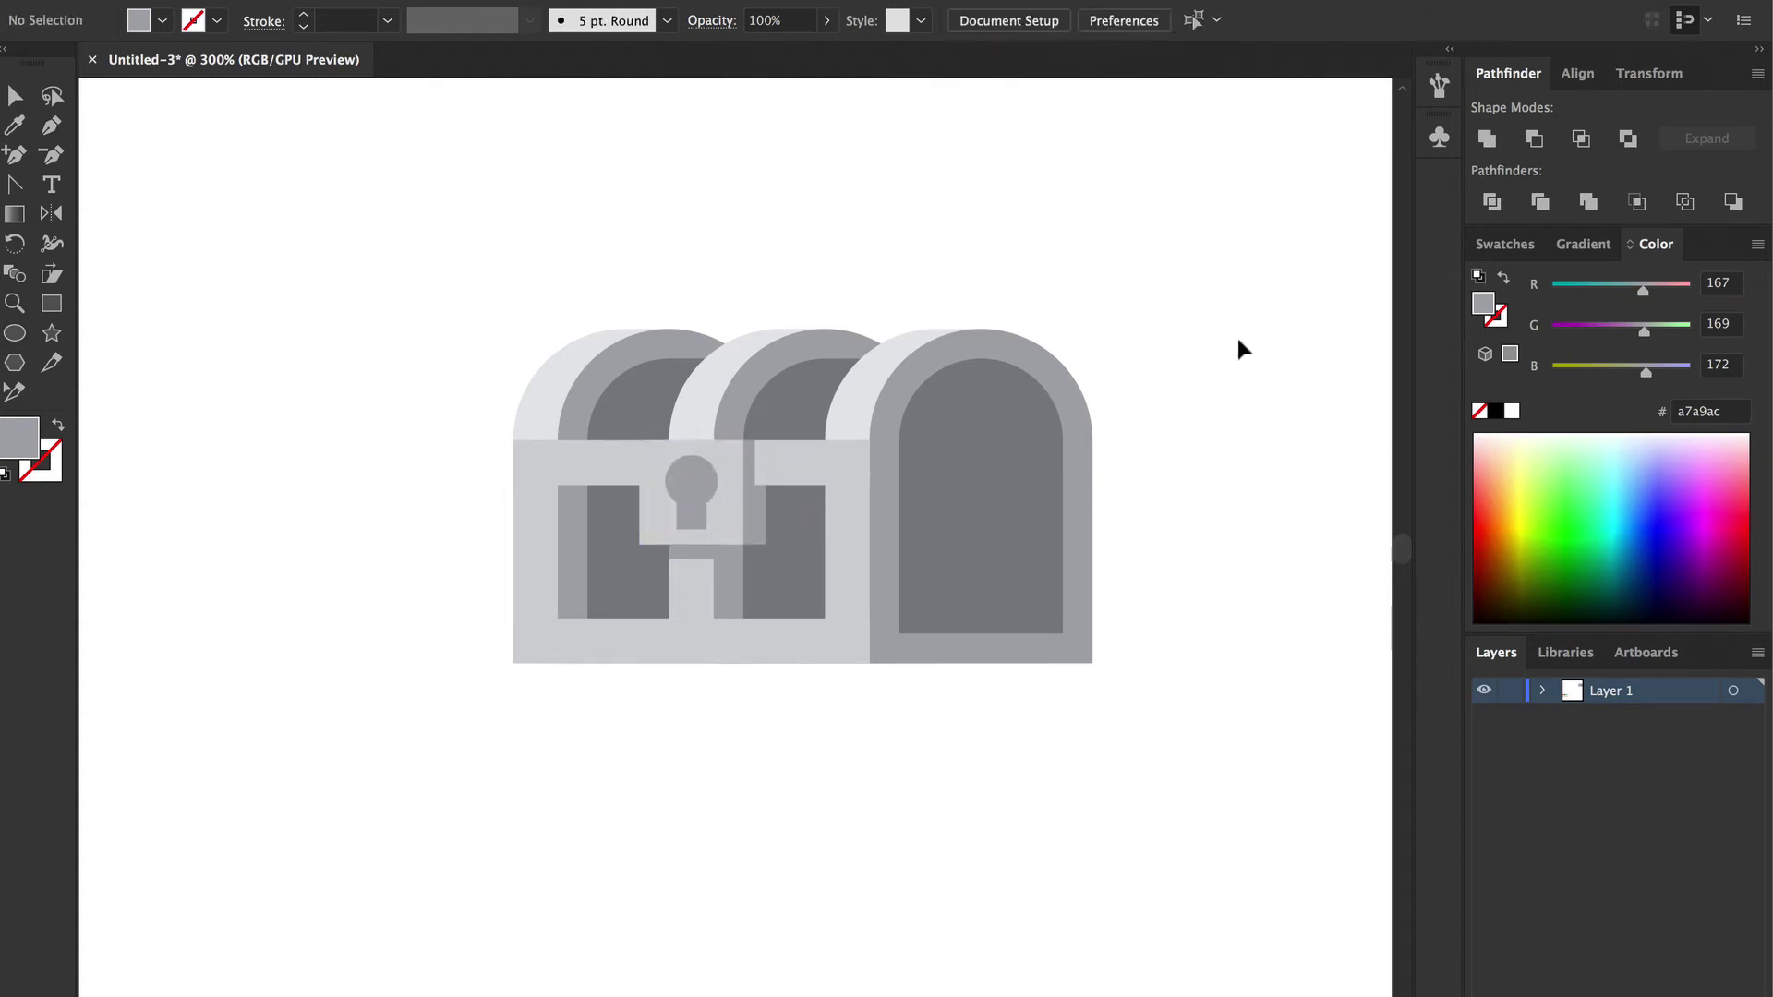
{"action": "left_click", "coordinate": [691, 479]}
{"action": "left_click", "coordinate": [162, 20]}
{"action": "key", "text": "ctrl+plus"}
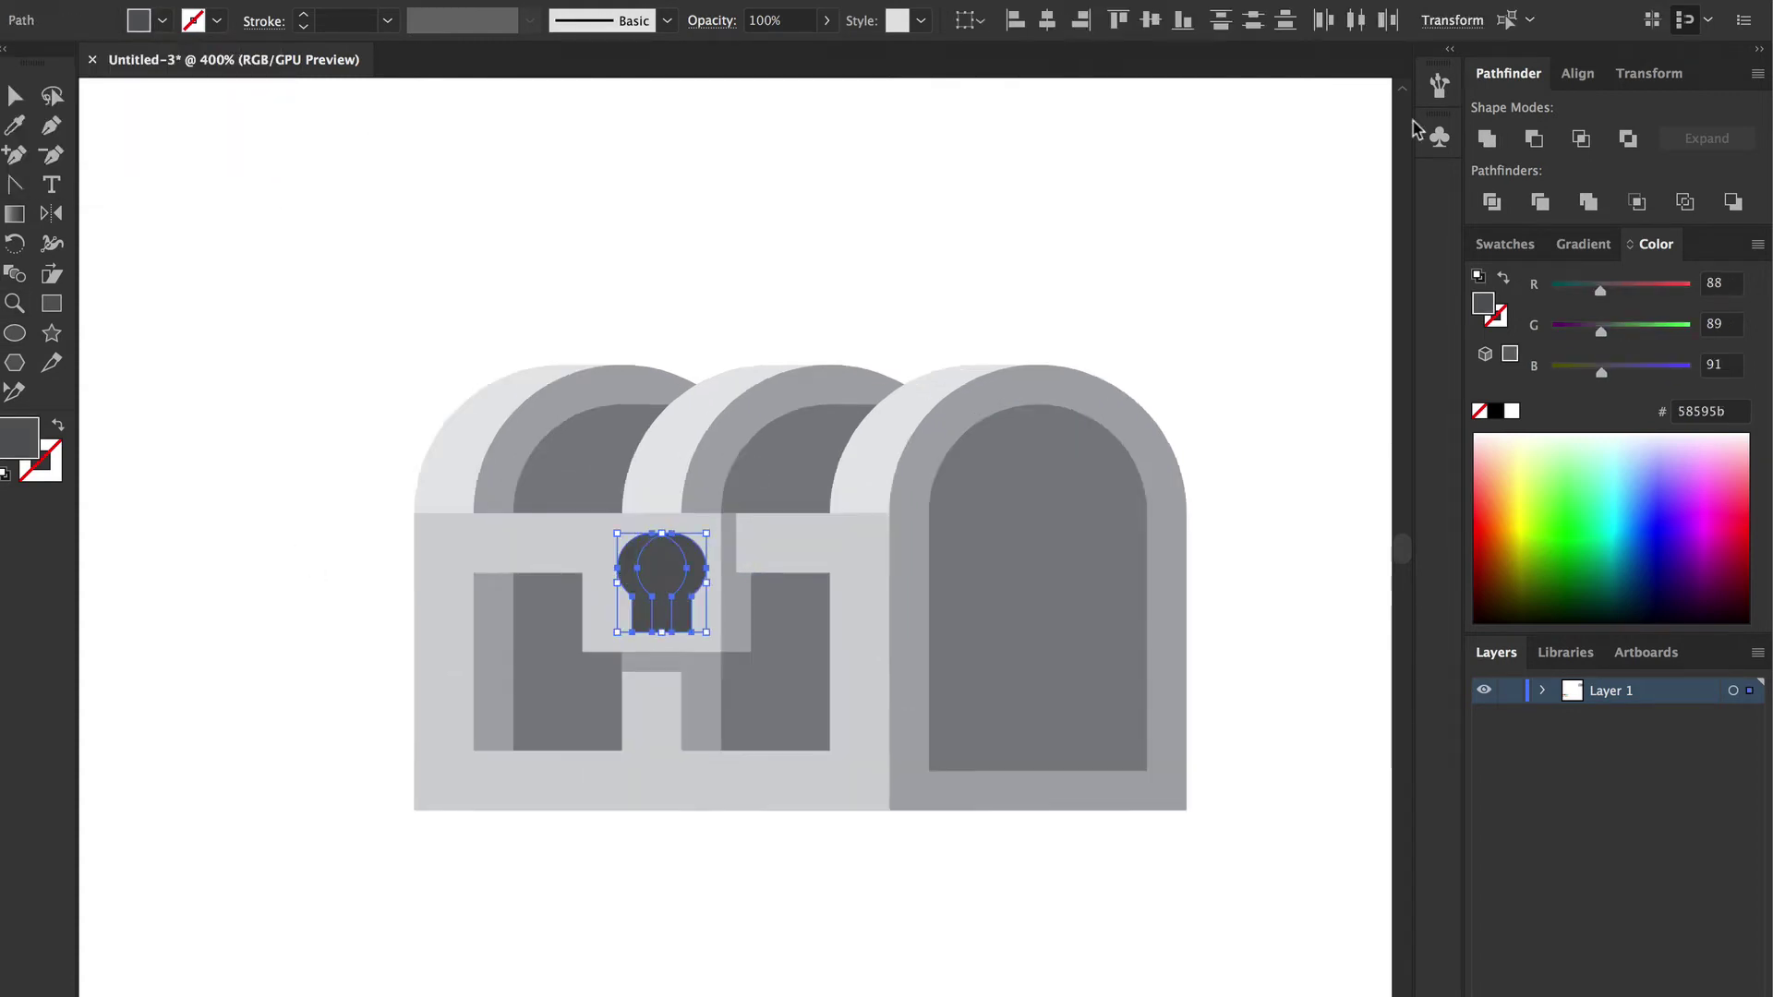
{"action": "key", "text": "ctrl+minus"}
Step: Add a grey band across the right section and a light strip along the right door
{"action": "key", "text": "m"}
{"action": "left_click_drag", "start_coordinate": [953, 401], "coordinate": [1176, 445]}
{"action": "key", "text": "i"}
{"action": "left_click", "coordinate": [1153, 345]}
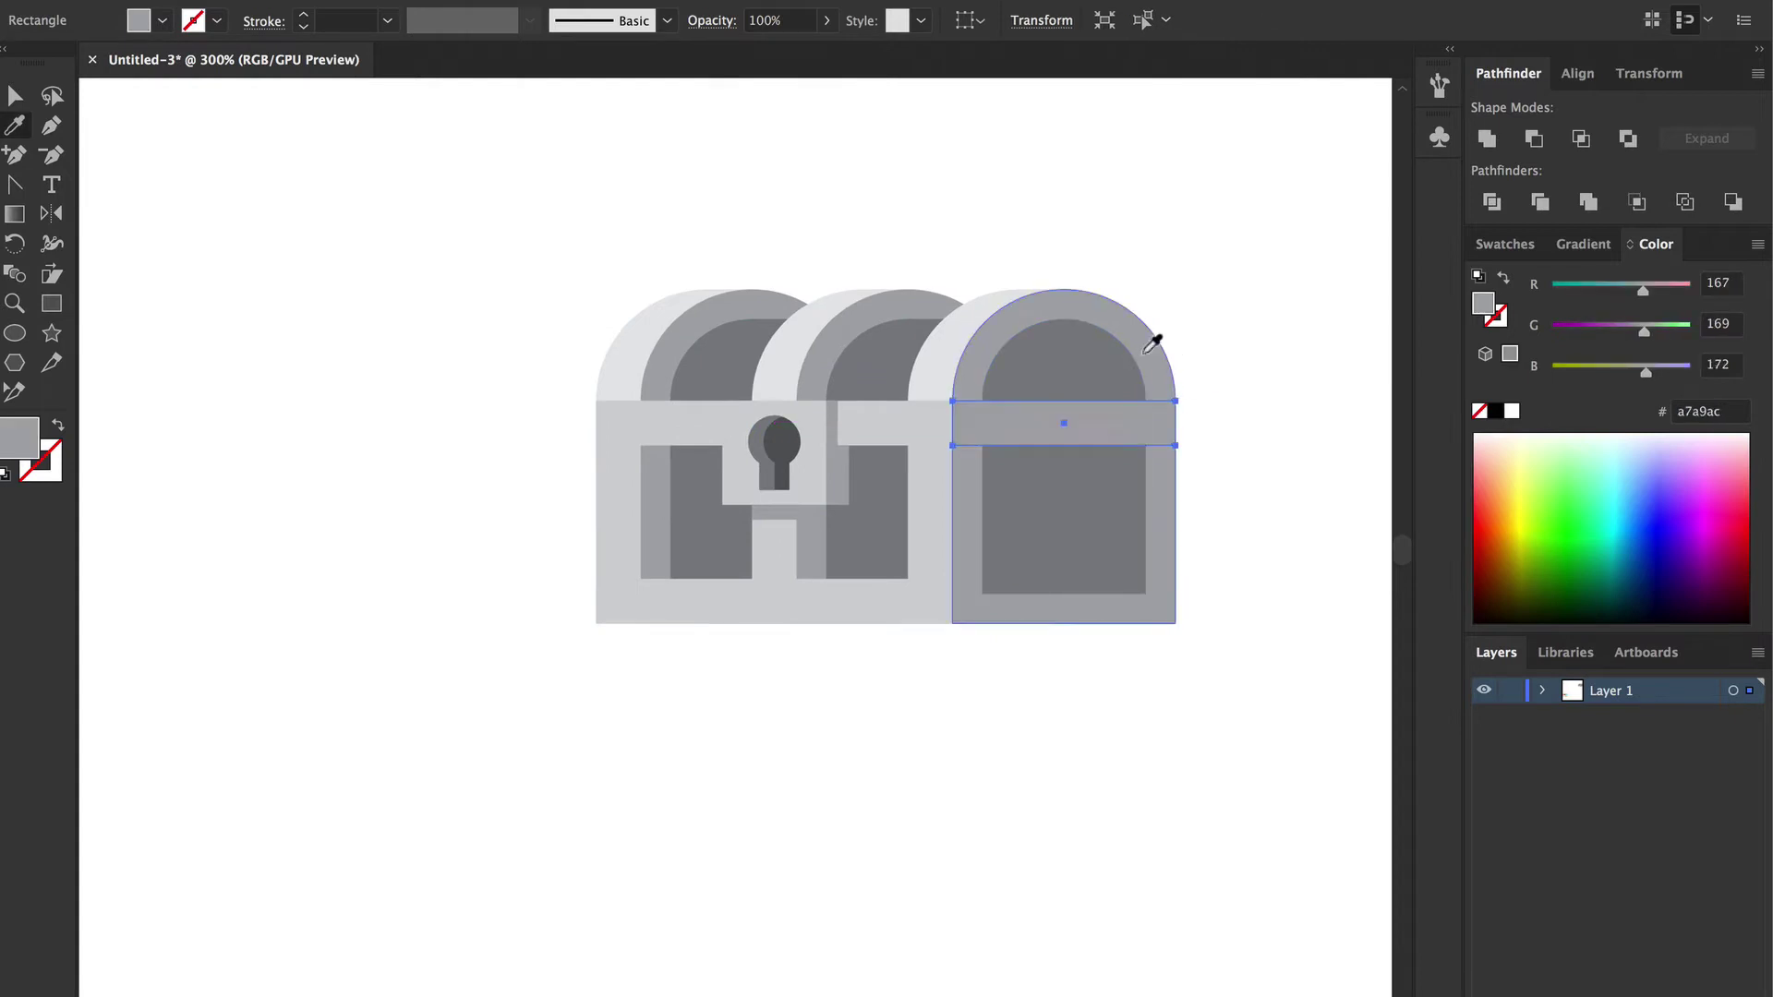
{"action": "left_click", "coordinate": [804, 744]}
{"action": "scroll", "coordinate": [924, 554], "scroll_direction": "up", "scroll_amount": 2}
{"action": "key", "text": "m"}
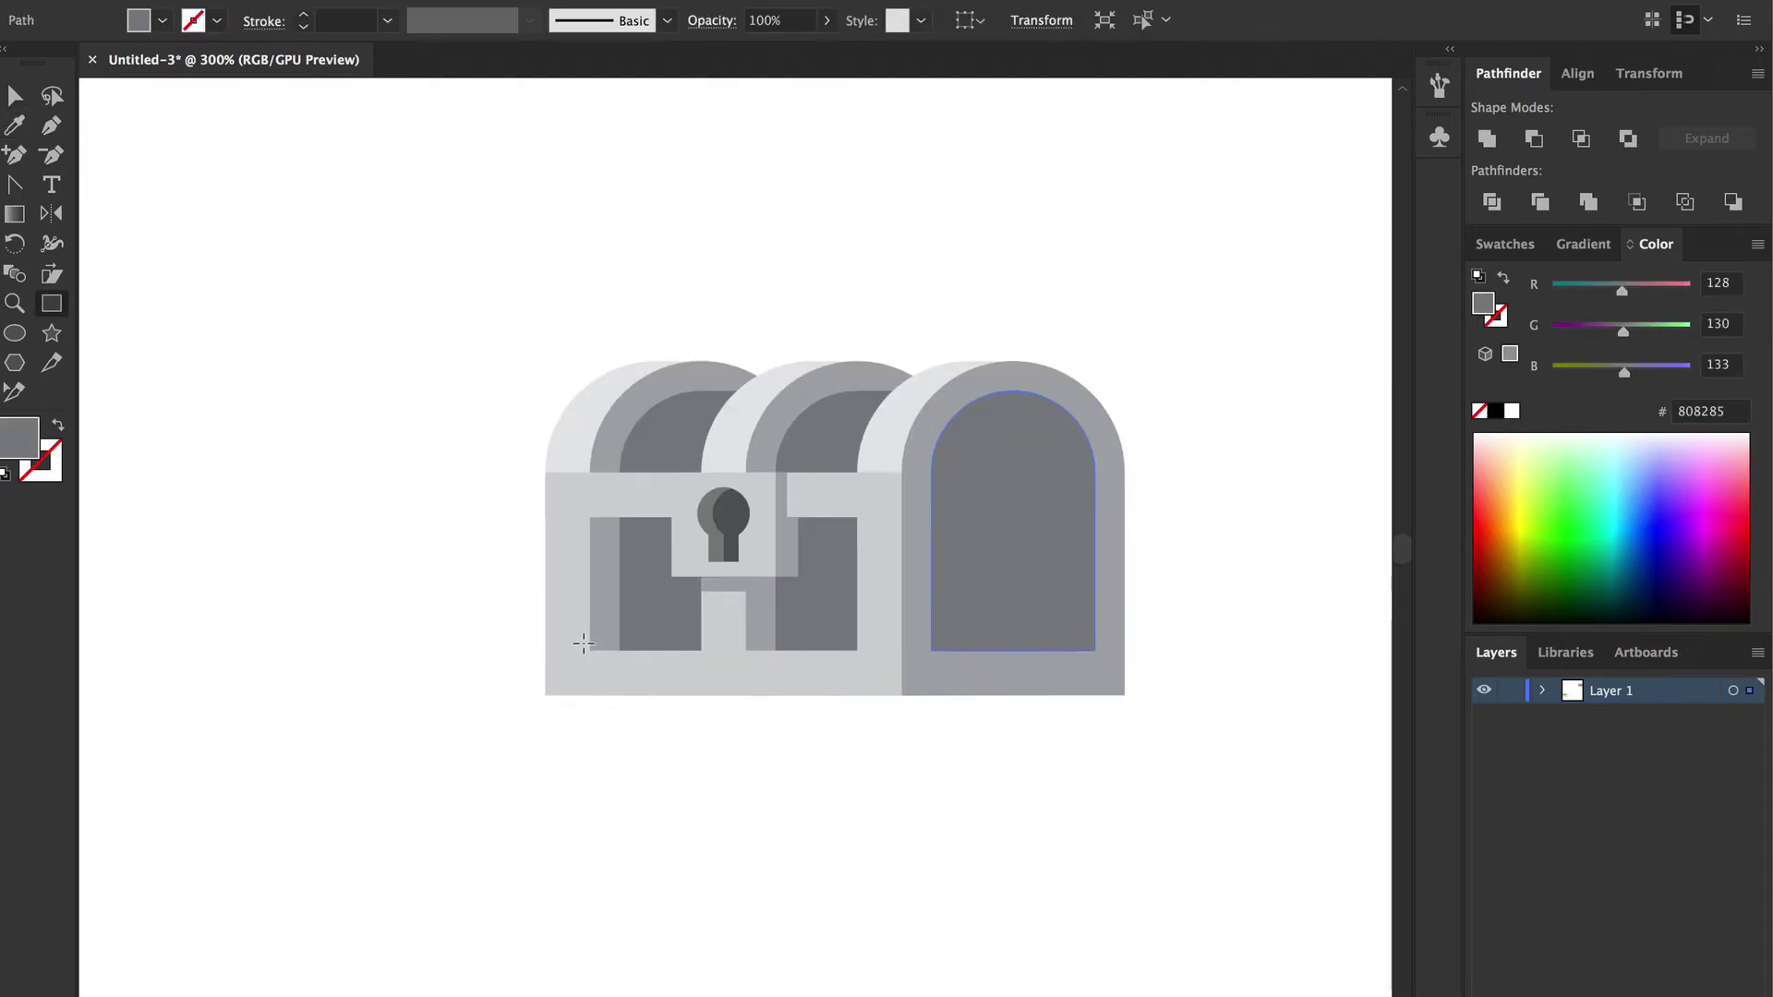
{"action": "key", "text": "v"}
{"action": "left_click", "coordinate": [1037, 542]}
{"action": "left_click", "coordinate": [938, 844]}
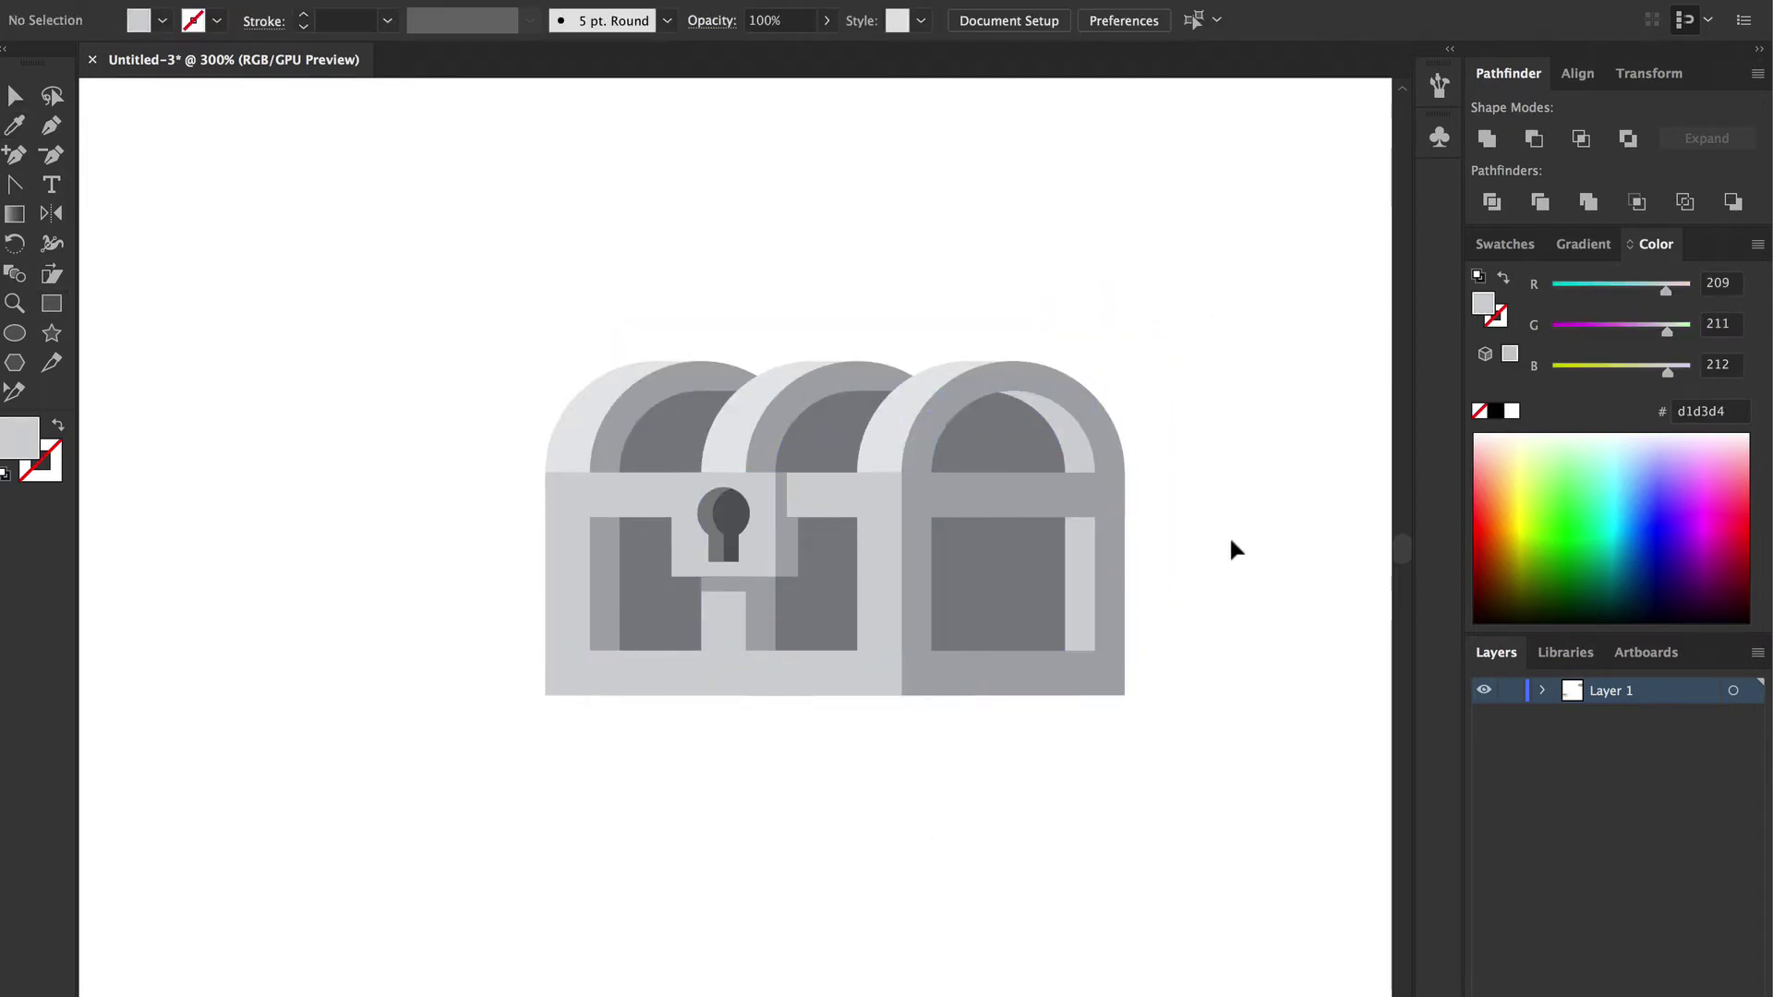
Step: Add dark bands on the middle panel and right door, and shorten the right door panel
{"action": "key", "text": "m"}
{"action": "mouse_move", "coordinate": [620, 517]}
{"action": "left_mouse_down"}
{"action": "mouse_move", "coordinate": [671, 554]}
{"action": "mouse_move", "coordinate": [836, 550]}
{"action": "left_mouse_up"}
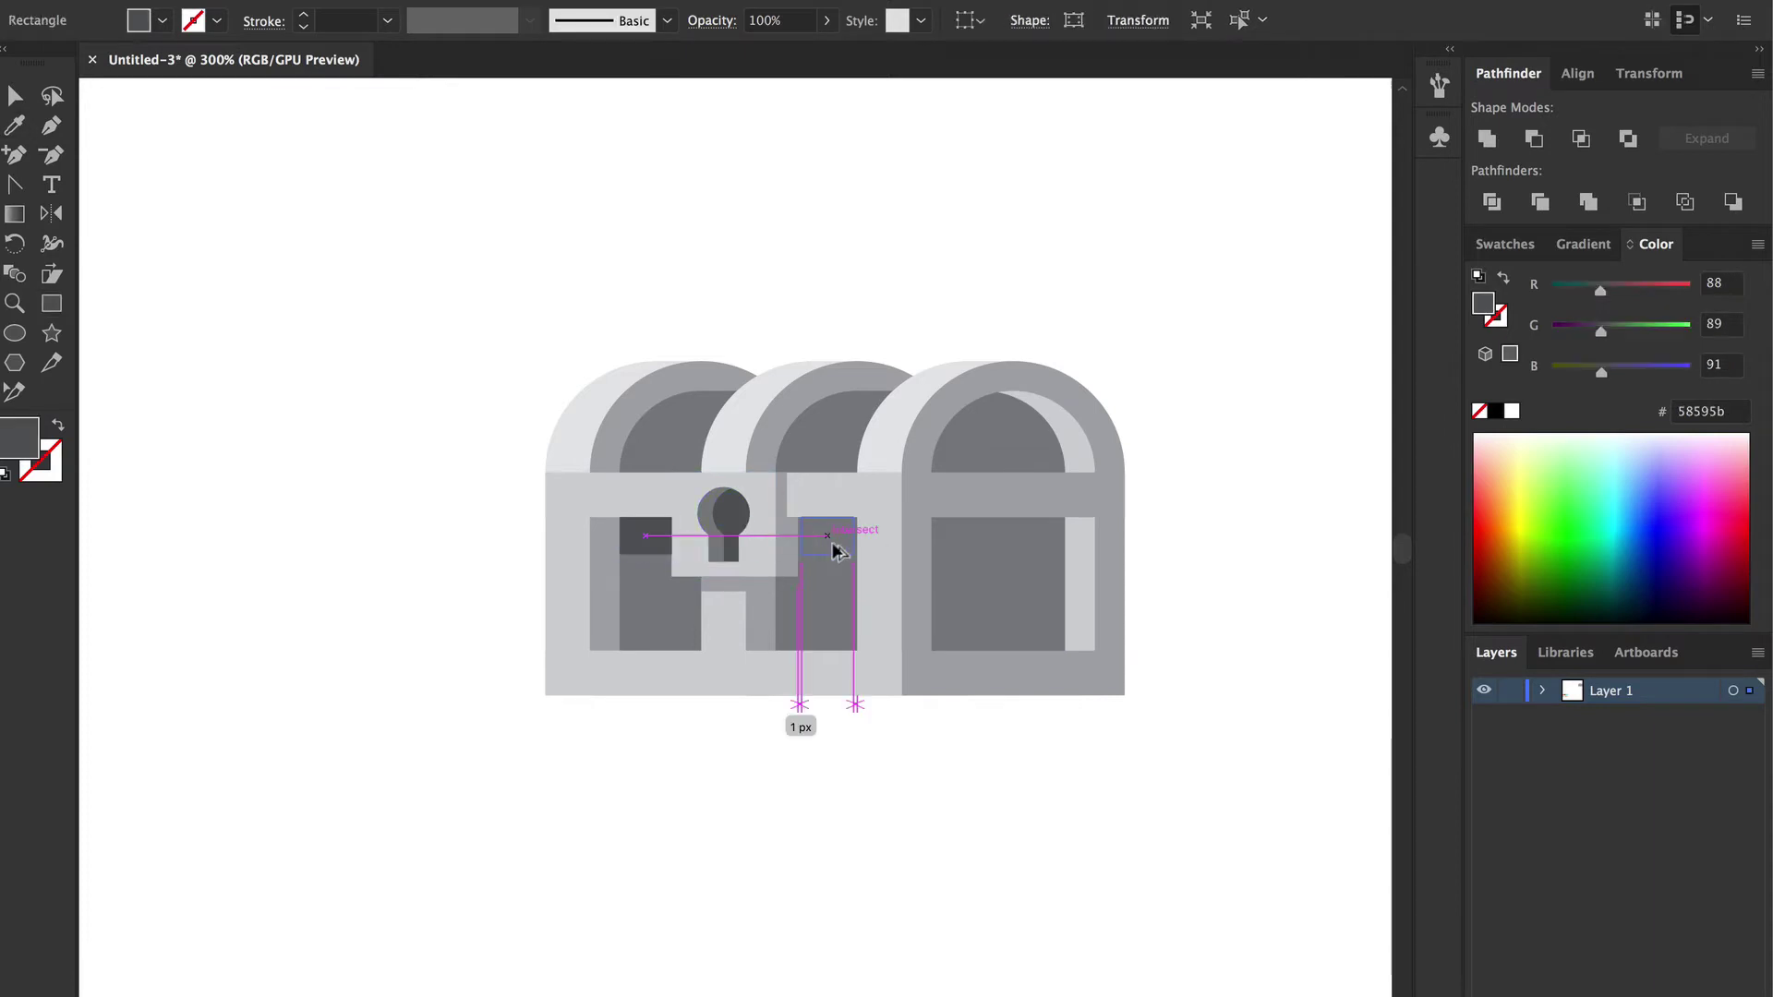
{"action": "scroll", "coordinate": [836, 551], "scroll_direction": "up", "scroll_amount": 2}
{"action": "left_click_drag", "start_coordinate": [842, 480], "coordinate": [862, 518]}
{"action": "scroll", "coordinate": [863, 518], "scroll_direction": "down", "scroll_amount": 2}
{"action": "key", "text": "ctrl+shift+a"}
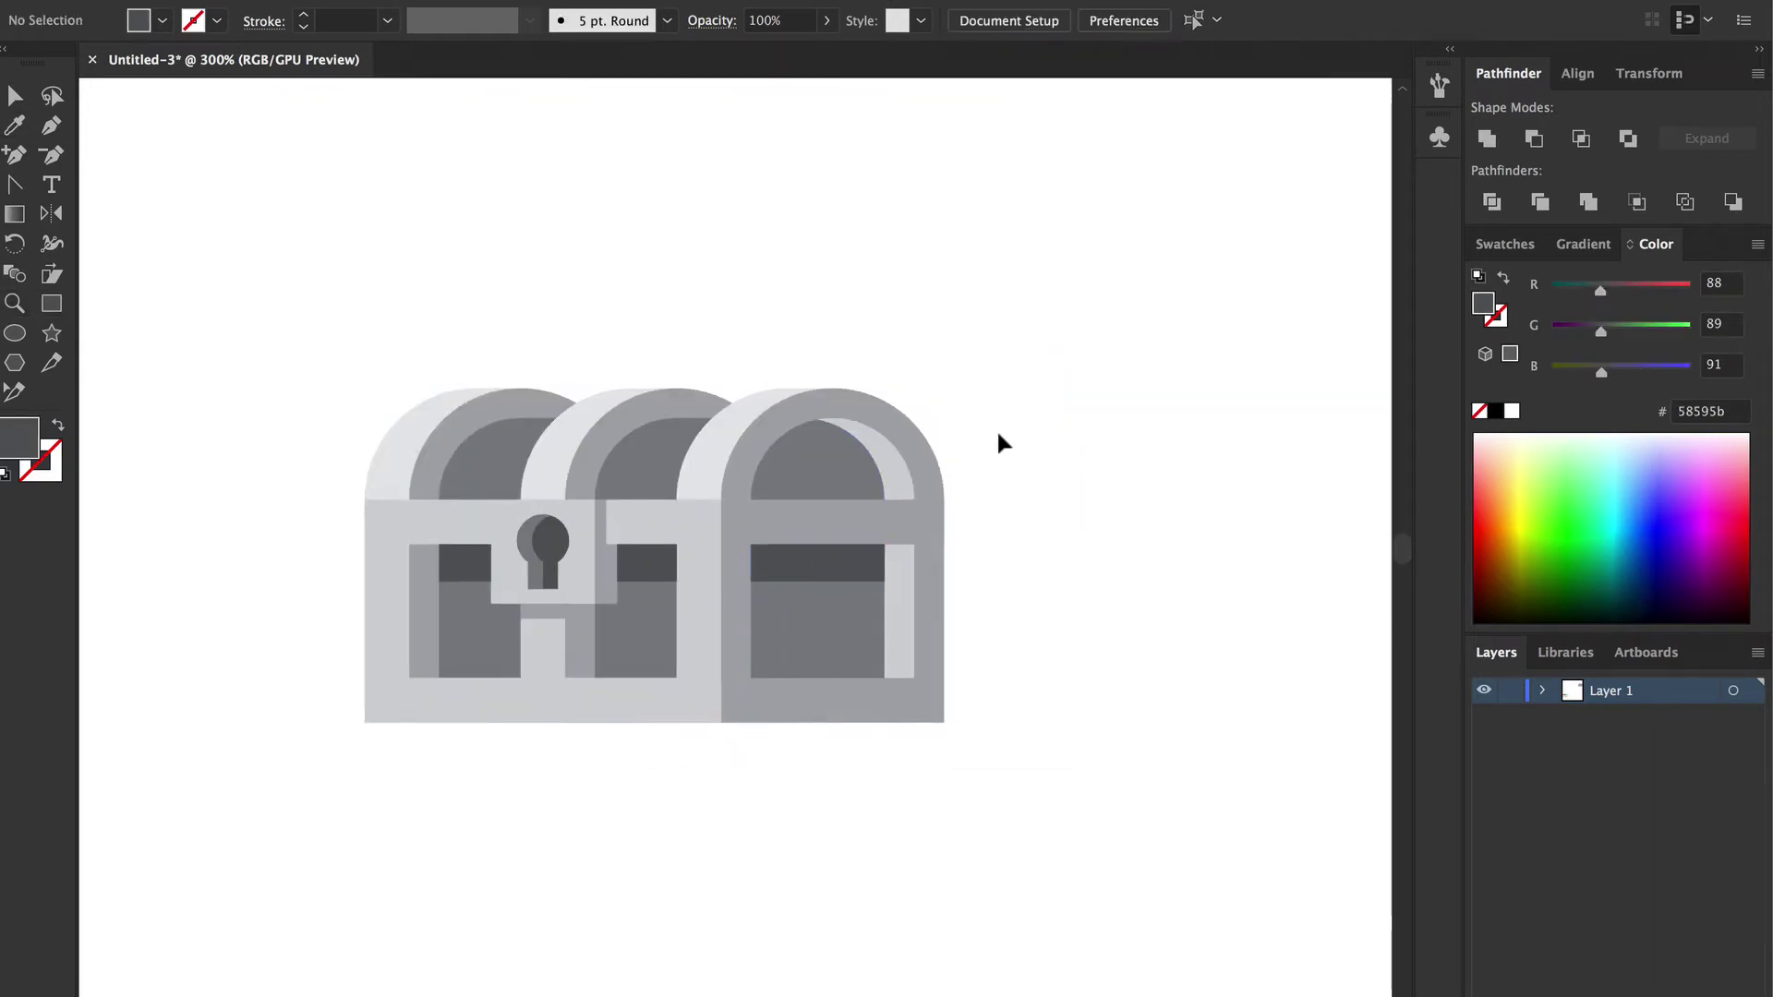
{"action": "scroll", "coordinate": [1003, 443], "scroll_direction": "up", "scroll_amount": 1}
{"action": "left_click", "coordinate": [938, 498]}
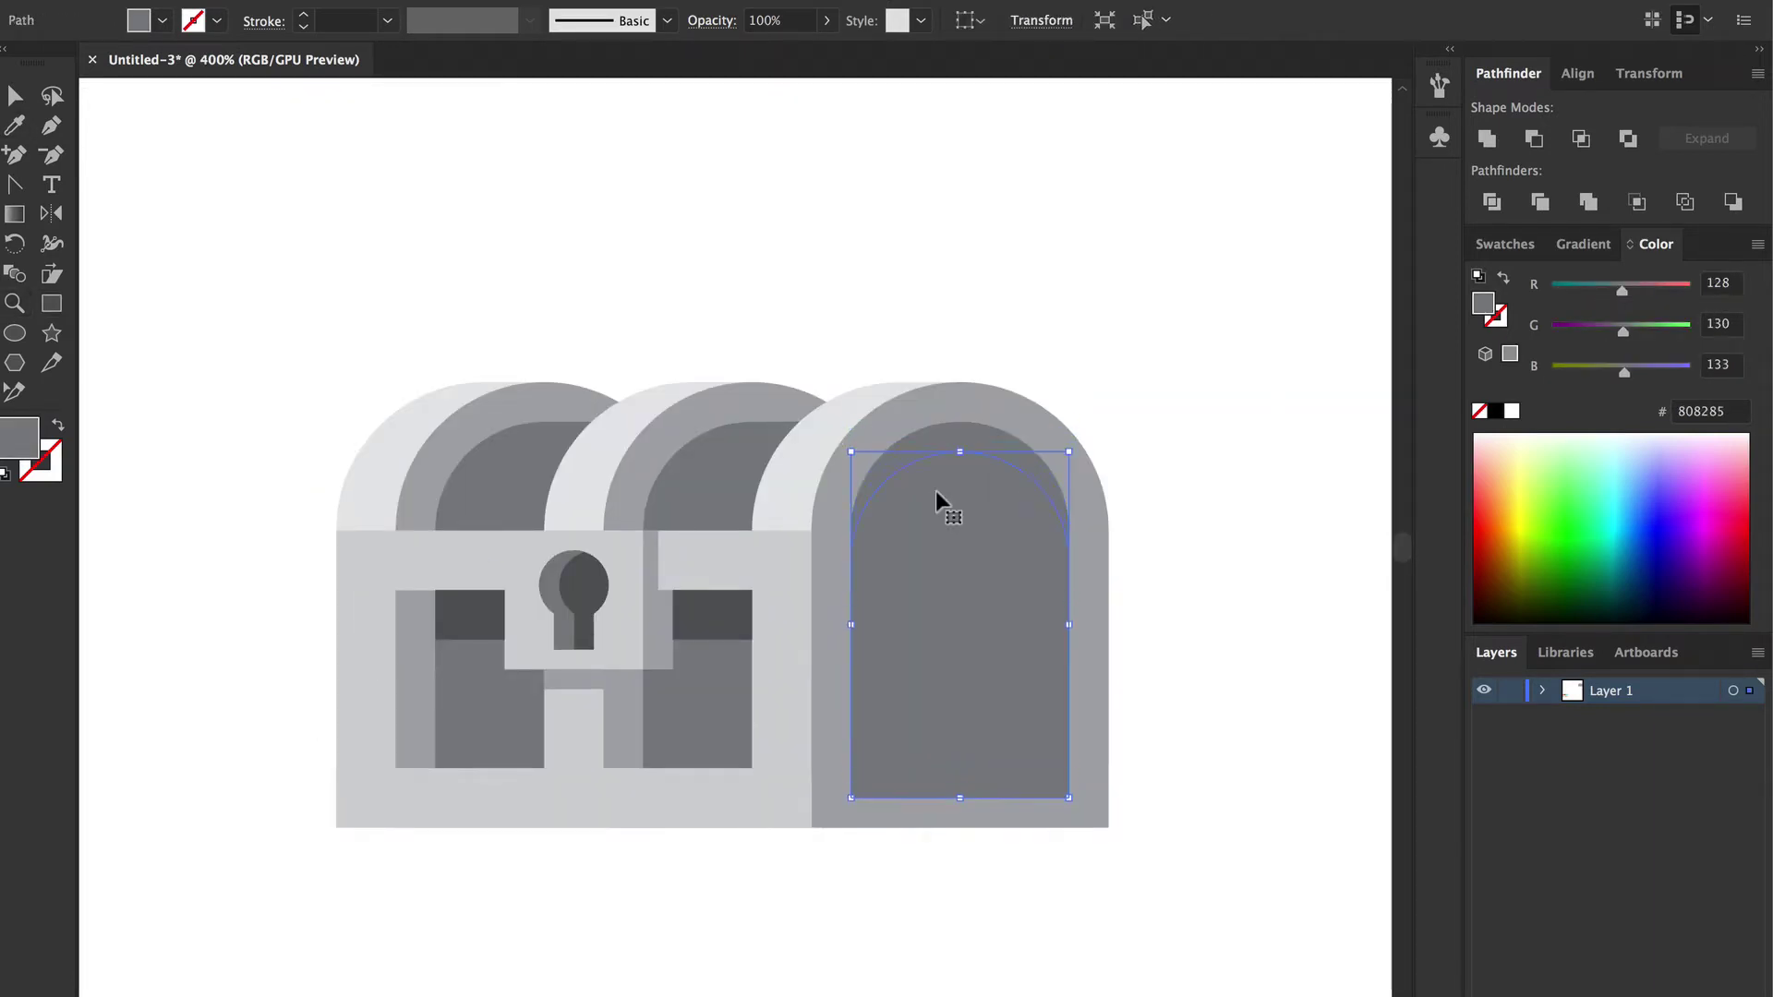
{"action": "left_click_drag", "start_coordinate": [1068, 797], "coordinate": [1093, 578]}
Step: Draw a wide base rectangle below the chest
{"action": "key", "text": "i"}
{"action": "scroll", "coordinate": [994, 426], "scroll_direction": "up", "scroll_amount": 1}
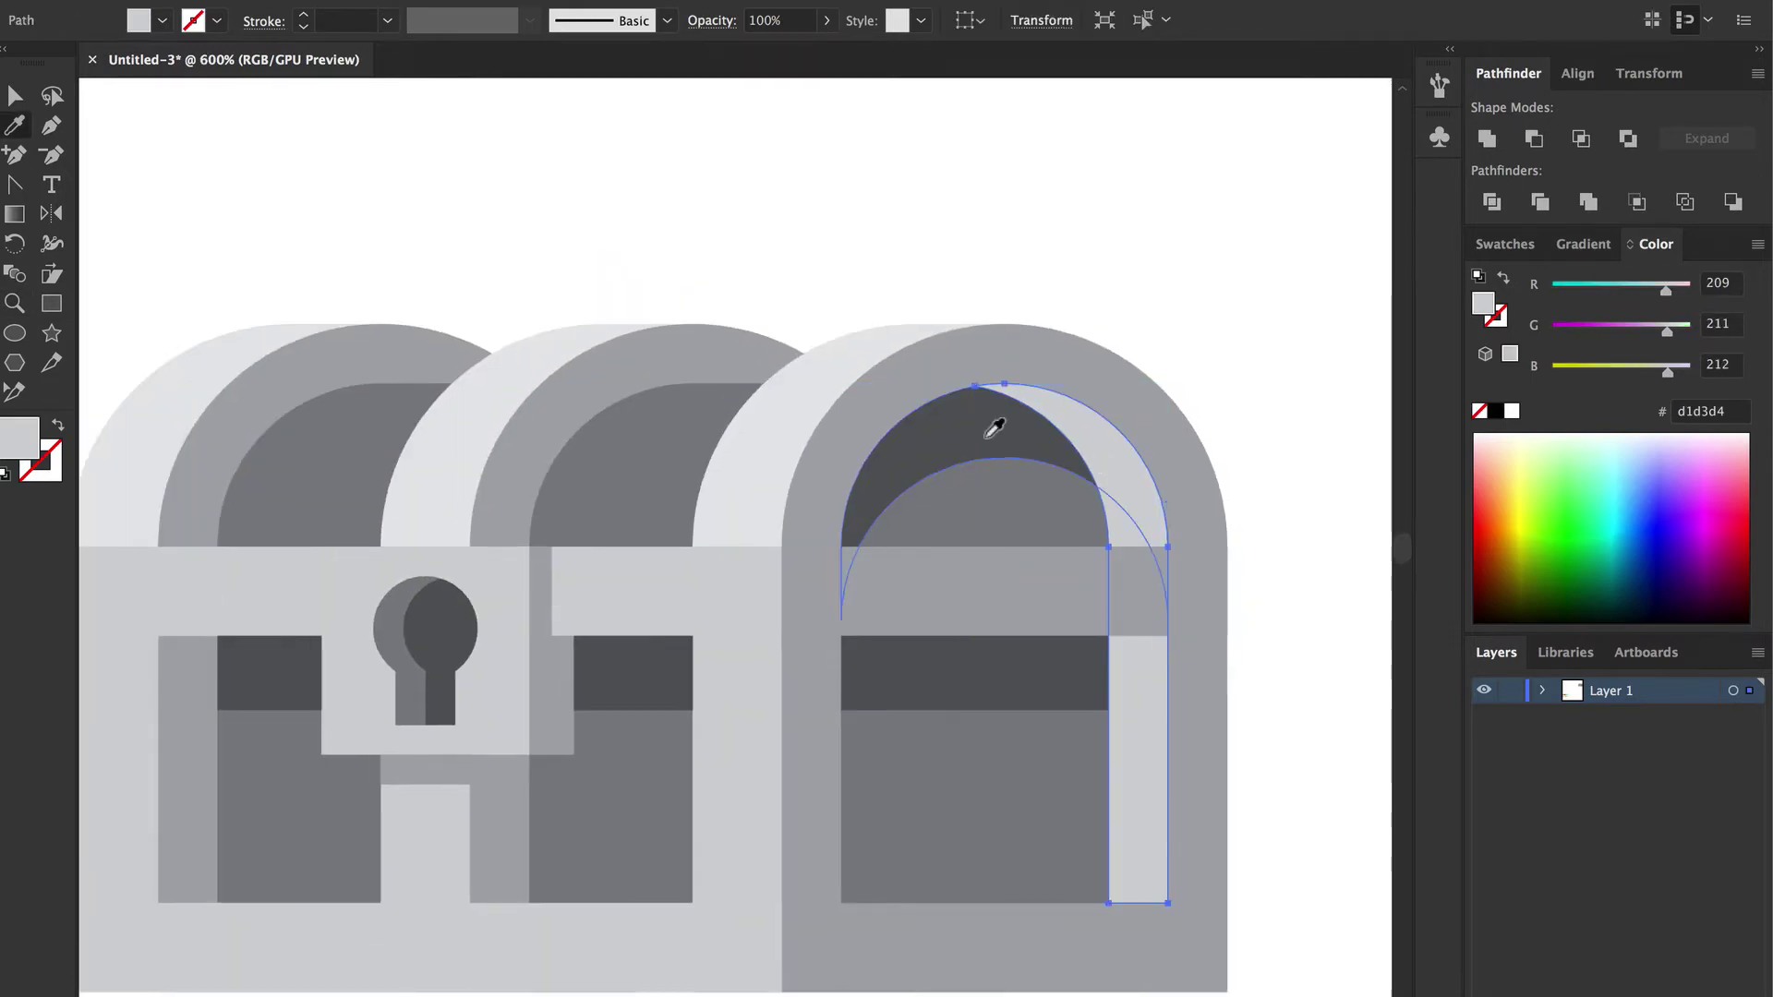
{"action": "scroll", "coordinate": [995, 426], "scroll_direction": "down", "scroll_amount": 1}
{"action": "key", "text": "ctrl+shift+a"}
{"action": "scroll", "coordinate": [800, 483], "scroll_direction": "down", "scroll_amount": 2}
{"action": "key", "text": "m"}
{"action": "scroll", "coordinate": [739, 601], "scroll_direction": "up", "scroll_amount": 1}
{"action": "left_click_drag", "start_coordinate": [350, 552], "coordinate": [1089, 679]}
Step: Fill the base light grey and draw a curved palm trunk as a thick dark stroke
{"action": "key", "text": "ctrl+shift+a"}
{"action": "key", "text": "ctrl+minus"}
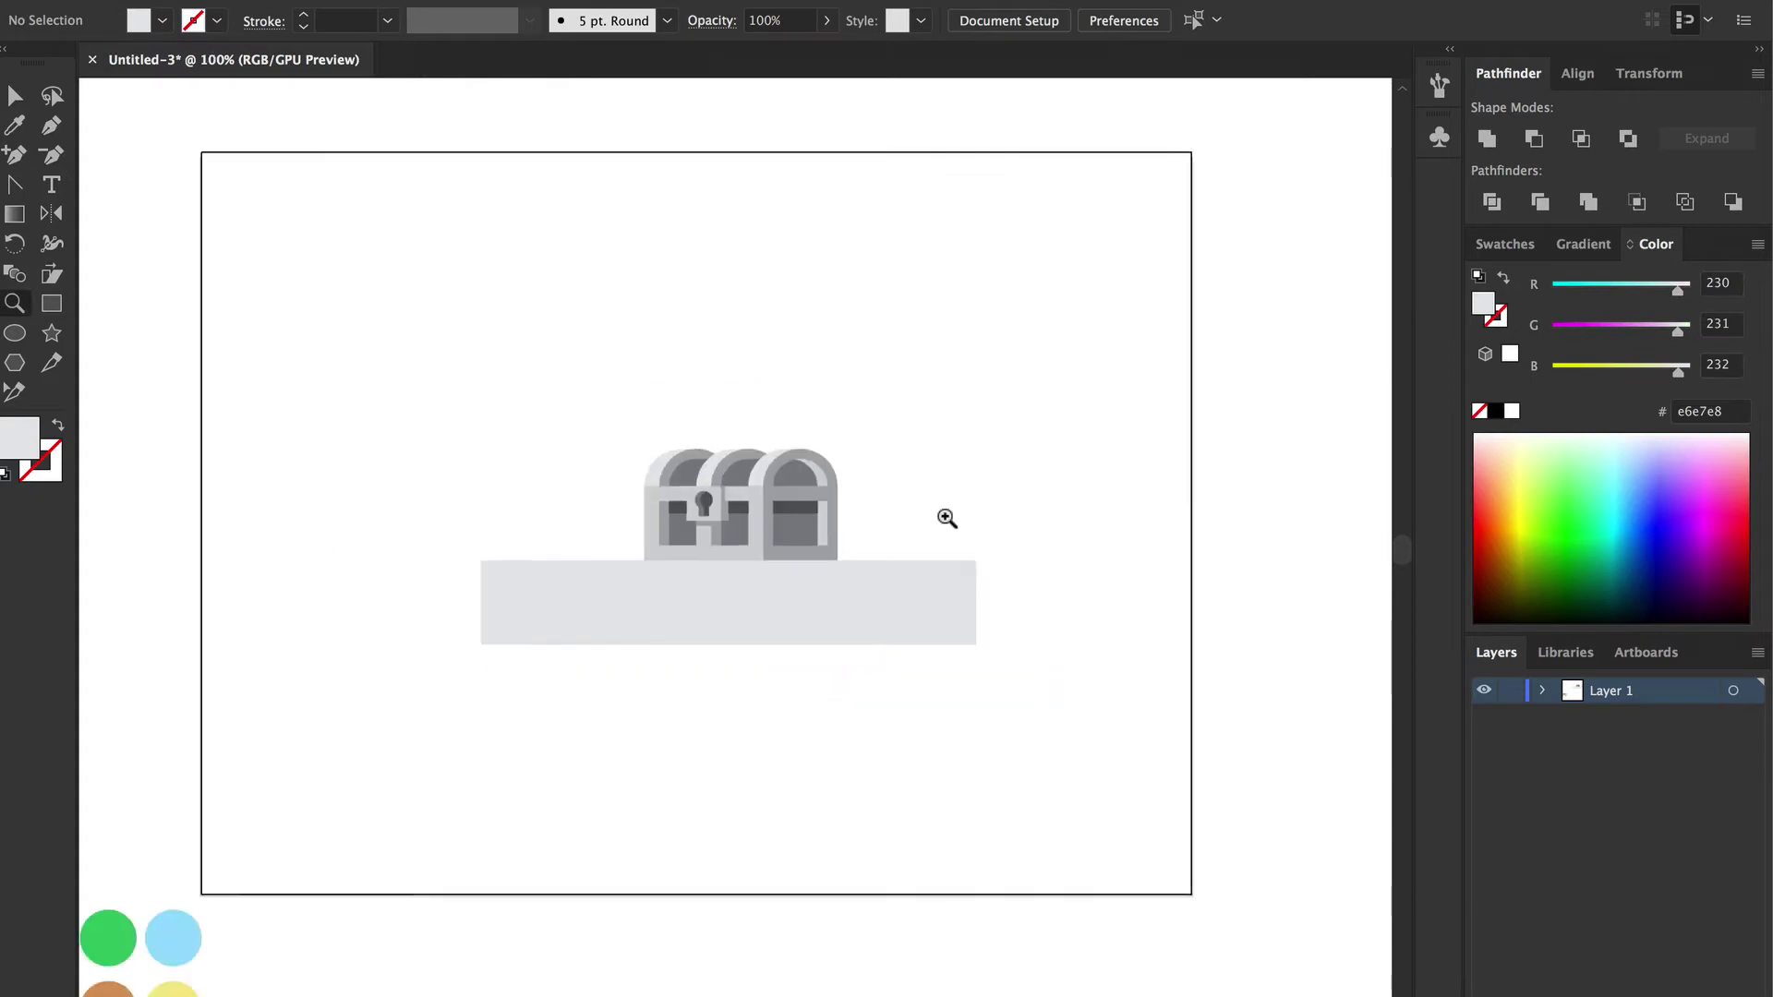
{"action": "left_click", "coordinate": [947, 518]}
{"action": "key", "text": "p"}
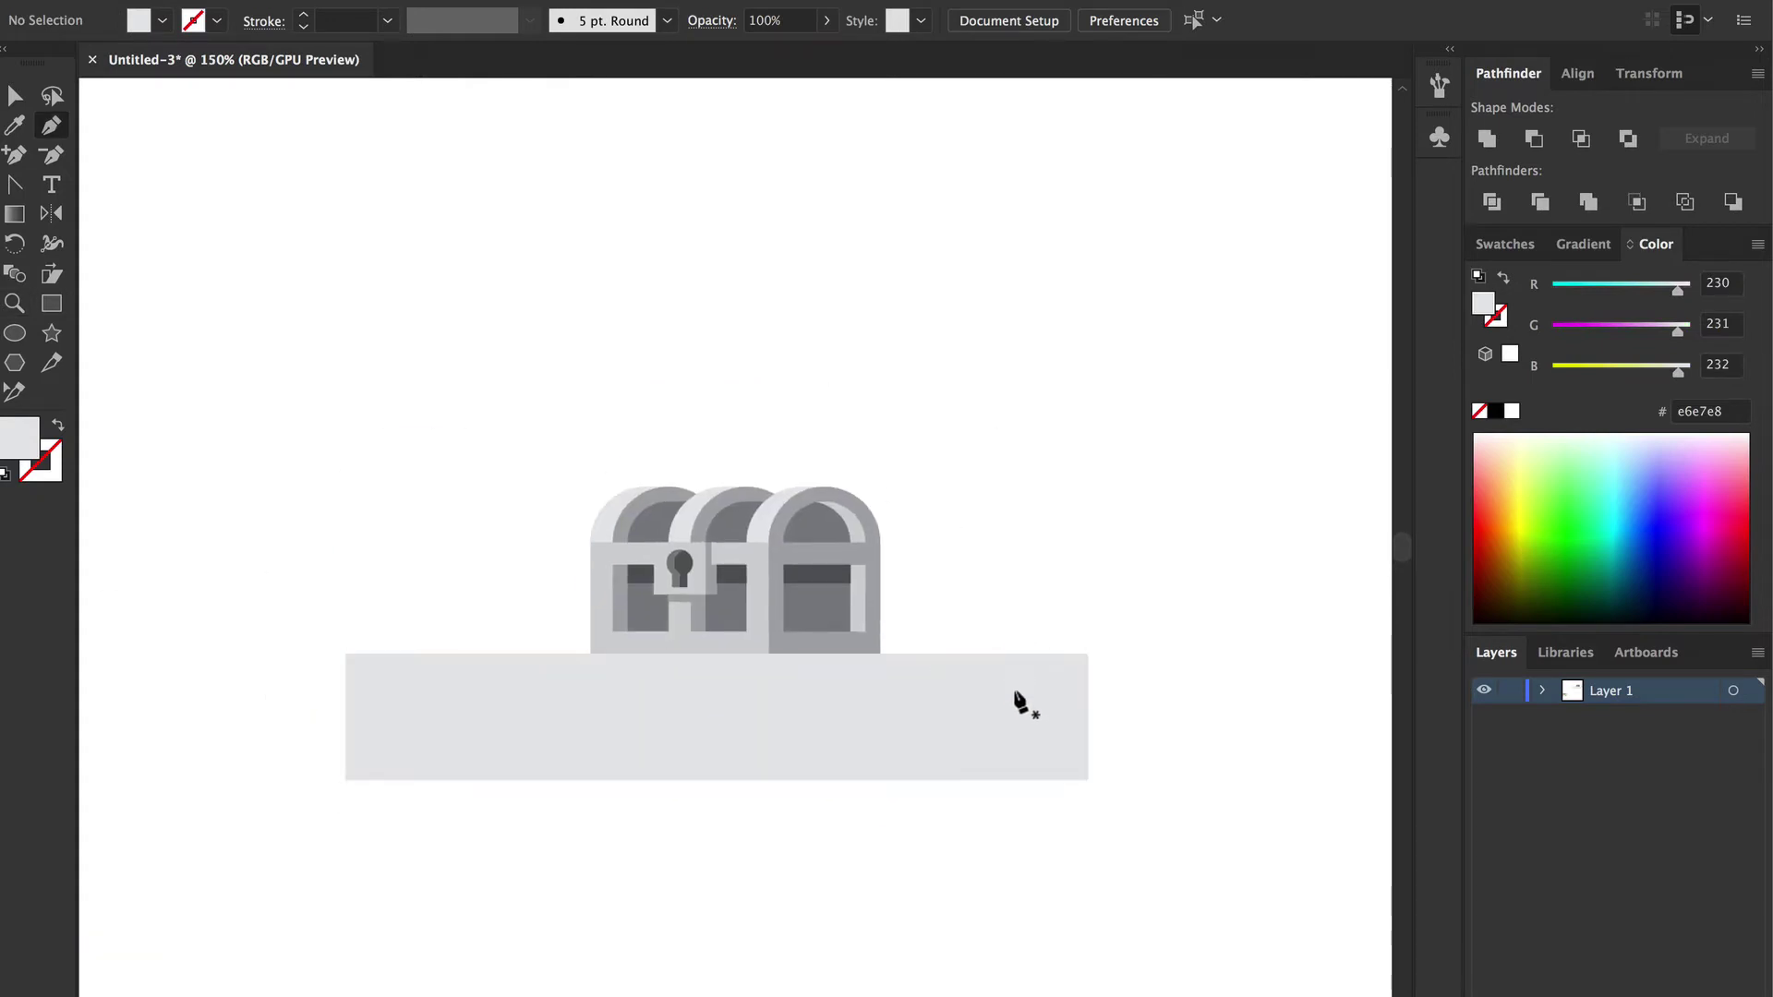
{"action": "left_click", "coordinate": [1031, 715]}
{"action": "left_click", "coordinate": [880, 473]}
{"action": "left_click", "coordinate": [858, 271]}
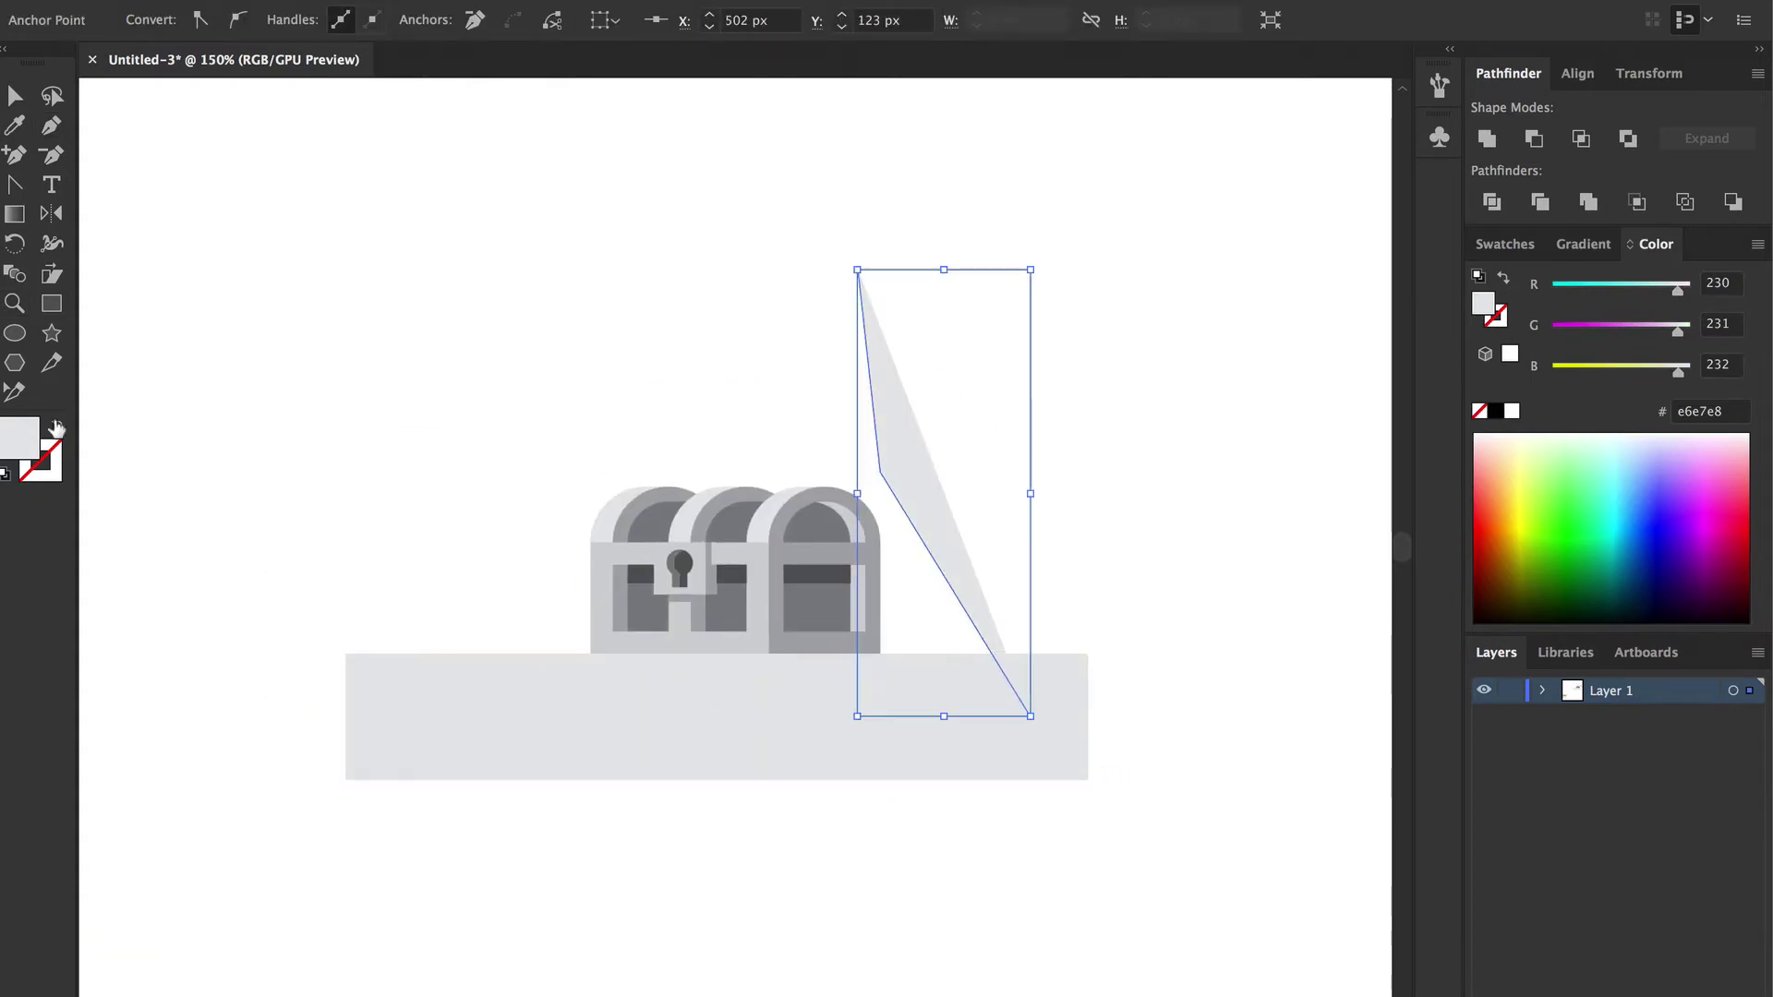
{"action": "left_click", "coordinate": [56, 428]}
{"action": "key", "text": "v"}
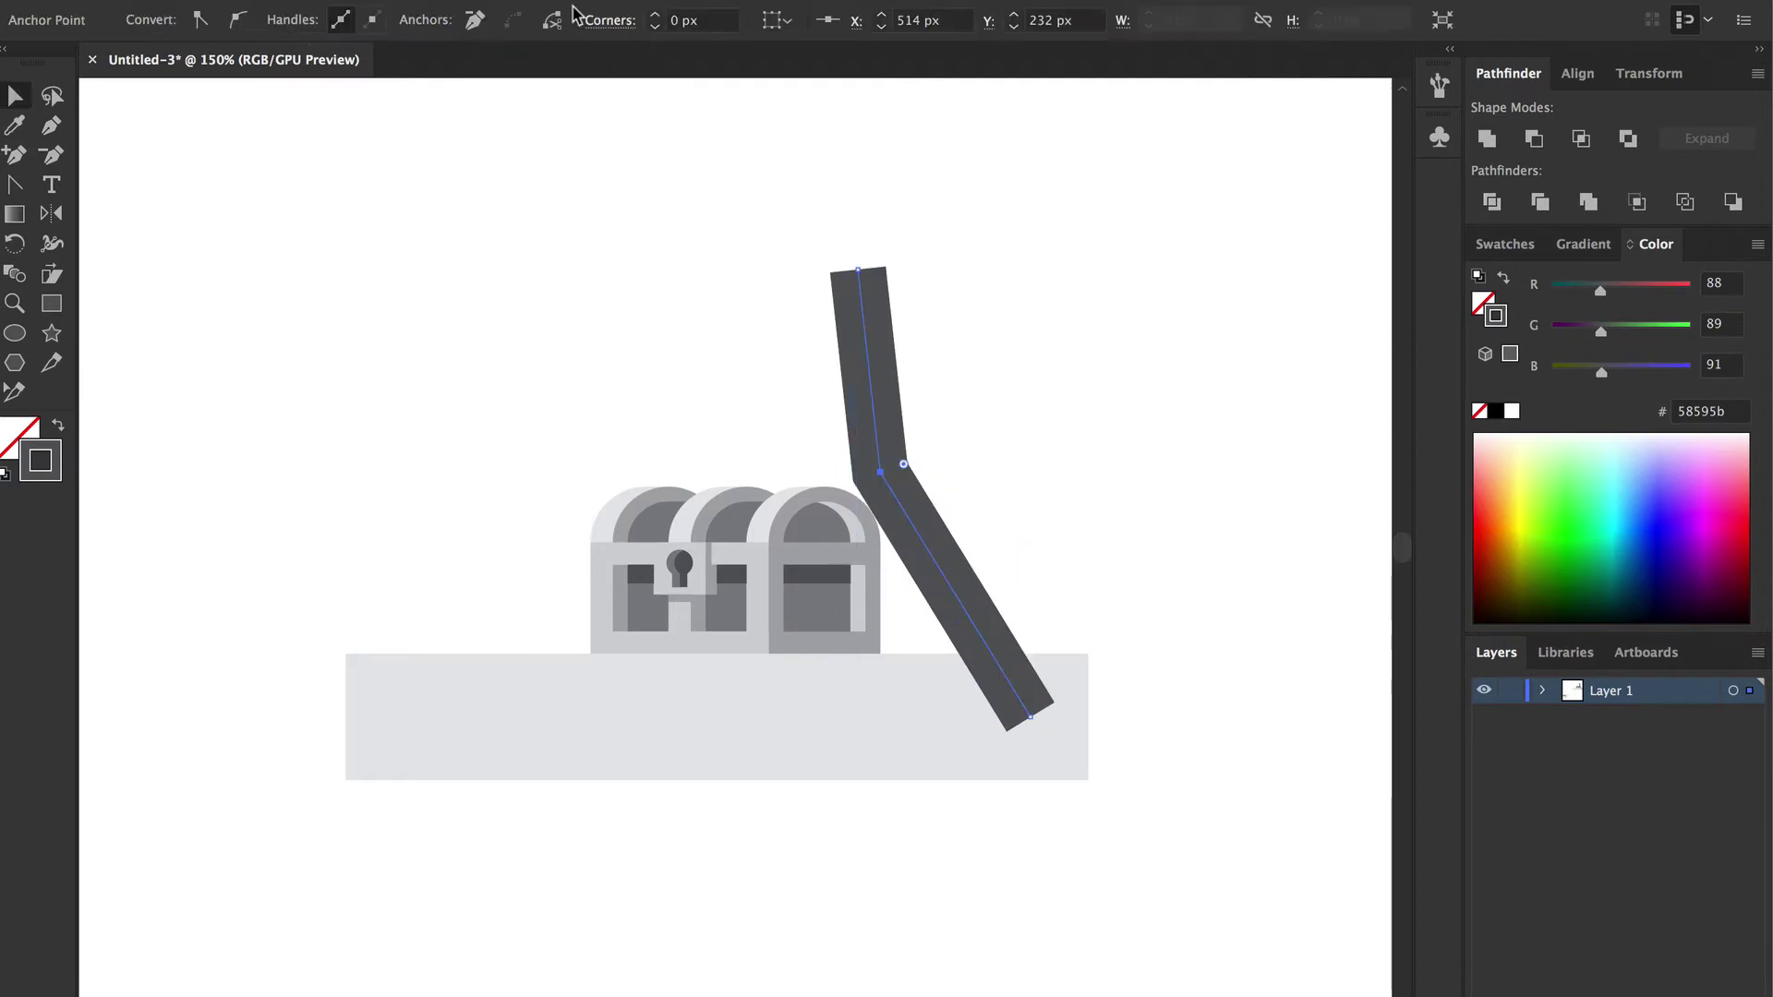
{"action": "left_click_drag", "start_coordinate": [880, 473], "coordinate": [870, 246]}
{"action": "left_click", "coordinate": [1077, 519]}
Step: Make a light-grey half-circle leaf, flattened into a wide low dome
{"action": "scroll", "coordinate": [733, 566], "scroll_direction": "up", "scroll_amount": 3}
{"action": "key", "text": "l"}
{"action": "mouse_move", "coordinate": [797, 507]}
{"action": "left_mouse_down"}
{"action": "mouse_move", "coordinate": [644, 545]}
{"action": "mouse_move", "coordinate": [970, 681]}
{"action": "left_mouse_up"}
{"action": "key", "text": "i"}
{"action": "left_click", "coordinate": [646, 706]}
{"action": "key", "text": "m"}
{"action": "left_click", "coordinate": [1534, 138]}
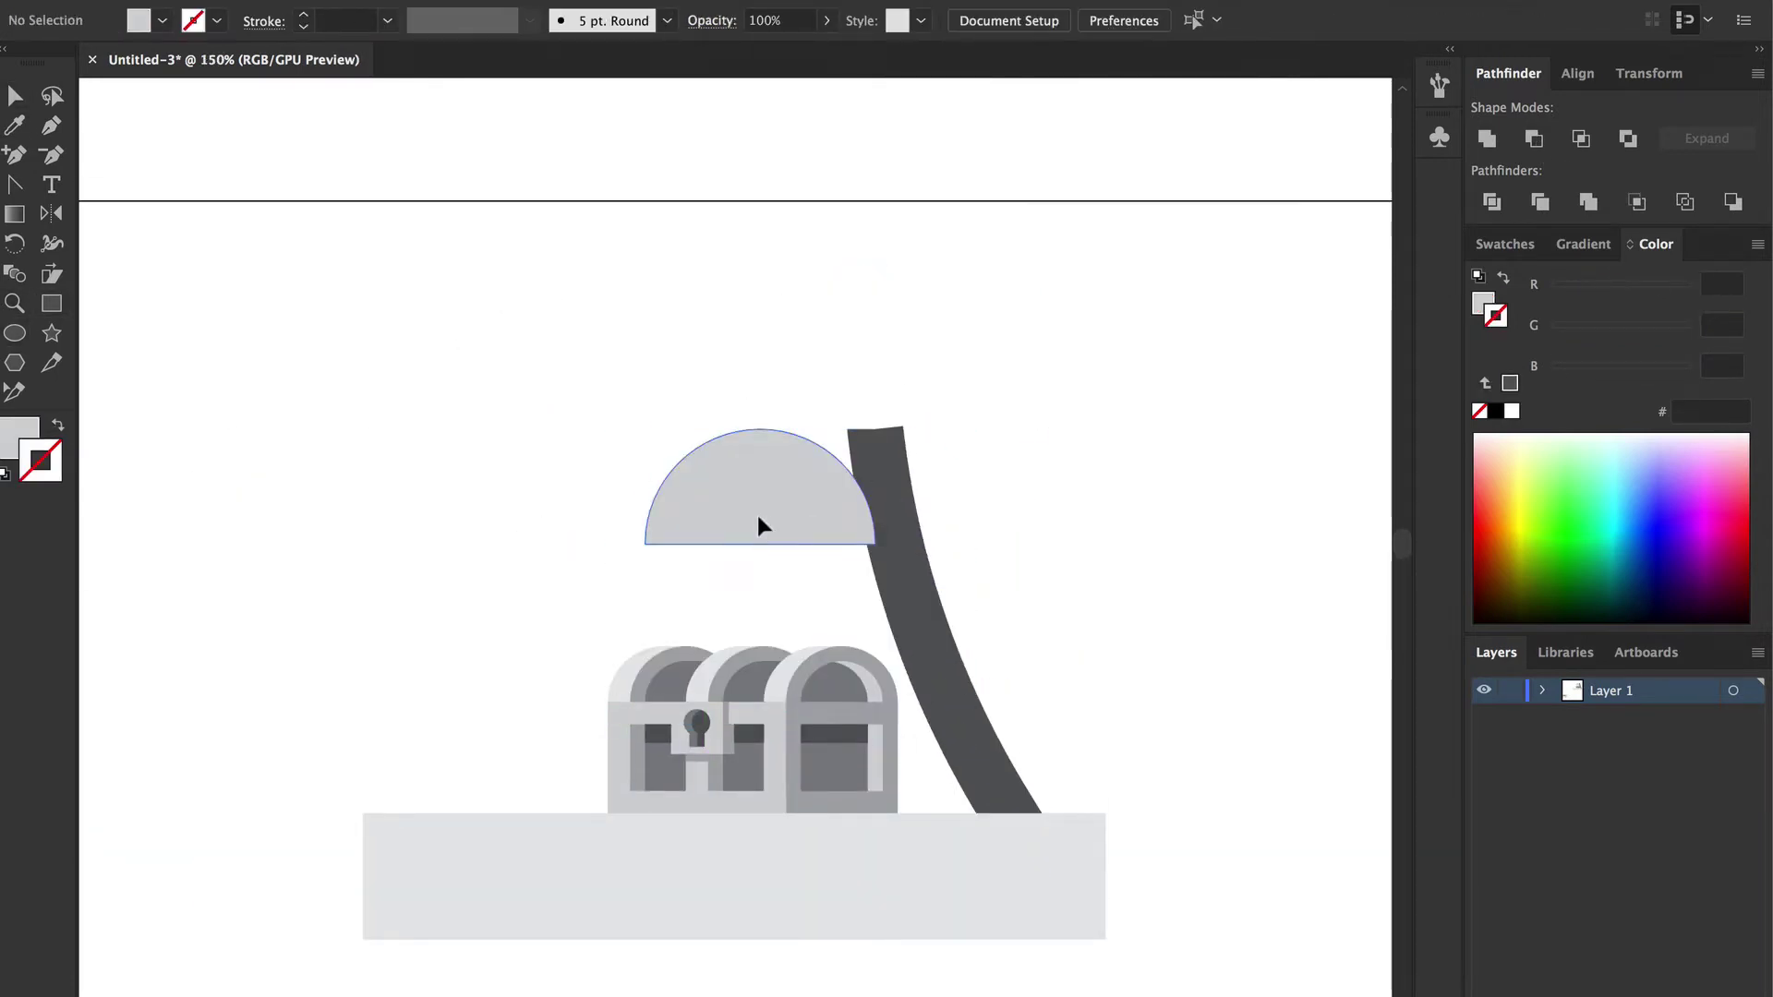
{"action": "left_click", "coordinate": [759, 527]}
{"action": "left_click_drag", "start_coordinate": [761, 429], "coordinate": [760, 477]}
{"action": "left_click_drag", "start_coordinate": [645, 511], "coordinate": [574, 513]}
Step: Place, rotate and resize leaf copies around the left side of the trunk top
{"action": "mouse_move", "coordinate": [730, 517]}
{"action": "left_mouse_down"}
{"action": "mouse_move", "coordinate": [730, 416]}
{"action": "mouse_move", "coordinate": [733, 482]}
{"action": "mouse_move", "coordinate": [1016, 471]}
{"action": "left_mouse_up"}
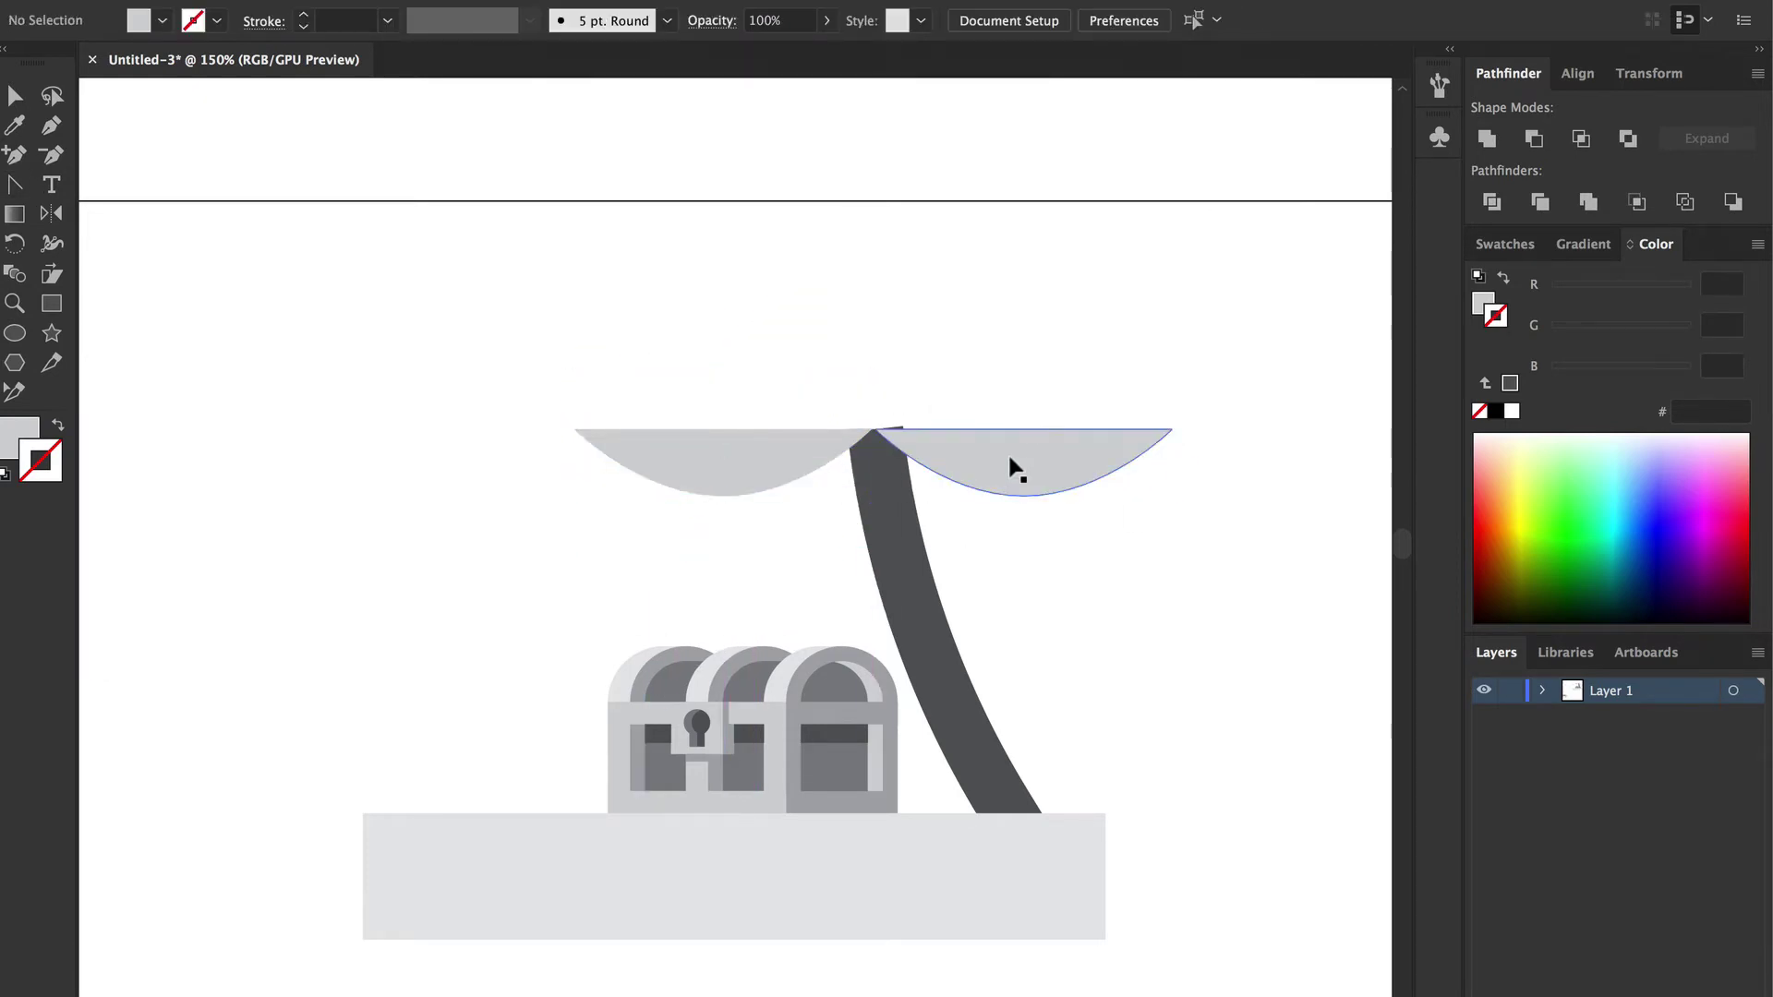
{"action": "left_click_drag", "start_coordinate": [1179, 368], "coordinate": [1029, 483]}
{"action": "left_click_drag", "start_coordinate": [1172, 464], "coordinate": [1128, 468]}
{"action": "left_click_drag", "start_coordinate": [944, 472], "coordinate": [826, 425]}
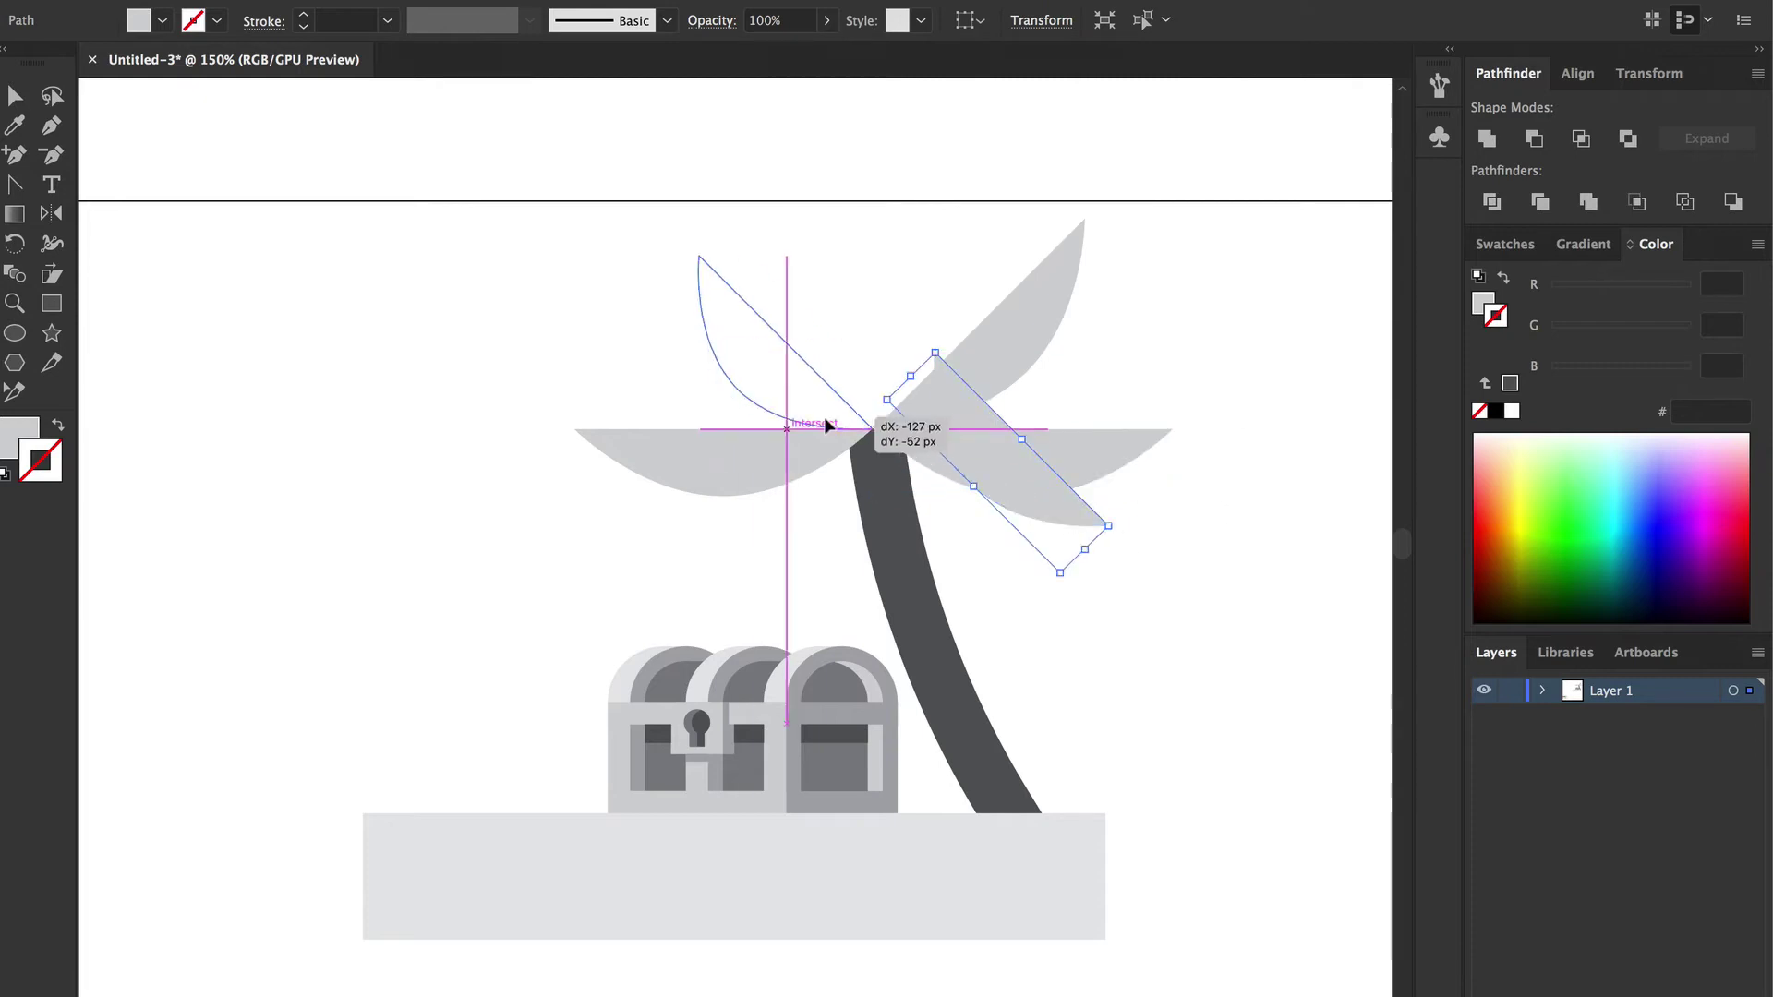
{"action": "key", "text": "ctrl+equal"}
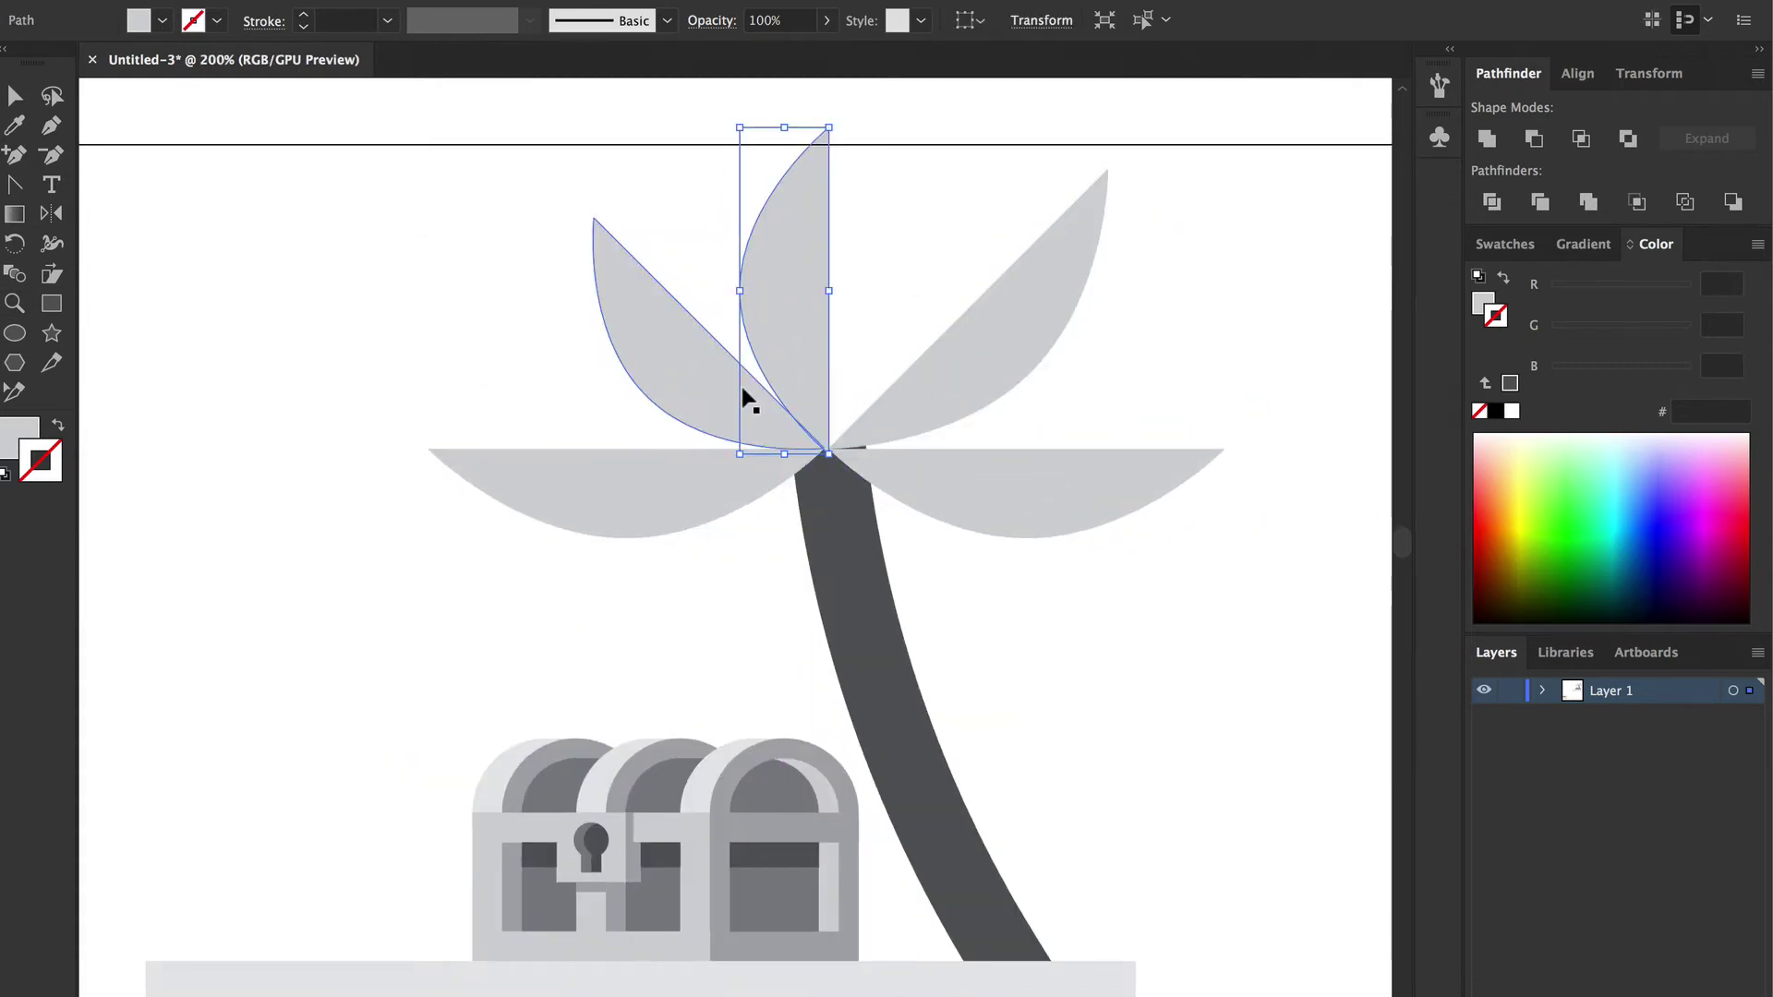
{"action": "key", "text": "ctrl+z"}
{"action": "key", "text": "ctrl+z"}
{"action": "key", "text": "ctrl+z"}
{"action": "left_click_drag", "start_coordinate": [729, 531], "coordinate": [763, 578]}
{"action": "left_click_drag", "start_coordinate": [760, 443], "coordinate": [791, 447]}
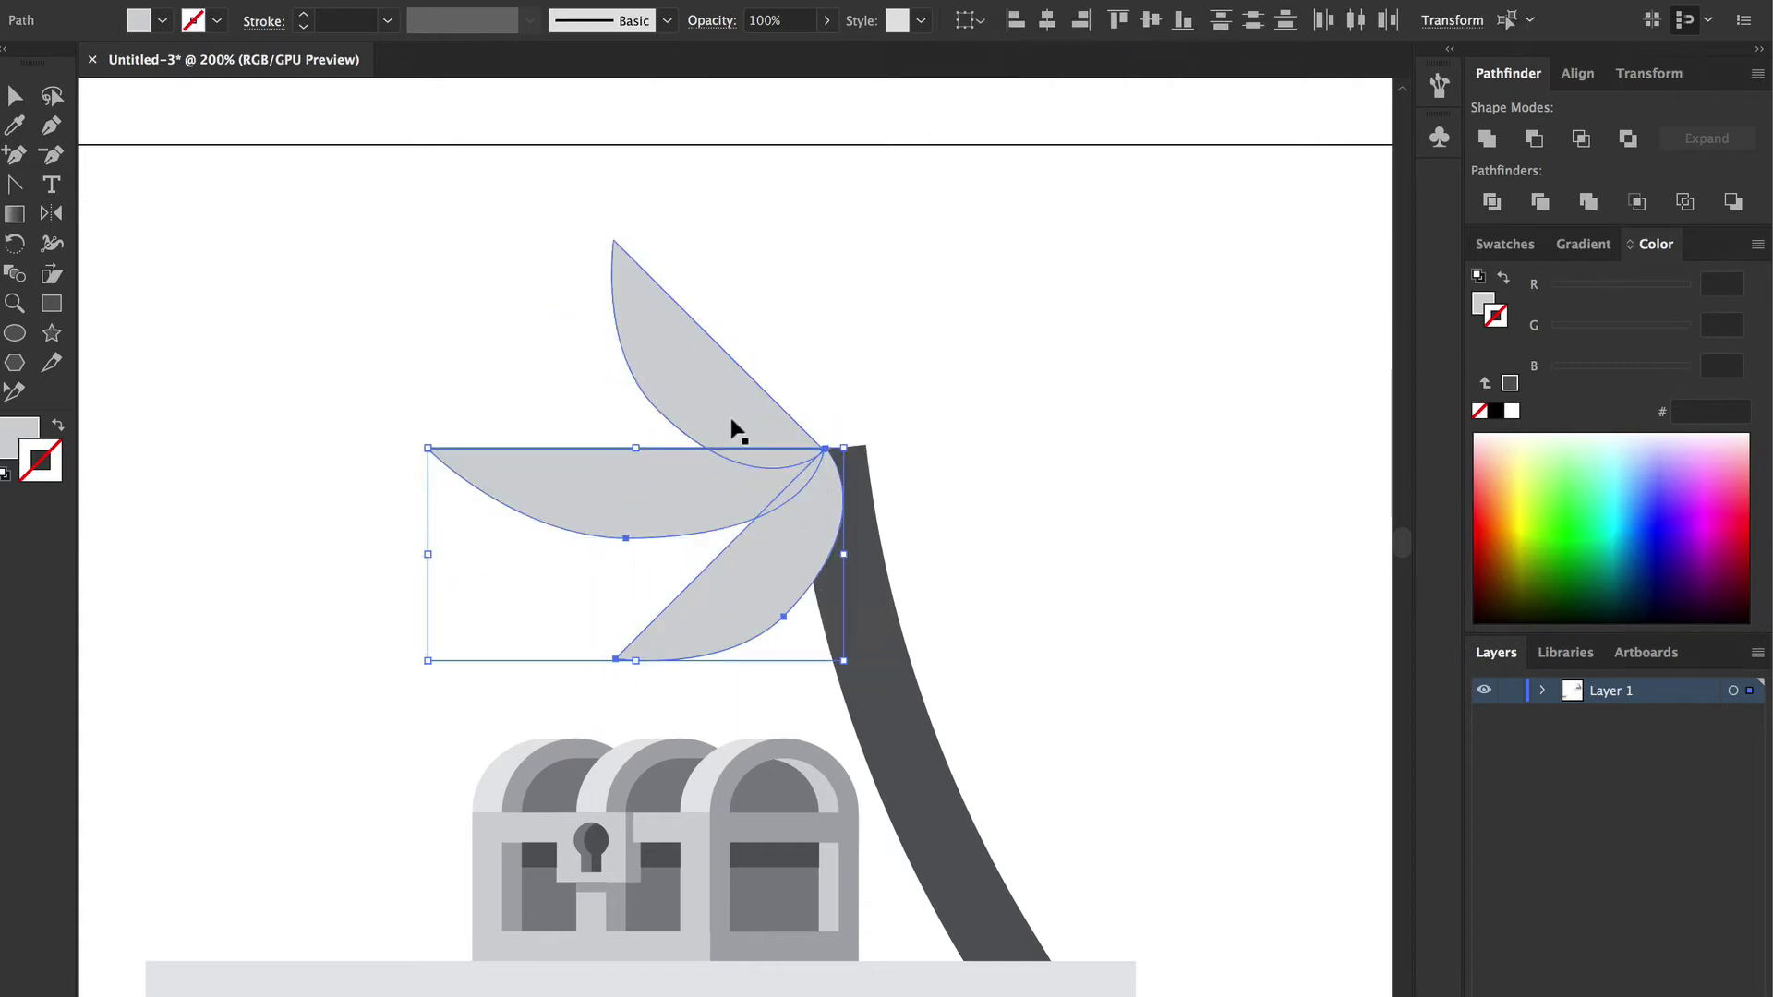
Step: Mirror the left leaves onto the right and move the whole crown onto the trunk
{"action": "key", "text": "o"}
{"action": "left_click_drag", "start_coordinate": [843, 617], "coordinate": [1116, 420]}
{"action": "left_click", "coordinate": [808, 381]}
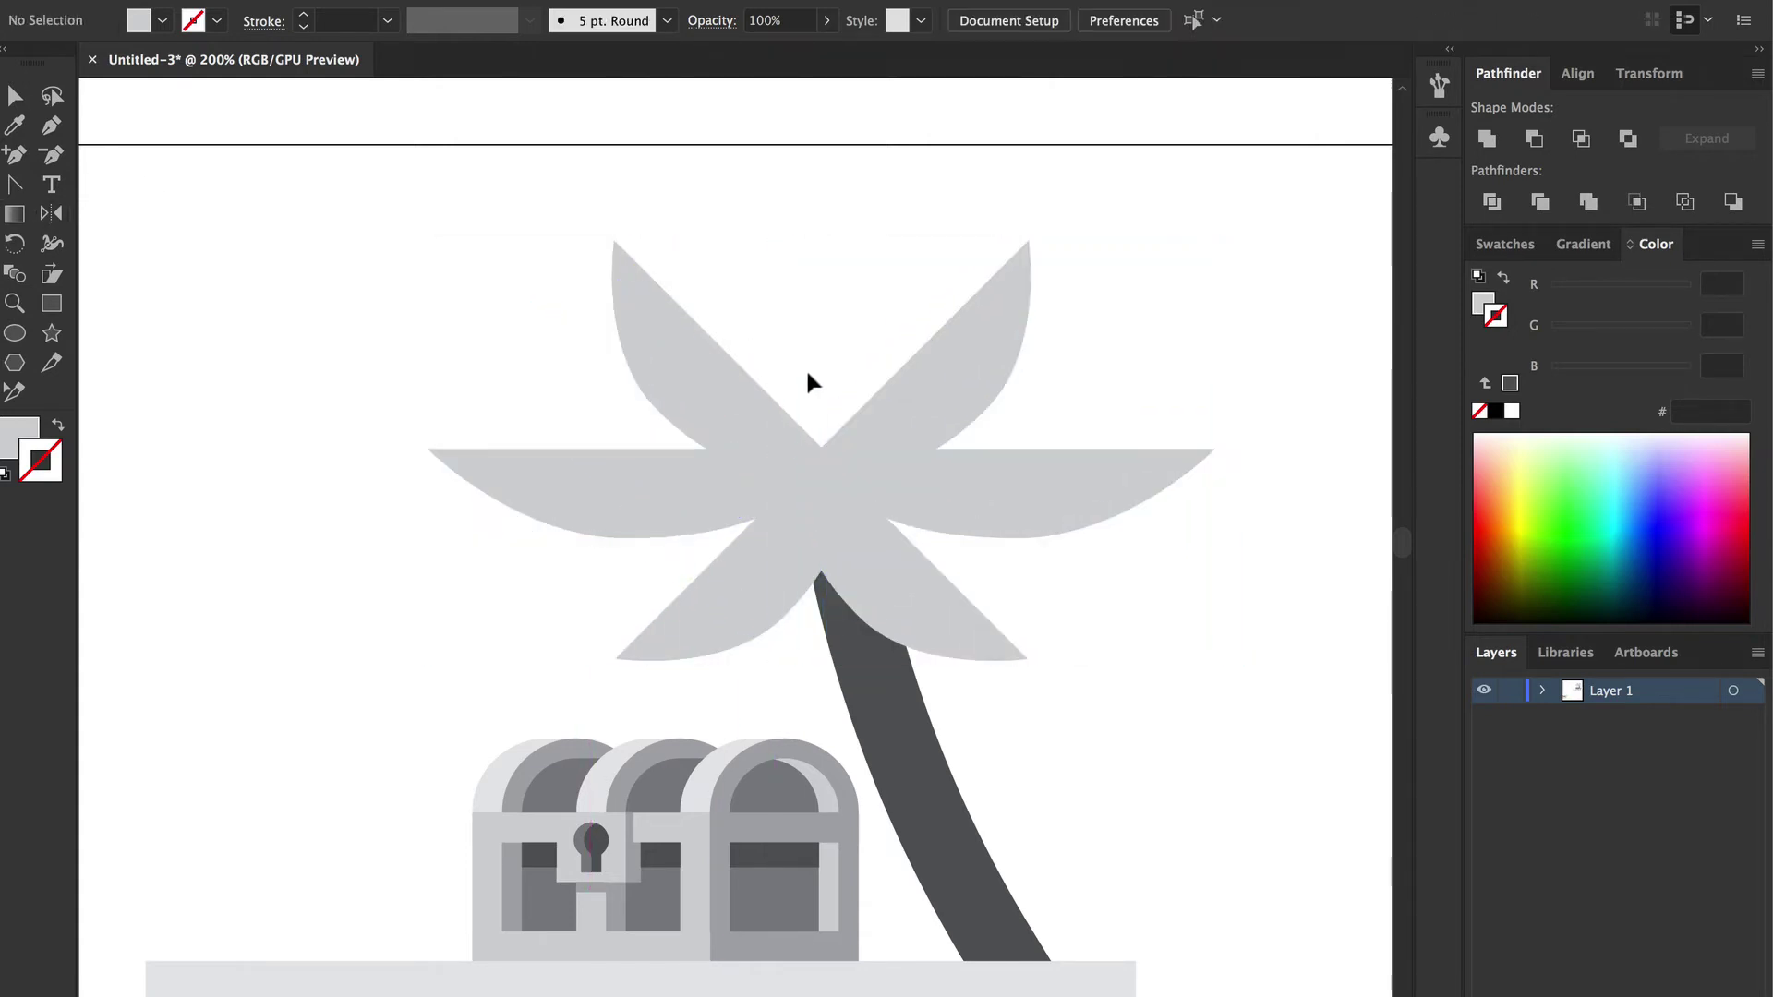
{"action": "left_click", "coordinate": [1053, 319]}
{"action": "left_click", "coordinate": [764, 296]}
{"action": "mouse_move", "coordinate": [920, 402]}
{"action": "left_mouse_down"}
{"action": "mouse_move", "coordinate": [902, 475]}
{"action": "mouse_move", "coordinate": [874, 451]}
{"action": "left_mouse_up"}
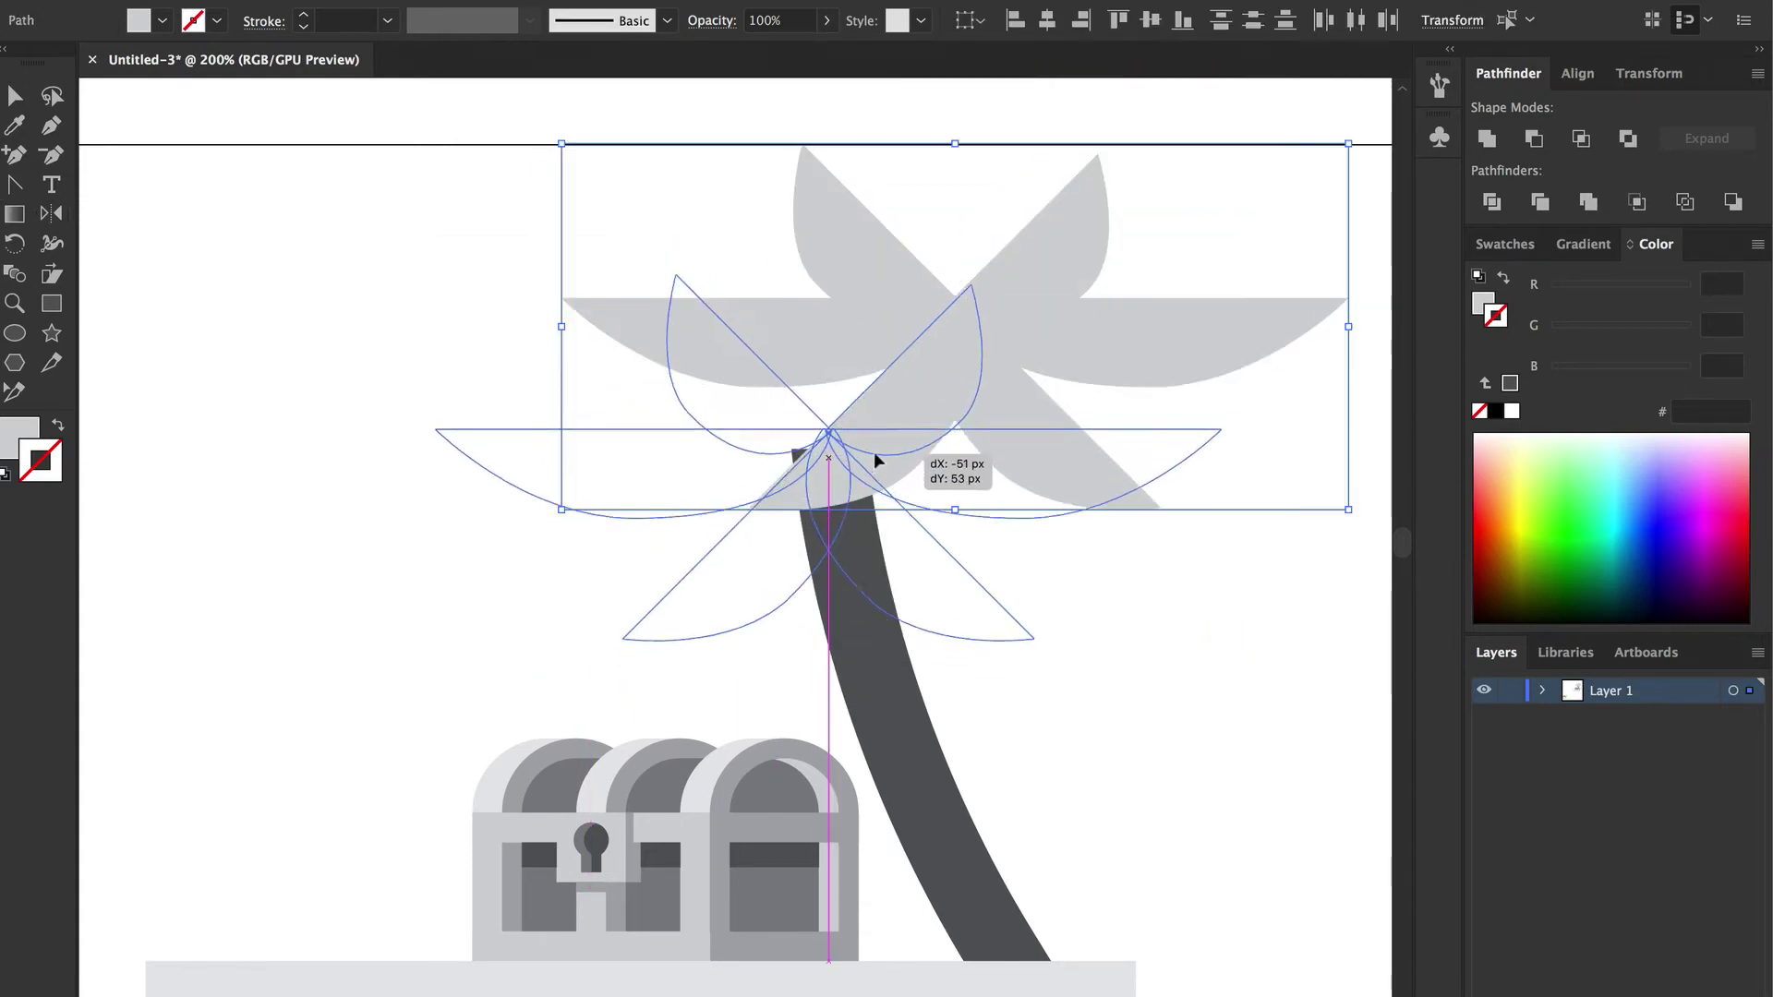
Step: Send the trunk behind the leaves, then sketch a curved crown piece and discard it
{"action": "scroll", "coordinate": [874, 452], "scroll_direction": "down", "scroll_amount": 3}
{"action": "left_click", "coordinate": [998, 647]}
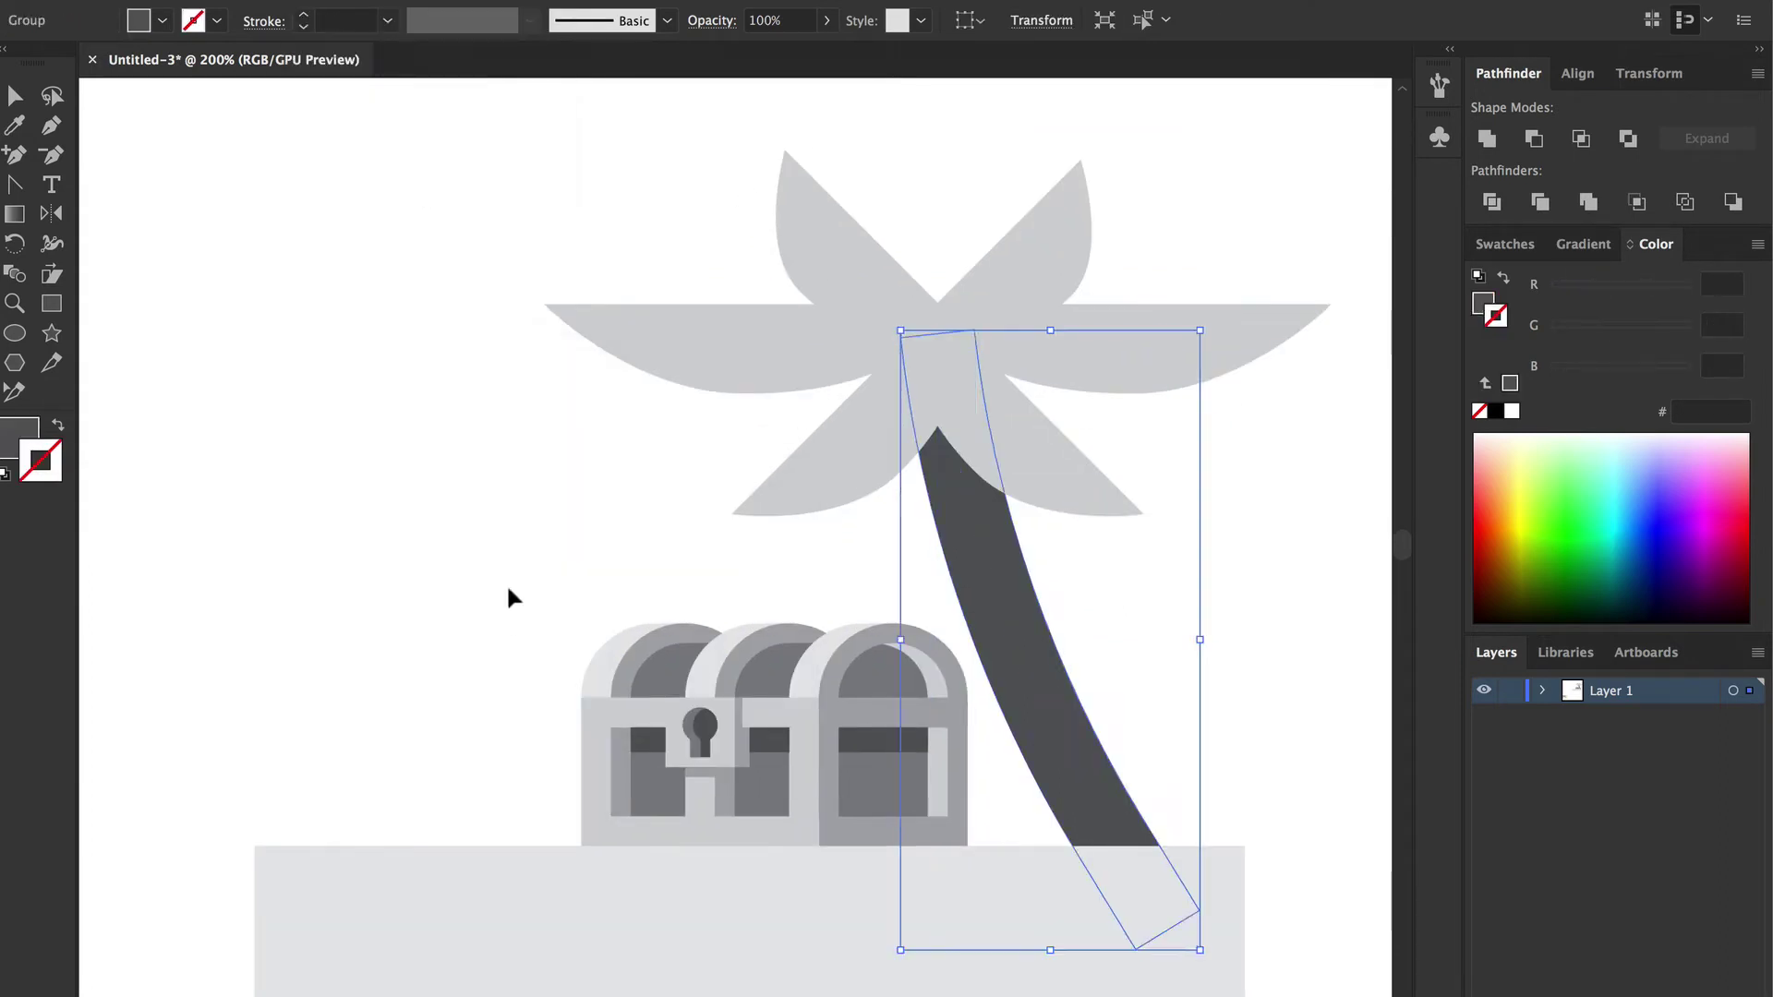
{"action": "left_click_drag", "start_coordinate": [1076, 498], "coordinate": [930, 345]}
{"action": "left_click_drag", "start_coordinate": [951, 596], "coordinate": [706, 452]}
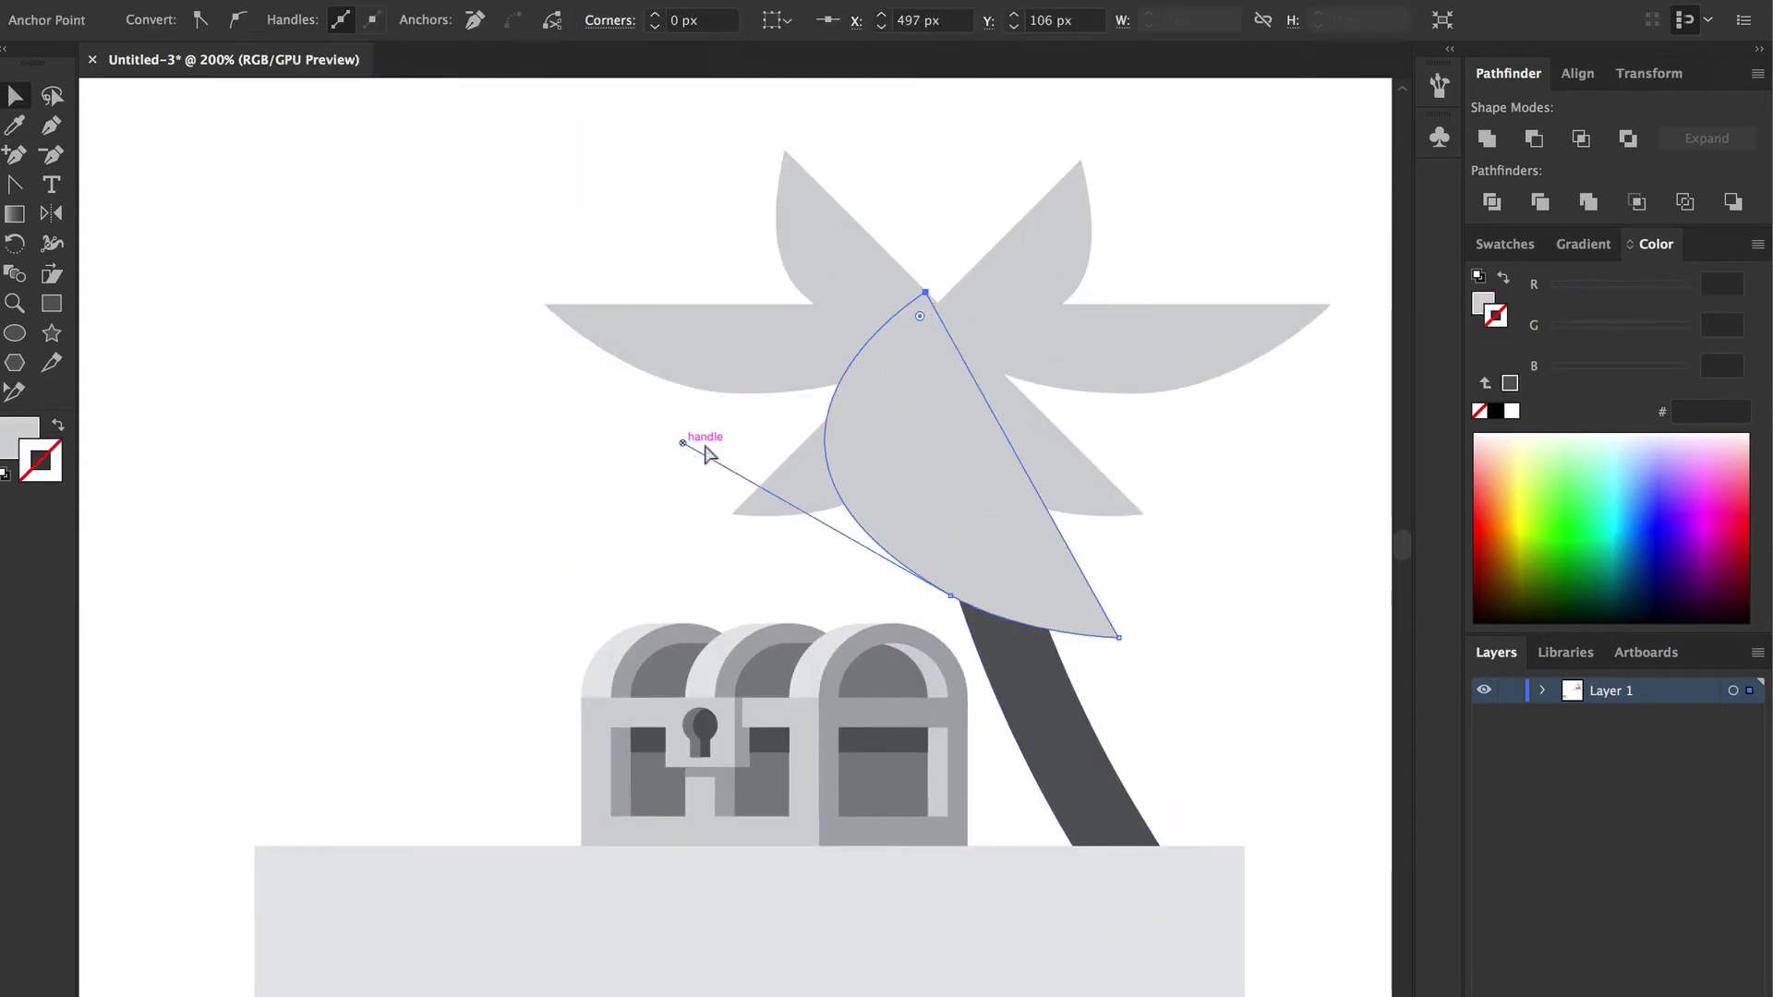
{"action": "left_click", "coordinate": [162, 20]}
{"action": "left_click", "coordinate": [1051, 469]}
{"action": "key", "text": "ctrl+shift+a"}
Step: Draw two grey circles at the trunk base and merge them into a rounded mound
{"action": "key", "text": "ctrl+minus"}
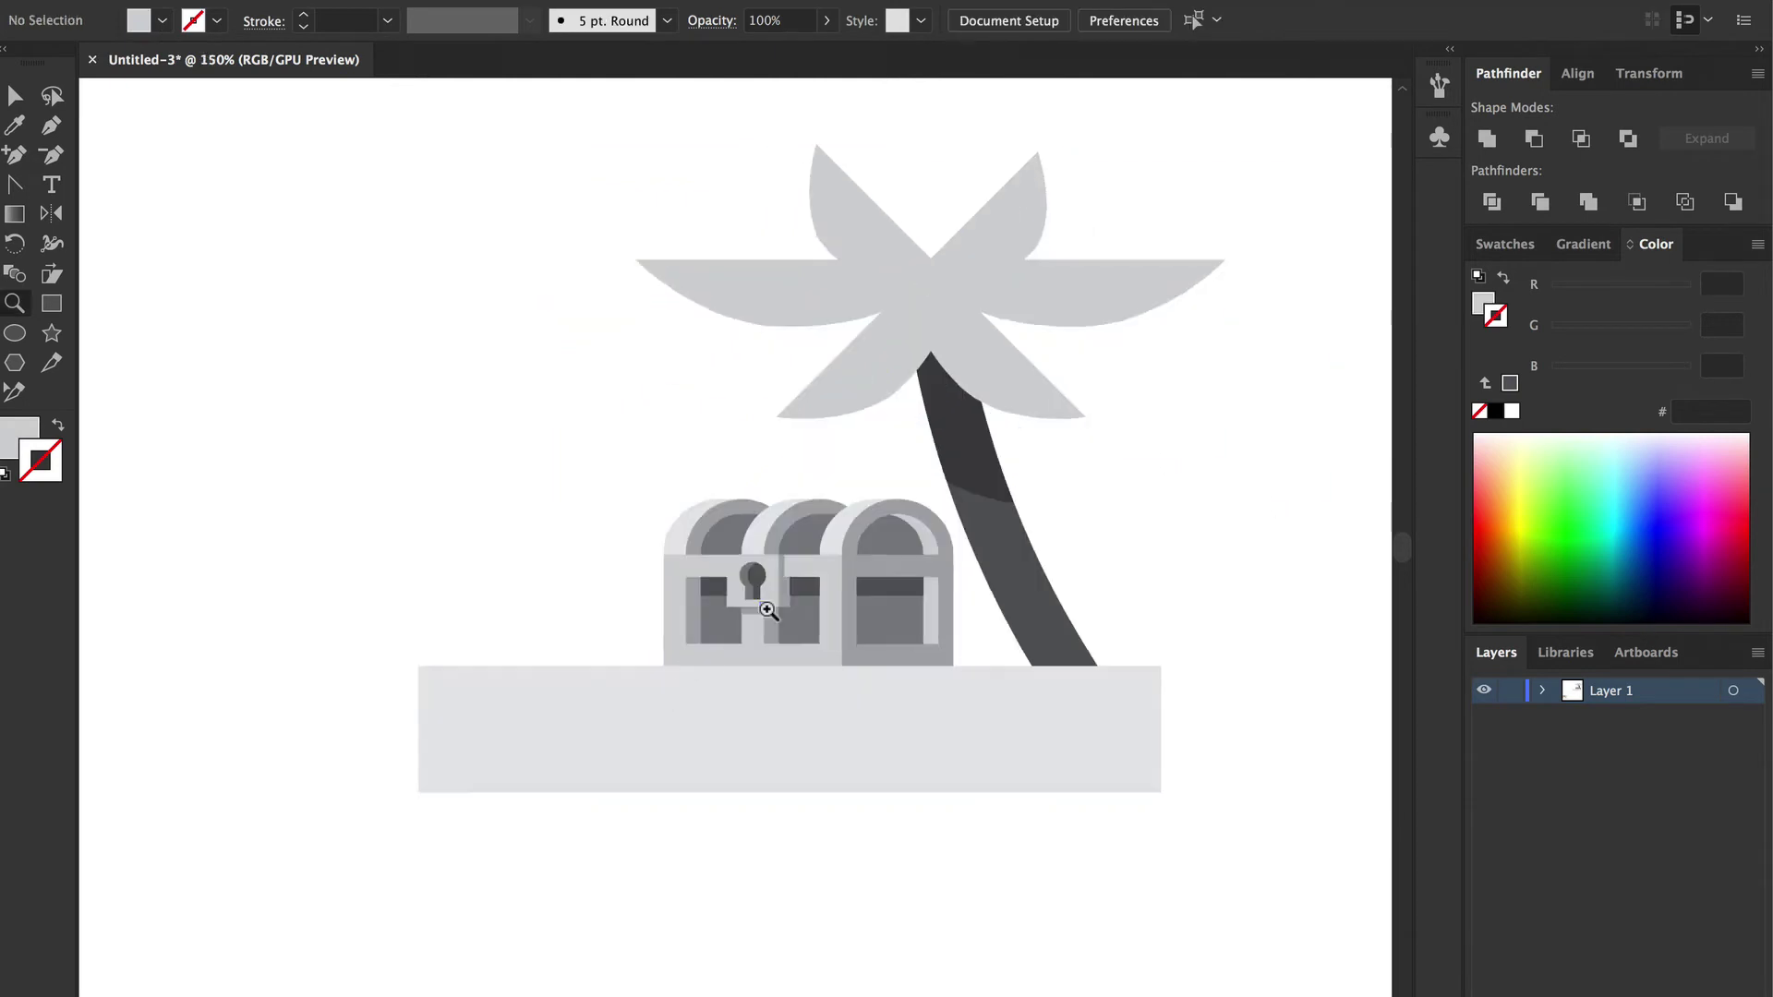
{"action": "left_click", "coordinate": [767, 610]}
{"action": "left_click", "coordinate": [818, 468]}
{"action": "left_click", "coordinate": [1067, 628]}
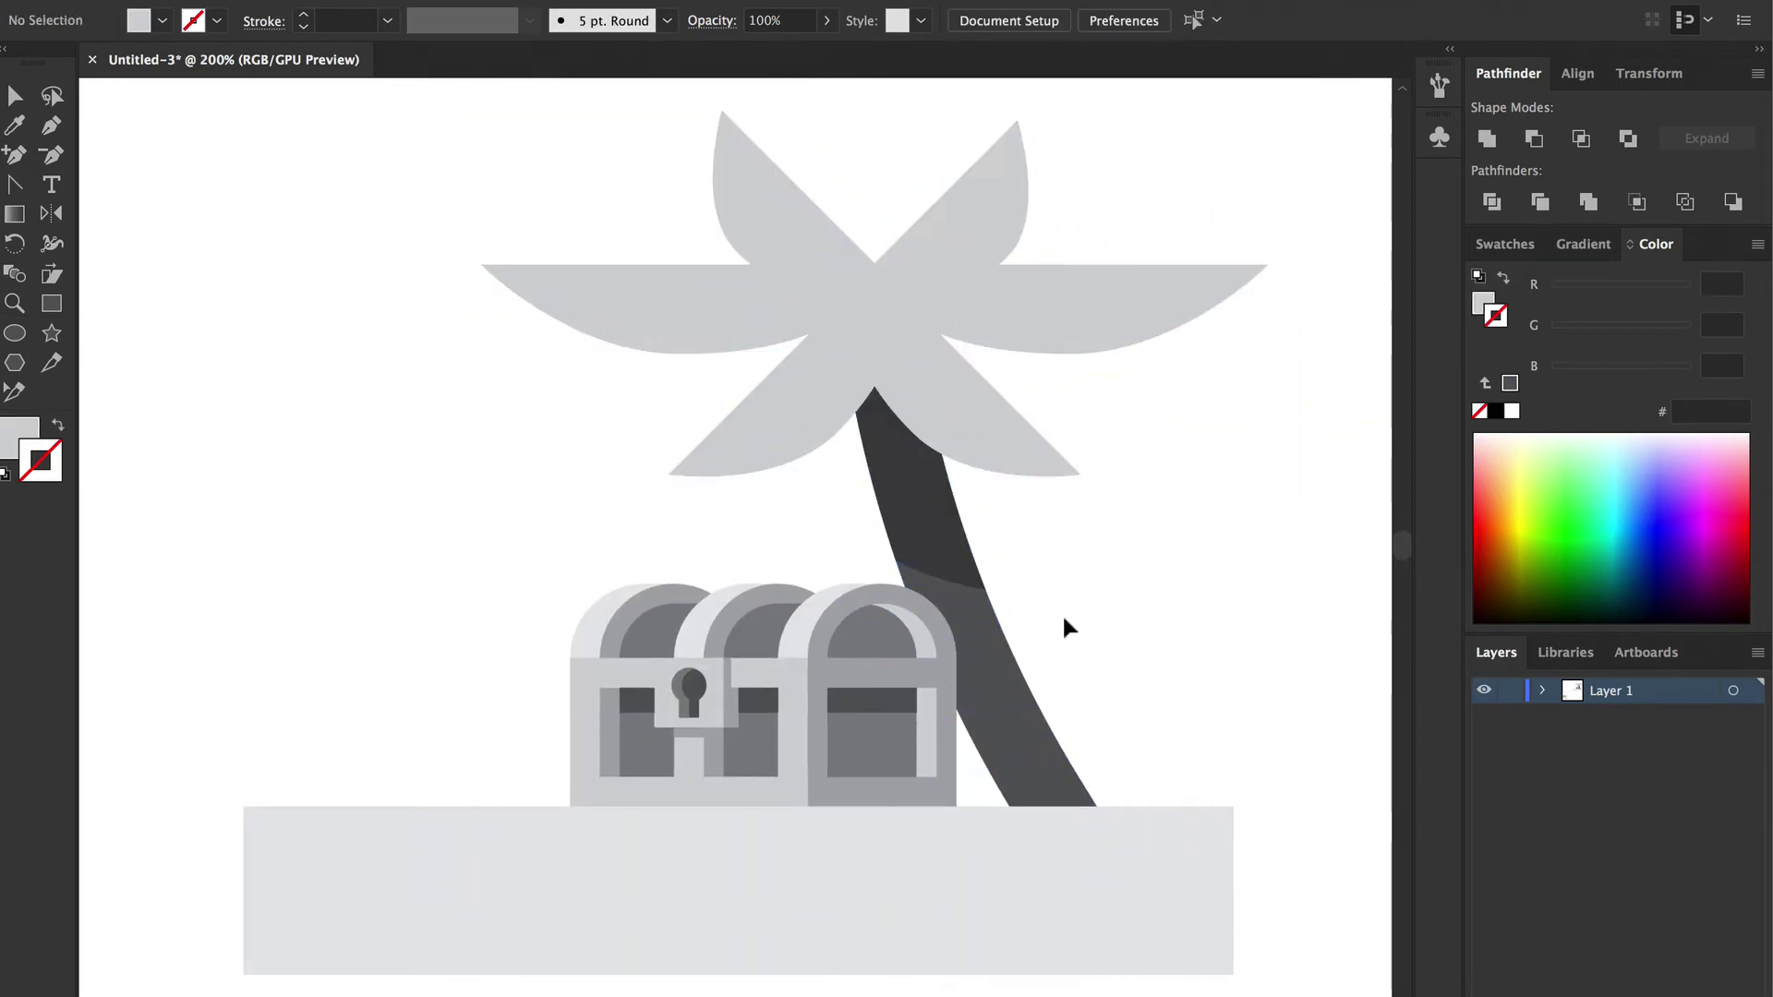
{"action": "key", "text": "l"}
{"action": "mouse_move", "coordinate": [960, 755]}
{"action": "left_mouse_down"}
{"action": "mouse_move", "coordinate": [1062, 857]}
{"action": "mouse_move", "coordinate": [993, 806]}
{"action": "left_mouse_up"}
{"action": "key", "text": "i"}
{"action": "left_click", "coordinate": [818, 739]}
{"action": "key", "text": "v"}
{"action": "mouse_move", "coordinate": [958, 717]}
{"action": "left_mouse_down"}
{"action": "mouse_move", "coordinate": [993, 807]}
{"action": "mouse_move", "coordinate": [1000, 772]}
{"action": "left_mouse_up"}
{"action": "left_click", "coordinate": [978, 776]}
Step: Undo three recent edits and grab the ground's bottom corner anchor with Direct Selection
{"action": "left_click", "coordinate": [965, 591]}
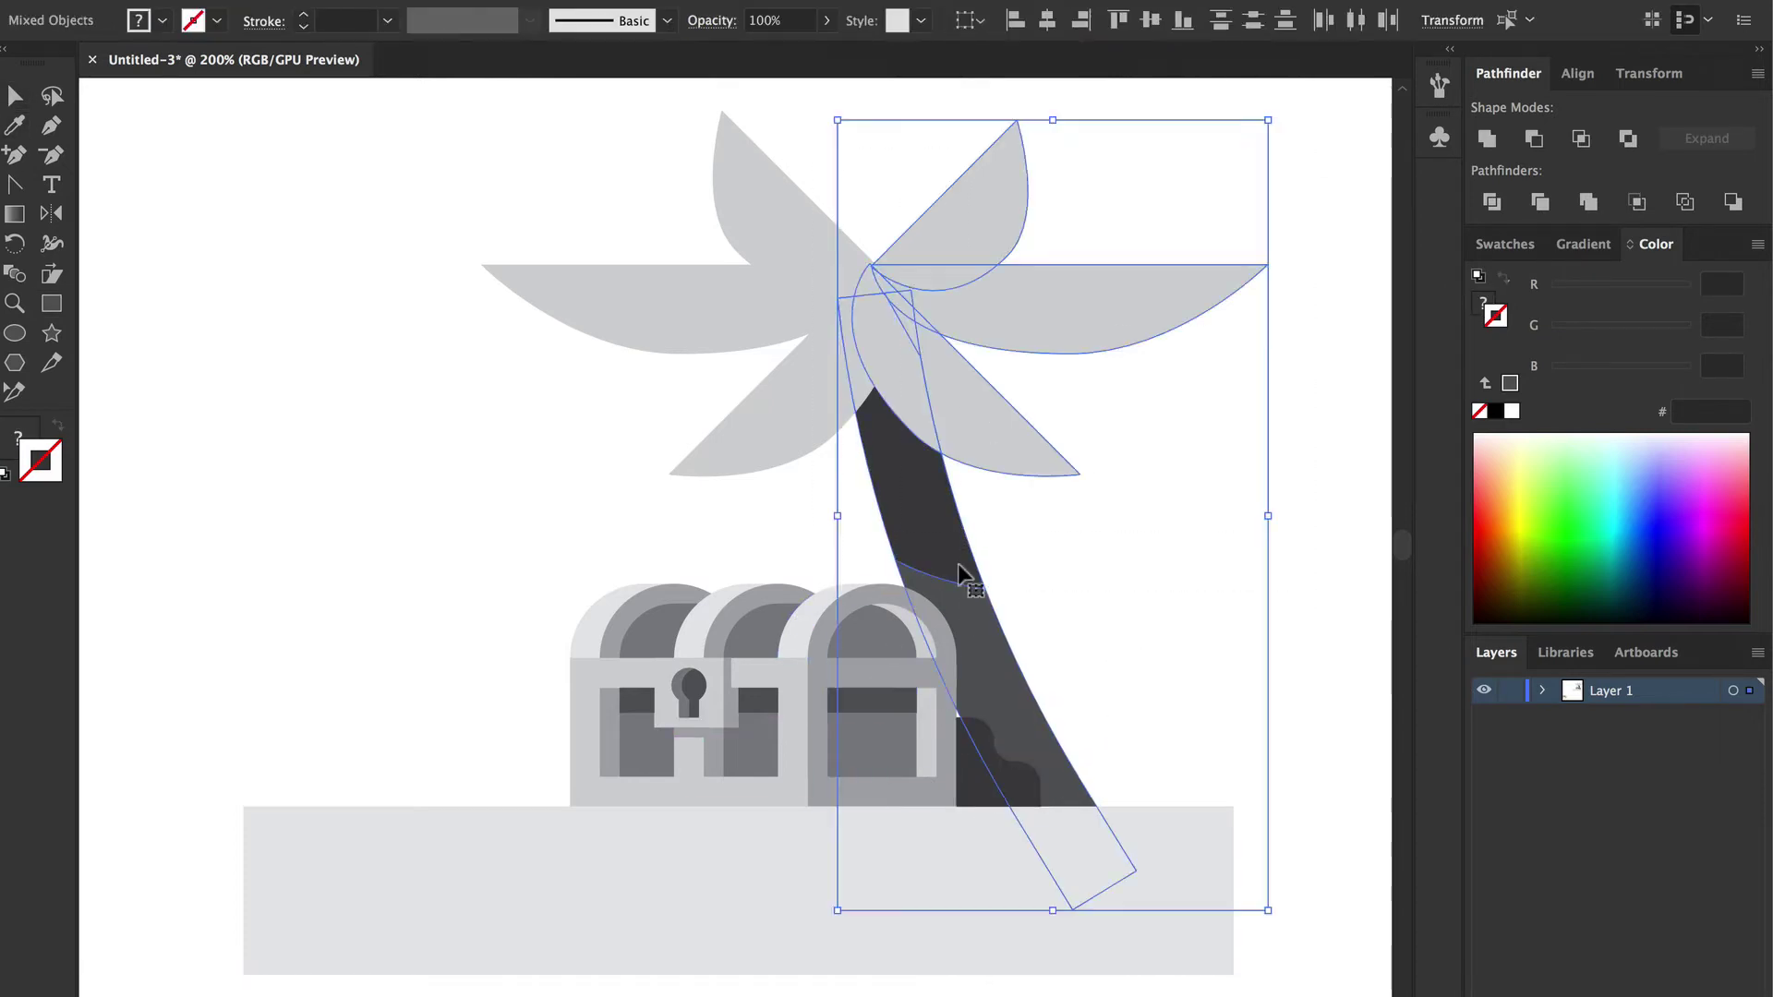
{"action": "left_click", "coordinate": [1136, 475]}
{"action": "key", "text": "z"}
{"action": "left_click", "coordinate": [560, 531], "text": "alt"}
{"action": "key", "text": "ctrl+z"}
{"action": "key", "text": "ctrl+z"}
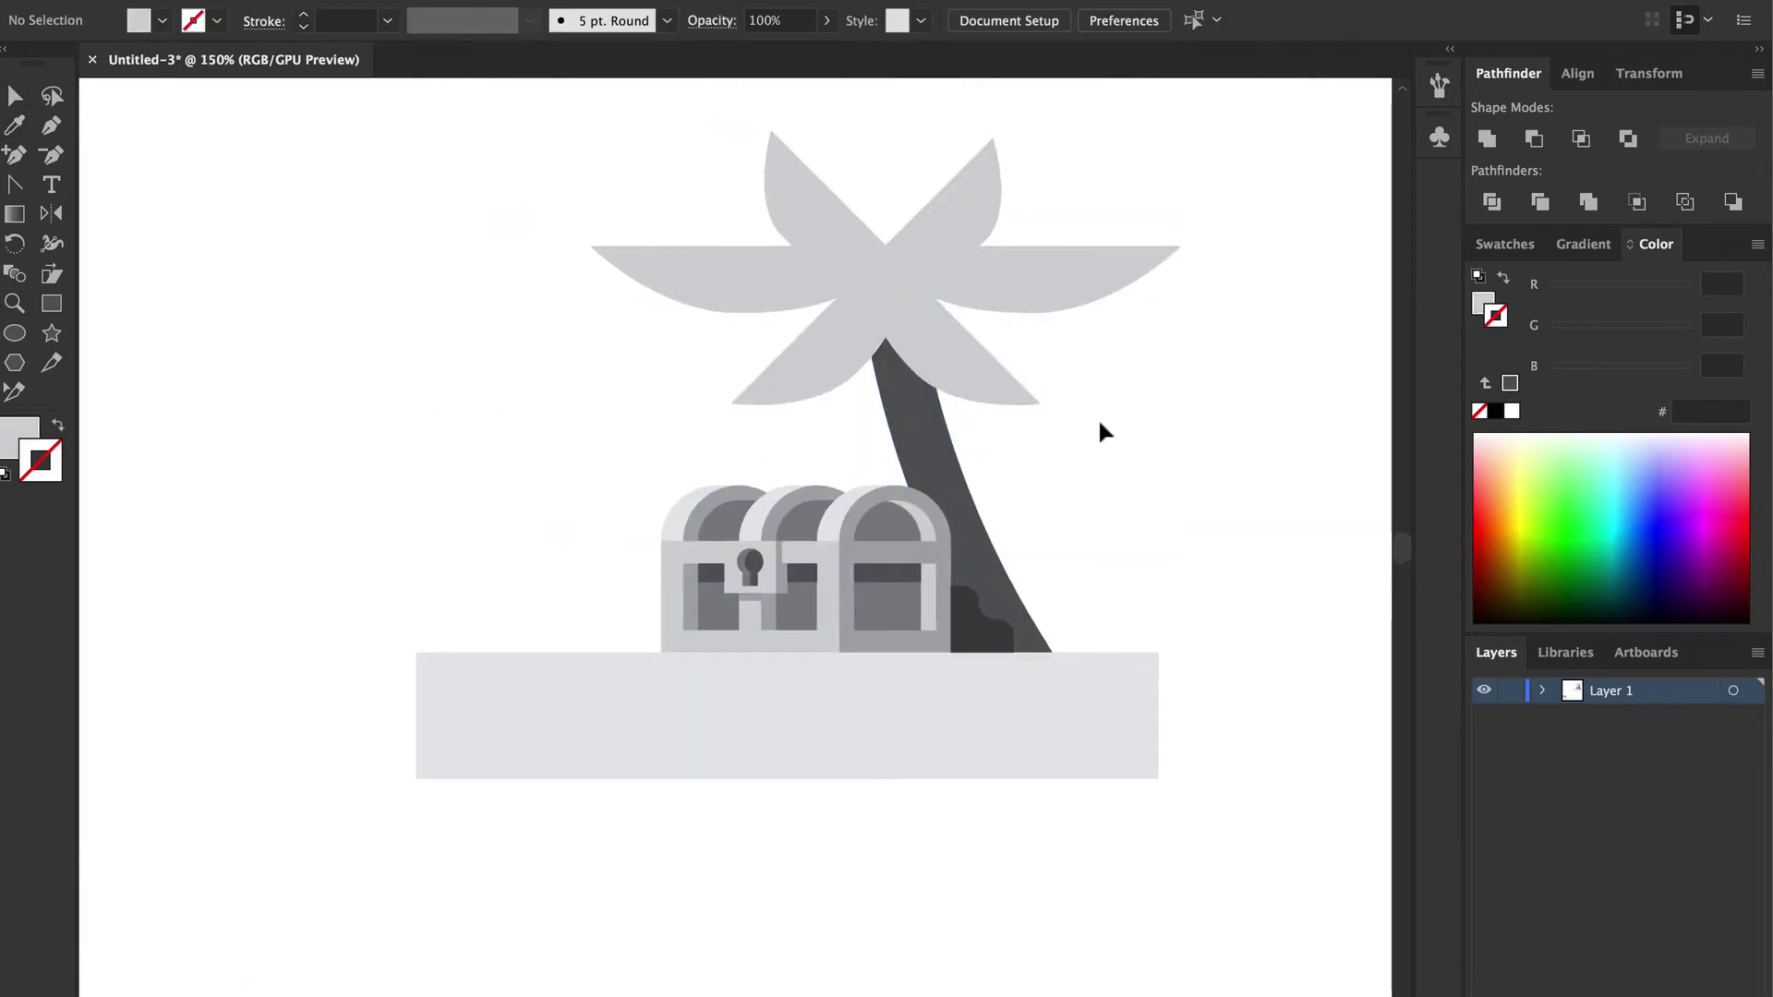
{"action": "key", "text": "ctrl+z"}
{"action": "key", "text": "ctrl+z"}
{"action": "key", "text": "ctrl+z"}
{"action": "key", "text": "ctrl+z"}
{"action": "key", "text": "ctrl+z"}
{"action": "key", "text": "ctrl+z"}
{"action": "key", "text": "ctrl+z"}
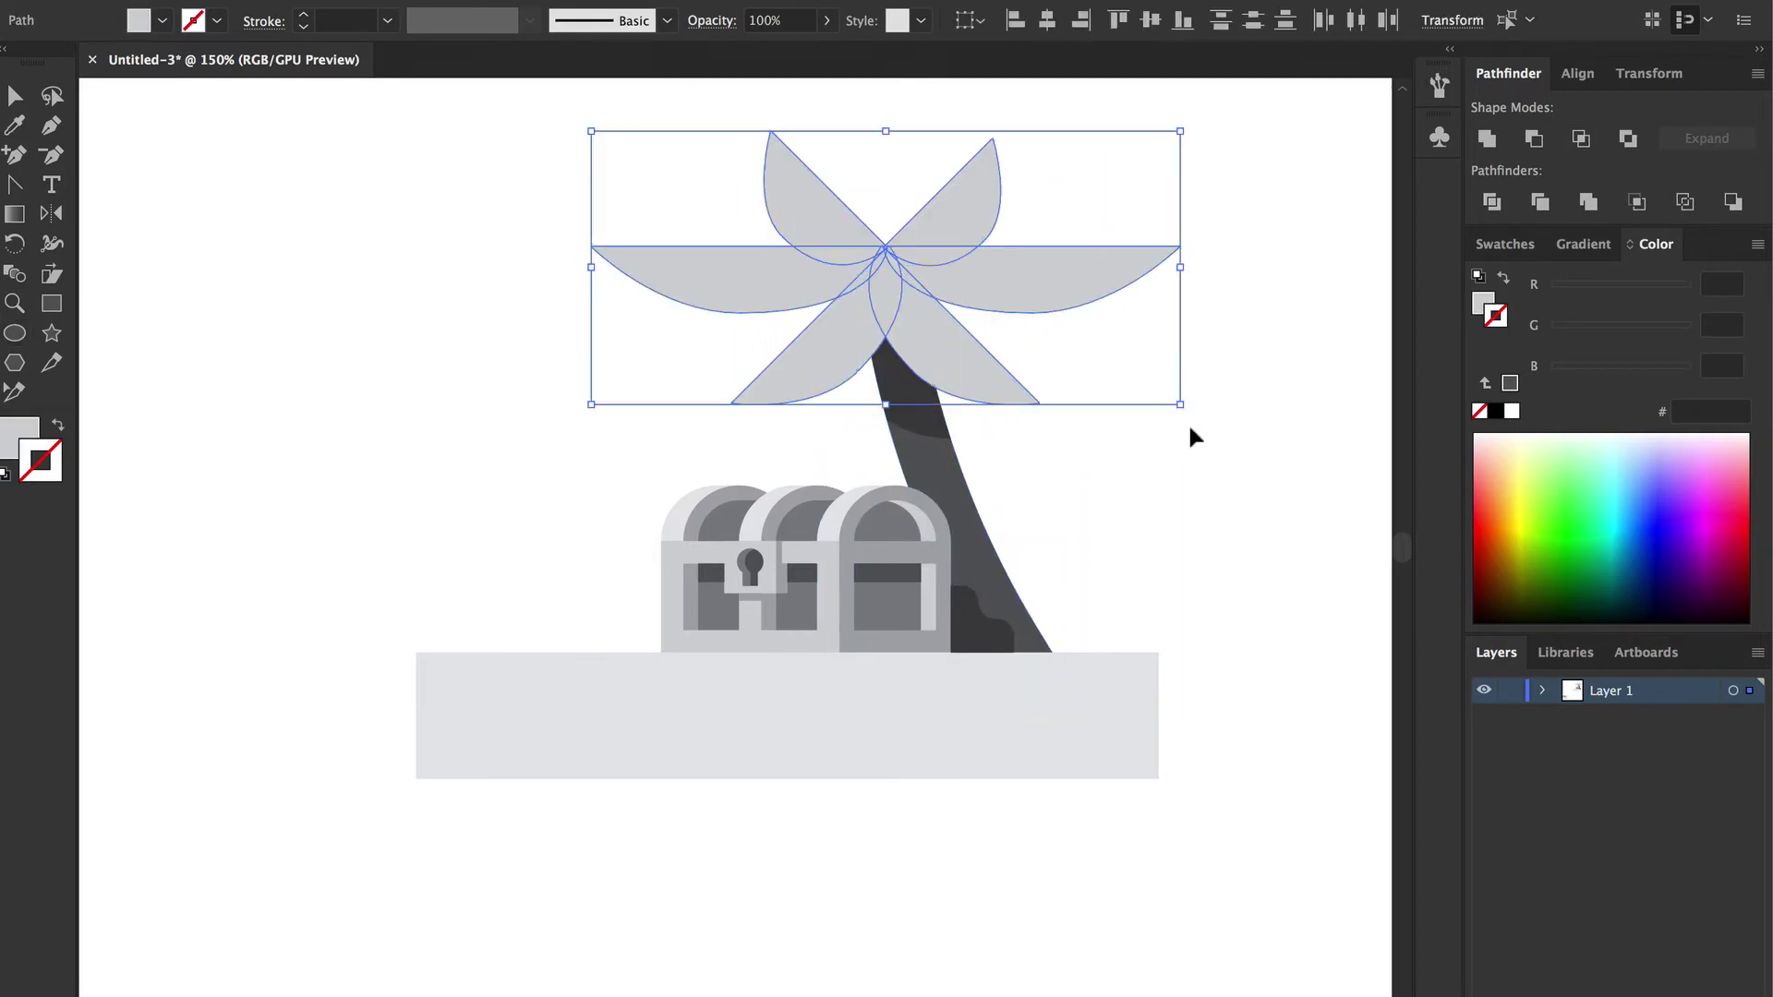
{"action": "key", "text": "ctrl+z"}
{"action": "key", "text": "a"}
{"action": "left_click", "coordinate": [417, 778]}
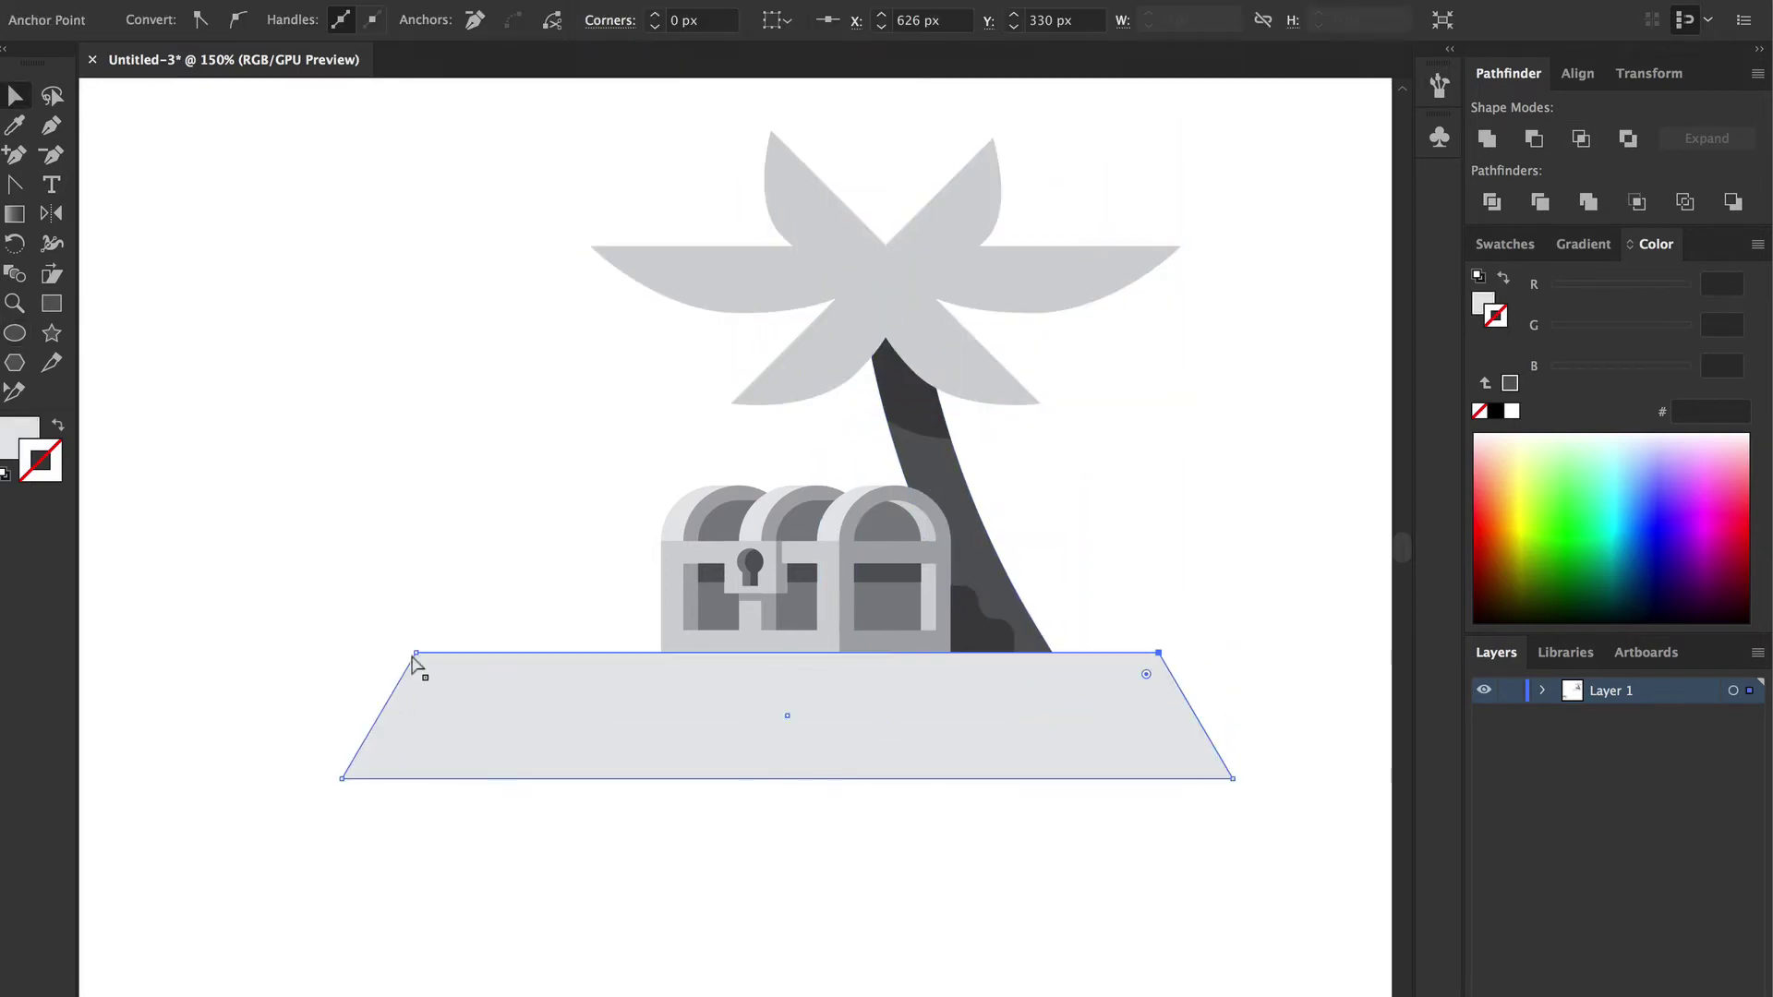
Step: Draw a small crescent blade on the island's left and rotate it into a lean
{"action": "left_click", "coordinate": [1227, 613]}
{"action": "scroll", "coordinate": [517, 453], "scroll_direction": "left", "scroll_amount": 3}
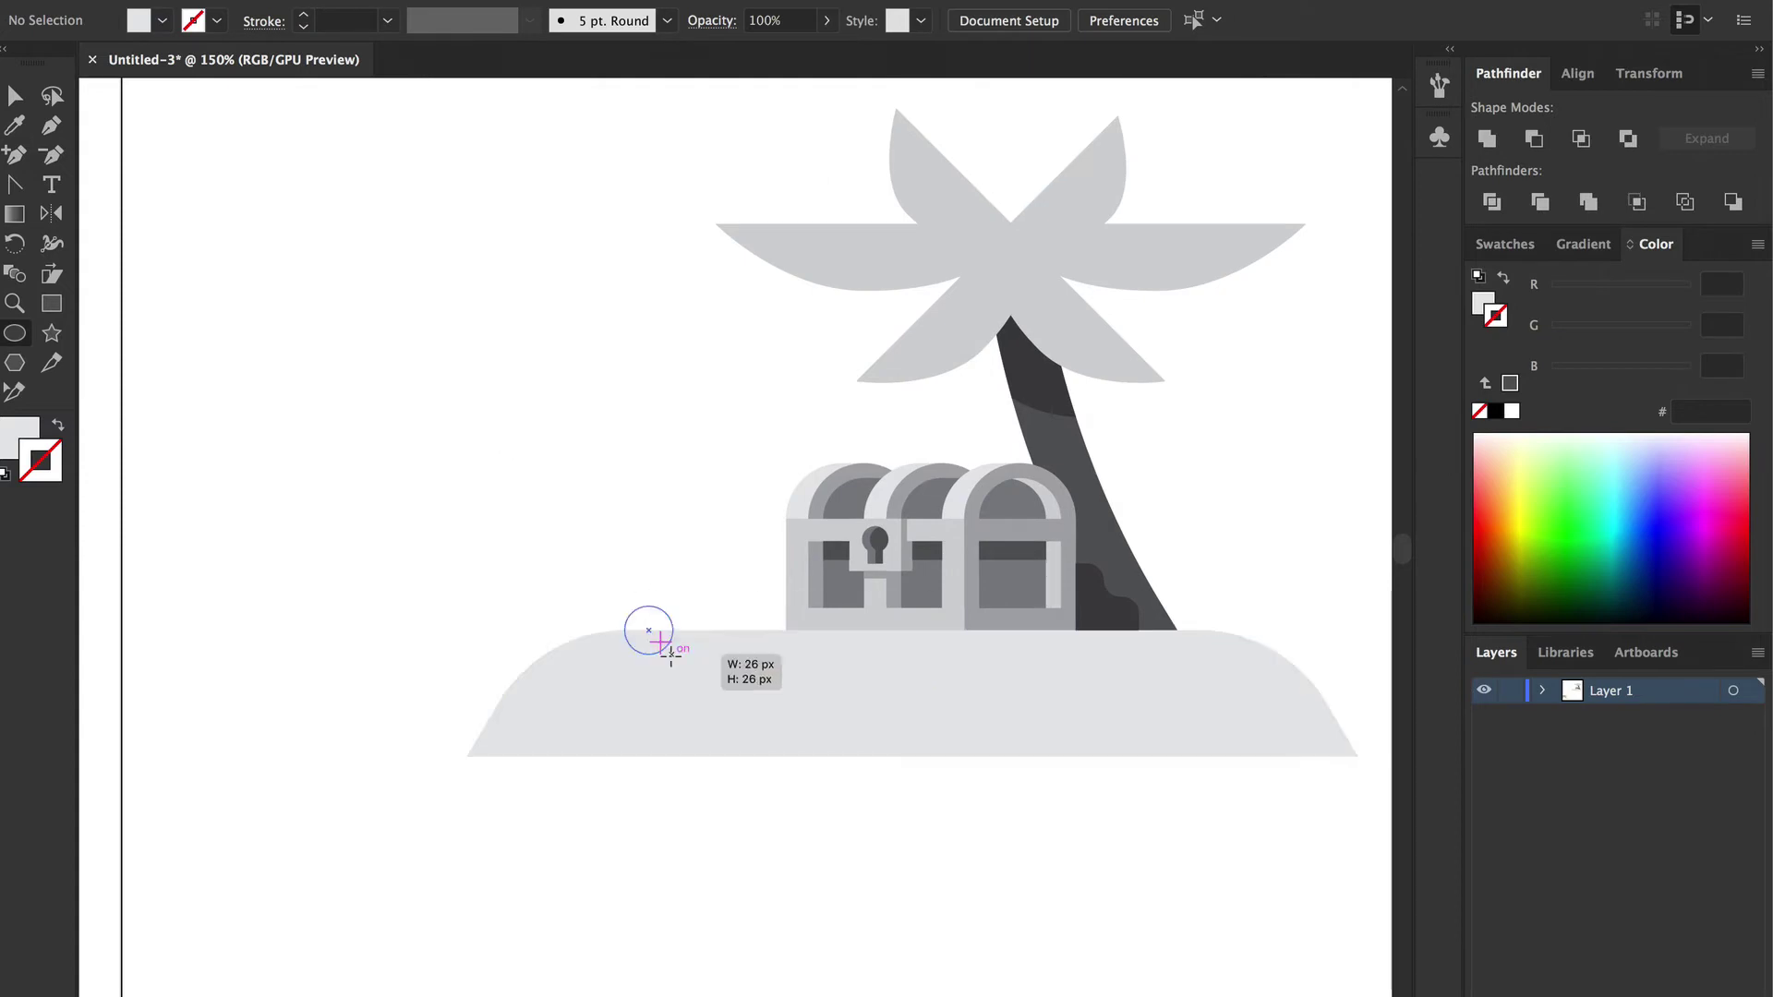
{"action": "left_click_drag", "start_coordinate": [662, 640], "coordinate": [667, 647]}
{"action": "left_click", "coordinate": [624, 633]}
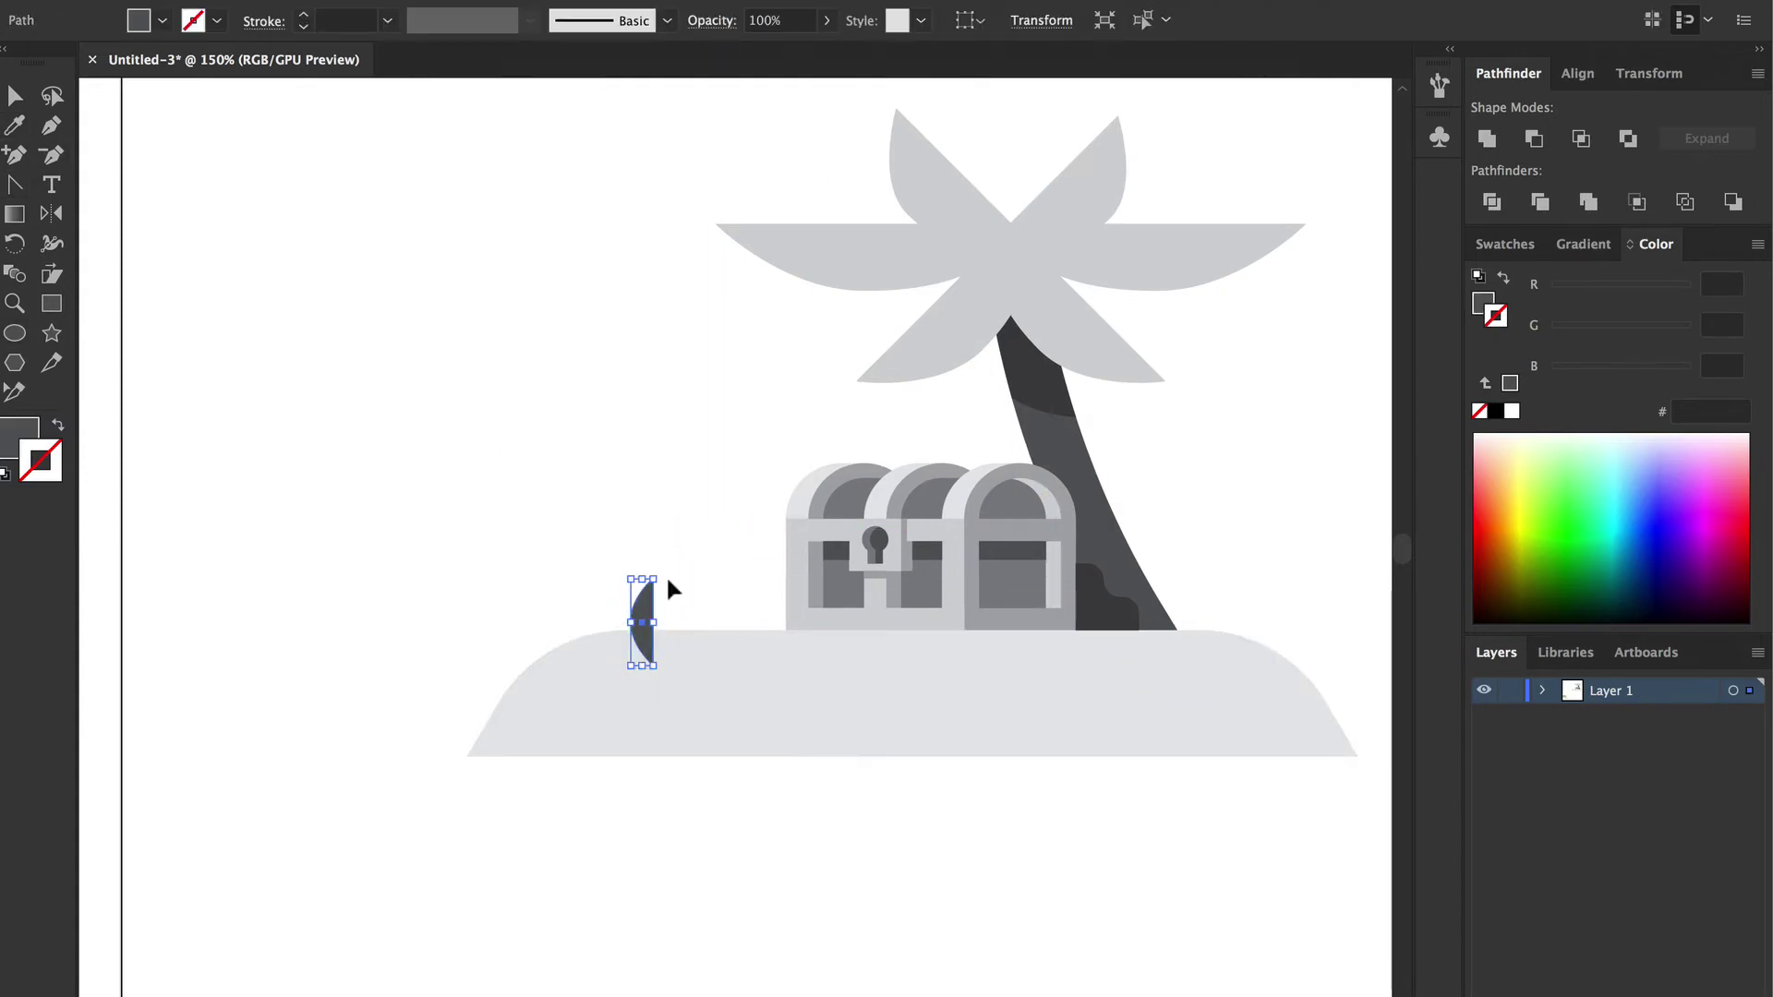
{"action": "left_click_drag", "start_coordinate": [688, 601], "coordinate": [698, 621]}
{"action": "left_click", "coordinate": [697, 626]}
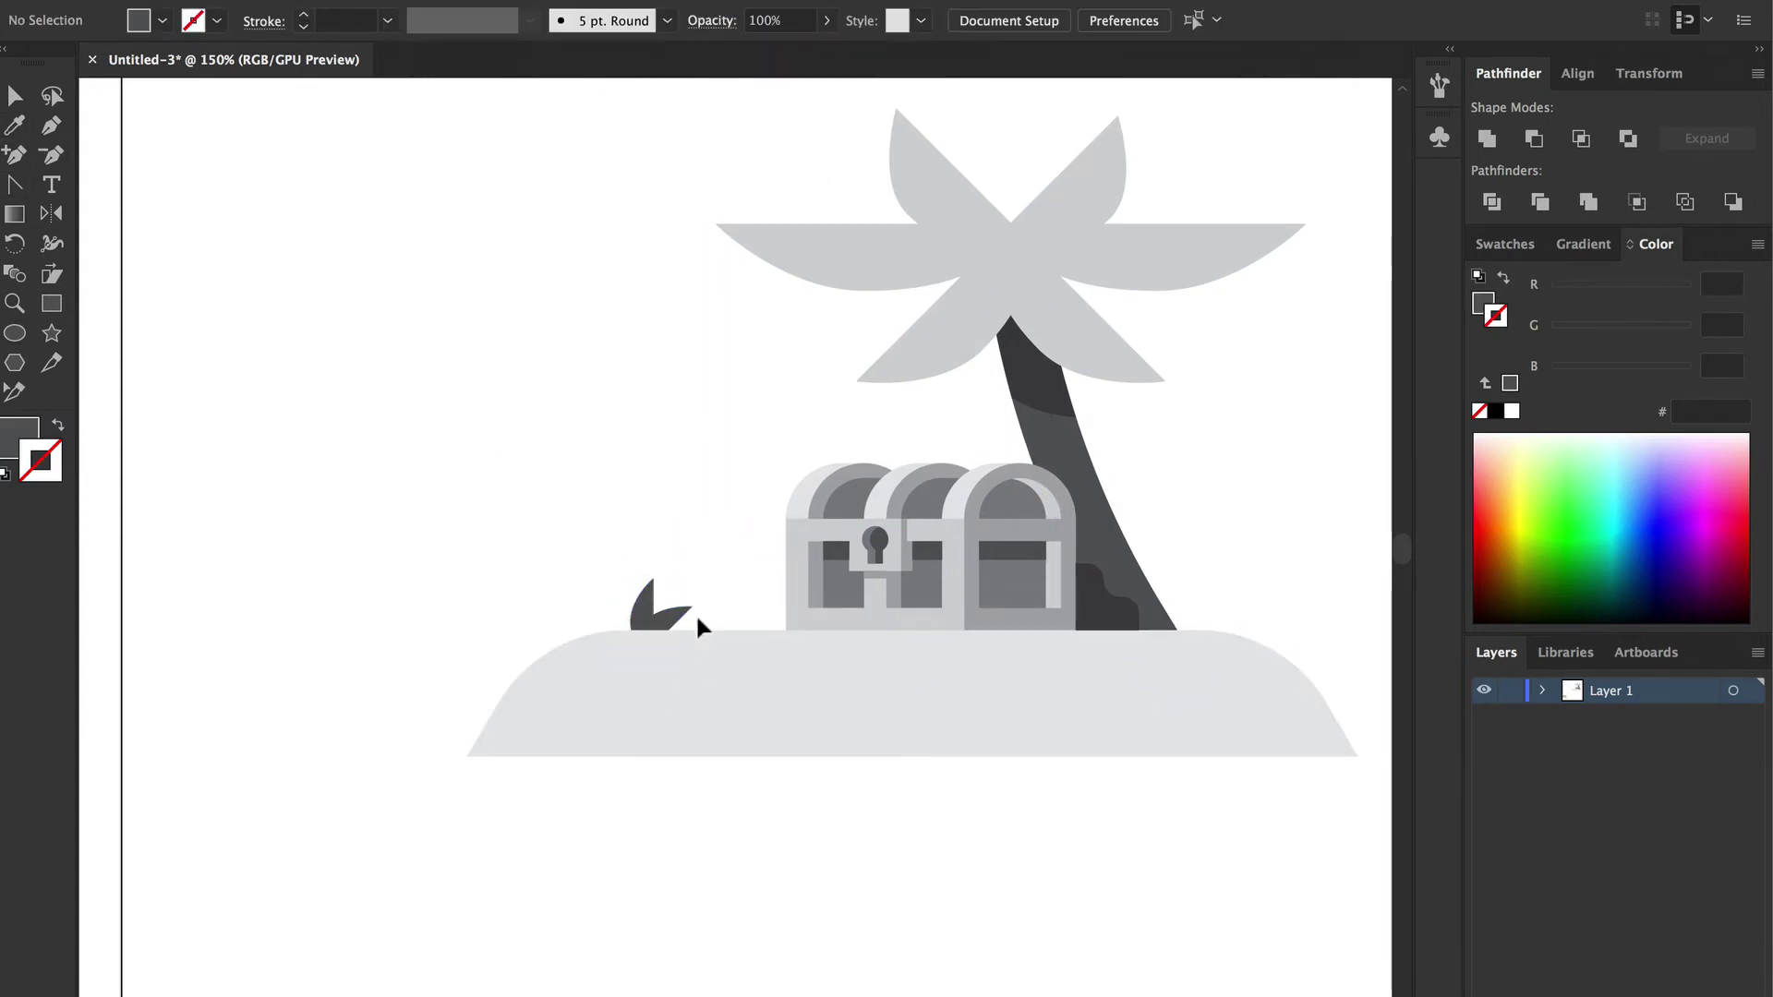
{"action": "left_click", "coordinate": [648, 517]}
Step: Reflect-copy the crescent blade and send both tufts behind the island
{"action": "scroll", "coordinate": [648, 517], "scroll_direction": "right", "scroll_amount": 3}
{"action": "left_click", "coordinate": [524, 628]}
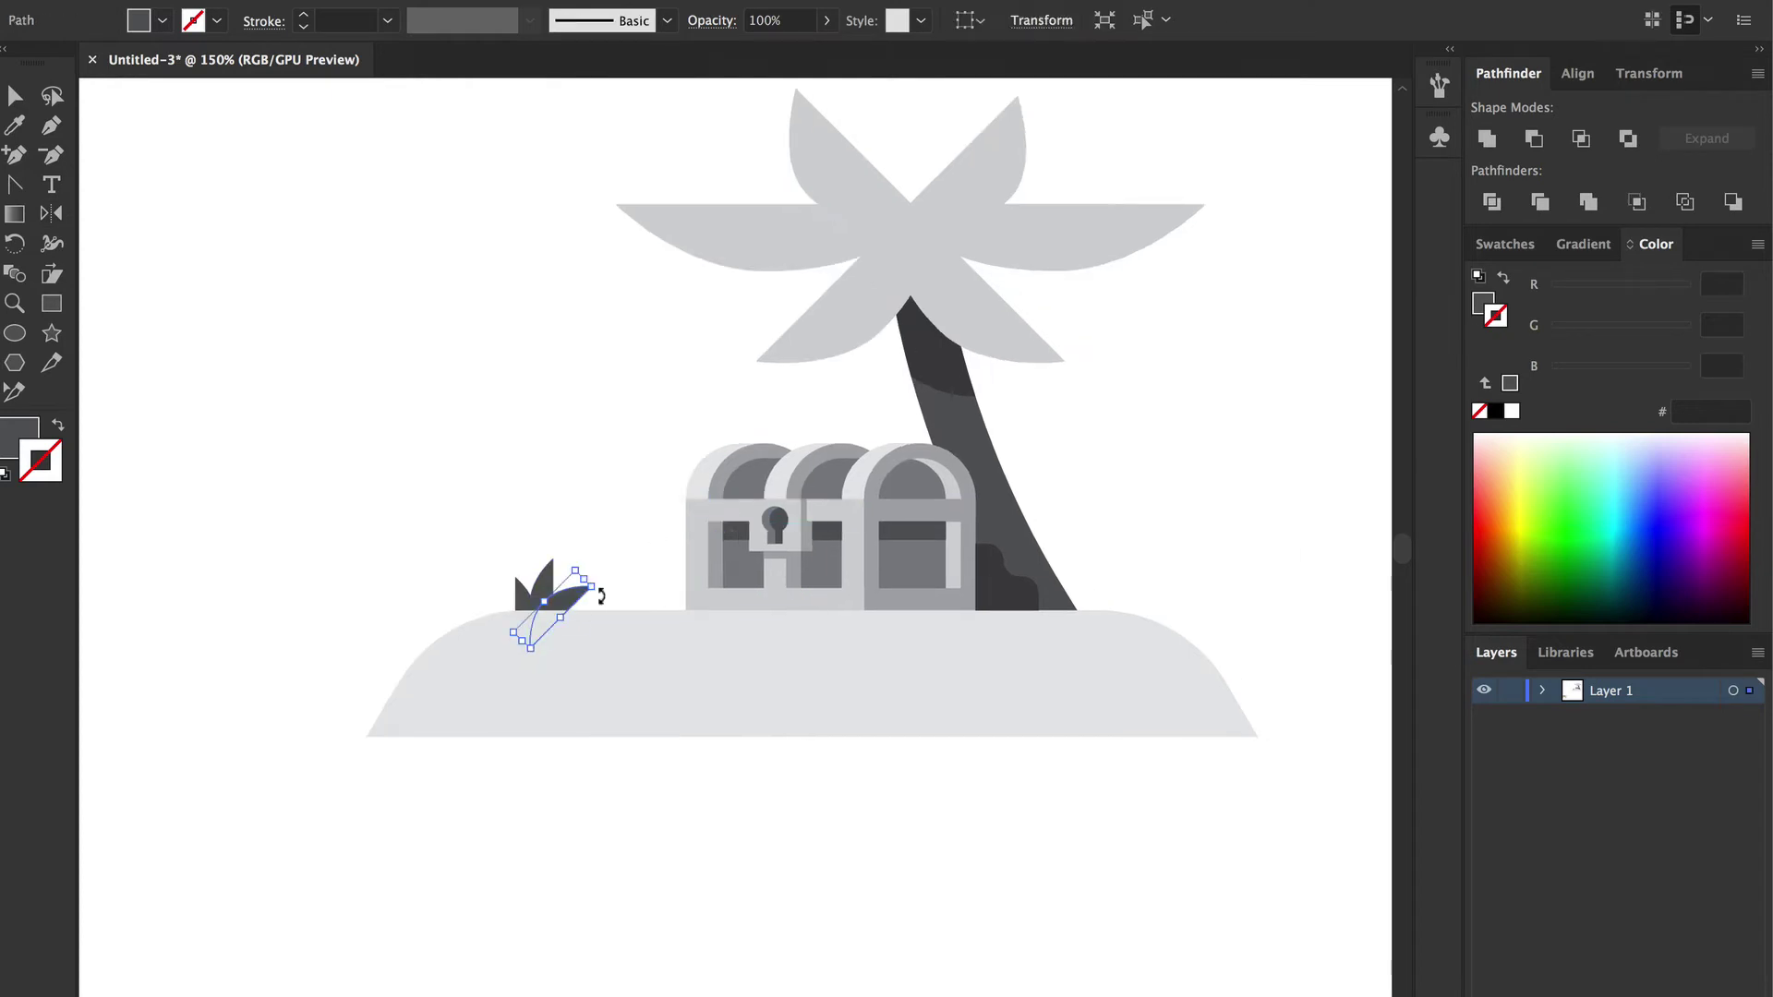
{"action": "key", "text": "o"}
{"action": "left_click_drag", "start_coordinate": [592, 648], "coordinate": [596, 575]}
{"action": "key", "text": "ctrl+shift+bracketleft"}
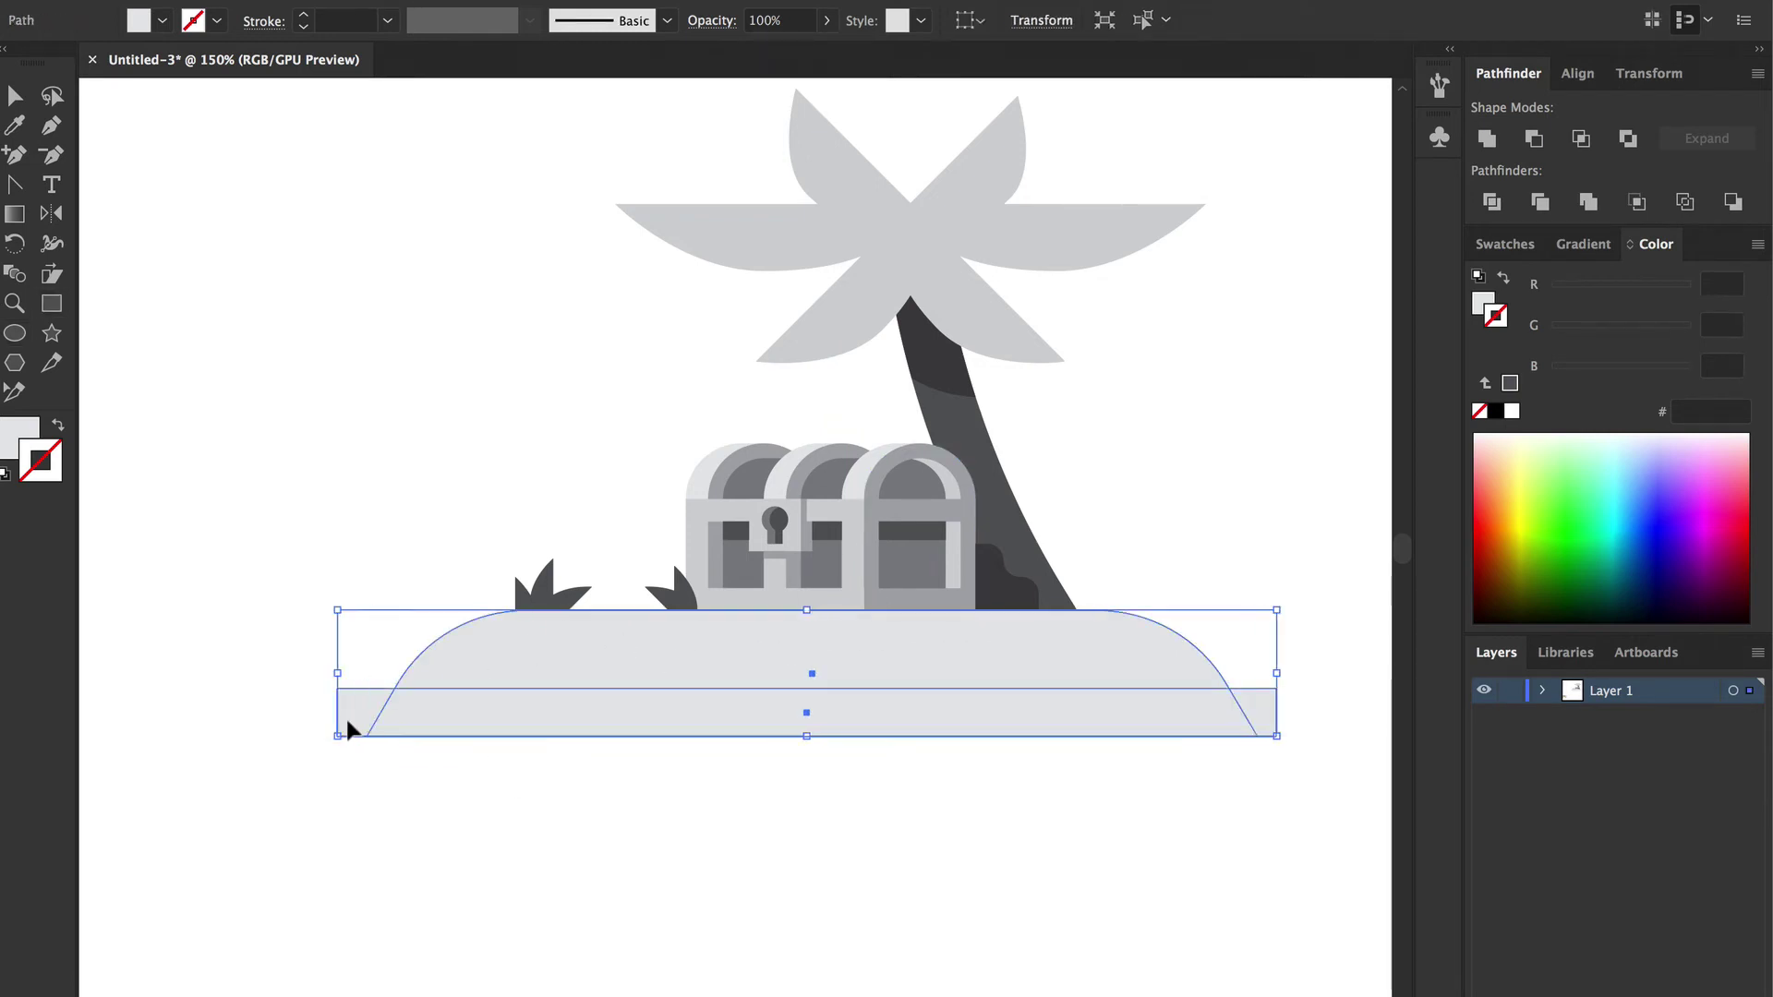
Step: Lighten the island's lower band and draw a wide water rectangle across the lower artboard
{"action": "left_click", "coordinate": [316, 748]}
{"action": "key", "text": "ctrl+minus"}
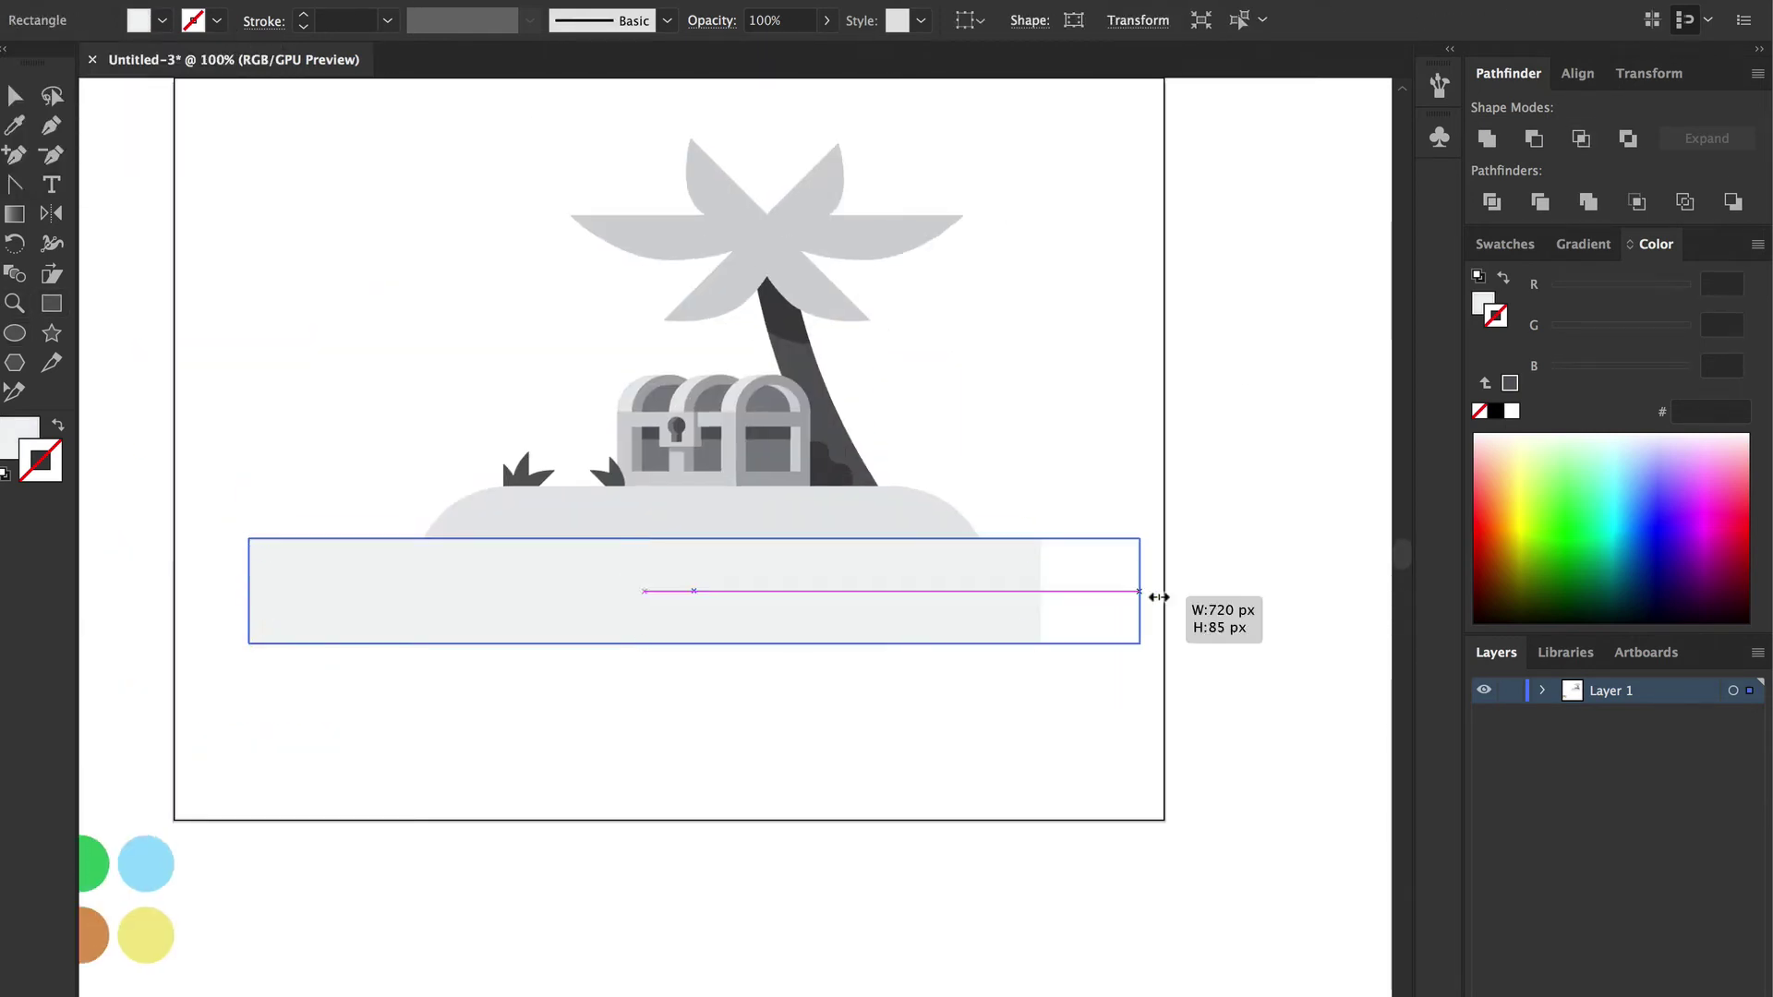
{"action": "left_click_drag", "start_coordinate": [1321, 846], "coordinate": [1159, 641]}
{"action": "left_click_drag", "start_coordinate": [249, 588], "coordinate": [175, 587]}
{"action": "left_click_drag", "start_coordinate": [670, 641], "coordinate": [669, 819]}
{"action": "left_click", "coordinate": [1221, 654]}
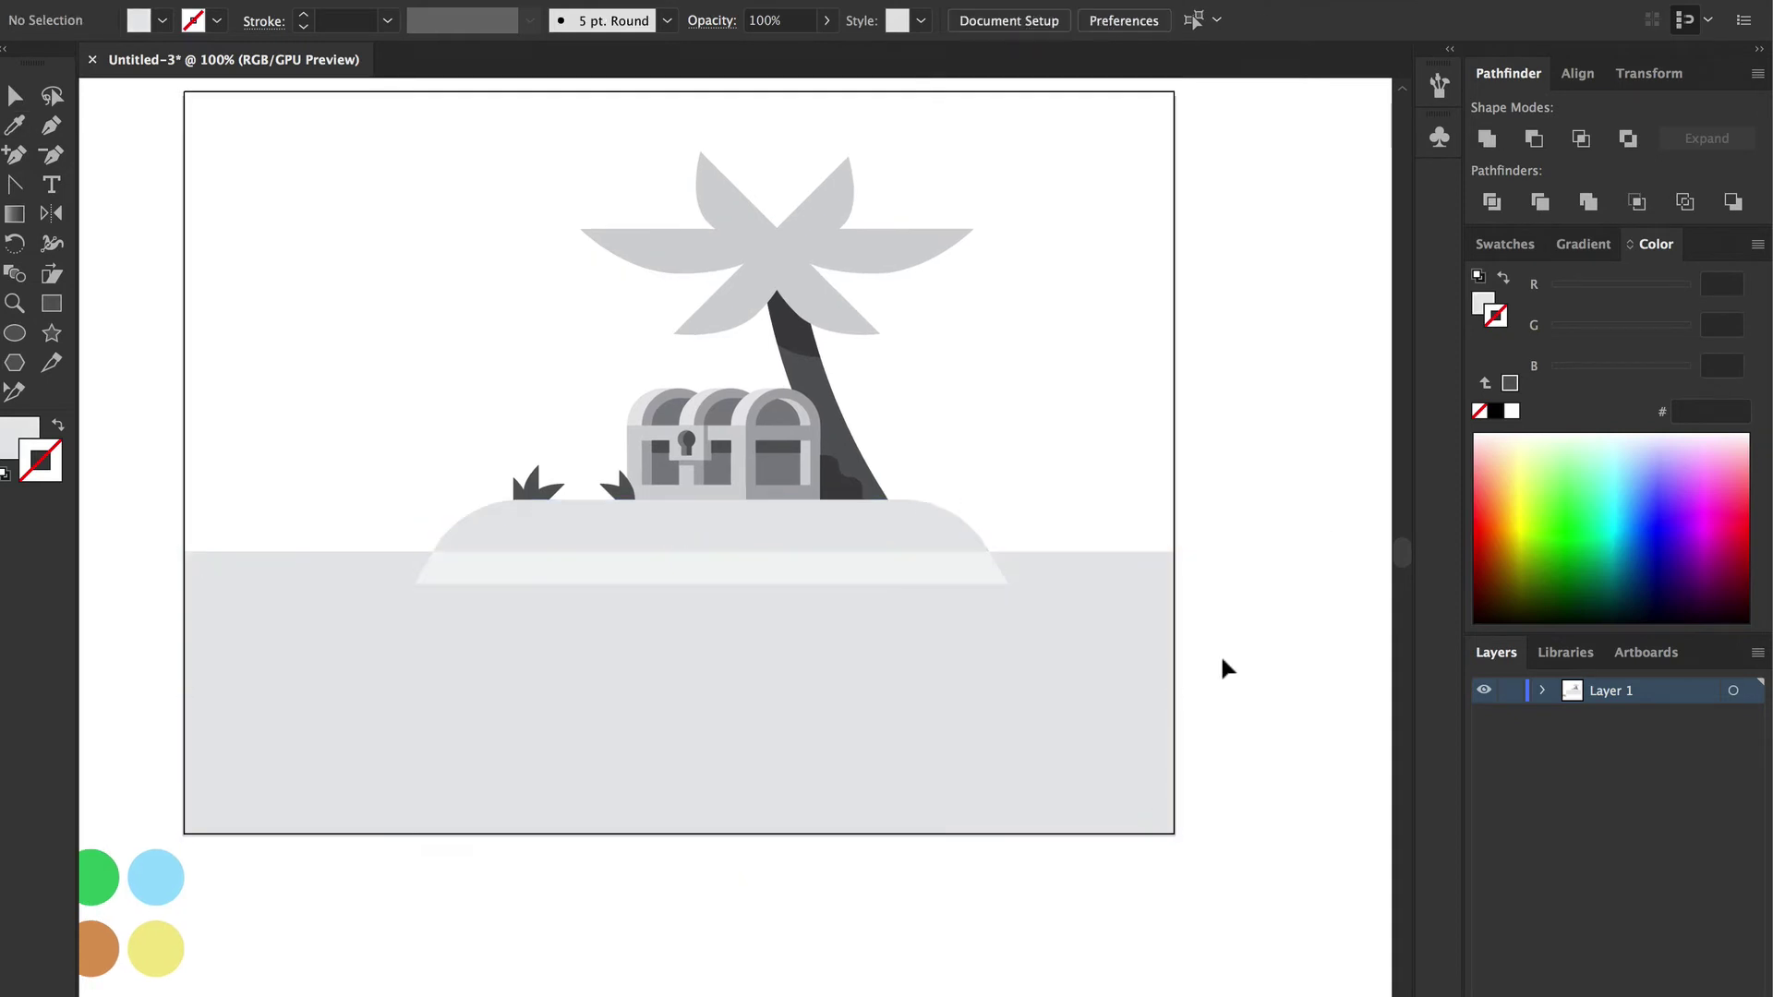
{"action": "scroll", "coordinate": [483, 679], "scroll_direction": "up", "scroll_amount": 3}
{"action": "key", "text": "ctrl+plus"}
Step: Divide the island into left and right halves and draw a sky rectangle across the top
{"action": "left_click_drag", "start_coordinate": [783, 547], "coordinate": [849, 637]}
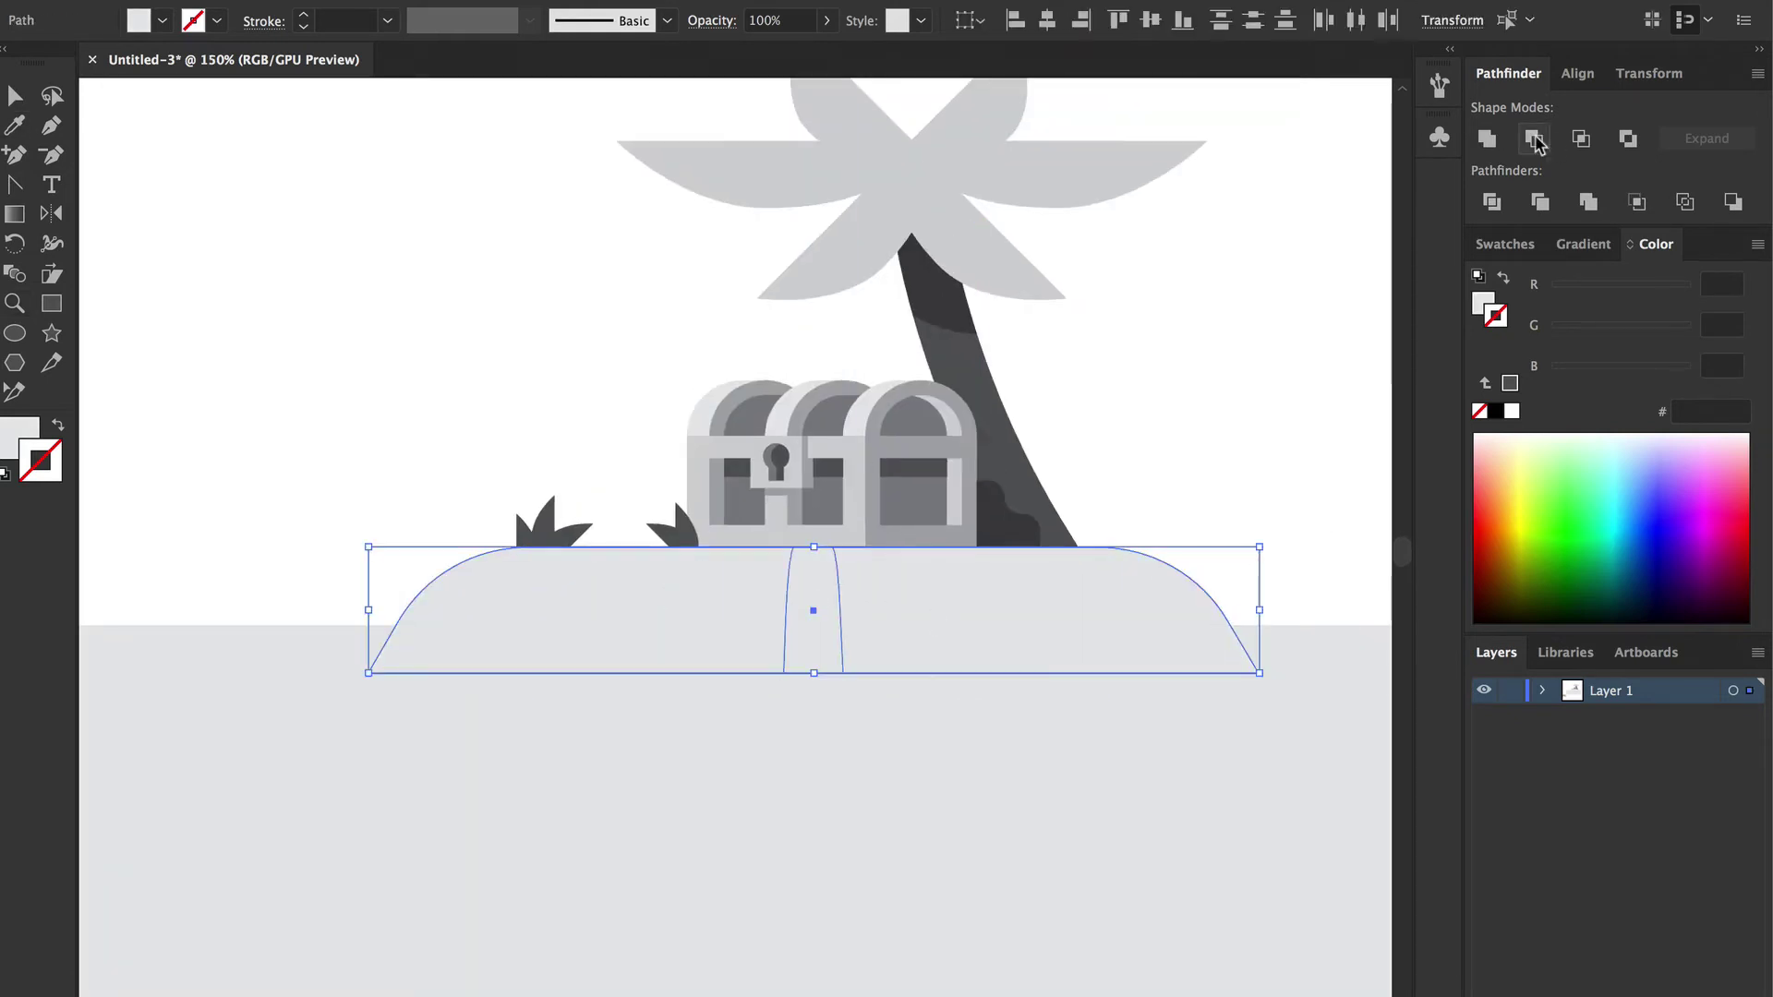
{"action": "left_click", "coordinate": [1013, 615]}
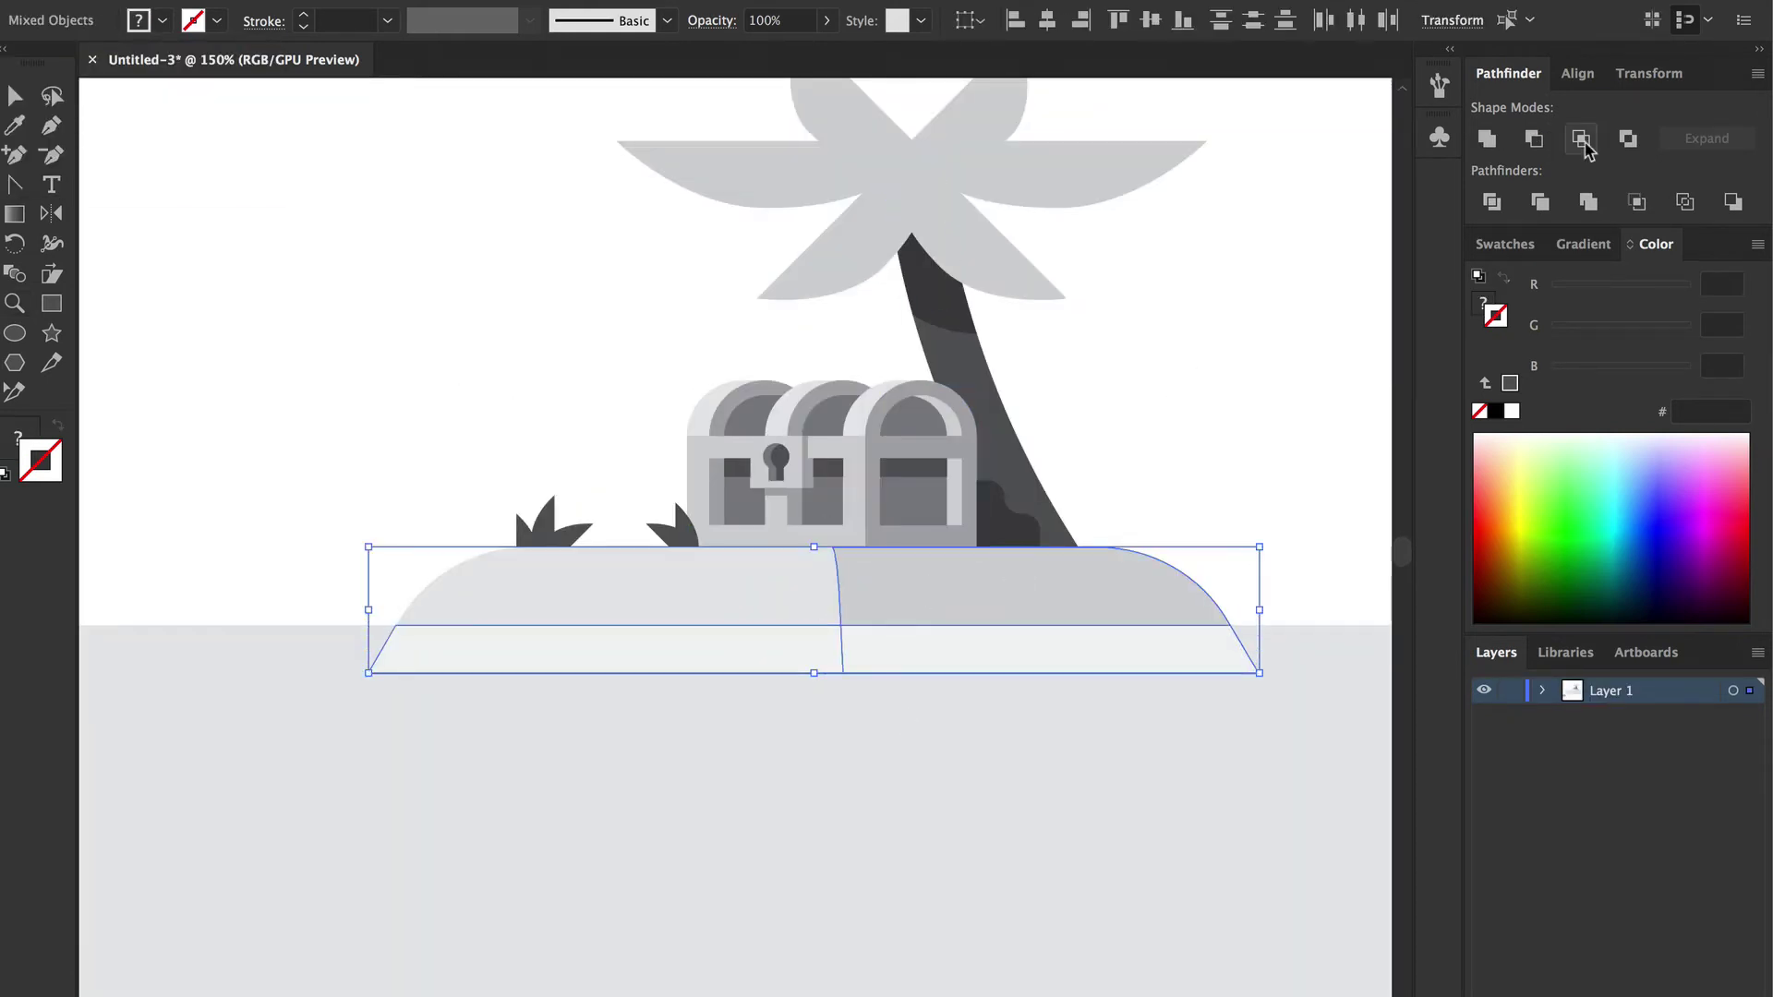
{"action": "key", "text": "ctrl+shift+a"}
{"action": "key", "text": "m"}
{"action": "key", "text": "ctrl+0"}
{"action": "left_click_drag", "start_coordinate": [374, 356], "coordinate": [1034, 544]}
Step: Extend the sky rectangle to the horizon, send it to back, and colour the palm leaves green
{"action": "left_click_drag", "start_coordinate": [708, 545], "coordinate": [705, 665]}
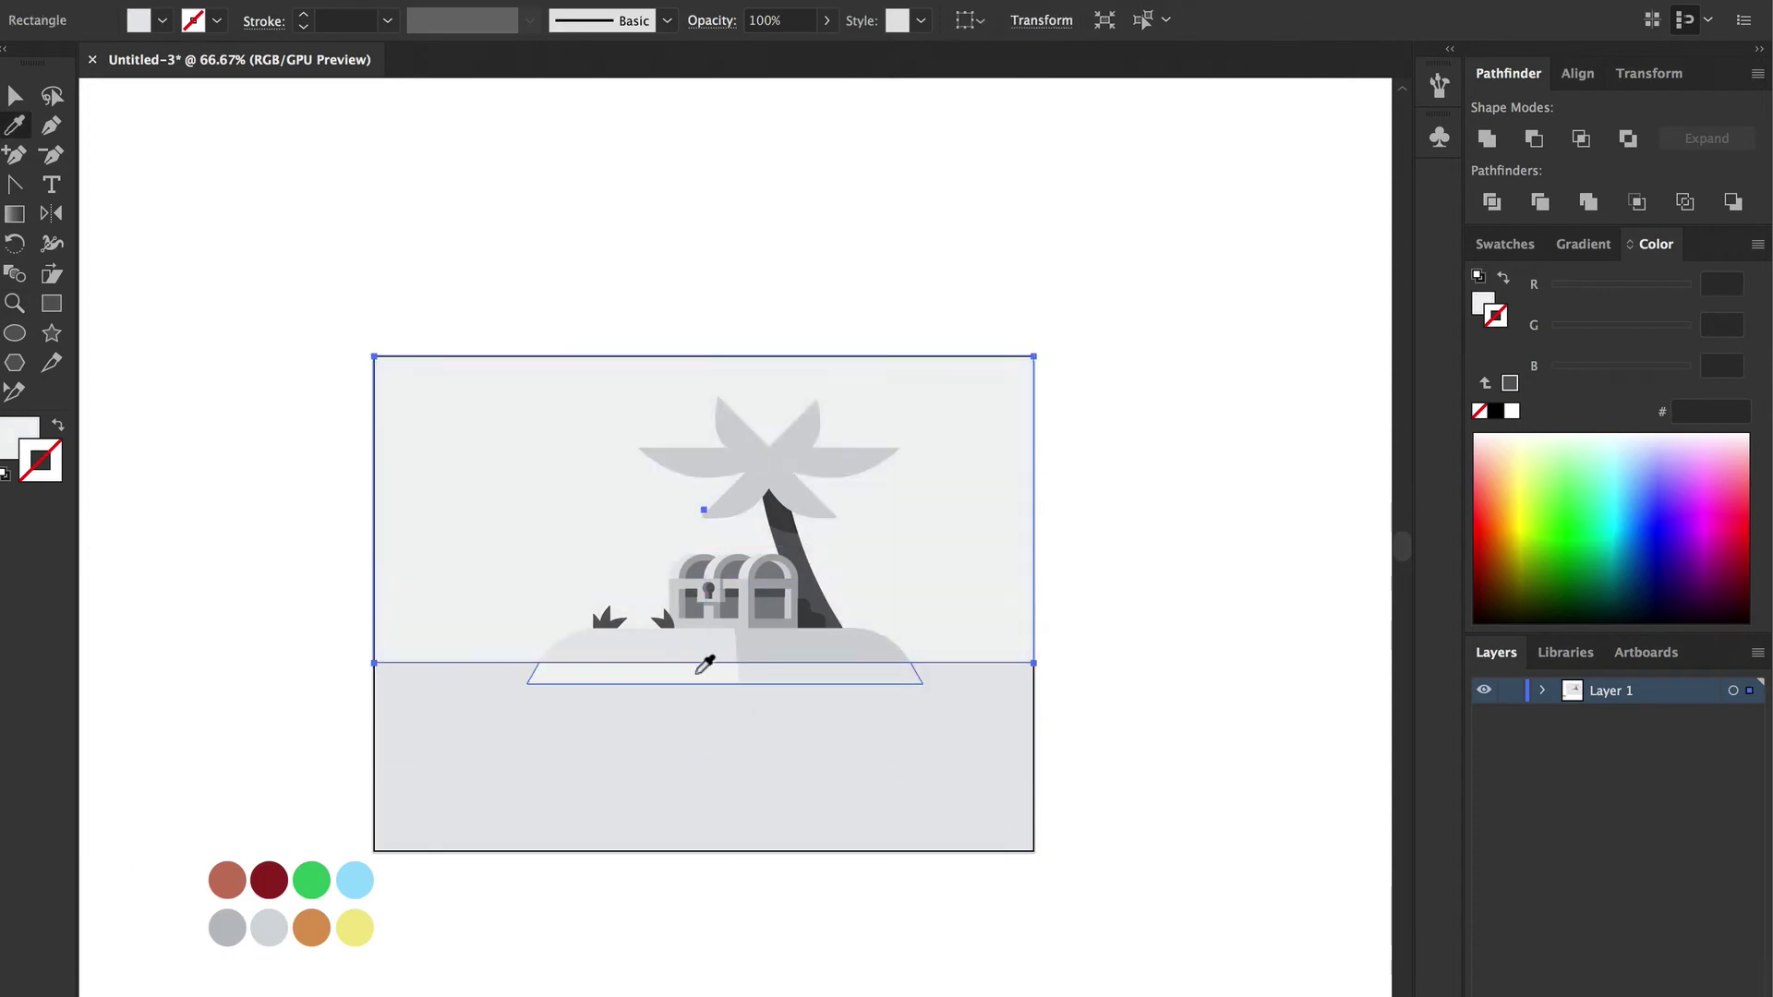
{"action": "key", "text": "ctrl+1"}
{"action": "key", "text": "i"}
{"action": "left_click", "coordinate": [293, 920]}
{"action": "key", "text": "ctrl+shift+bracketleft"}
{"action": "left_click", "coordinate": [229, 921]}
Step: Fill the palm trunk reddish-brown and its band dark red
{"action": "left_click", "coordinate": [978, 478], "text": "ctrl"}
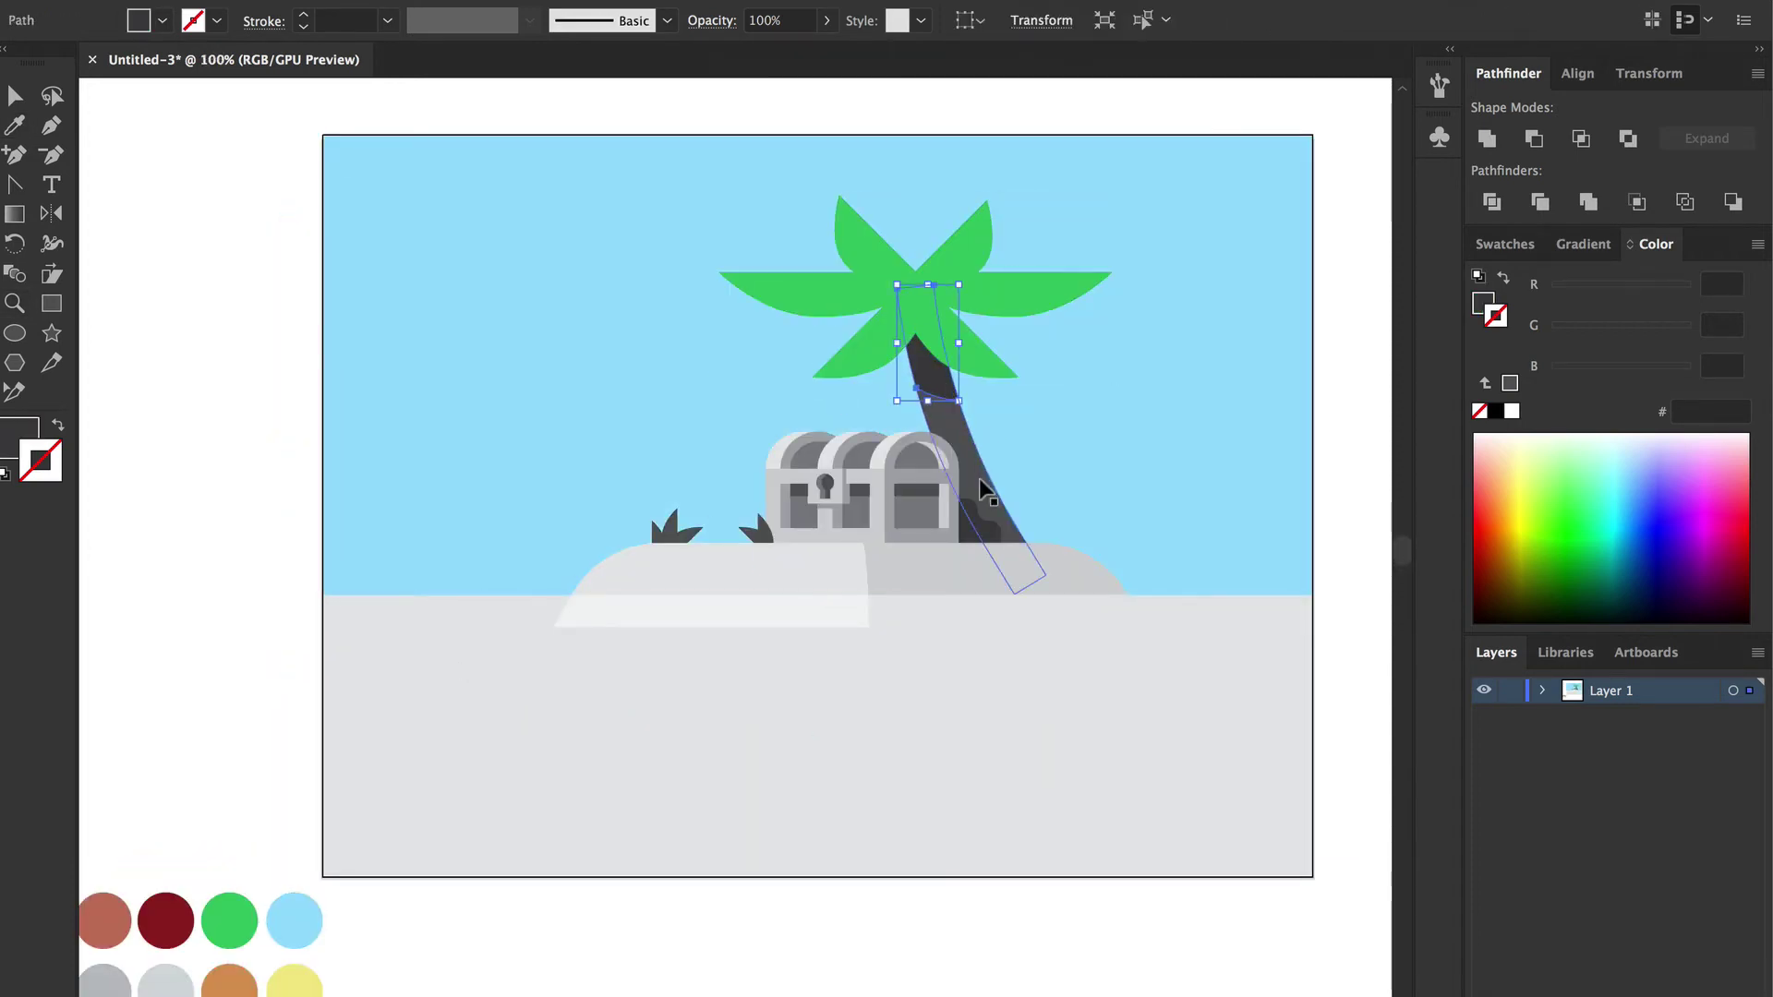
{"action": "left_click", "coordinate": [105, 921]}
{"action": "double_click", "coordinate": [19, 436]}
{"action": "type", "text": "a33d3d"}
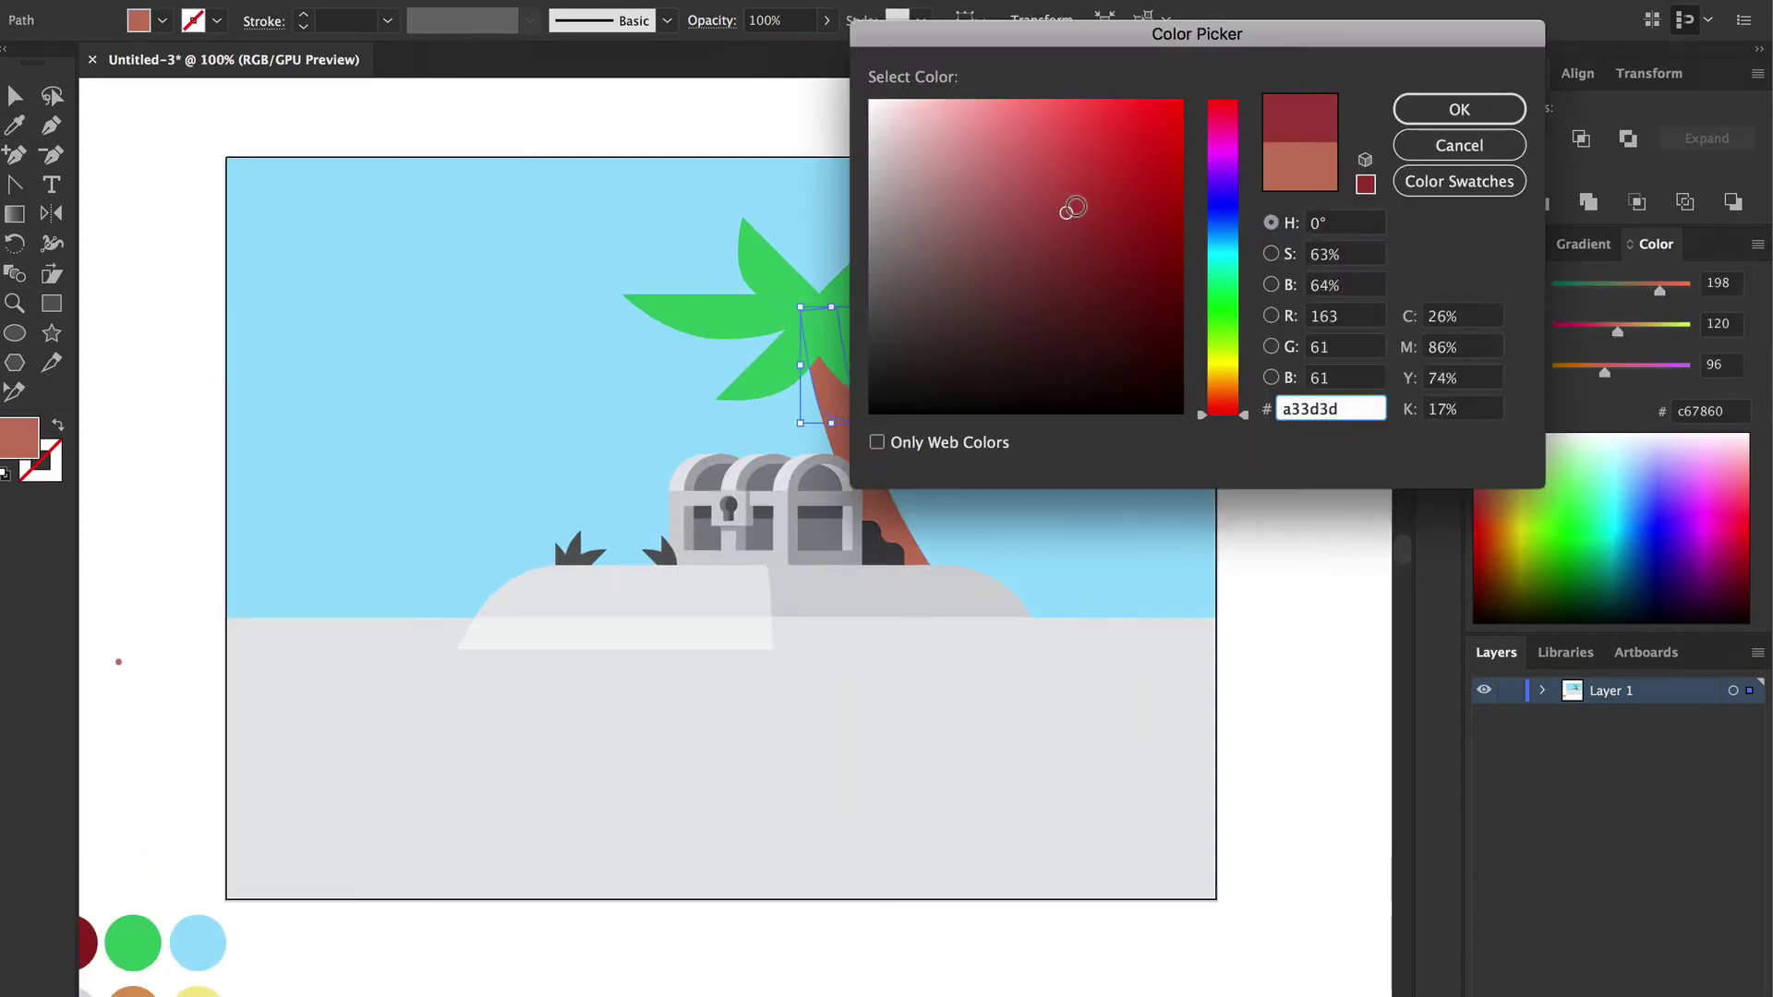
{"action": "key", "text": "Return"}
Step: Colour the chest lids yellow
{"action": "left_click", "coordinate": [680, 475]}
{"action": "left_click", "coordinate": [724, 479], "text": "shift"}
{"action": "left_click", "coordinate": [196, 989]}
{"action": "key", "text": "ctrl+shift+a"}
{"action": "key", "text": "ctrl+plus"}
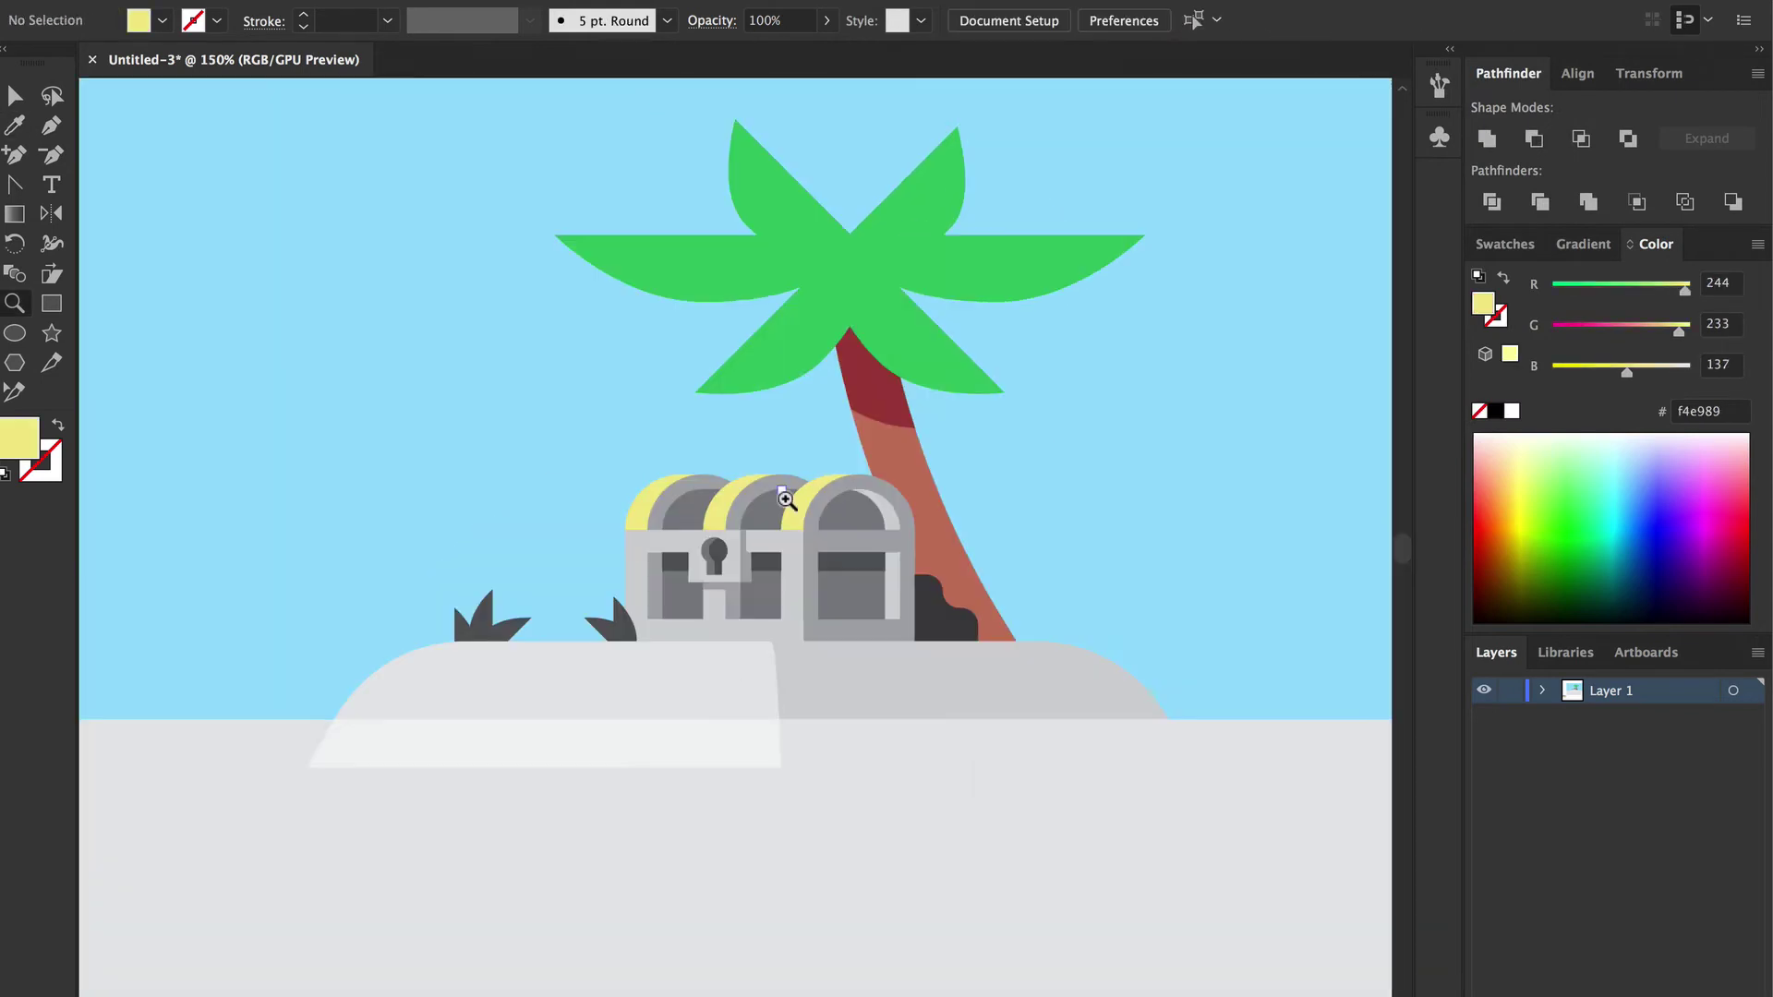
Step: Fill the chest's right frame with an orange tone
{"action": "left_click", "coordinate": [903, 511]}
{"action": "double_click", "coordinate": [18, 437]}
{"action": "left_click_drag", "start_coordinate": [1216, 356], "coordinate": [1217, 390]}
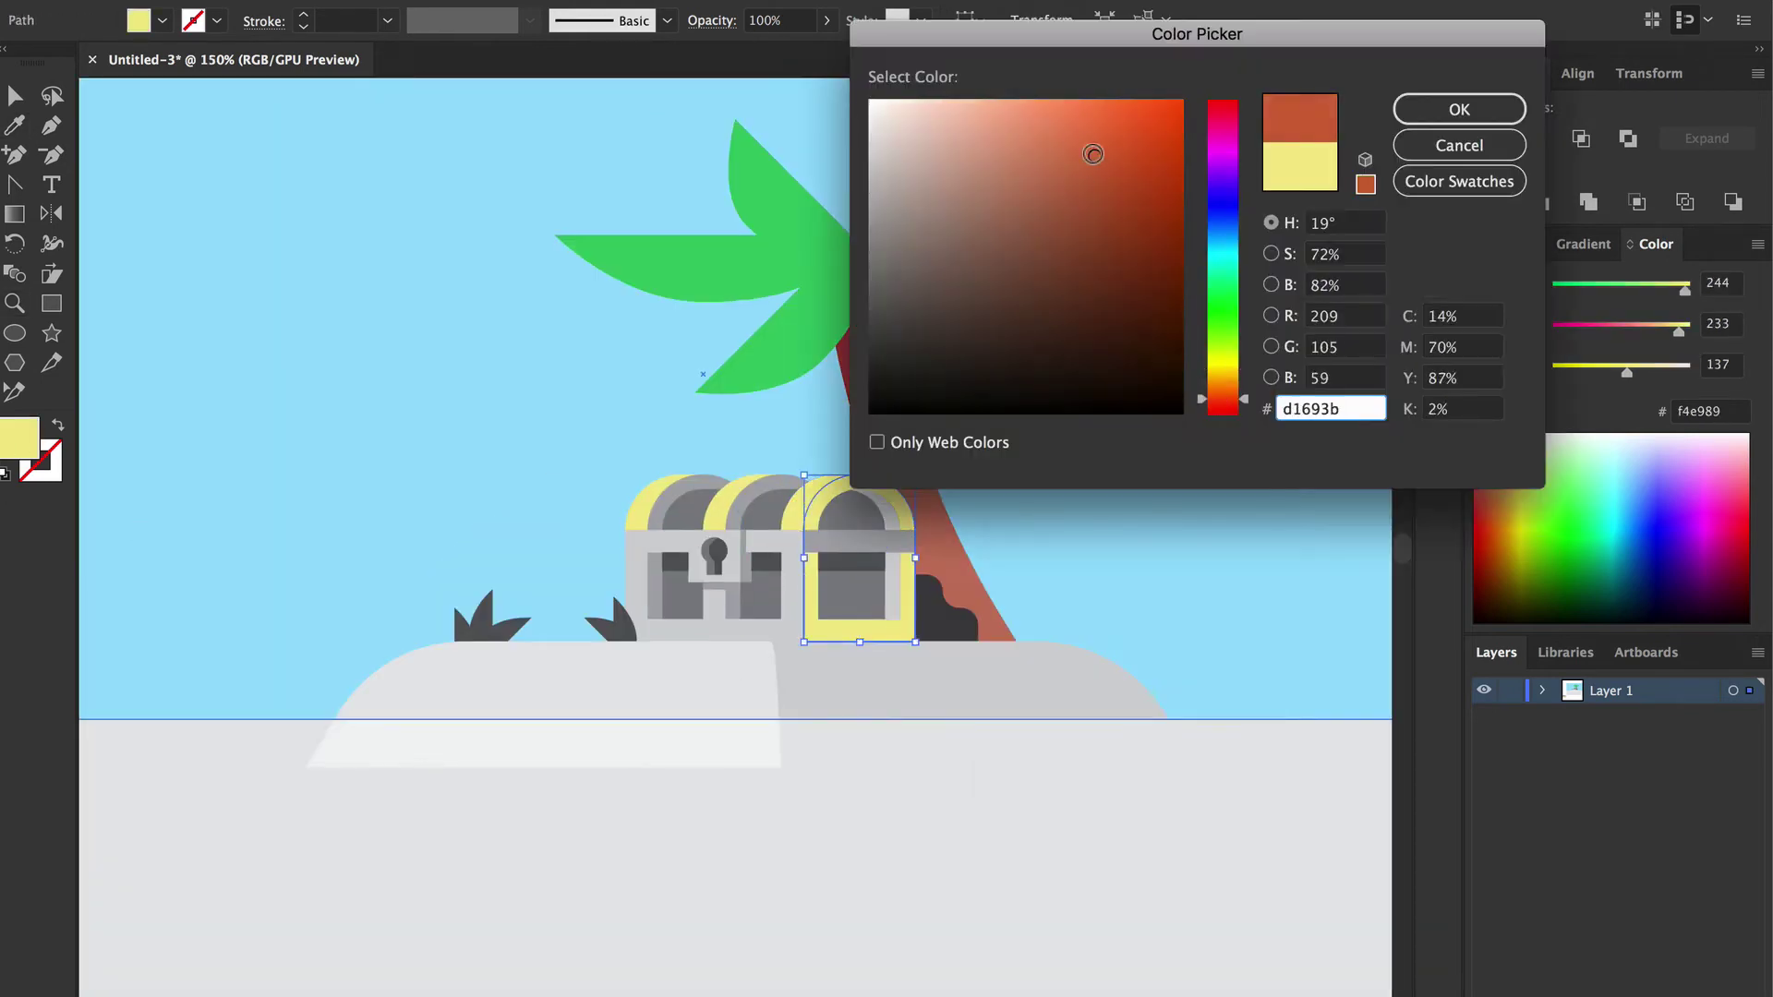
{"action": "left_click", "coordinate": [1456, 107]}
{"action": "left_click", "coordinate": [1162, 403]}
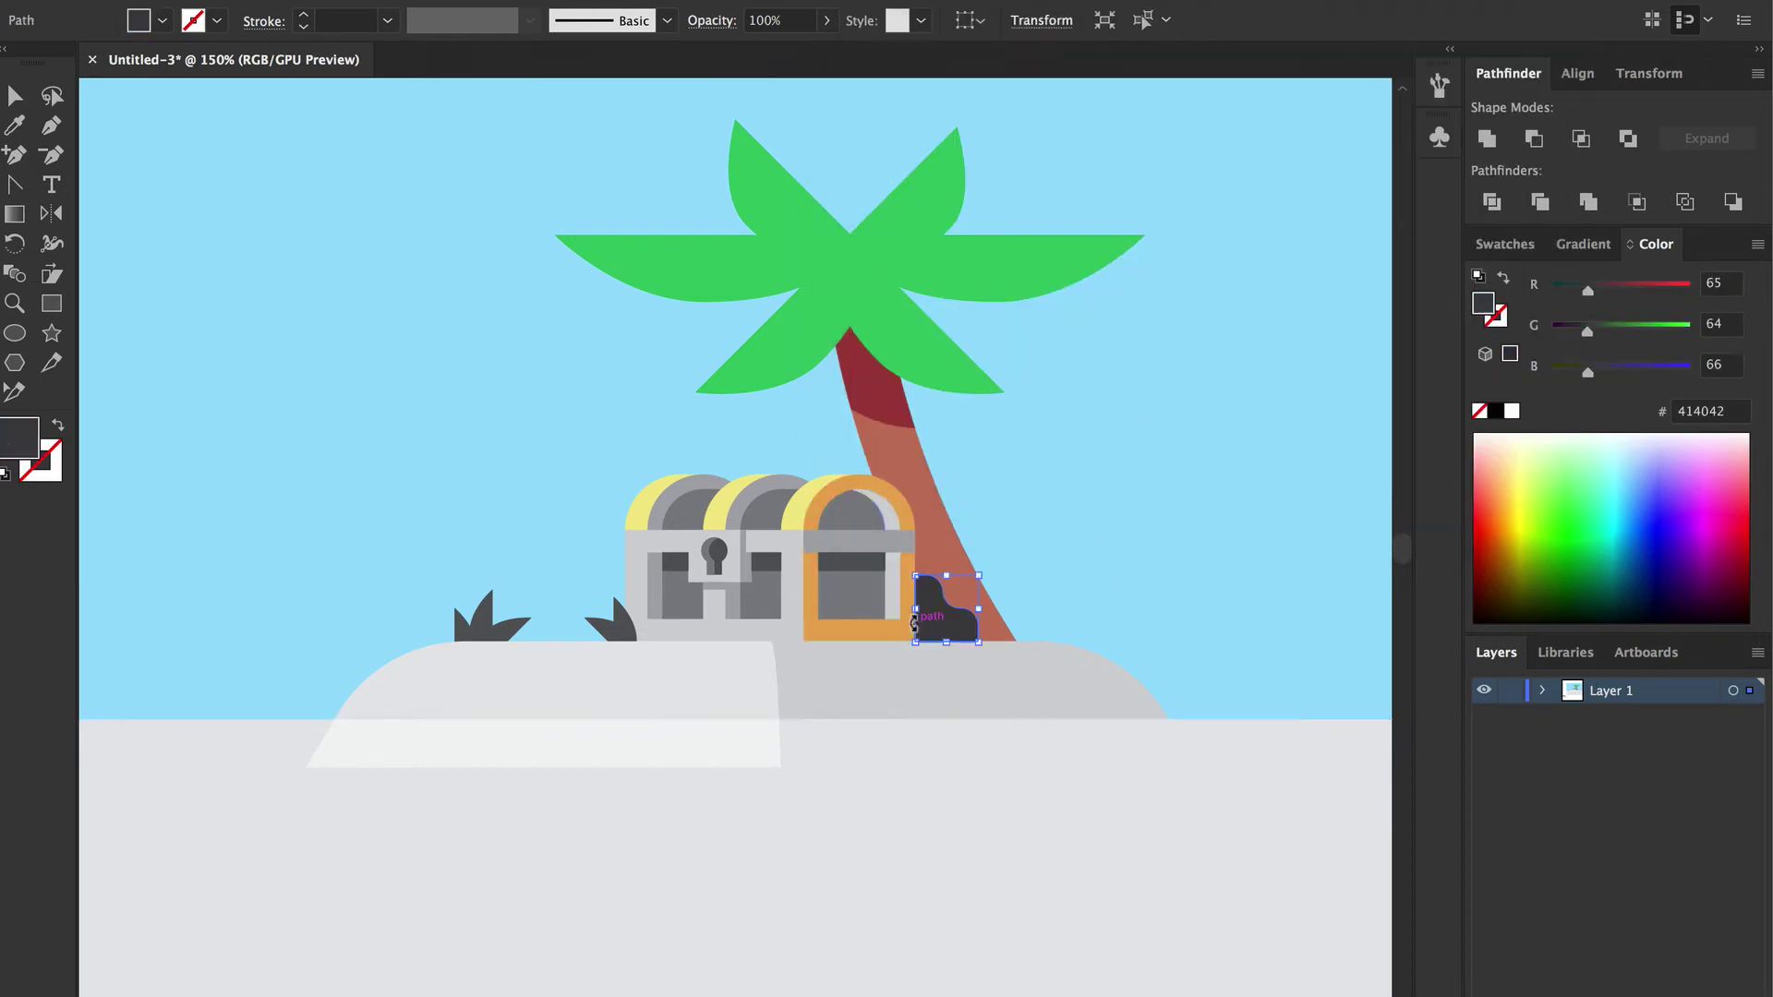
{"action": "key", "text": "Return"}
Step: Make the chest's bottom strip yellow and sample grey onto its top bar
{"action": "left_click", "coordinate": [784, 634]}
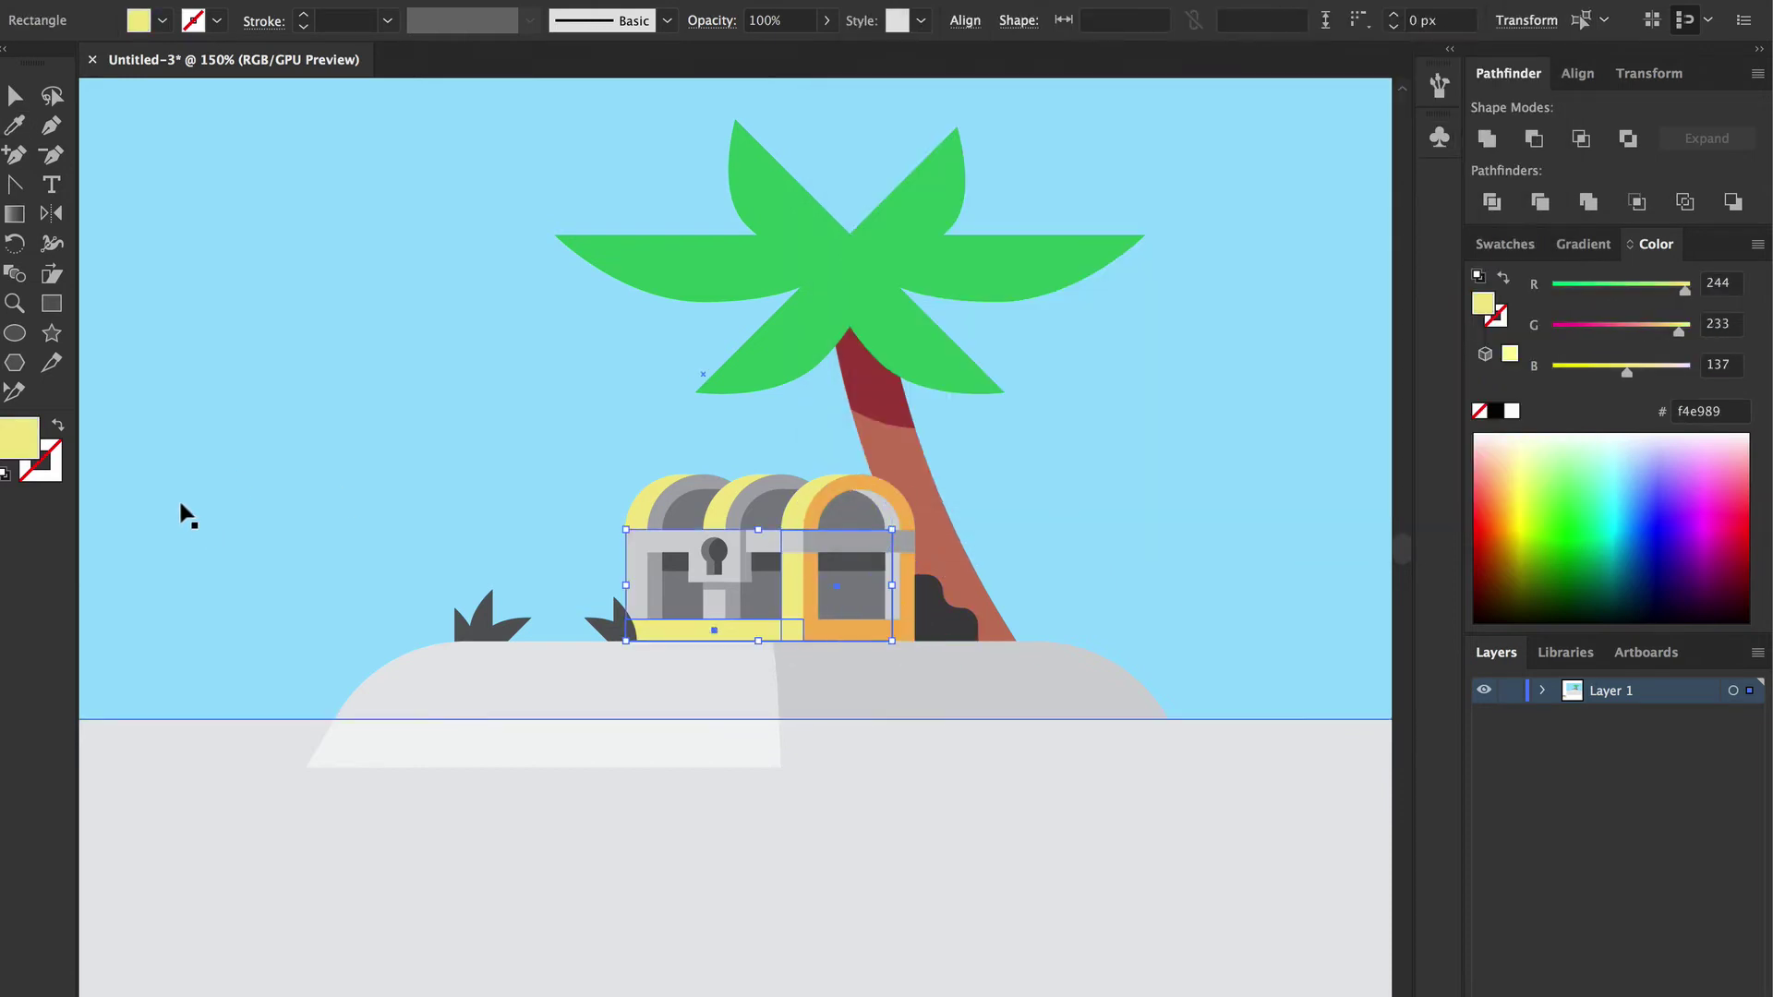
{"action": "double_click", "coordinate": [18, 437]}
{"action": "key", "text": "Return"}
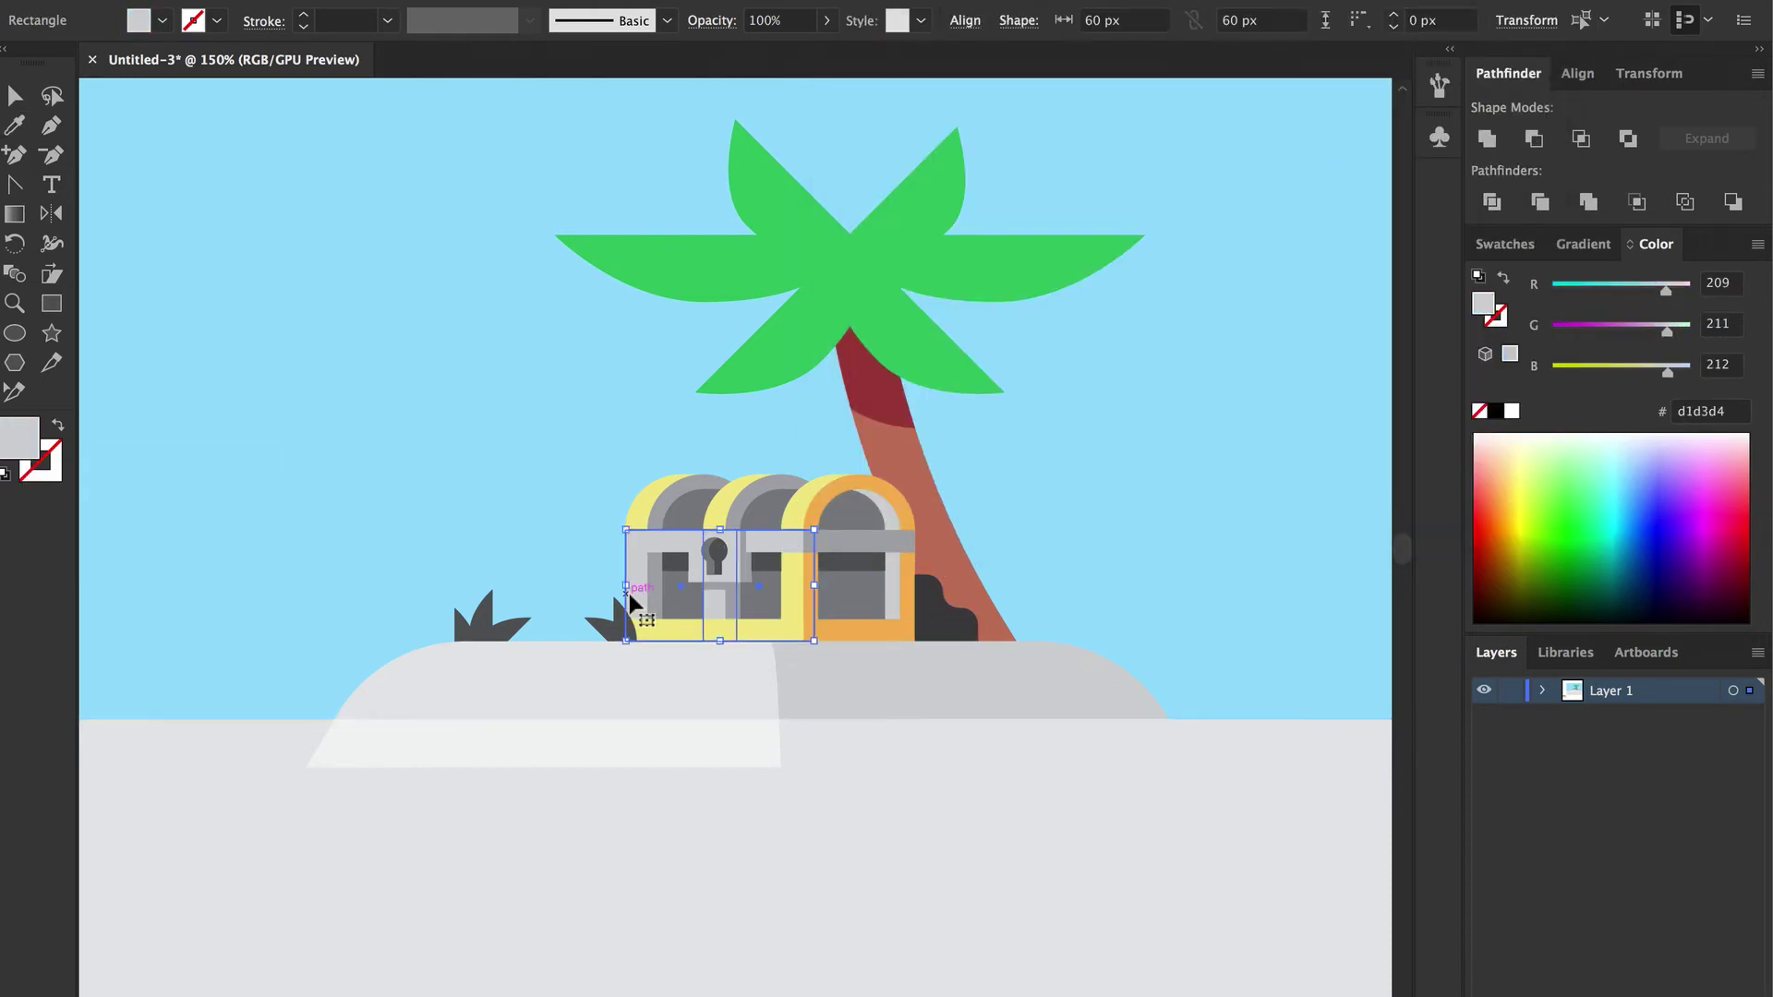
{"action": "left_click", "coordinate": [831, 542]}
{"action": "key", "text": "i"}
{"action": "left_click", "coordinate": [848, 587]}
Step: Recolour the grey chest insides reddish-brown and turn the chest bars dark red
{"action": "key", "text": "v"}
{"action": "left_click", "coordinate": [752, 613]}
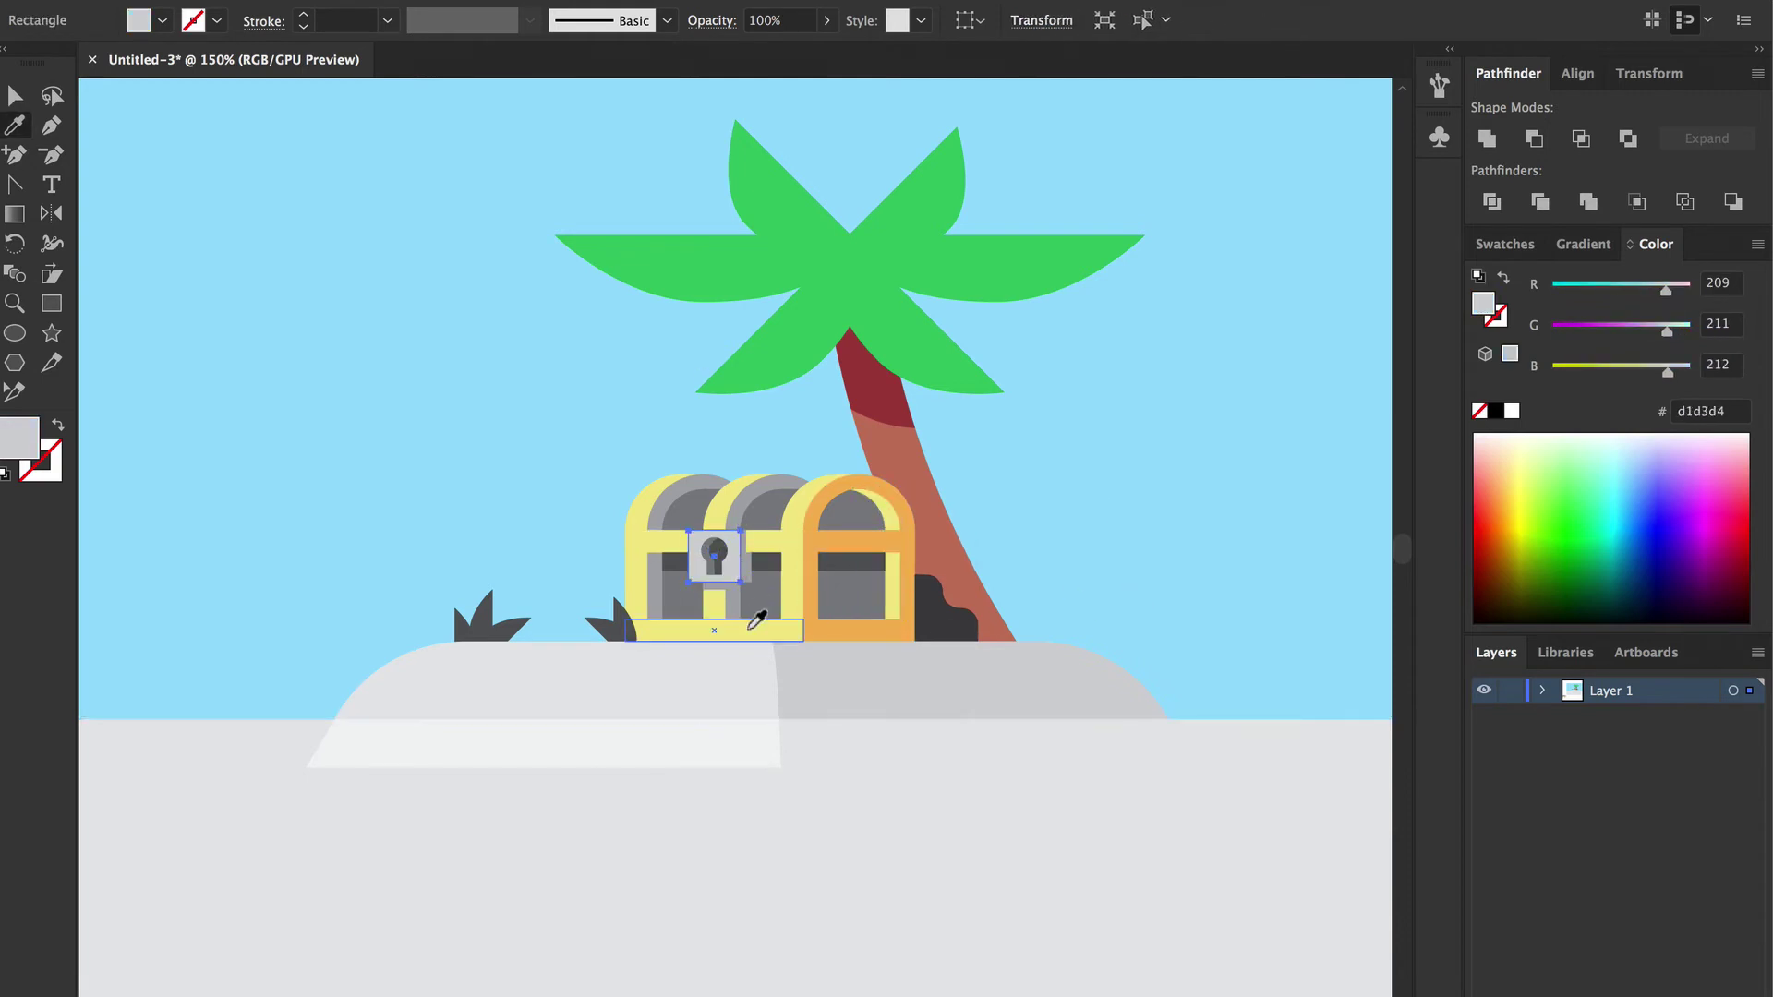
{"action": "scroll", "coordinate": [748, 591], "scroll_direction": "up", "scroll_amount": 2}
{"action": "left_click", "coordinate": [927, 384]}
{"action": "left_click", "coordinate": [753, 538]}
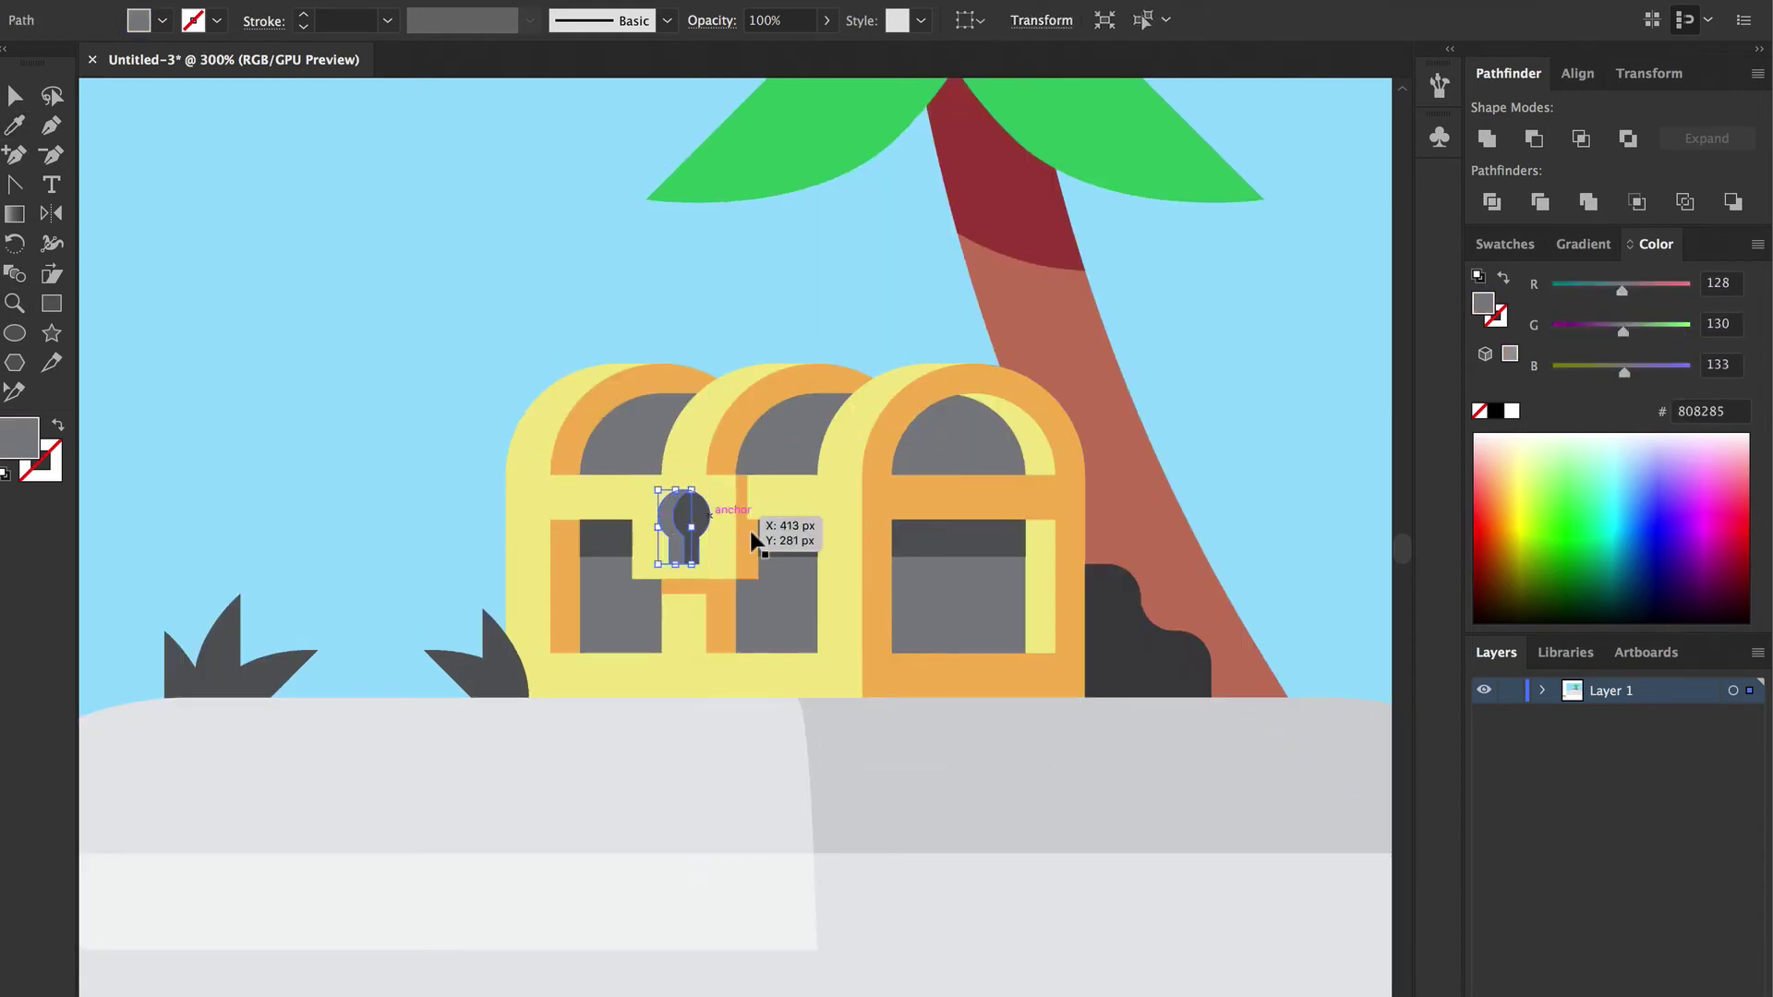
{"action": "left_click", "coordinate": [776, 542]}
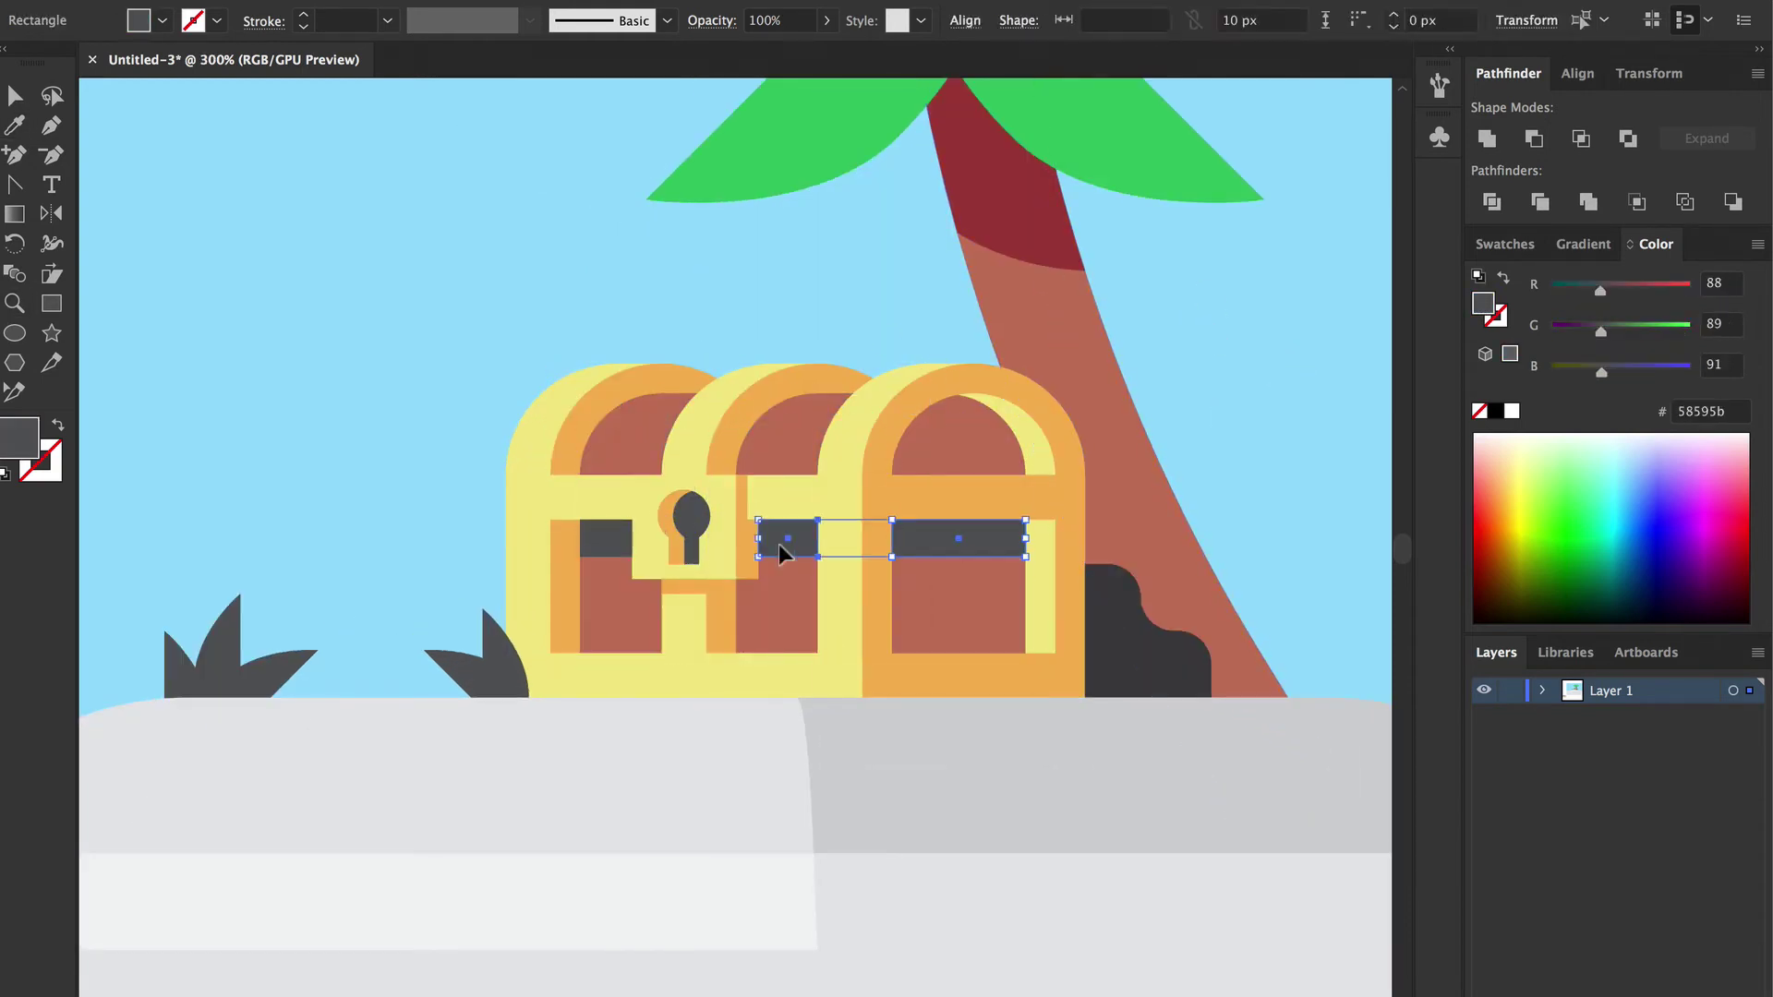
Step: Fill the keyhole dark navy and the rock beside the chest grey
{"action": "left_click", "coordinate": [661, 526]}
{"action": "double_click", "coordinate": [19, 437]}
{"action": "left_click", "coordinate": [1136, 344]}
{"action": "left_click", "coordinate": [1459, 109]}
{"action": "left_click", "coordinate": [1370, 277]}
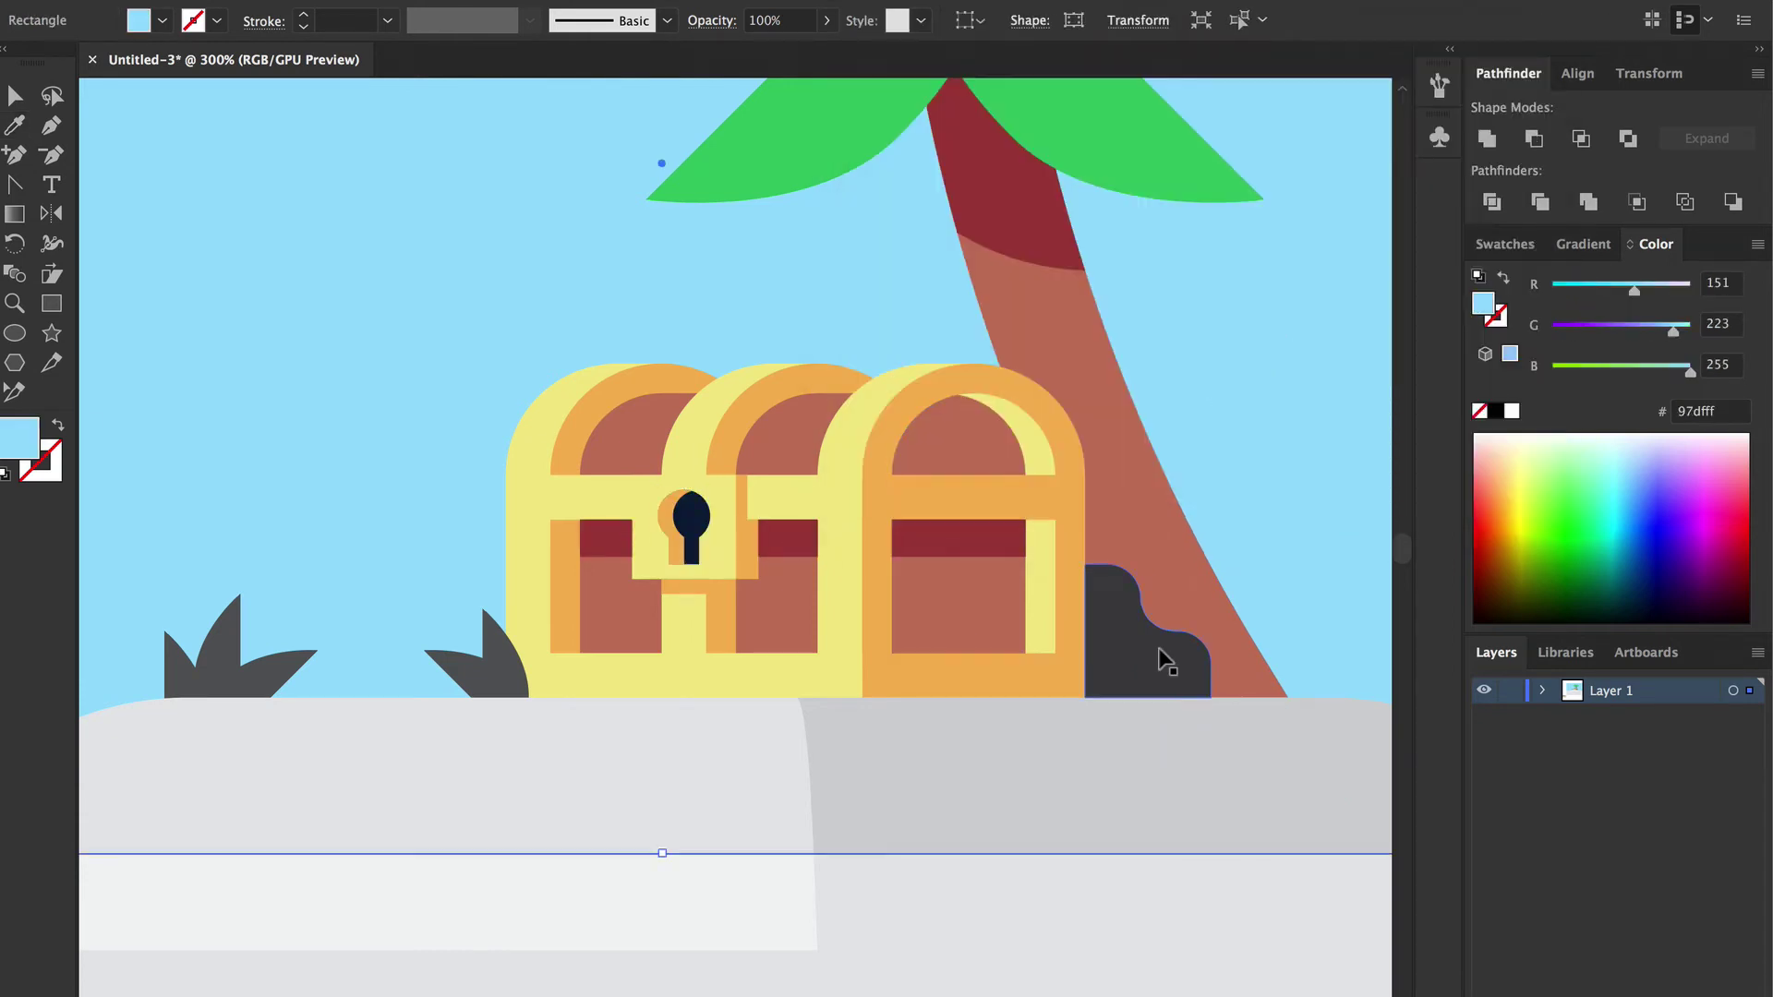
{"action": "double_click", "coordinate": [18, 437]}
{"action": "left_click", "coordinate": [963, 299]}
{"action": "left_click", "coordinate": [1459, 109]}
Step: Colour the grass tufts the palm-leaf green
{"action": "key", "text": "ctrl+minus"}
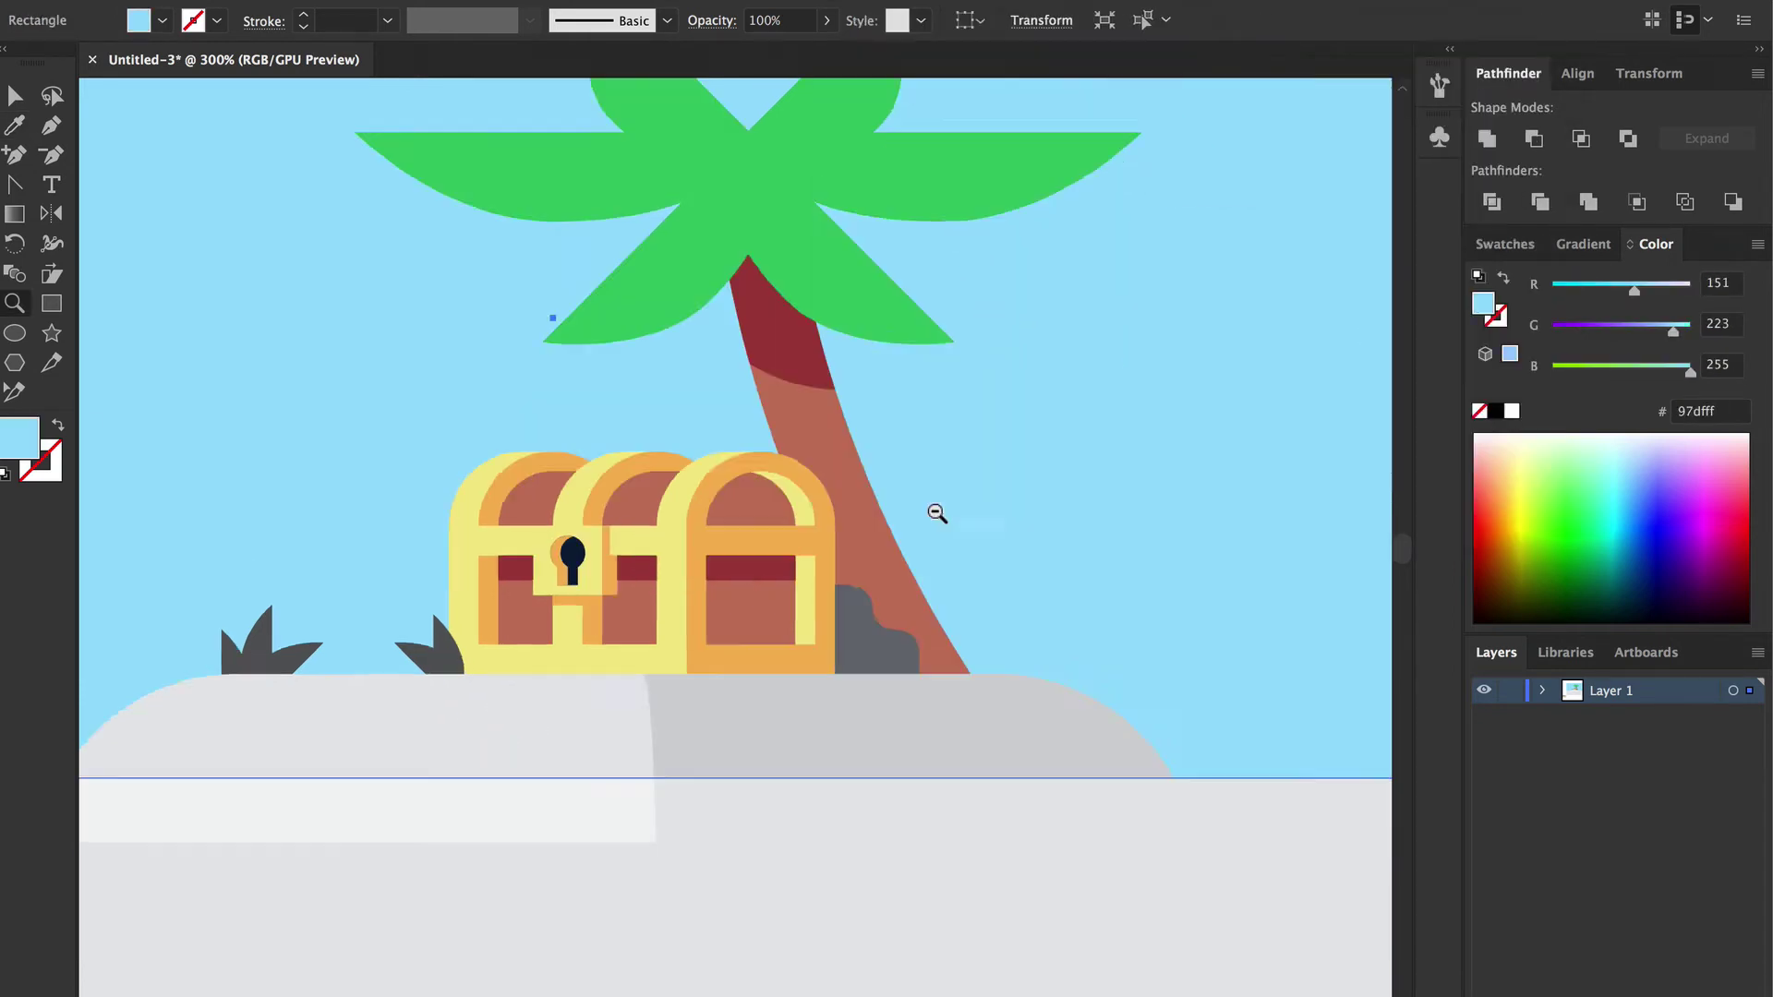
{"action": "left_click", "coordinate": [554, 562], "text": "shift"}
{"action": "key", "text": "i"}
{"action": "left_click", "coordinate": [977, 139]}
Step: Fill the island's left half peach #ead1b7 and its right half a peach tone
{"action": "left_click", "coordinate": [886, 557]}
{"action": "double_click", "coordinate": [18, 436]}
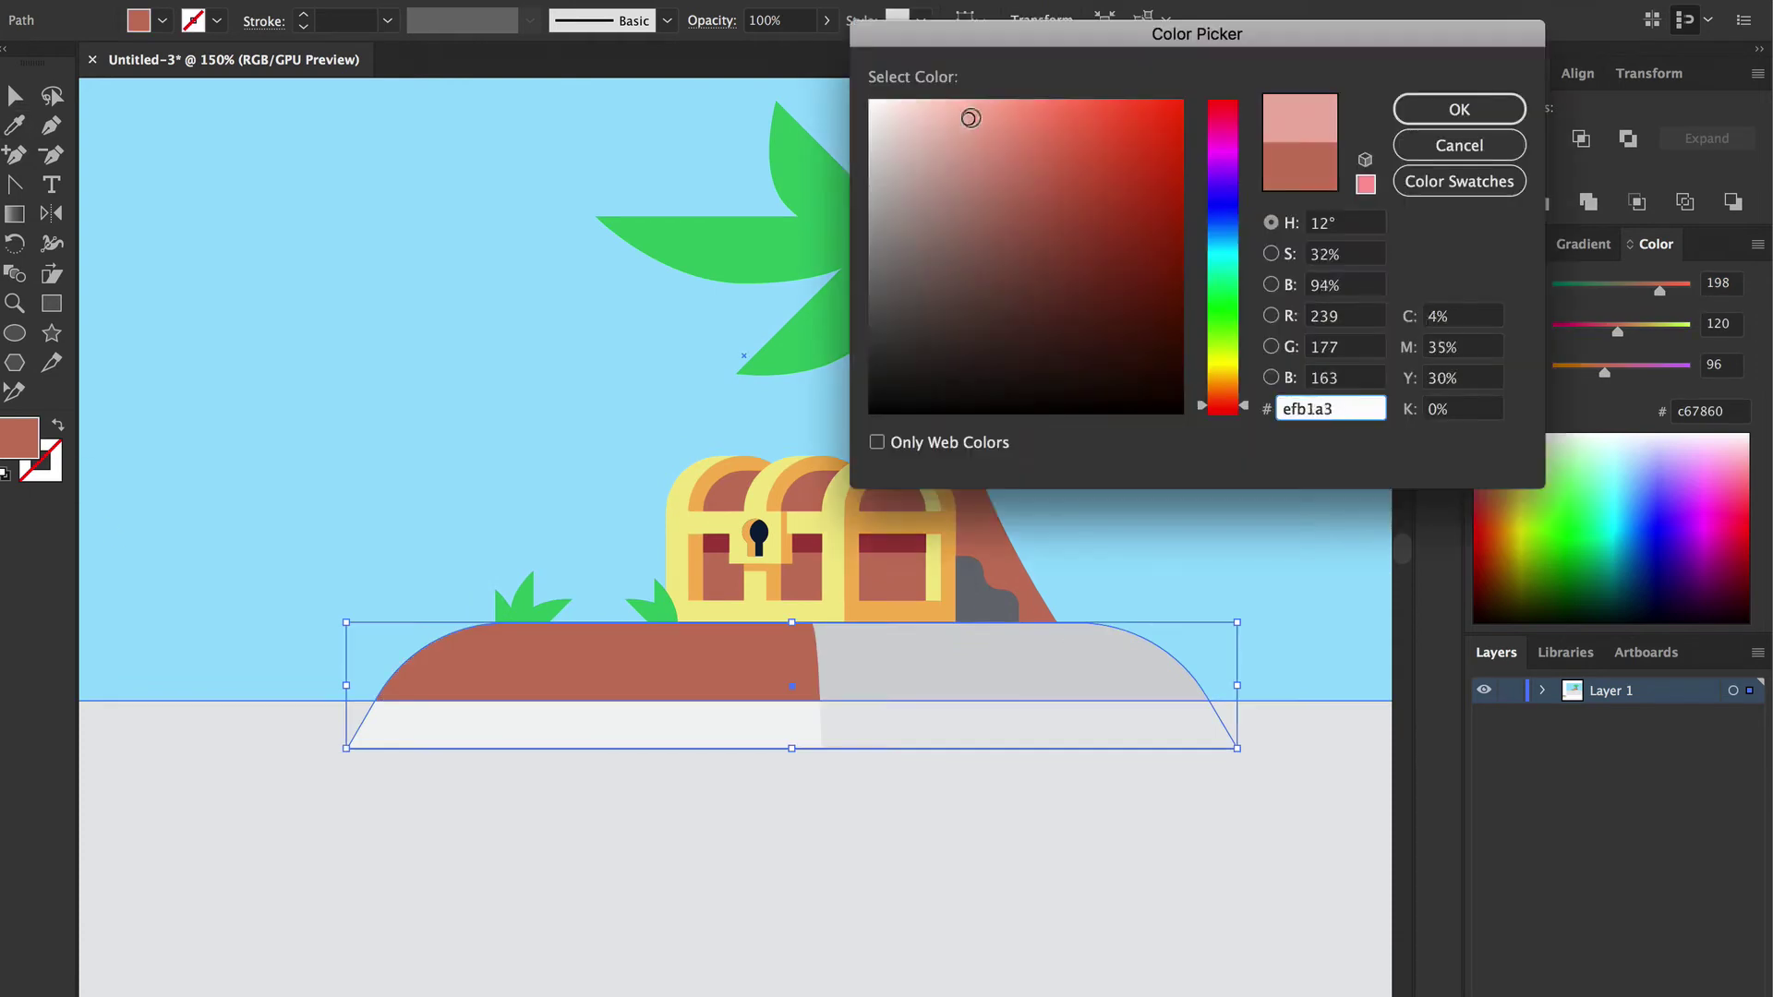
{"action": "type", "text": "ead1b7"}
{"action": "left_click", "coordinate": [1459, 109]}
{"action": "left_click", "coordinate": [1016, 664]}
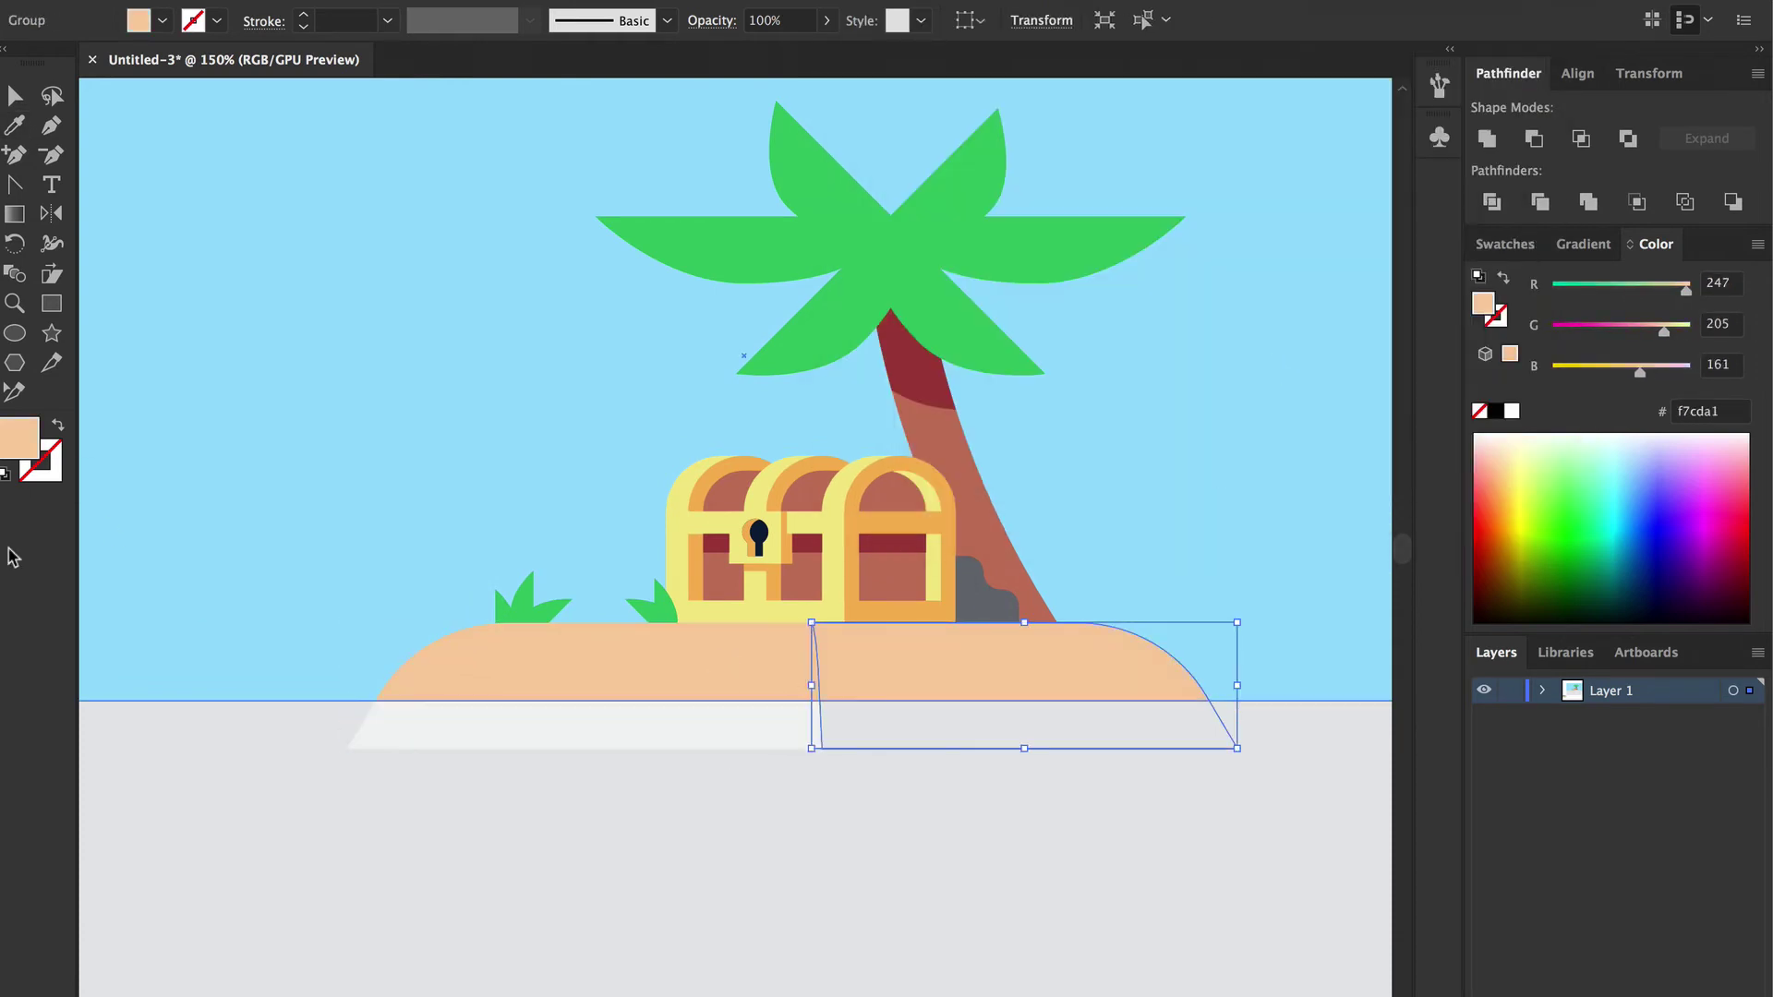
{"action": "double_click", "coordinate": [19, 437]}
{"action": "left_click", "coordinate": [1009, 117]}
{"action": "key", "text": "Return"}
Step: Turn the water rectangle deep blue
{"action": "left_click", "coordinate": [744, 752]}
{"action": "key", "text": "i"}
{"action": "left_click", "coordinate": [237, 526]}
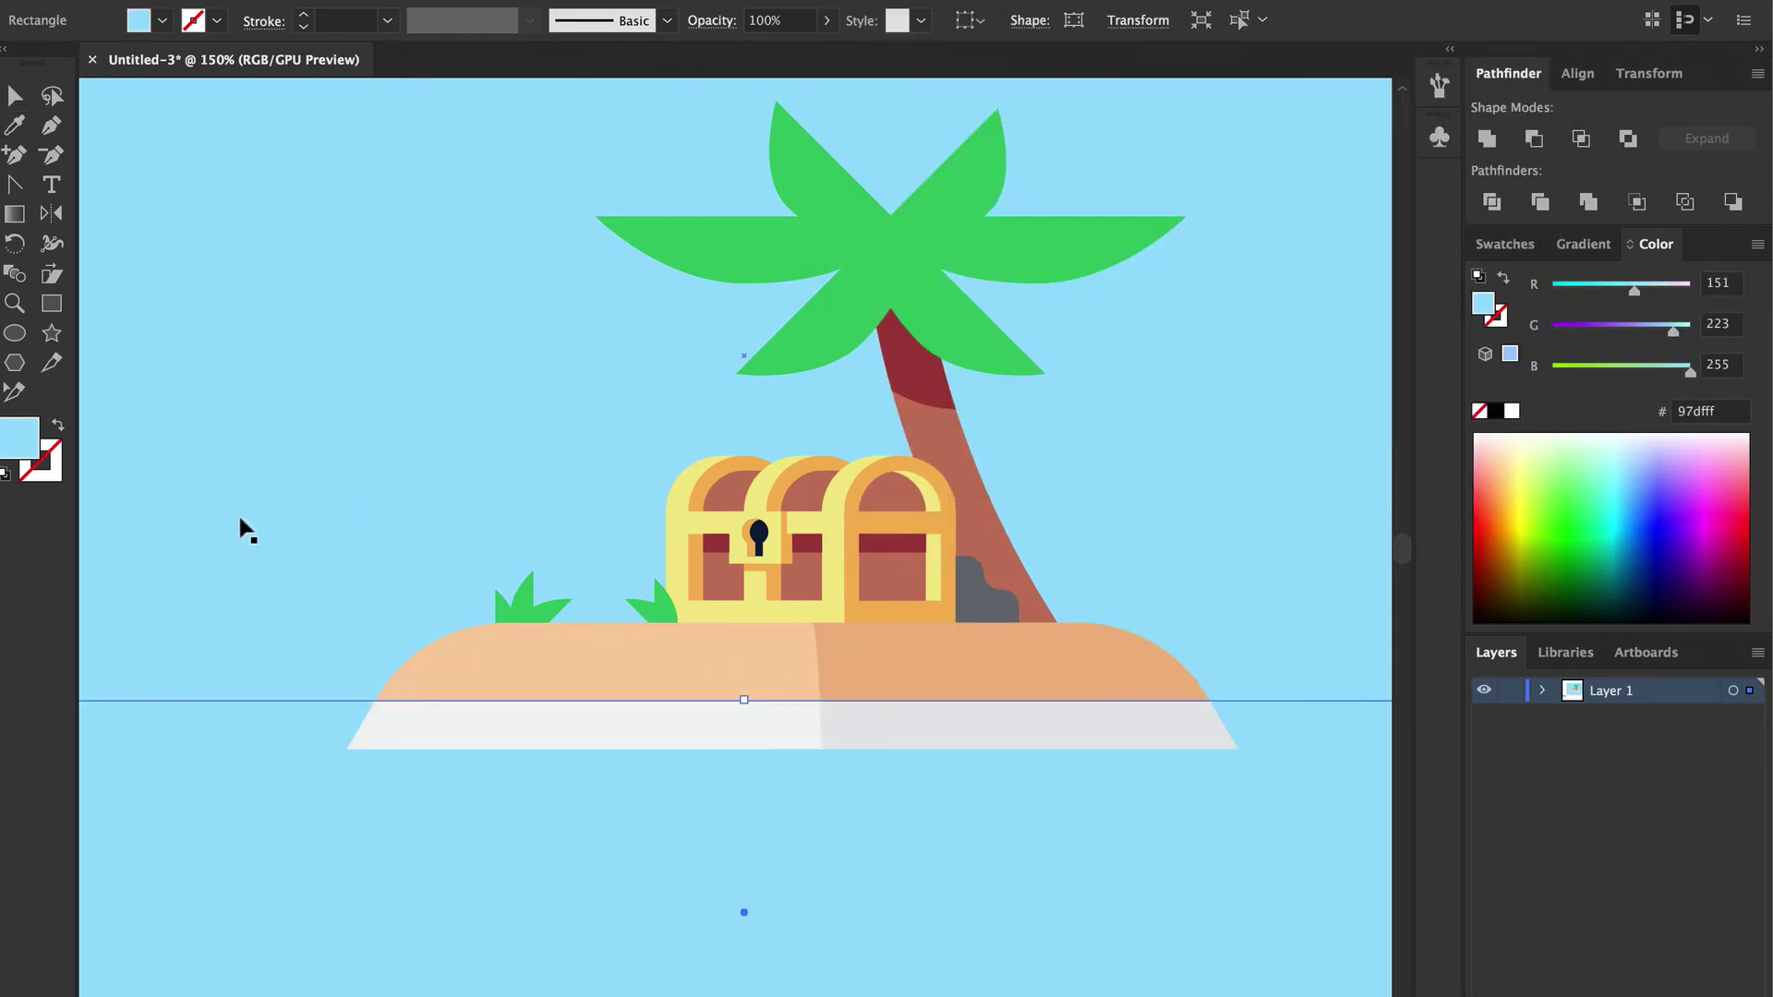
{"action": "double_click", "coordinate": [18, 437]}
{"action": "left_click", "coordinate": [1233, 243]}
{"action": "key", "text": "Return"}
Step: Colour the shore strip light blue
{"action": "left_click", "coordinate": [657, 739]}
{"action": "left_click", "coordinate": [939, 736]}
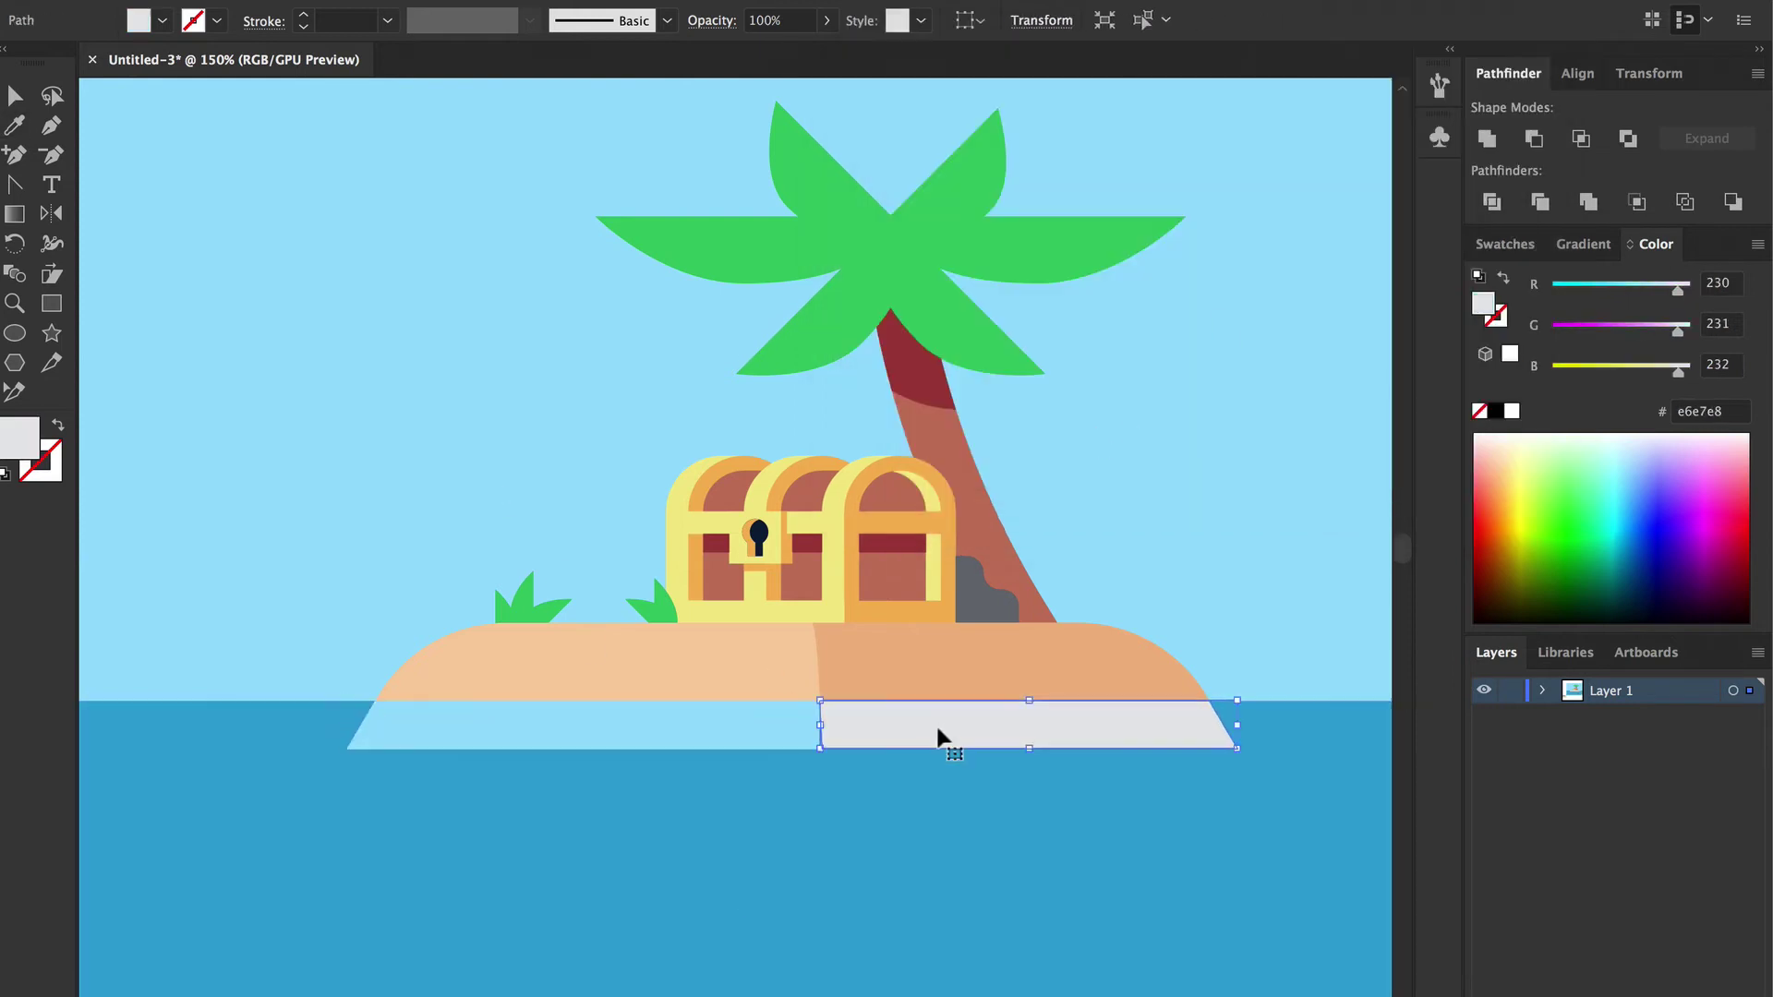
{"action": "double_click", "coordinate": [19, 437]}
{"action": "left_click", "coordinate": [1000, 117]}
{"action": "key", "text": "Return"}
Step: Give the sand shape a new sandy colour
{"action": "left_click", "coordinate": [875, 130]}
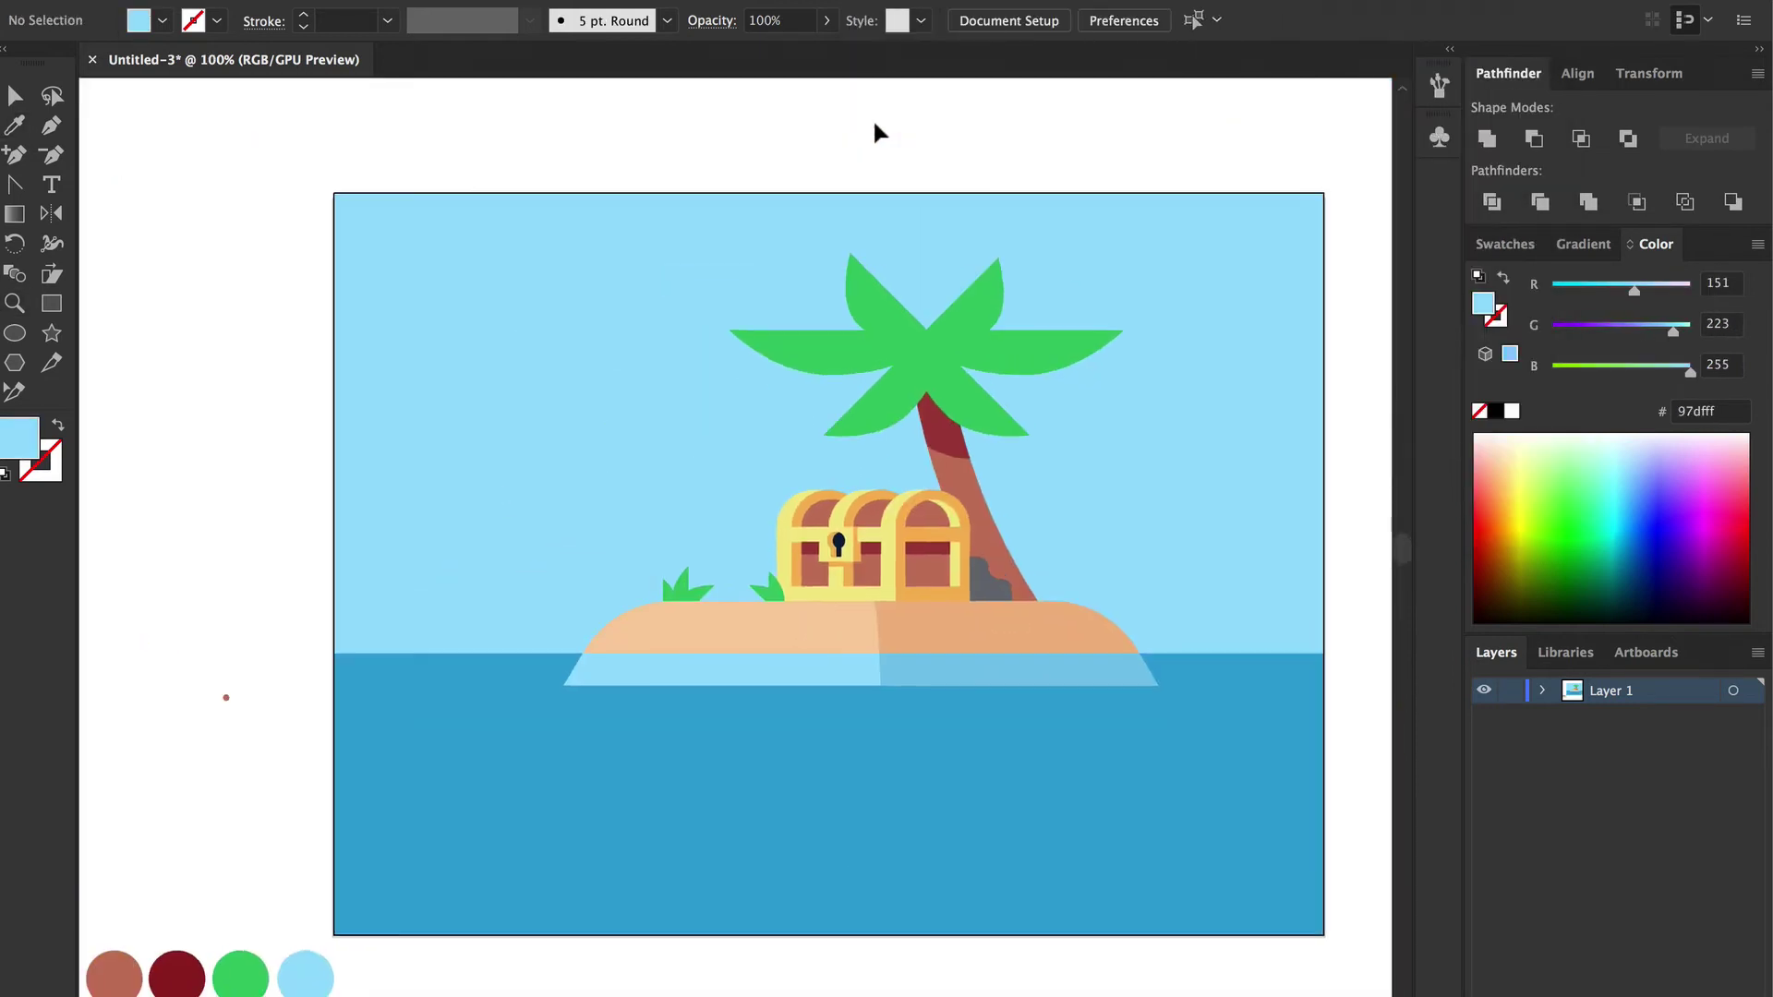
{"action": "left_click", "coordinate": [697, 647]}
{"action": "double_click", "coordinate": [18, 437]}
{"action": "left_click", "coordinate": [996, 127]}
{"action": "key", "text": "Return"}
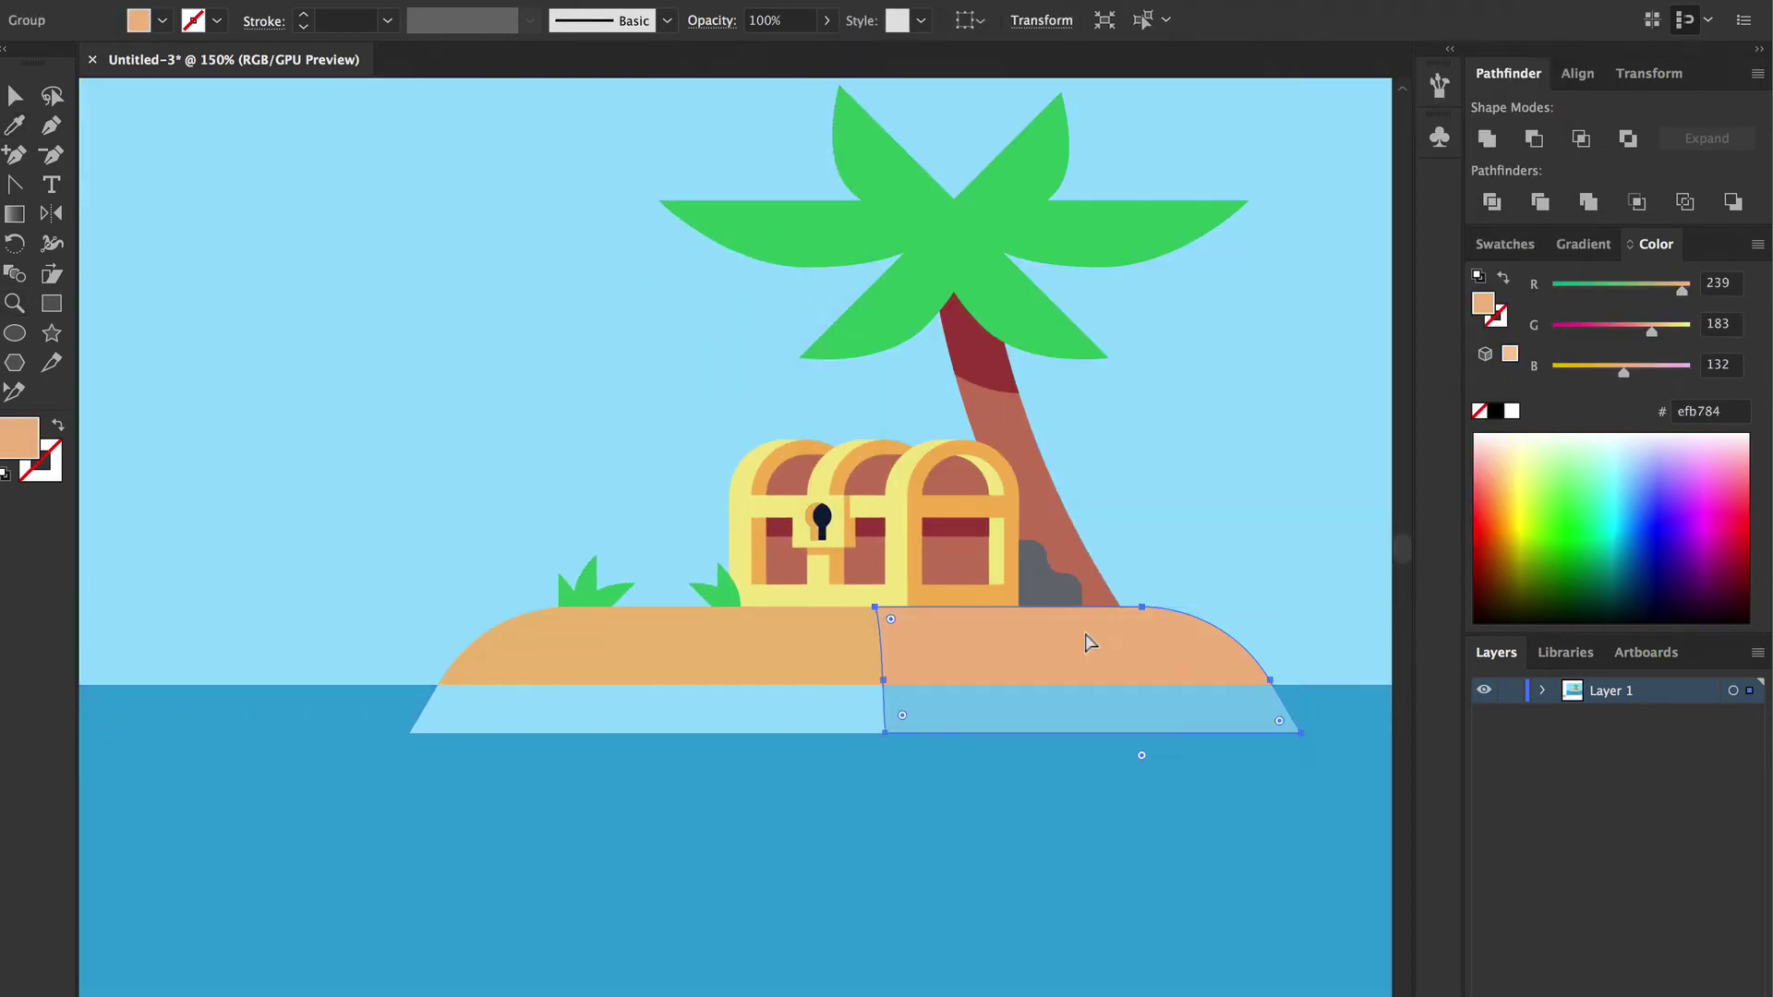
Step: Make the sky paler and shift the island group horizontally via the Transform X value
{"action": "left_click", "coordinate": [1201, 554]}
{"action": "double_click", "coordinate": [18, 436]}
{"action": "key", "text": "Return"}
{"action": "key", "text": "ctrl+1"}
{"action": "left_click", "coordinate": [799, 637]}
{"action": "left_click", "coordinate": [1453, 19]}
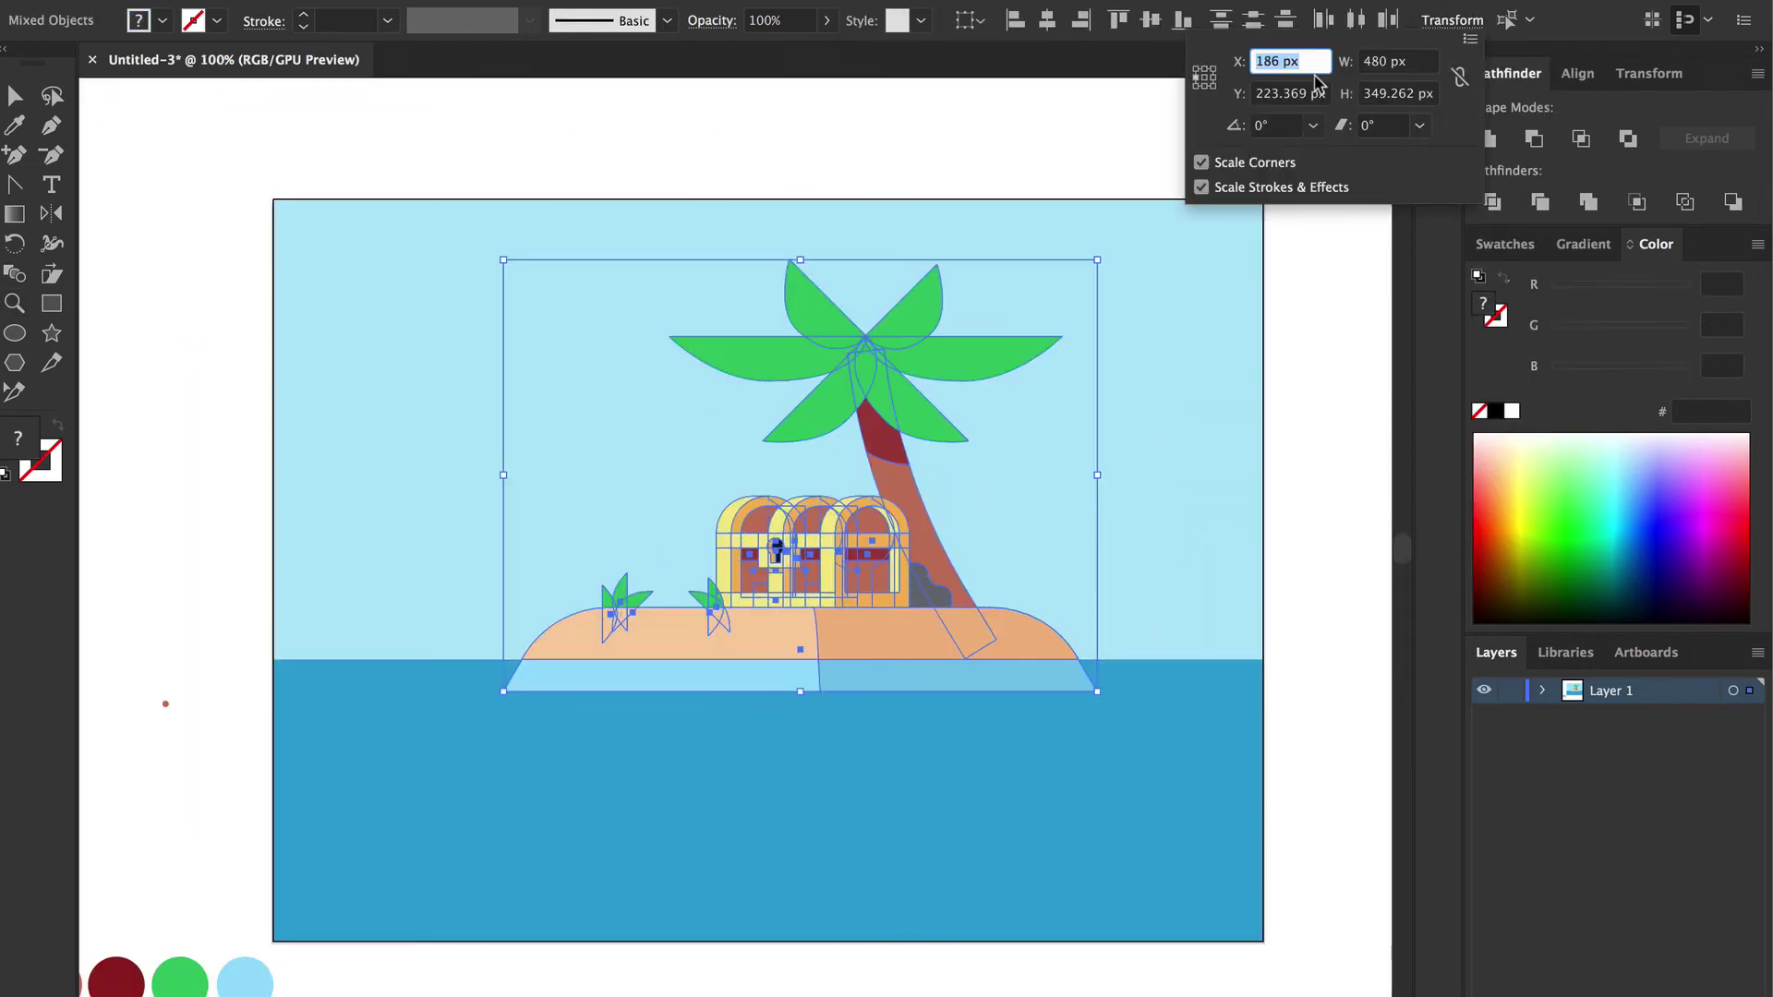
{"action": "key", "text": "Return"}
{"action": "left_click", "coordinate": [1247, 831]}
Step: Delete the sky rectangle and move the water rectangle below the artboard
{"action": "left_click", "coordinate": [1360, 543]}
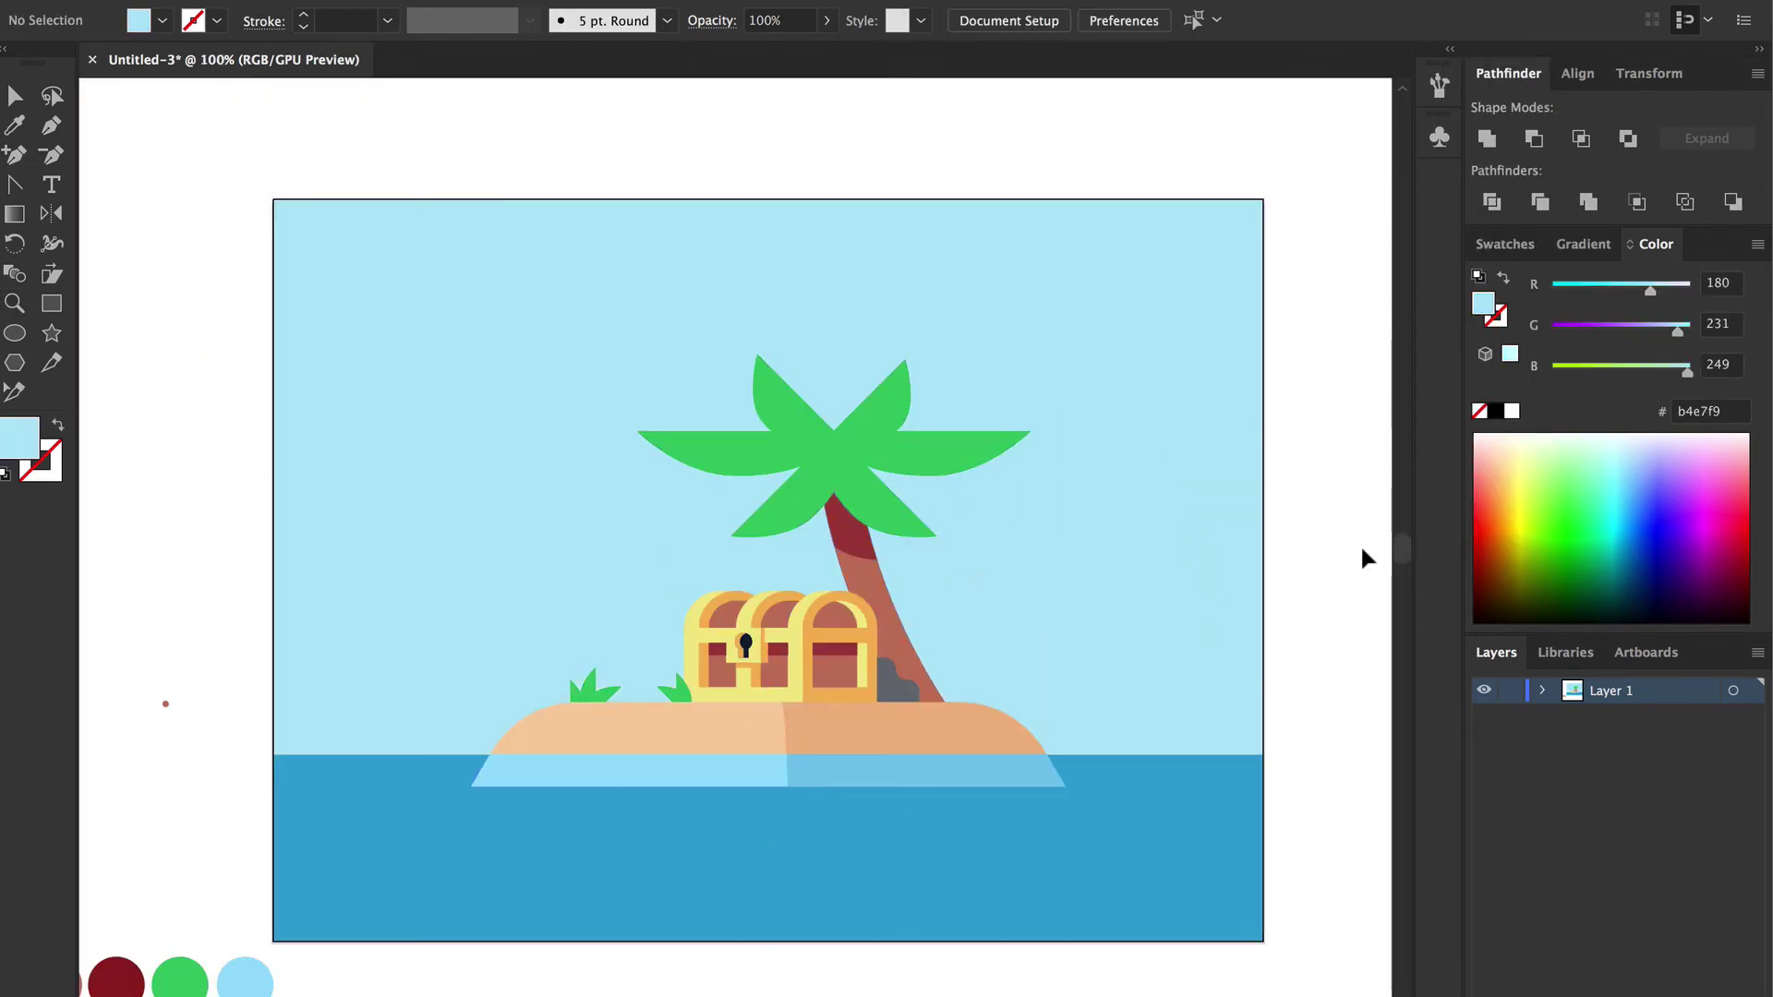
{"action": "left_click", "coordinate": [487, 397]}
{"action": "key", "text": "Delete"}
{"action": "left_click", "coordinate": [473, 891]}
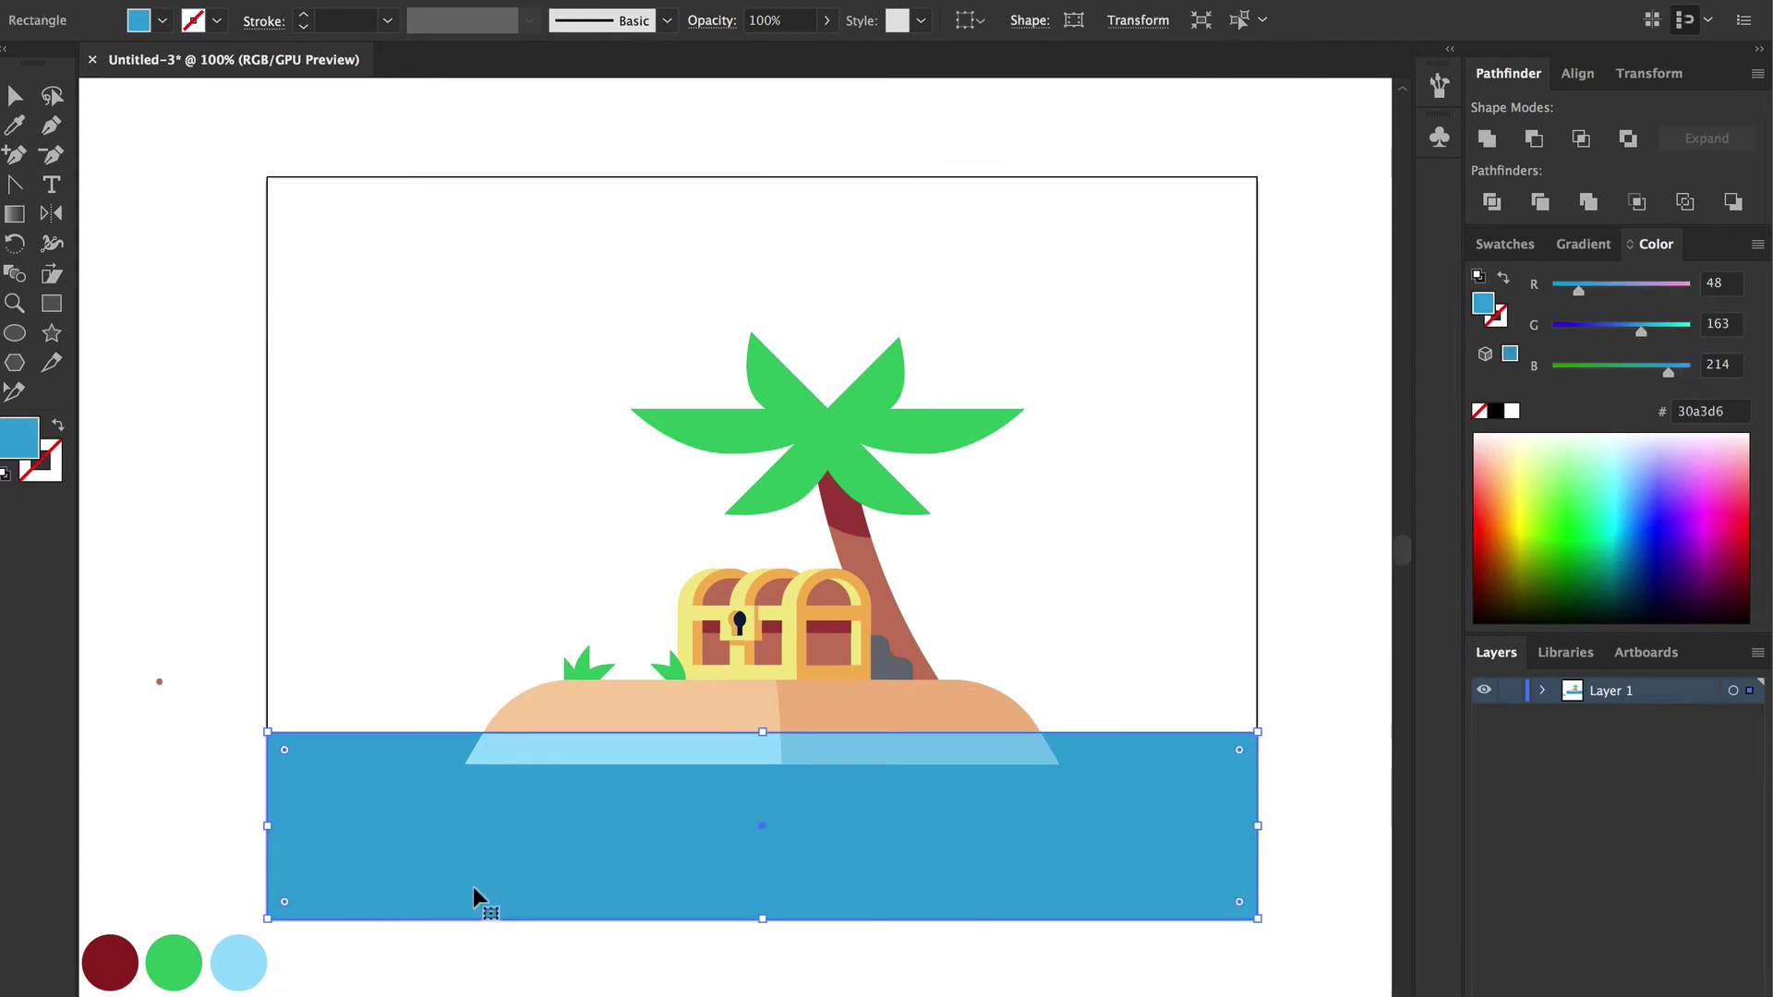
{"action": "left_click", "coordinate": [1215, 697]}
{"action": "left_click_drag", "start_coordinate": [1187, 832], "coordinate": [1260, 996]}
{"action": "left_click", "coordinate": [1068, 594]}
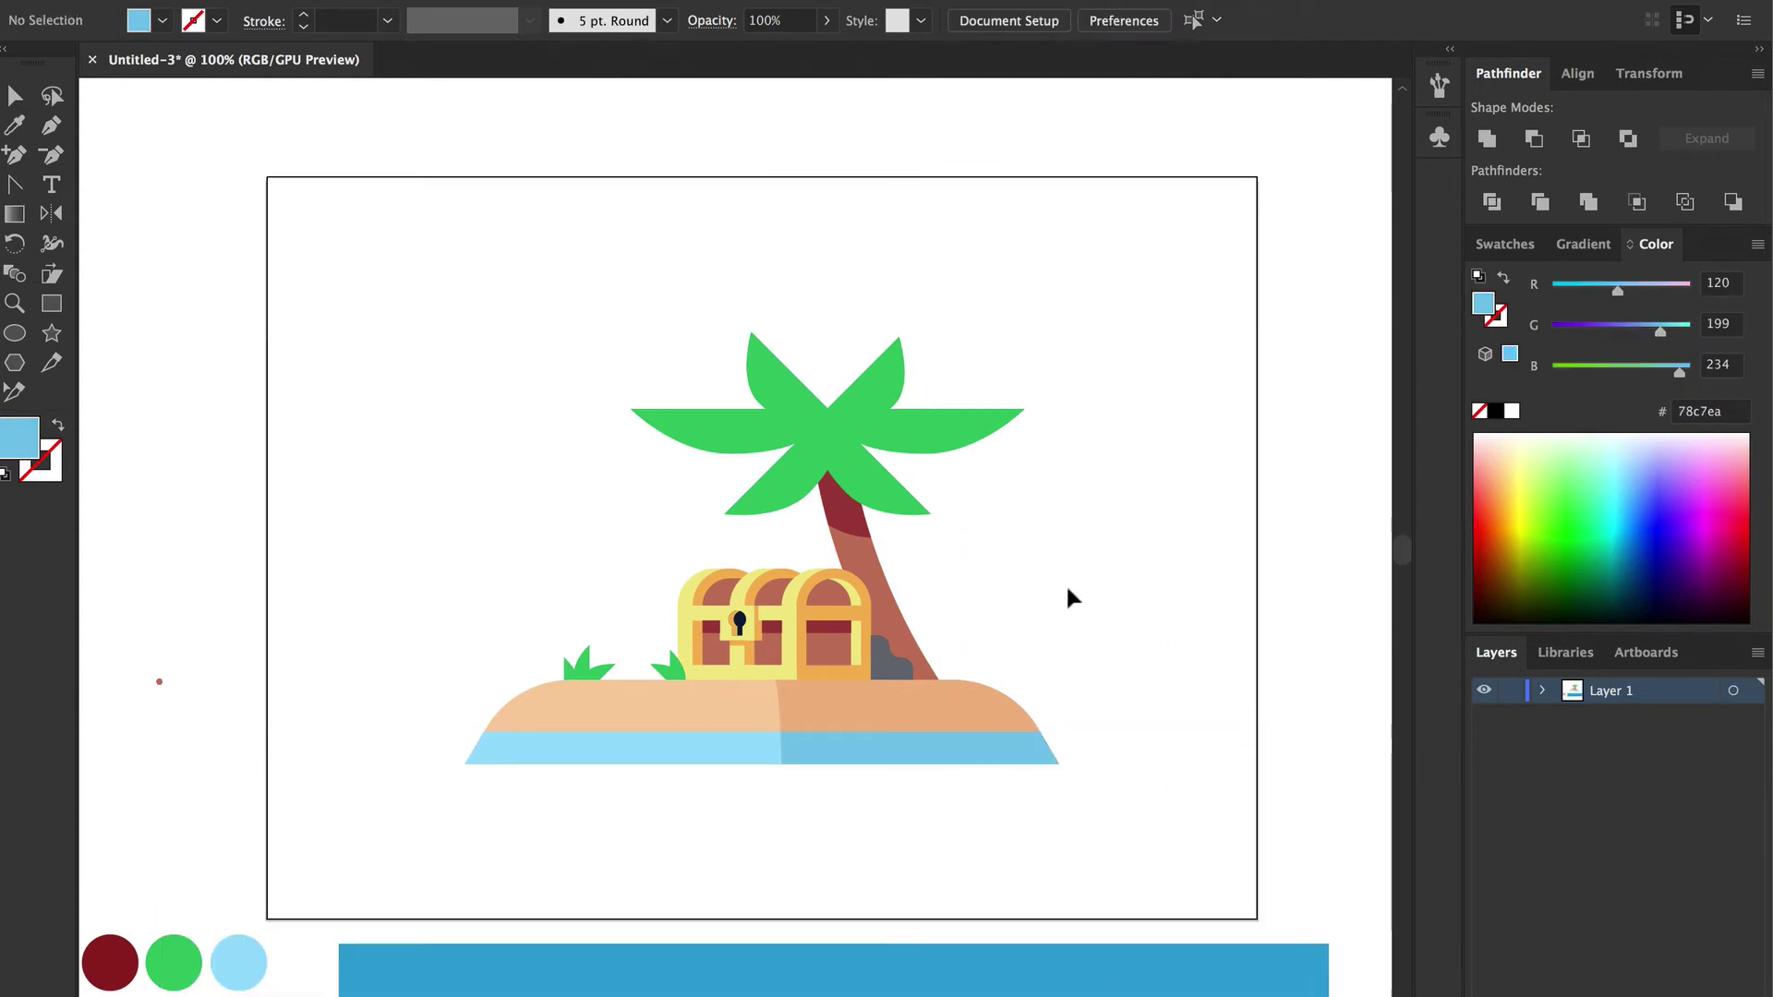
Step: Recolour the island's light-blue bottom band a pale sand colour
{"action": "left_click", "coordinate": [647, 748]}
{"action": "double_click", "coordinate": [1484, 302]}
{"action": "left_click", "coordinate": [1456, 108]}
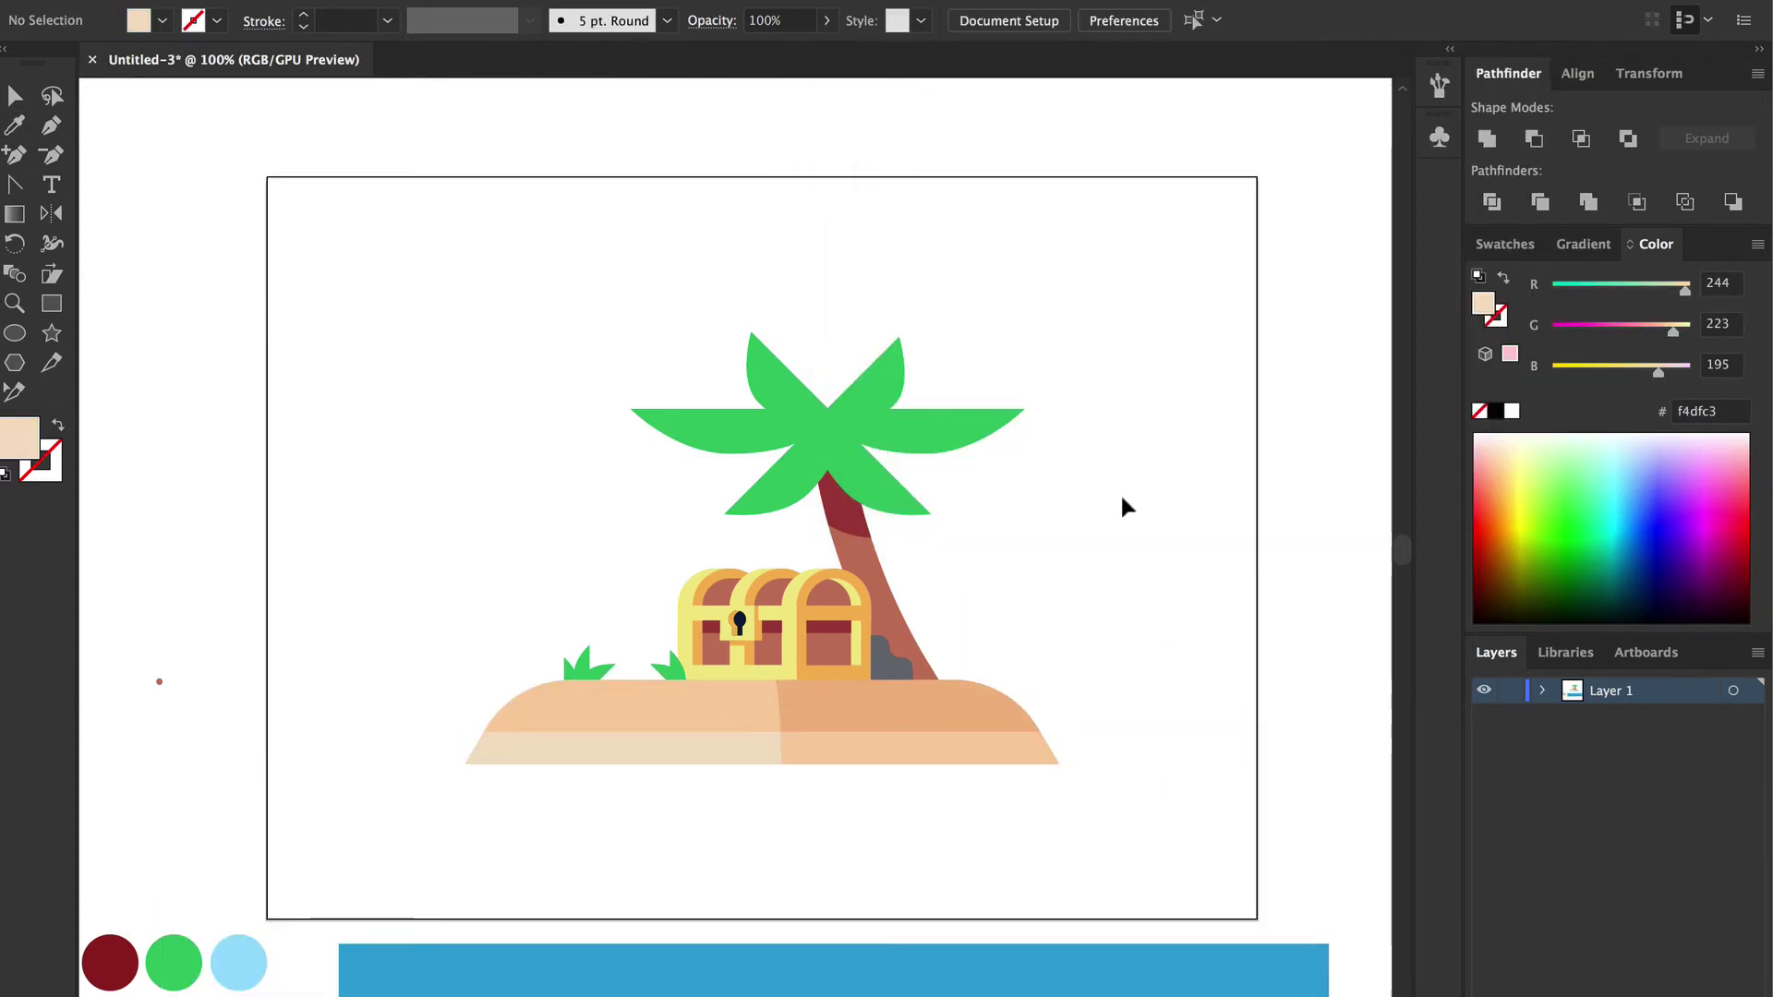
{"action": "key", "text": "ctrl+equal"}
Step: Give the palm leaves a darker green fill
{"action": "left_click", "coordinate": [720, 351]}
{"action": "left_click", "coordinate": [822, 277]}
{"action": "double_click", "coordinate": [1483, 303]}
{"action": "left_click", "coordinate": [1459, 107]}
{"action": "left_click", "coordinate": [1232, 341]}
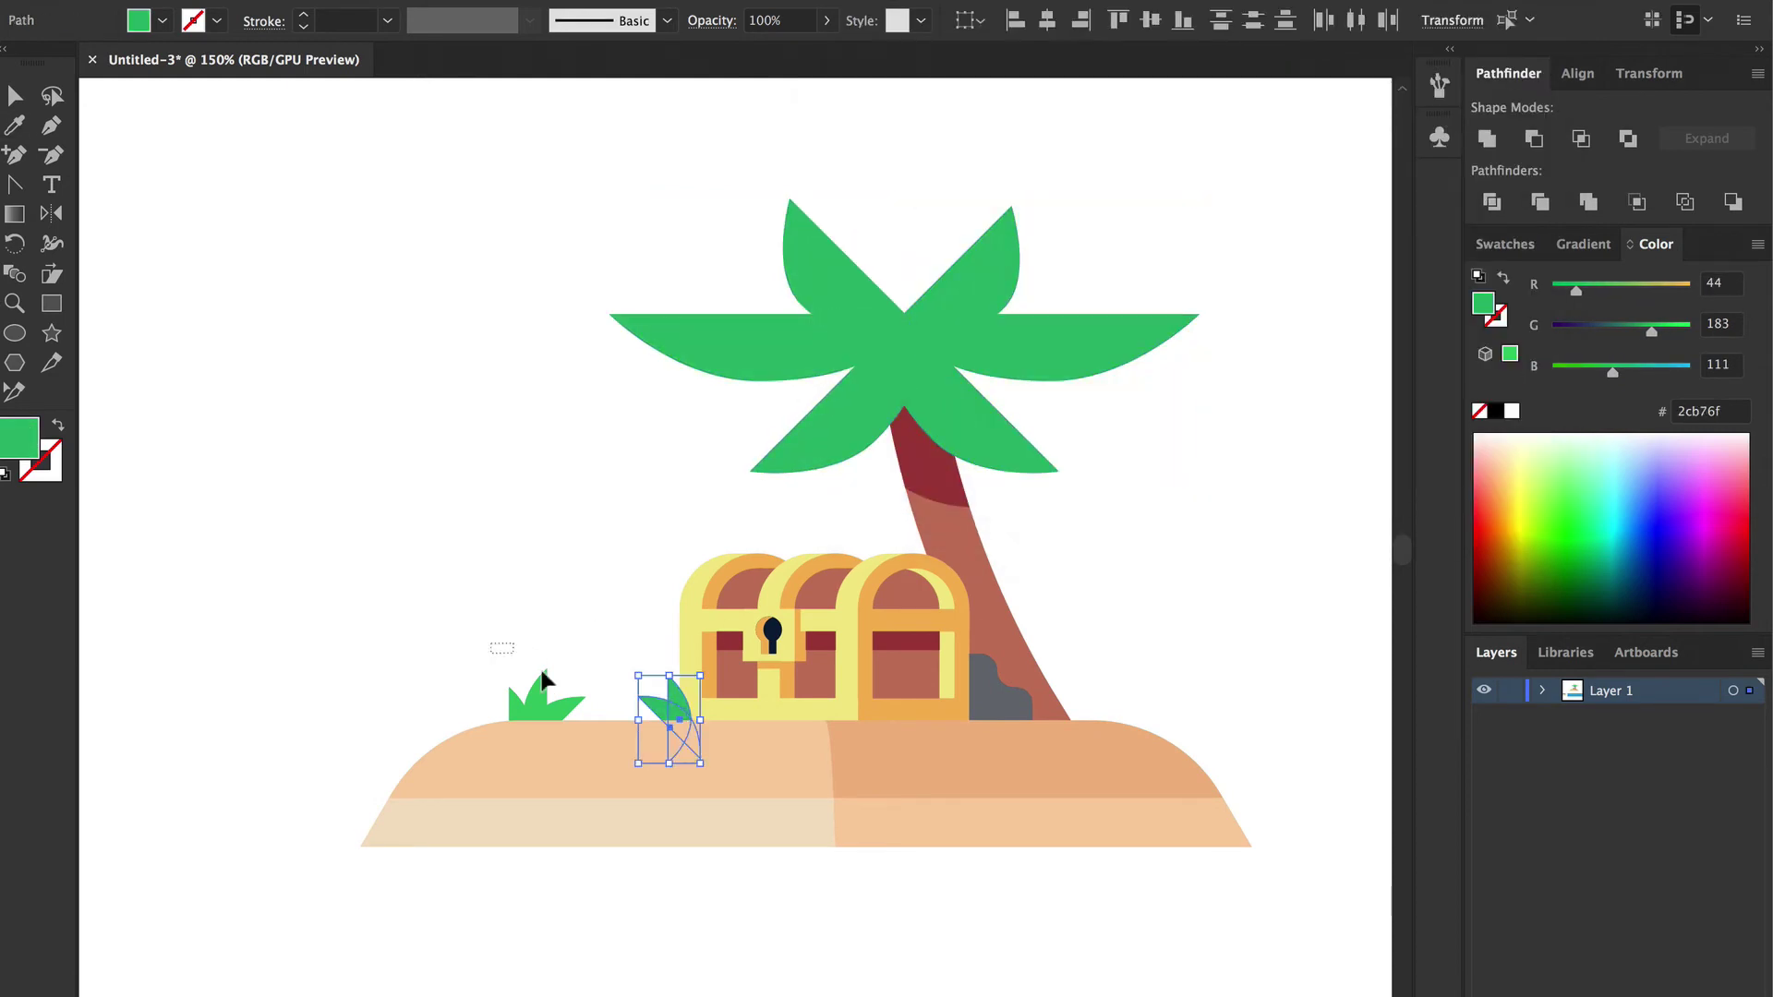
Step: Draw a rectangle along the lower palm trunk as a dark-red shadow
{"action": "scroll", "coordinate": [665, 605], "scroll_direction": "down", "scroll_amount": 1}
{"action": "left_click", "coordinate": [665, 605]}
{"action": "key", "text": "ctrl+shift+a"}
{"action": "key", "text": "z"}
{"action": "left_click", "coordinate": [851, 654]}
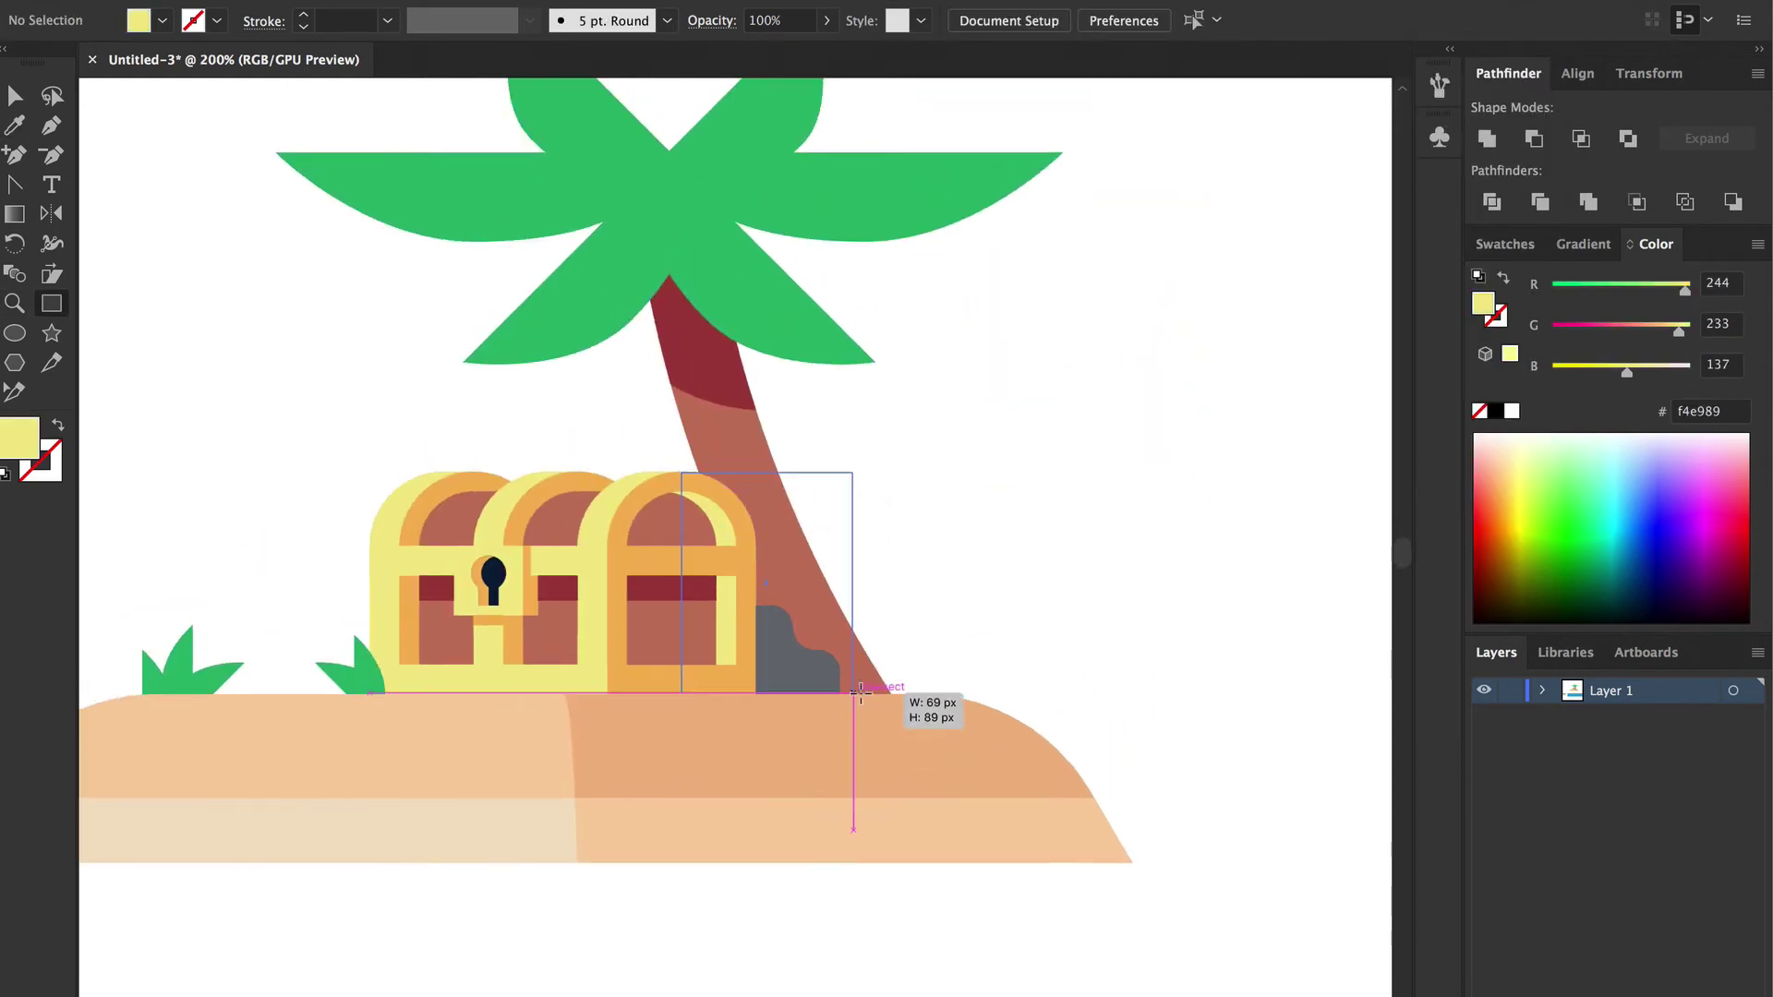
{"action": "left_click_drag", "start_coordinate": [861, 693], "coordinate": [902, 692]}
{"action": "left_click_drag", "start_coordinate": [902, 475], "coordinate": [794, 517]}
{"action": "left_click", "coordinate": [932, 505]}
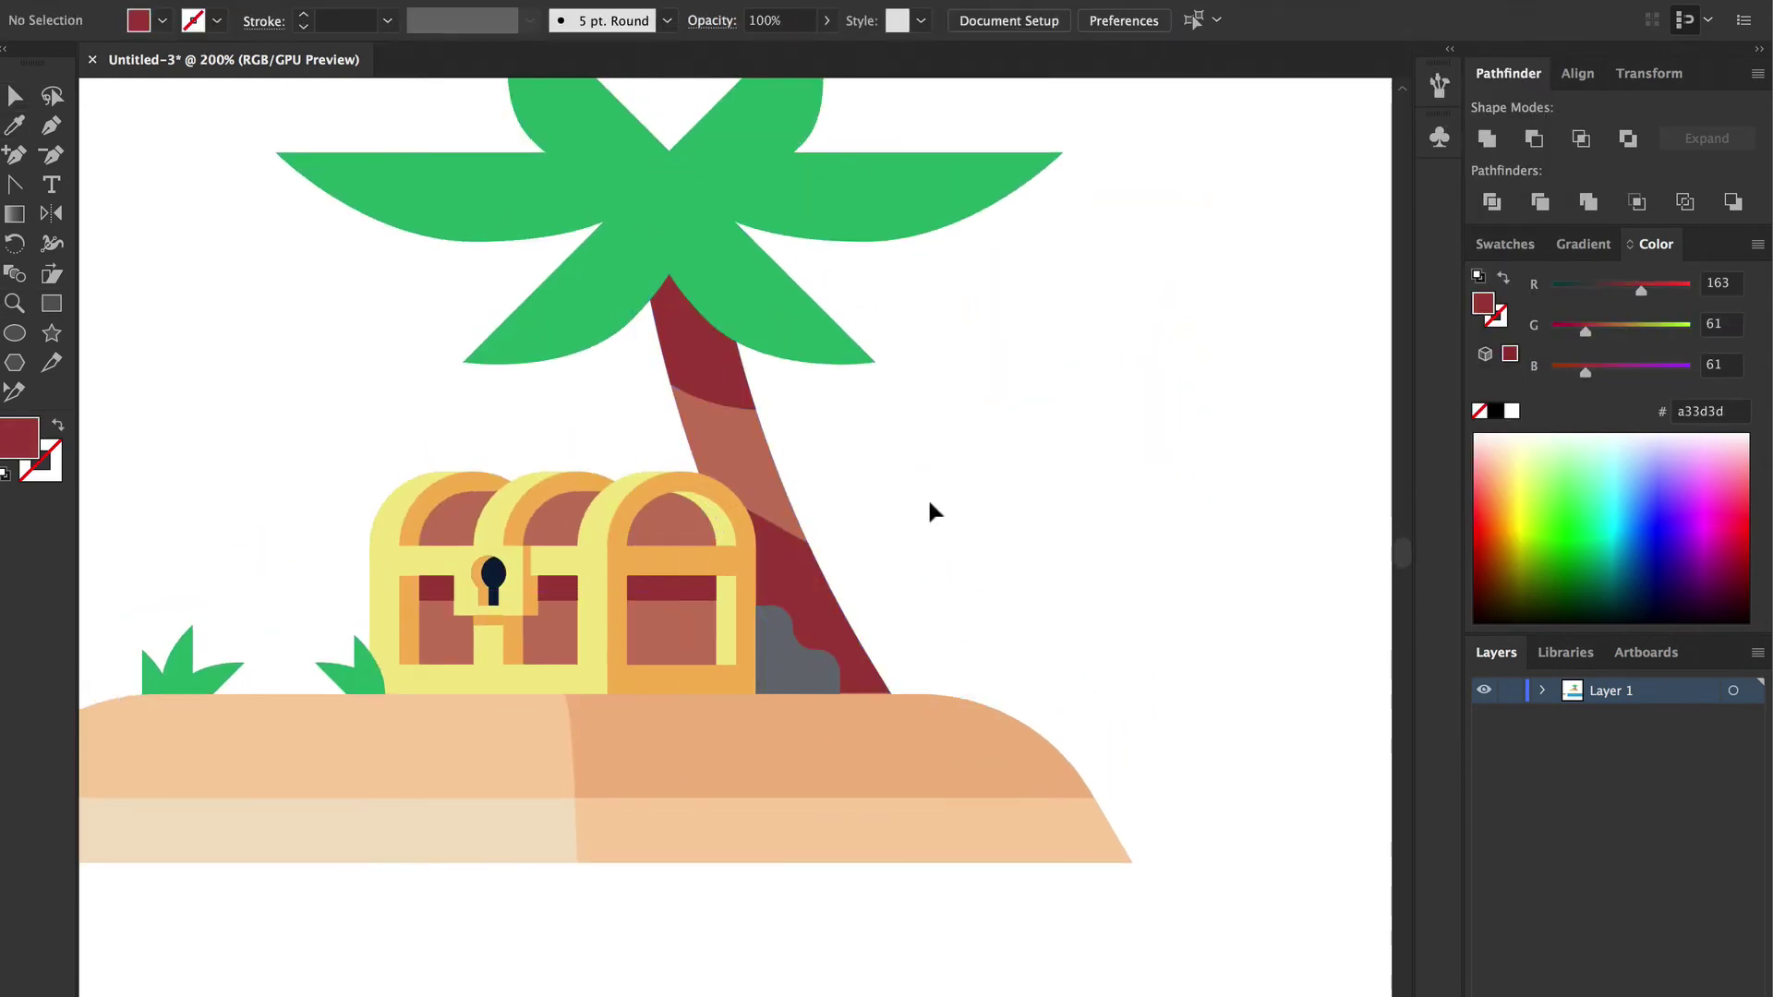
{"action": "left_click", "coordinate": [812, 634]}
{"action": "key", "text": "z"}
{"action": "left_click", "coordinate": [776, 639]}
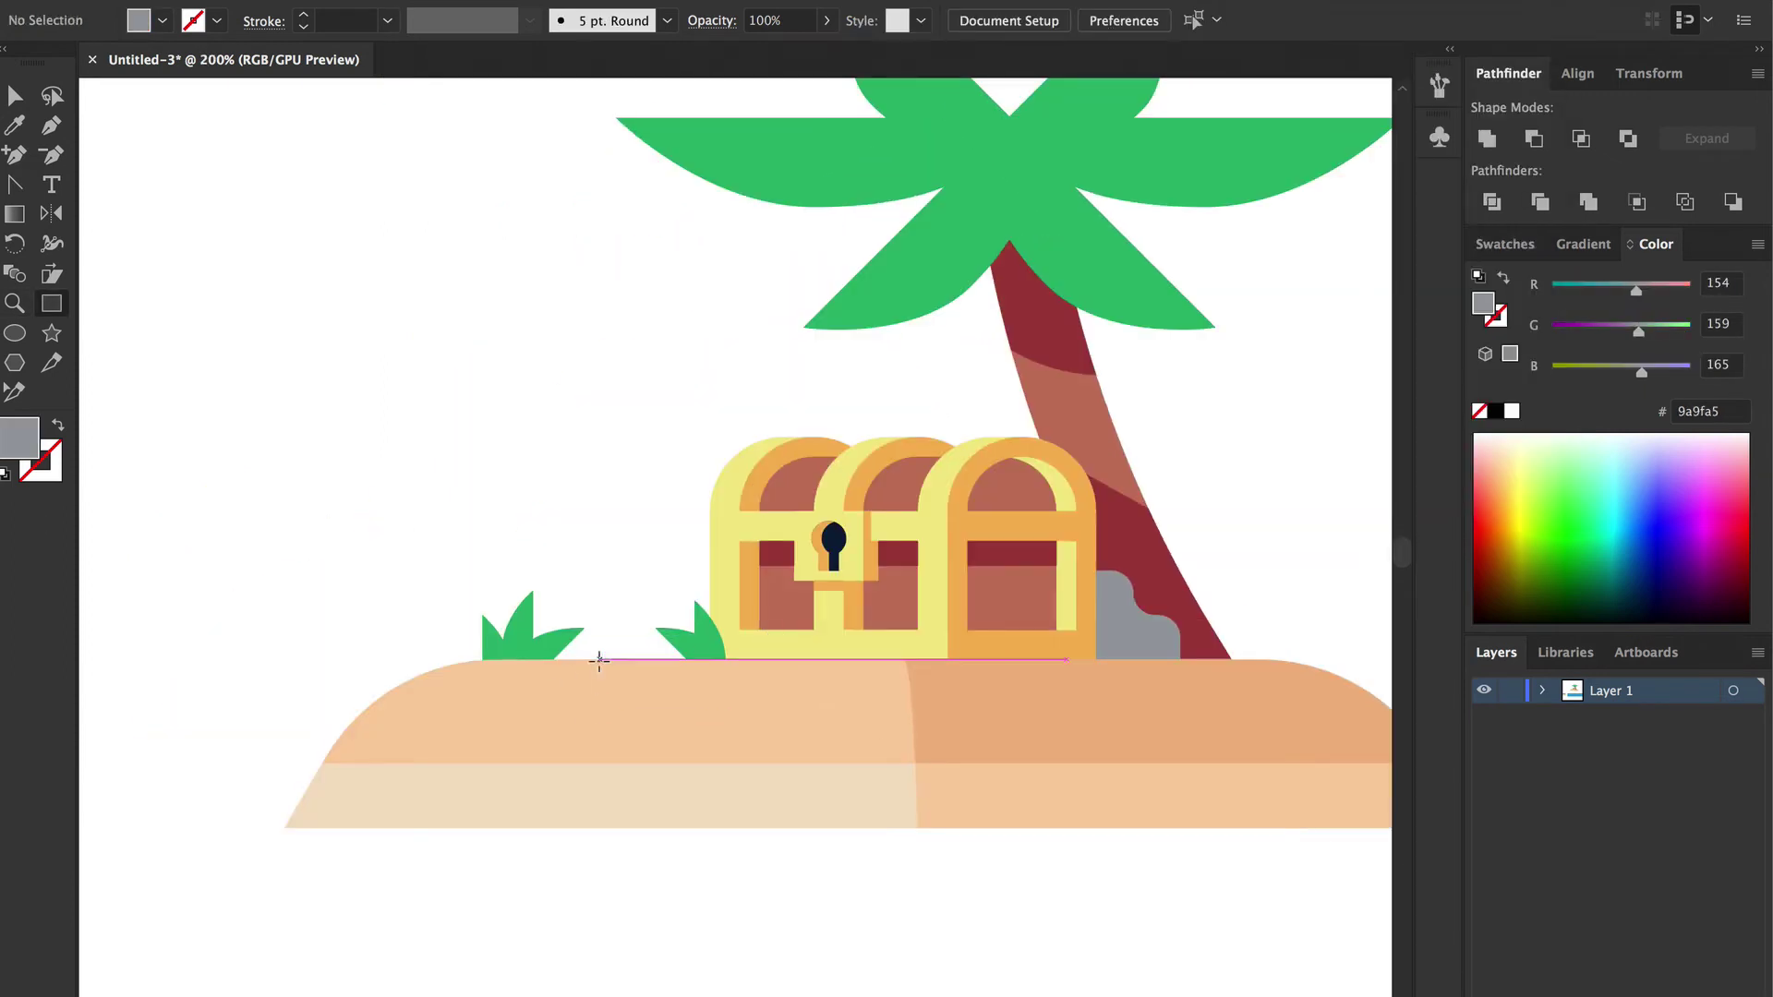
Step: Draw a lens-shaped sand mound on the island edge, copy it left, and send both behind the island in peach
{"action": "scroll", "coordinate": [879, 706], "scroll_direction": "right", "scroll_amount": 5}
{"action": "scroll", "coordinate": [878, 706], "scroll_direction": "up", "scroll_amount": 1}
{"action": "mouse_move", "coordinate": [794, 730]}
{"action": "left_mouse_down"}
{"action": "mouse_move", "coordinate": [863, 730]}
{"action": "mouse_move", "coordinate": [792, 729]}
{"action": "left_mouse_up"}
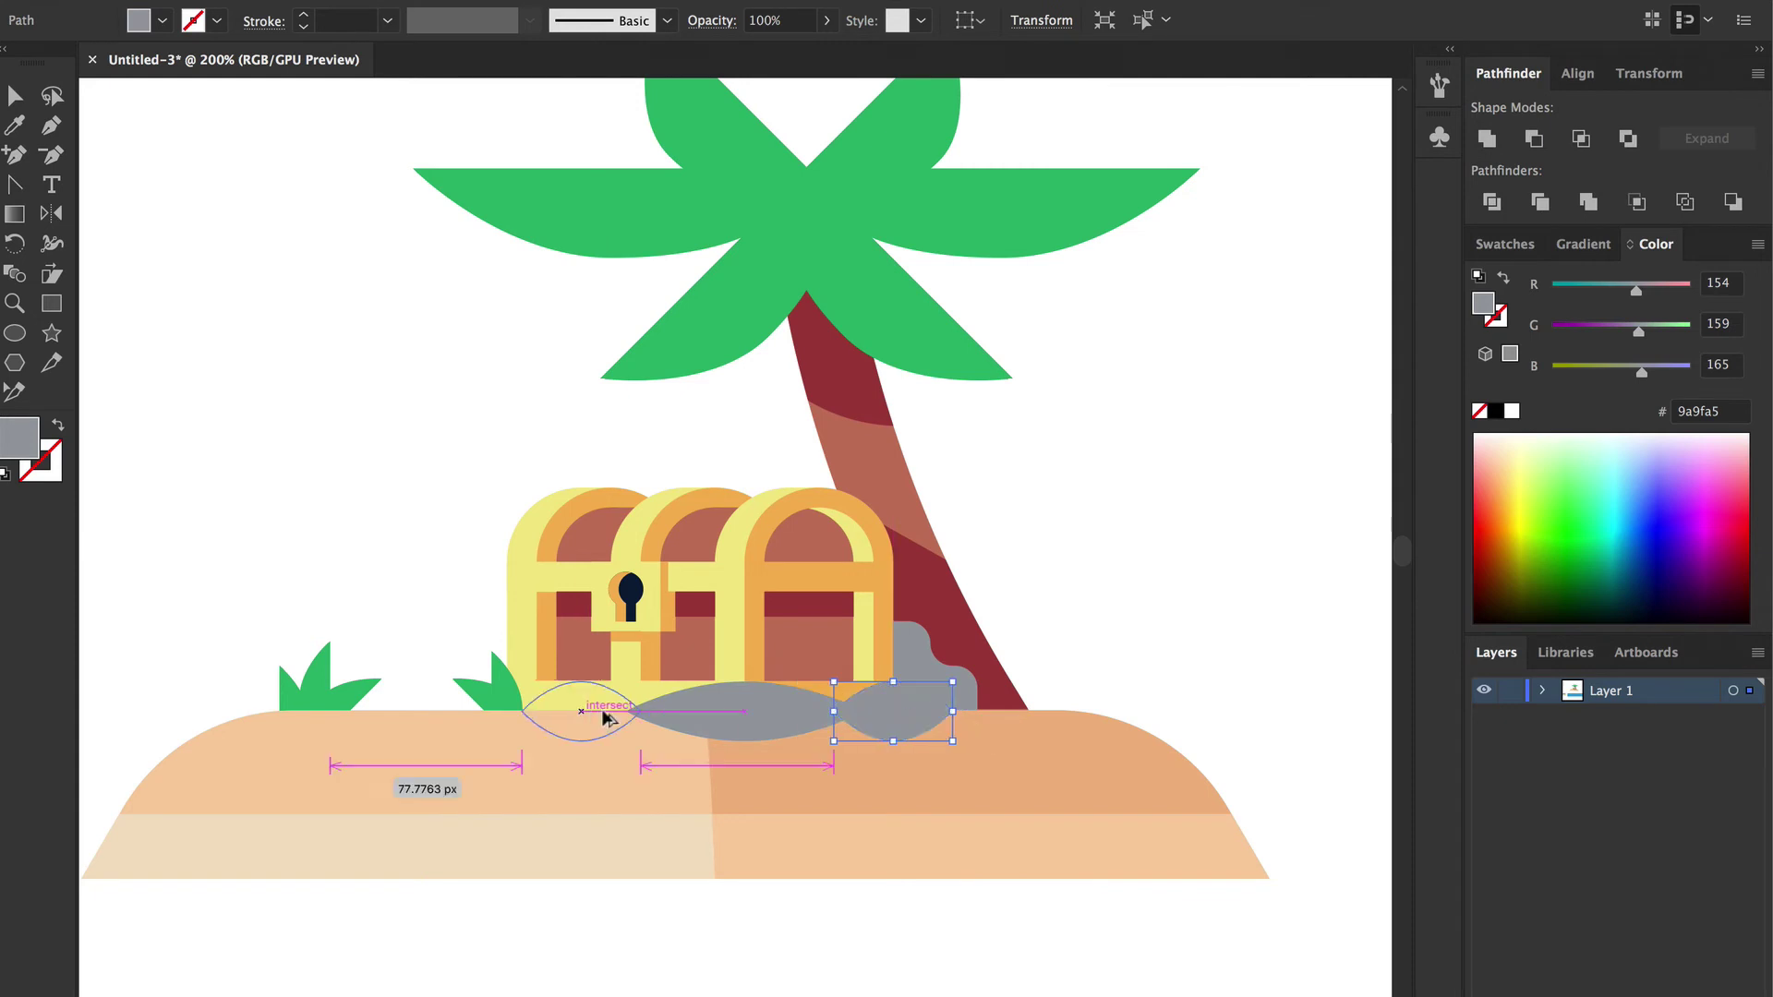
{"action": "left_click_drag", "start_coordinate": [605, 717], "coordinate": [564, 717]}
{"action": "key", "text": "ctrl+shift+bracketright"}
{"action": "left_click", "coordinate": [1167, 613]}
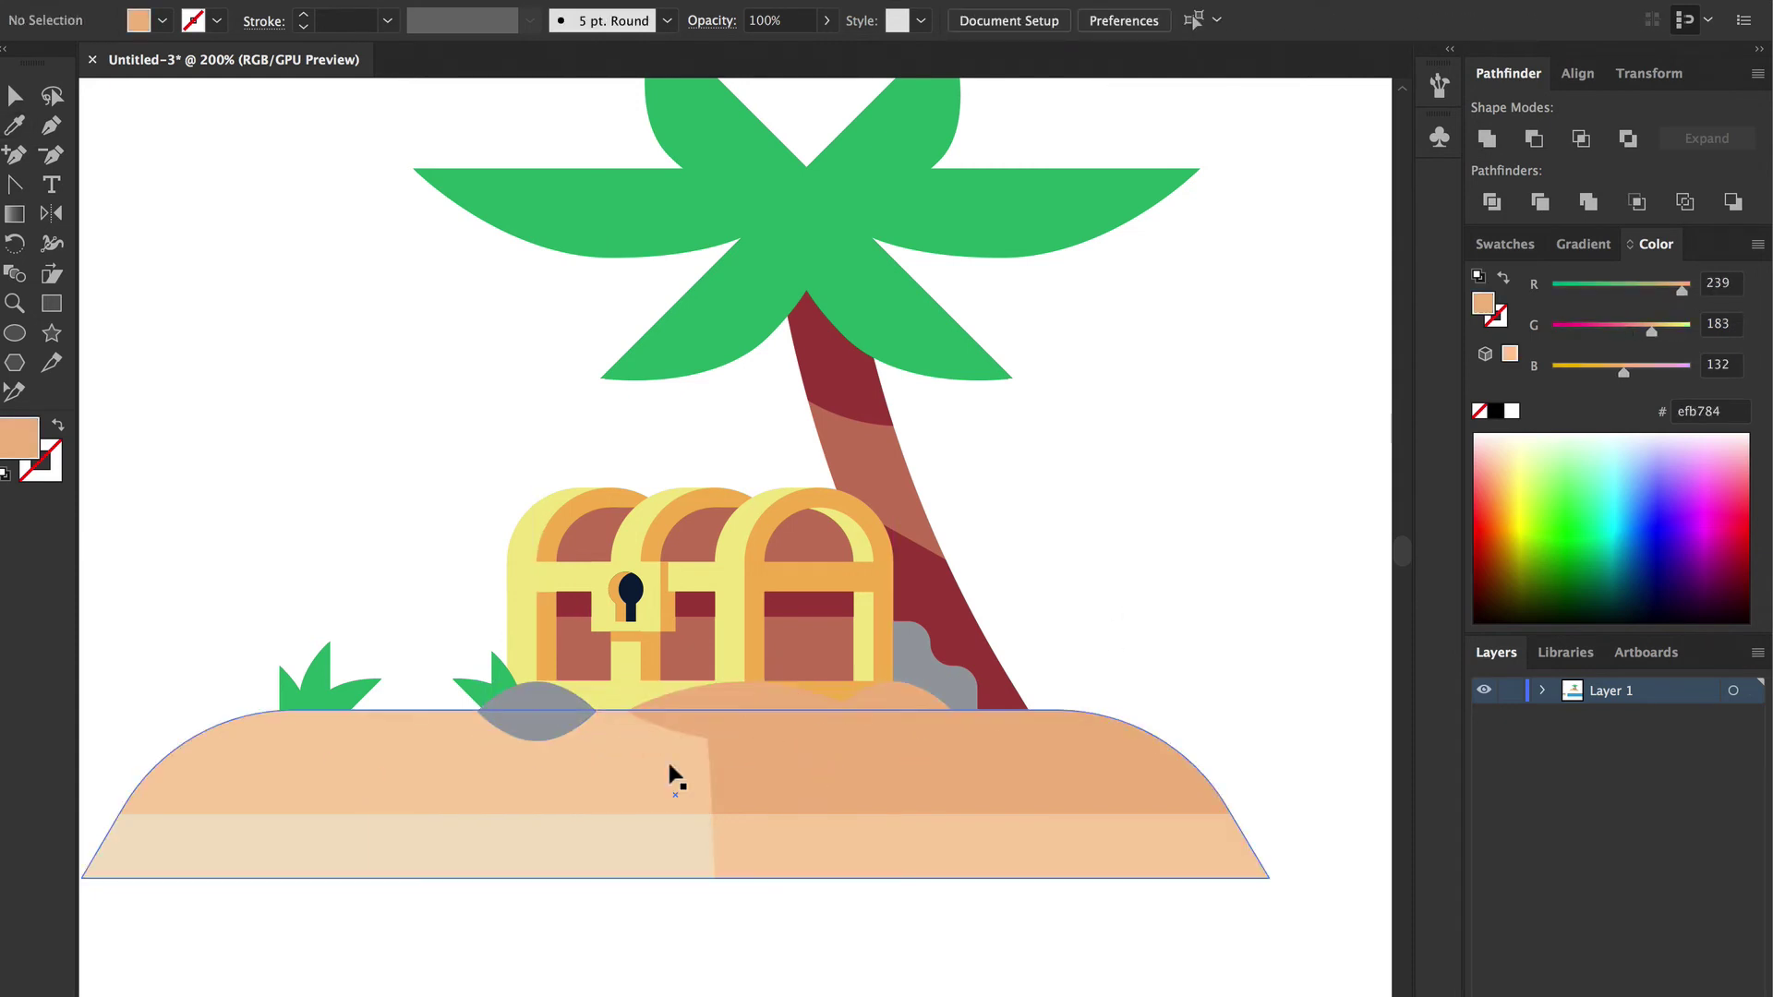
Step: Move a lens under the chest's right side and reshape it into a rounder dome
{"action": "mouse_move", "coordinate": [755, 718]}
{"action": "left_mouse_down"}
{"action": "mouse_move", "coordinate": [939, 709]}
{"action": "mouse_move", "coordinate": [924, 725]}
{"action": "left_mouse_up"}
{"action": "key", "text": "ctrl+shift+a"}
{"action": "left_click_drag", "start_coordinate": [717, 734], "coordinate": [827, 709]}
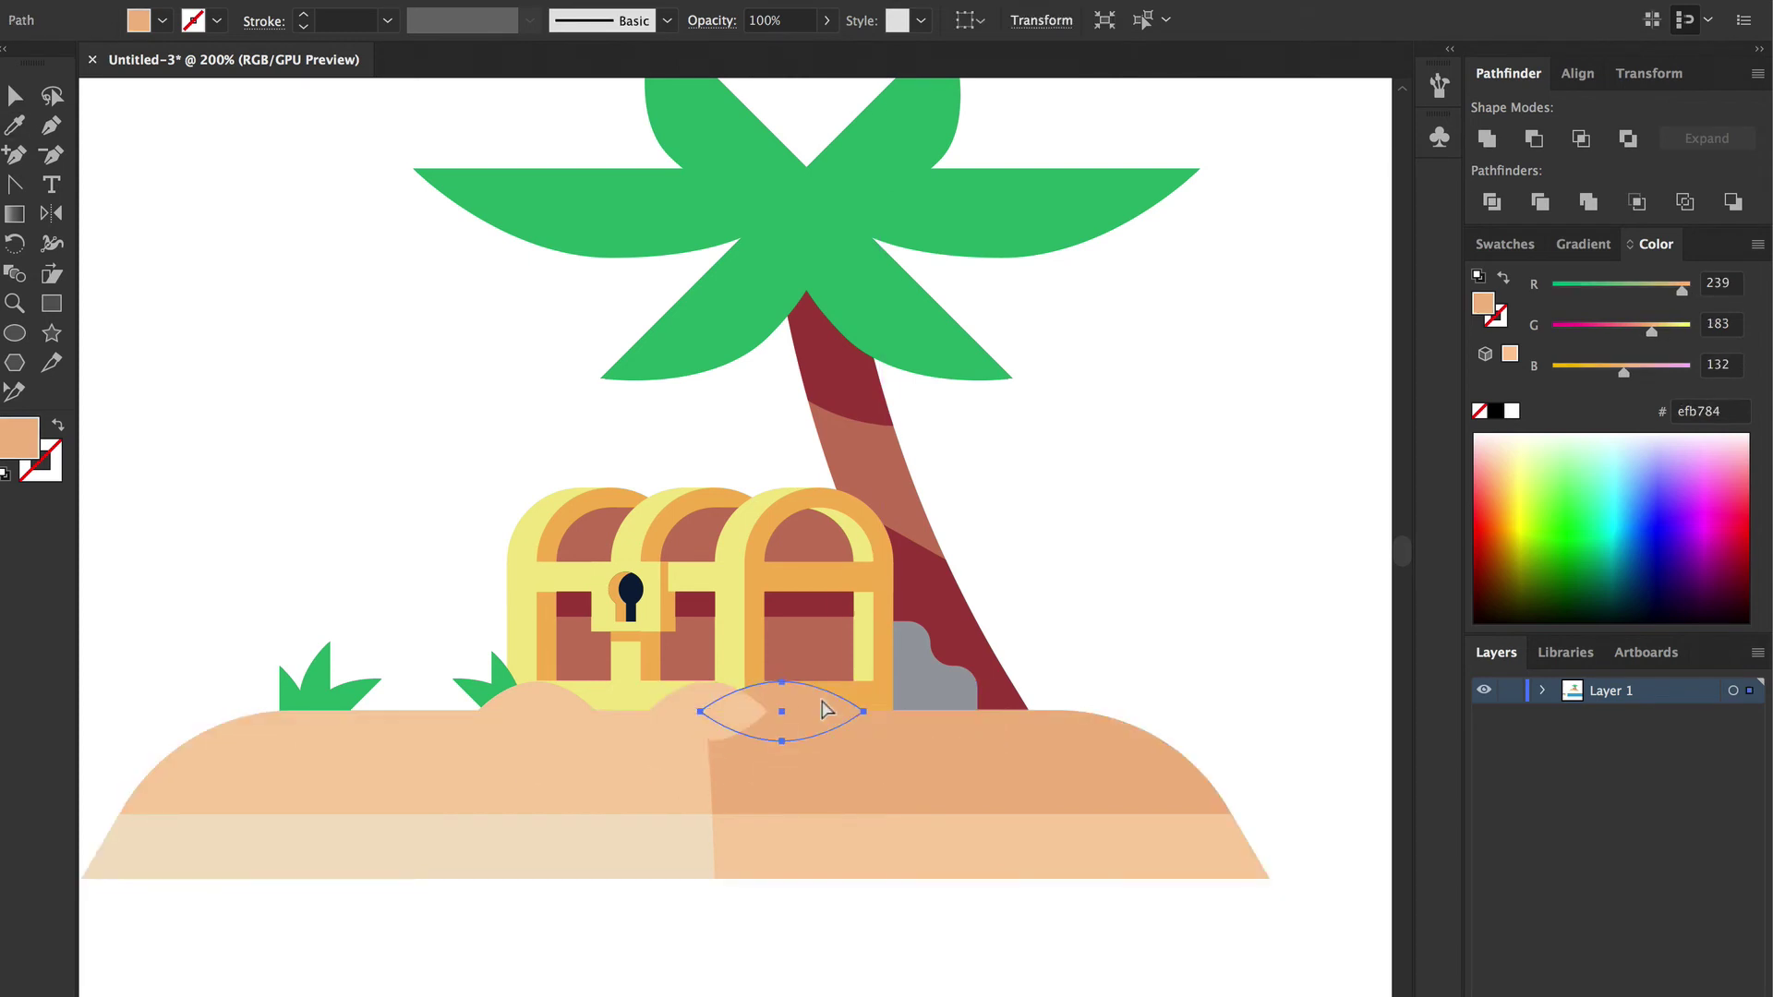
{"action": "key", "text": "ctrl+plus"}
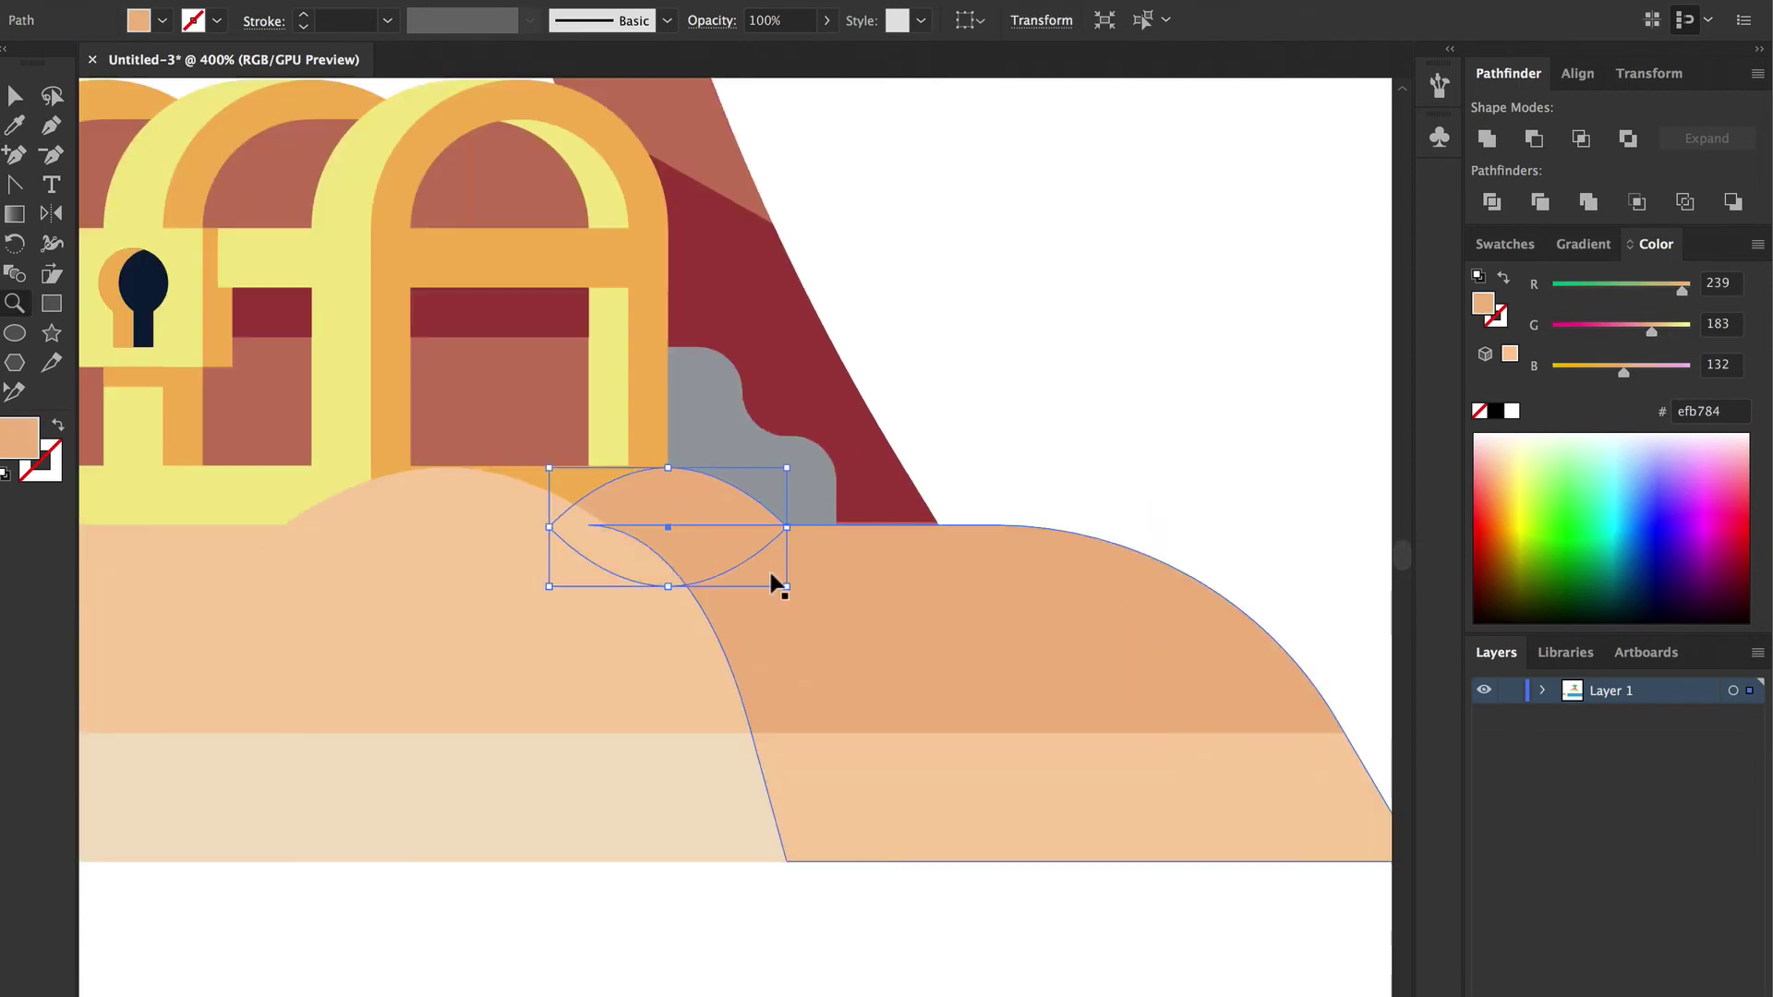
{"action": "left_click_drag", "start_coordinate": [439, 503], "coordinate": [693, 502]}
{"action": "left_click", "coordinate": [1166, 289]}
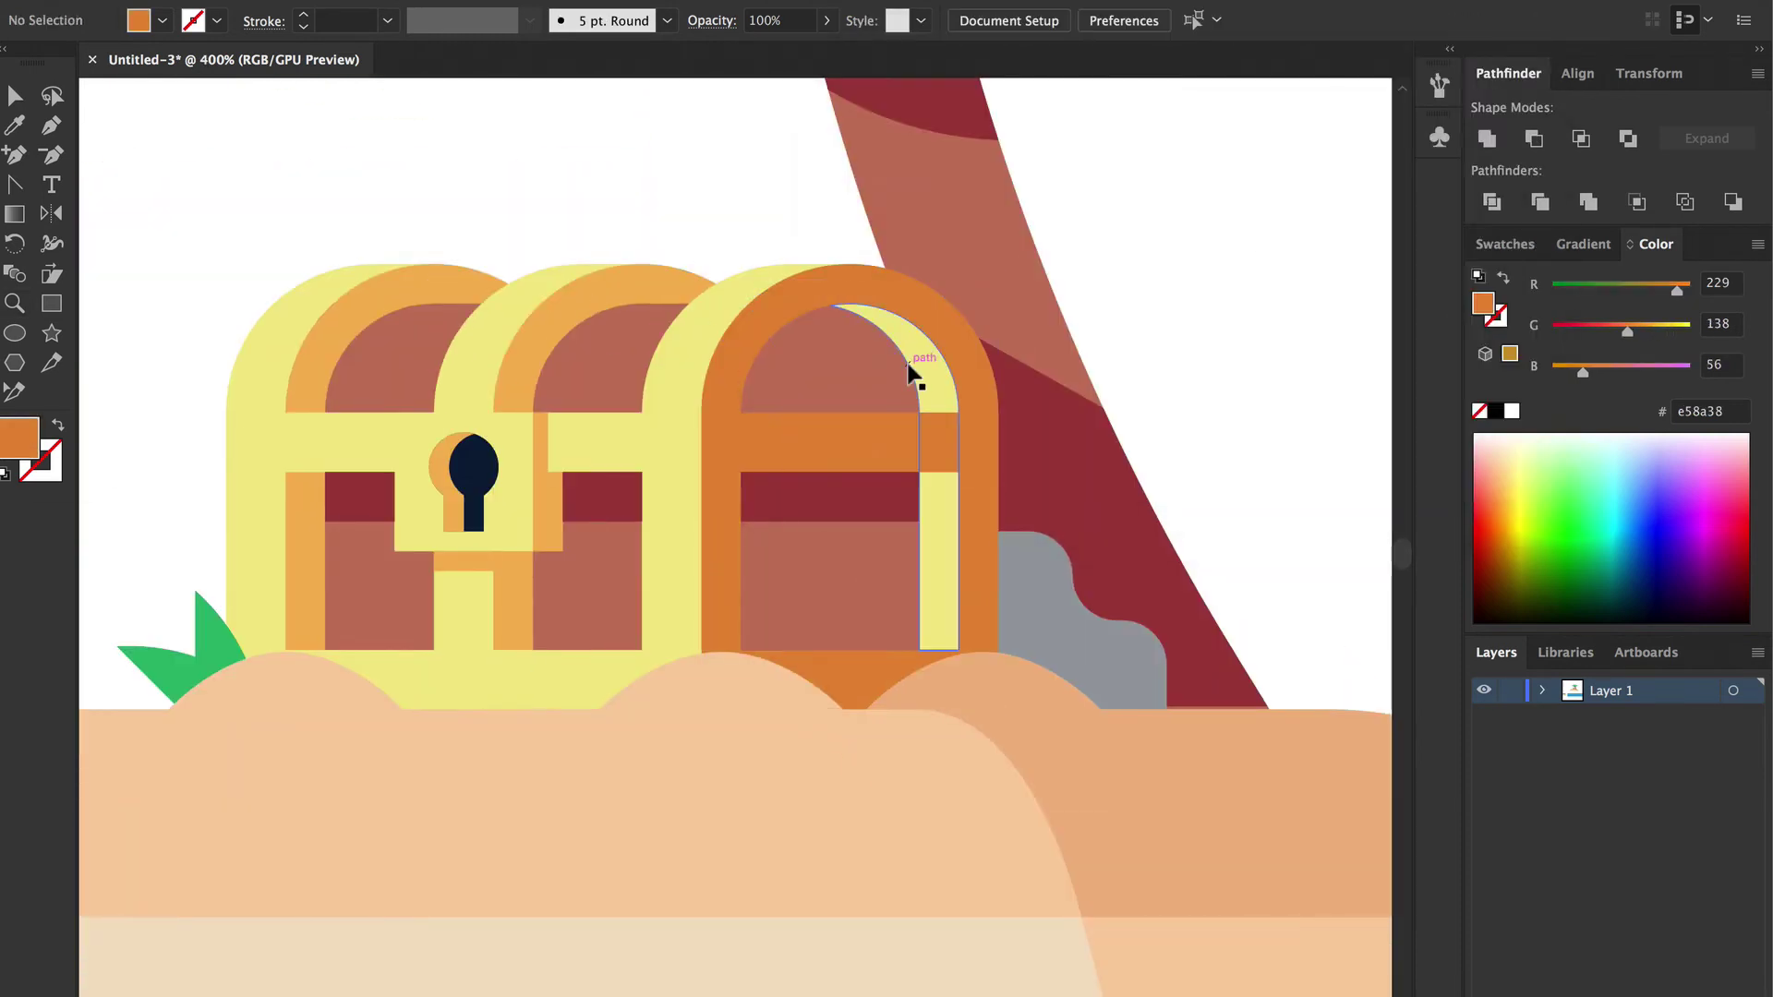
Step: Recolour the chest panel below the keyhole a darker red
{"action": "left_click", "coordinate": [464, 561]}
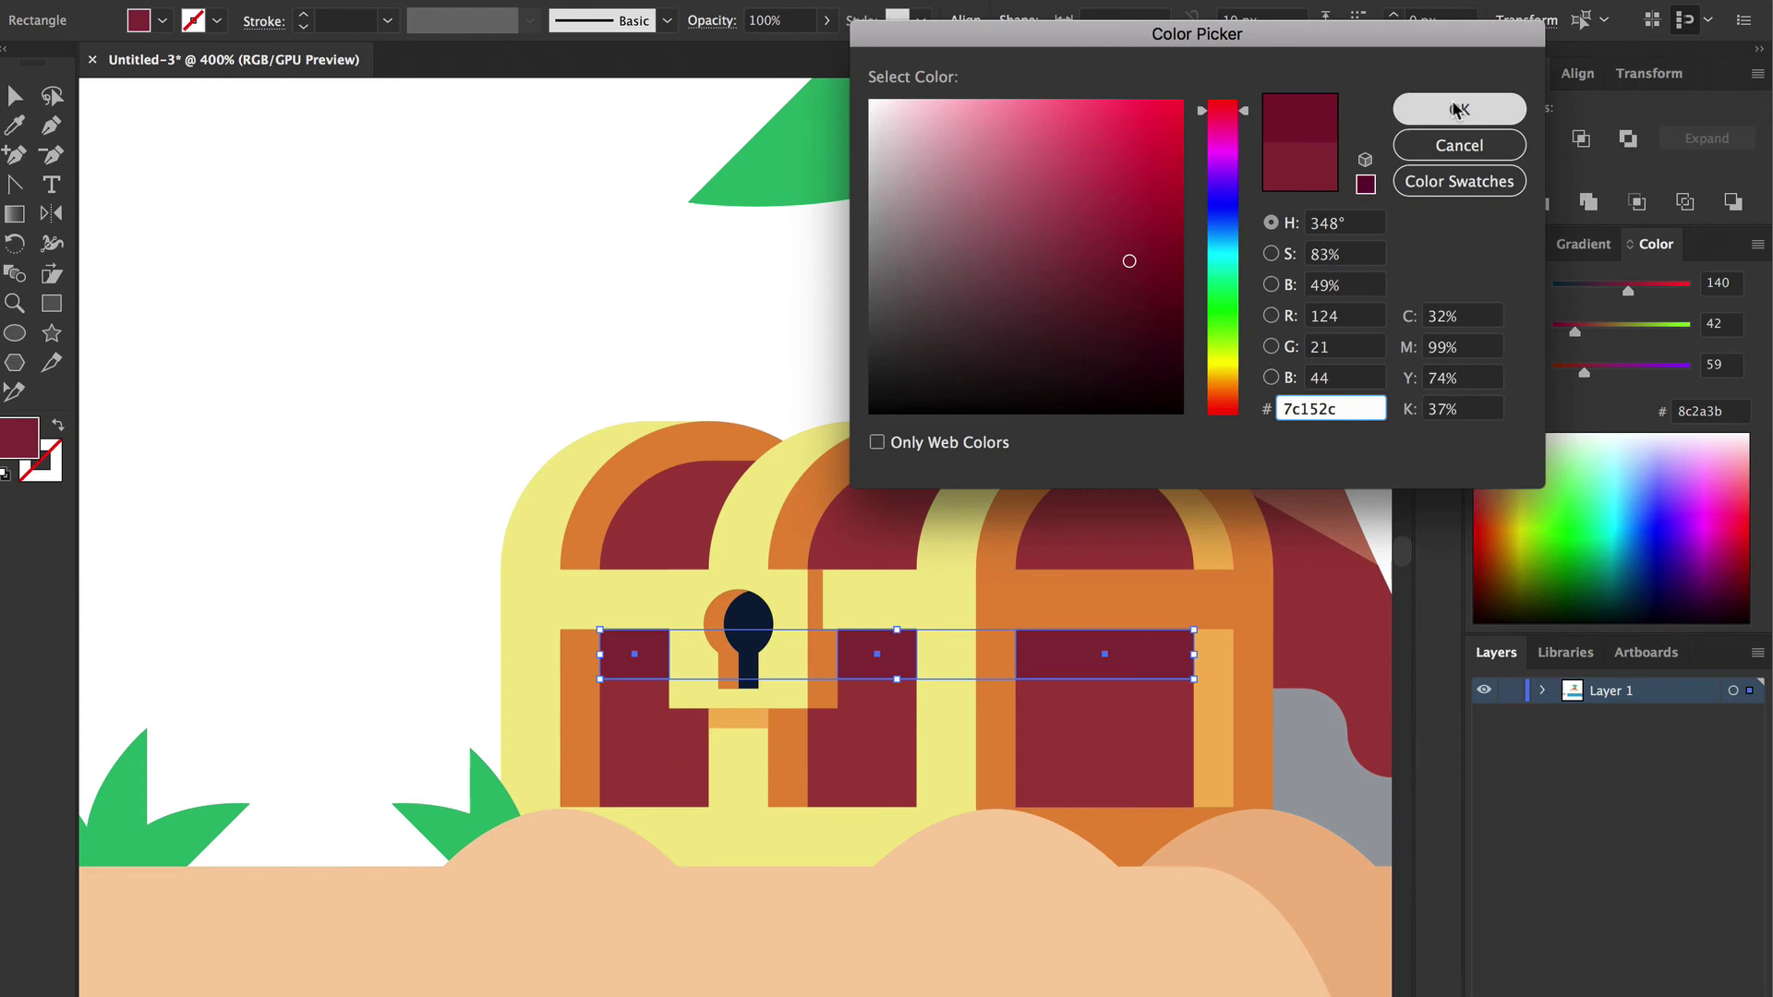
{"action": "left_click", "coordinate": [1455, 109]}
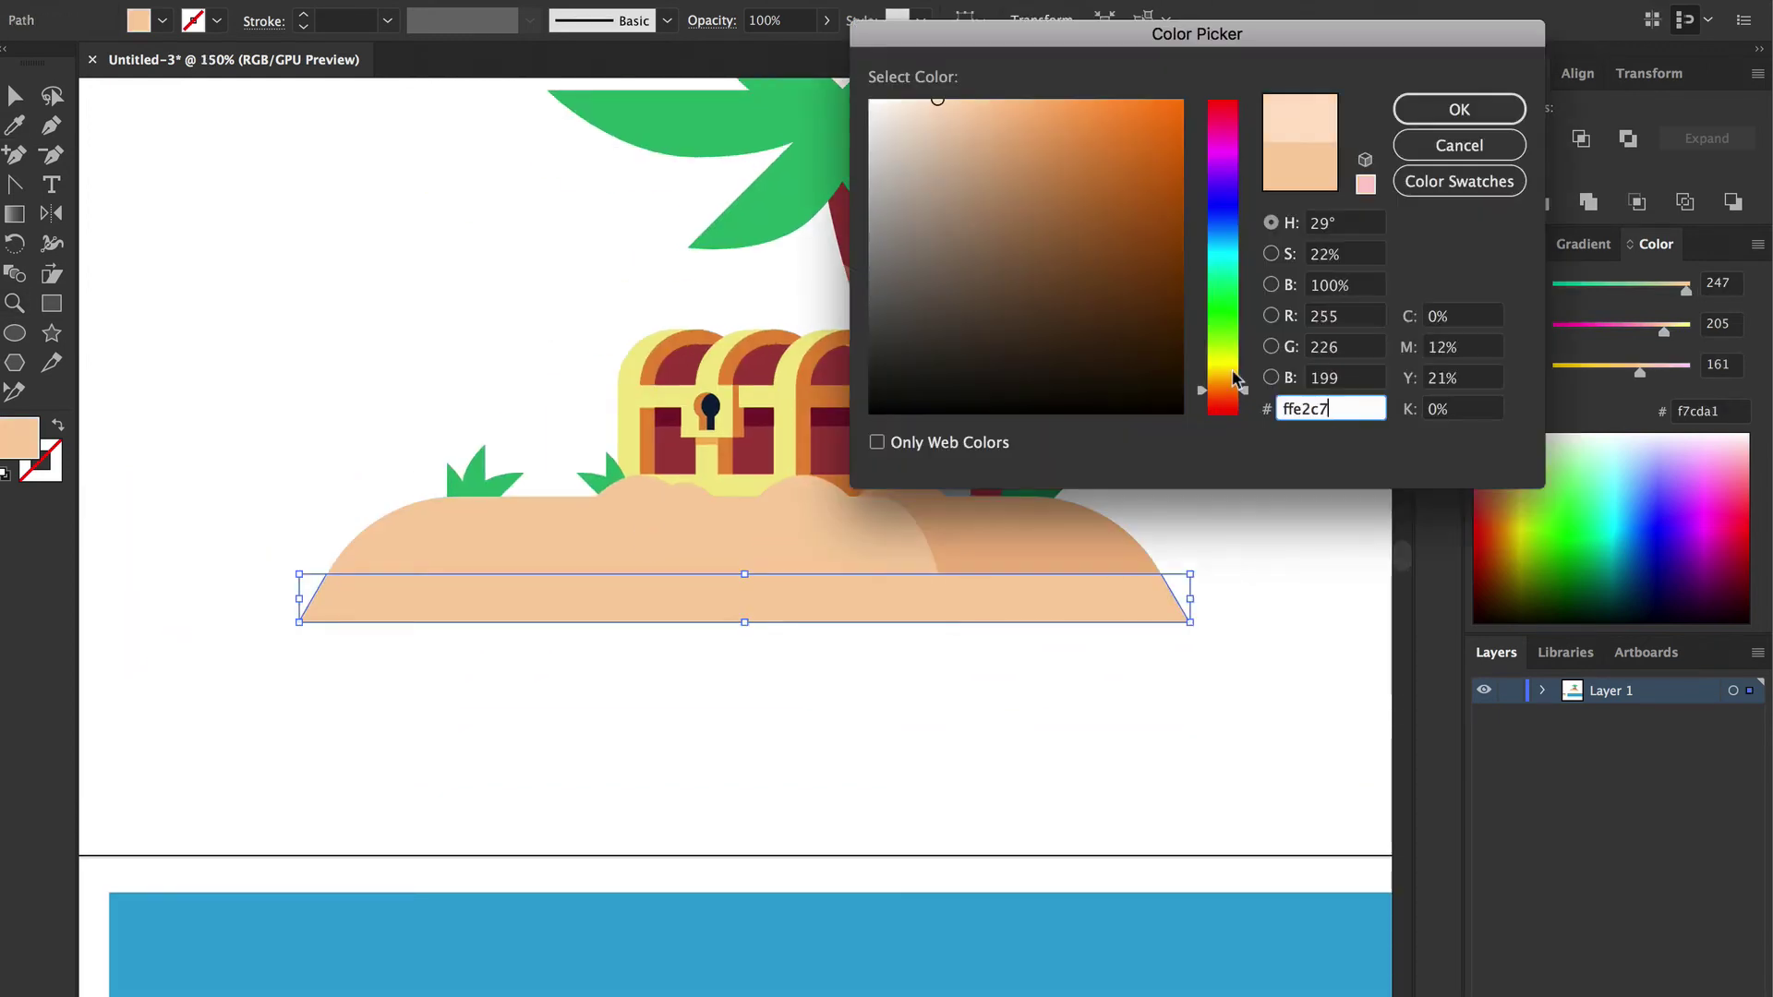
Step: Speckle the island sand with four small dark and light dots, then zoom out
{"action": "left_click_drag", "start_coordinate": [507, 602], "coordinate": [521, 616]}
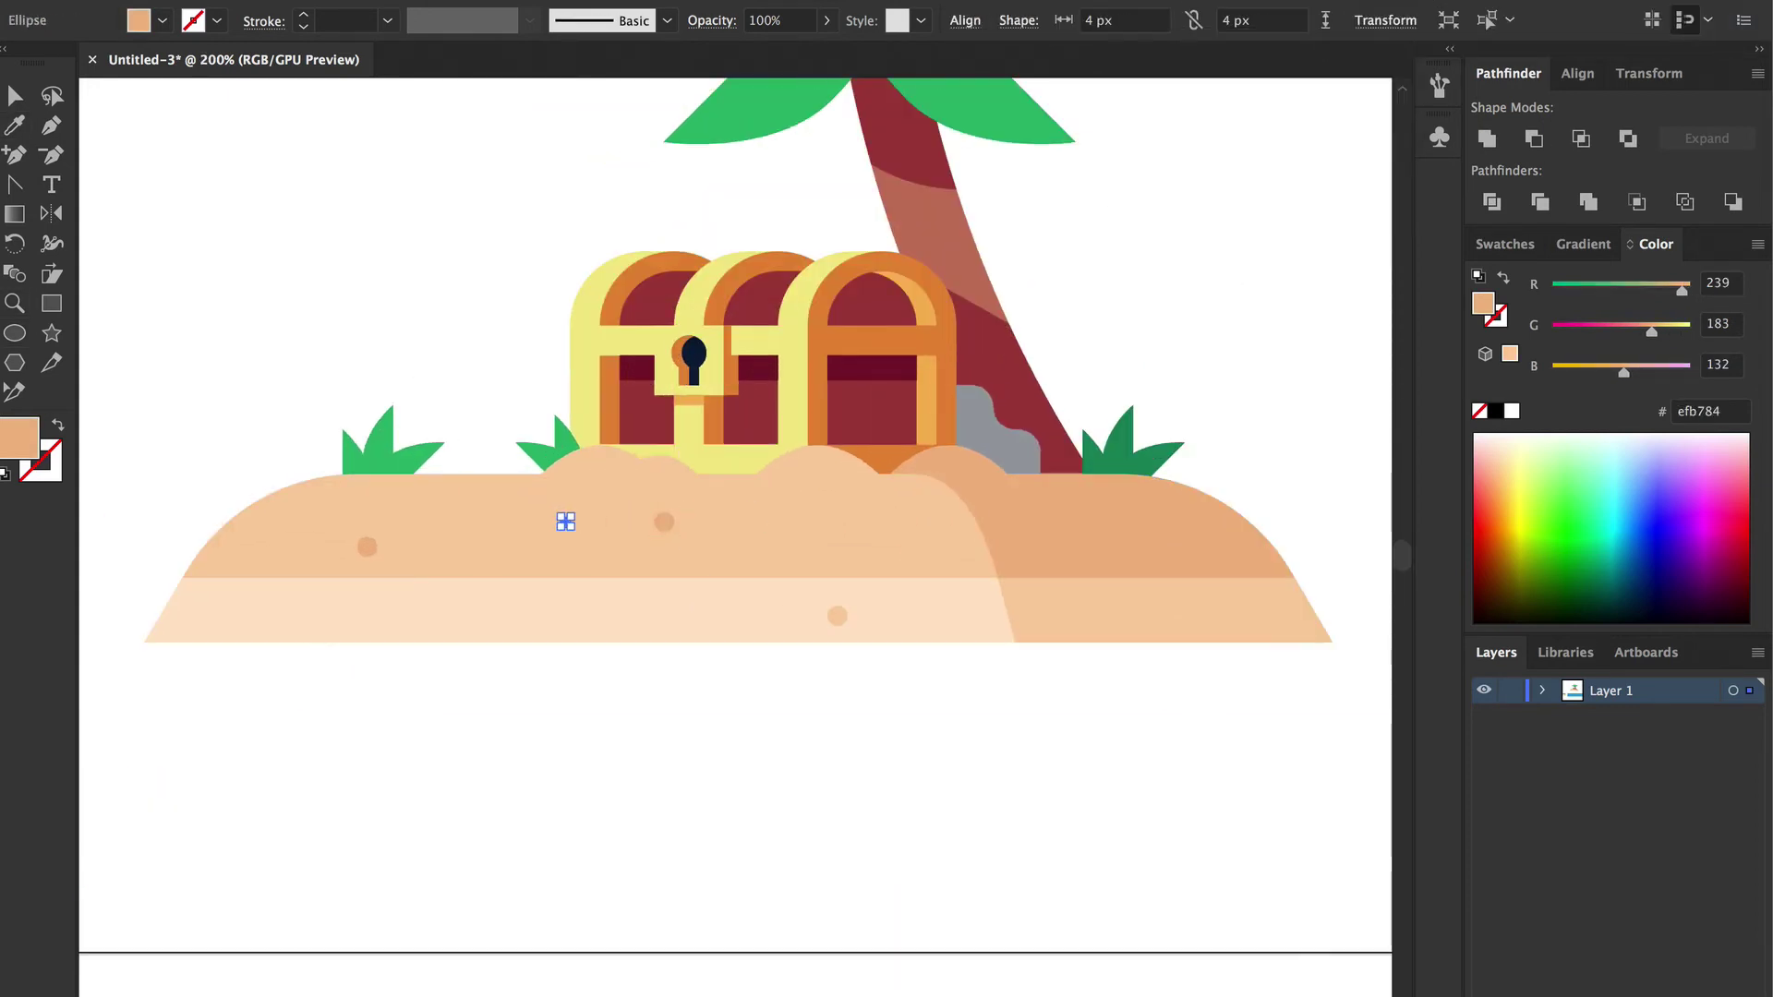
{"action": "key", "text": "ctrl+shift+a"}
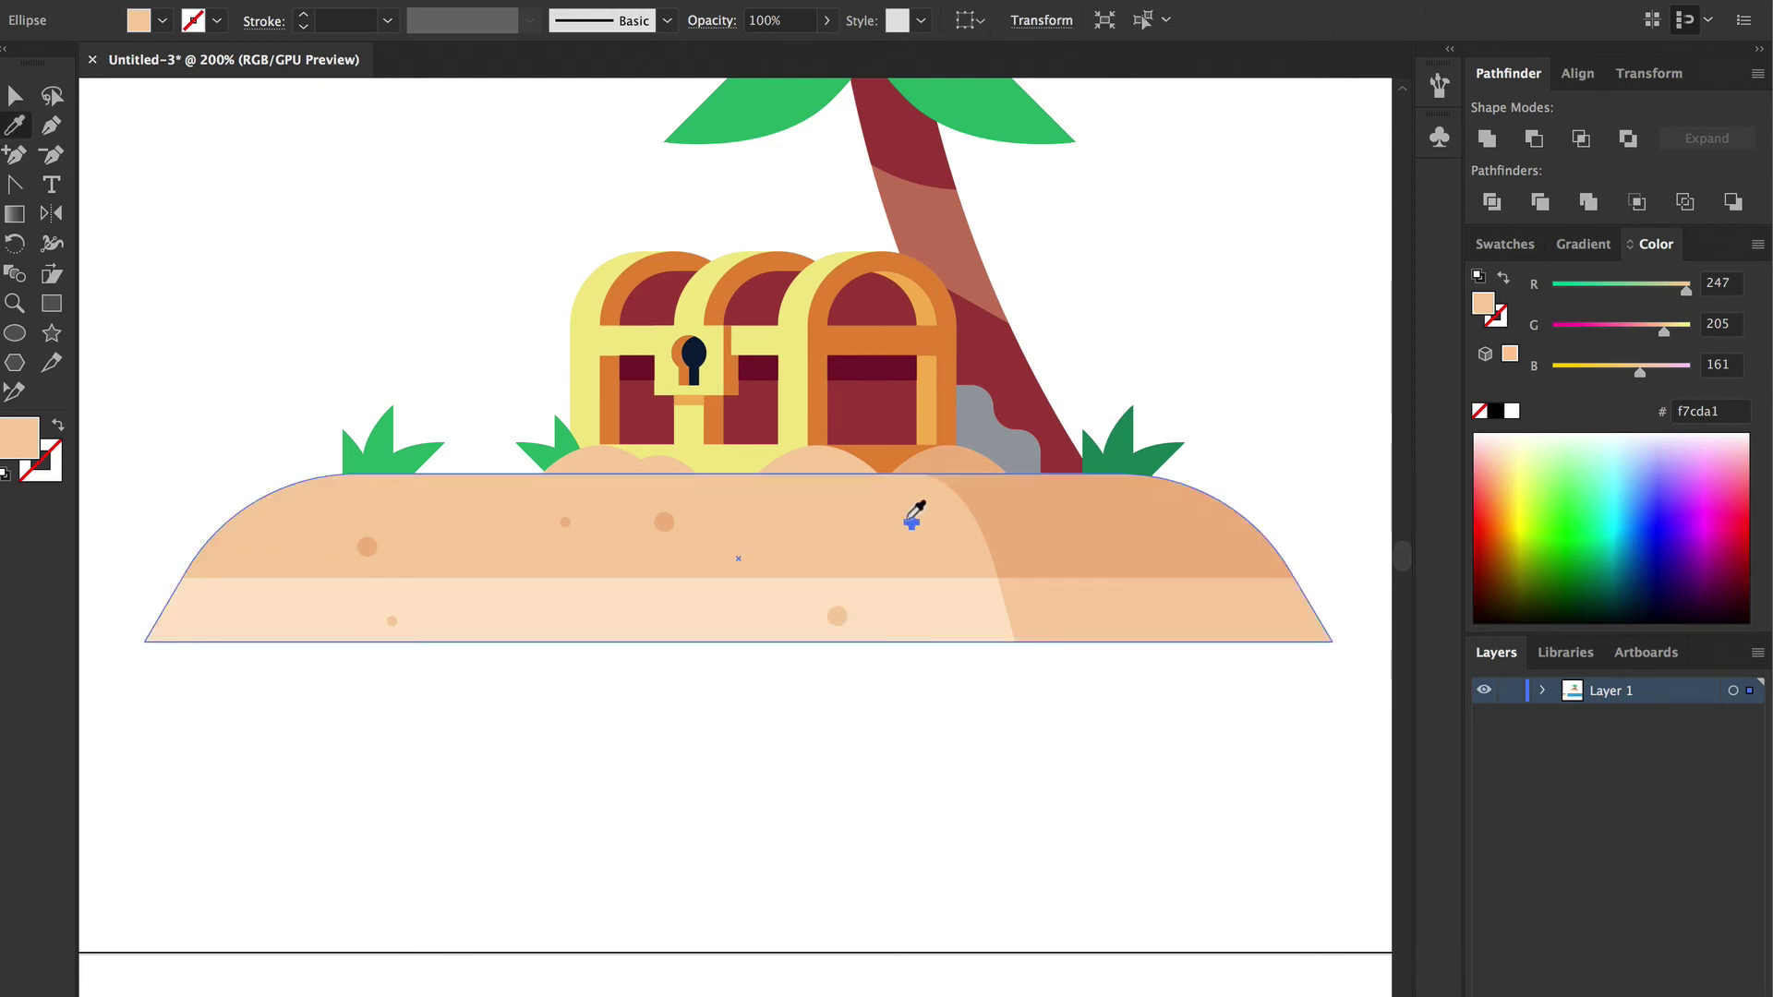
{"action": "left_click_drag", "start_coordinate": [909, 519], "coordinate": [914, 527]}
{"action": "left_click_drag", "start_coordinate": [1107, 592], "coordinate": [1114, 600]}
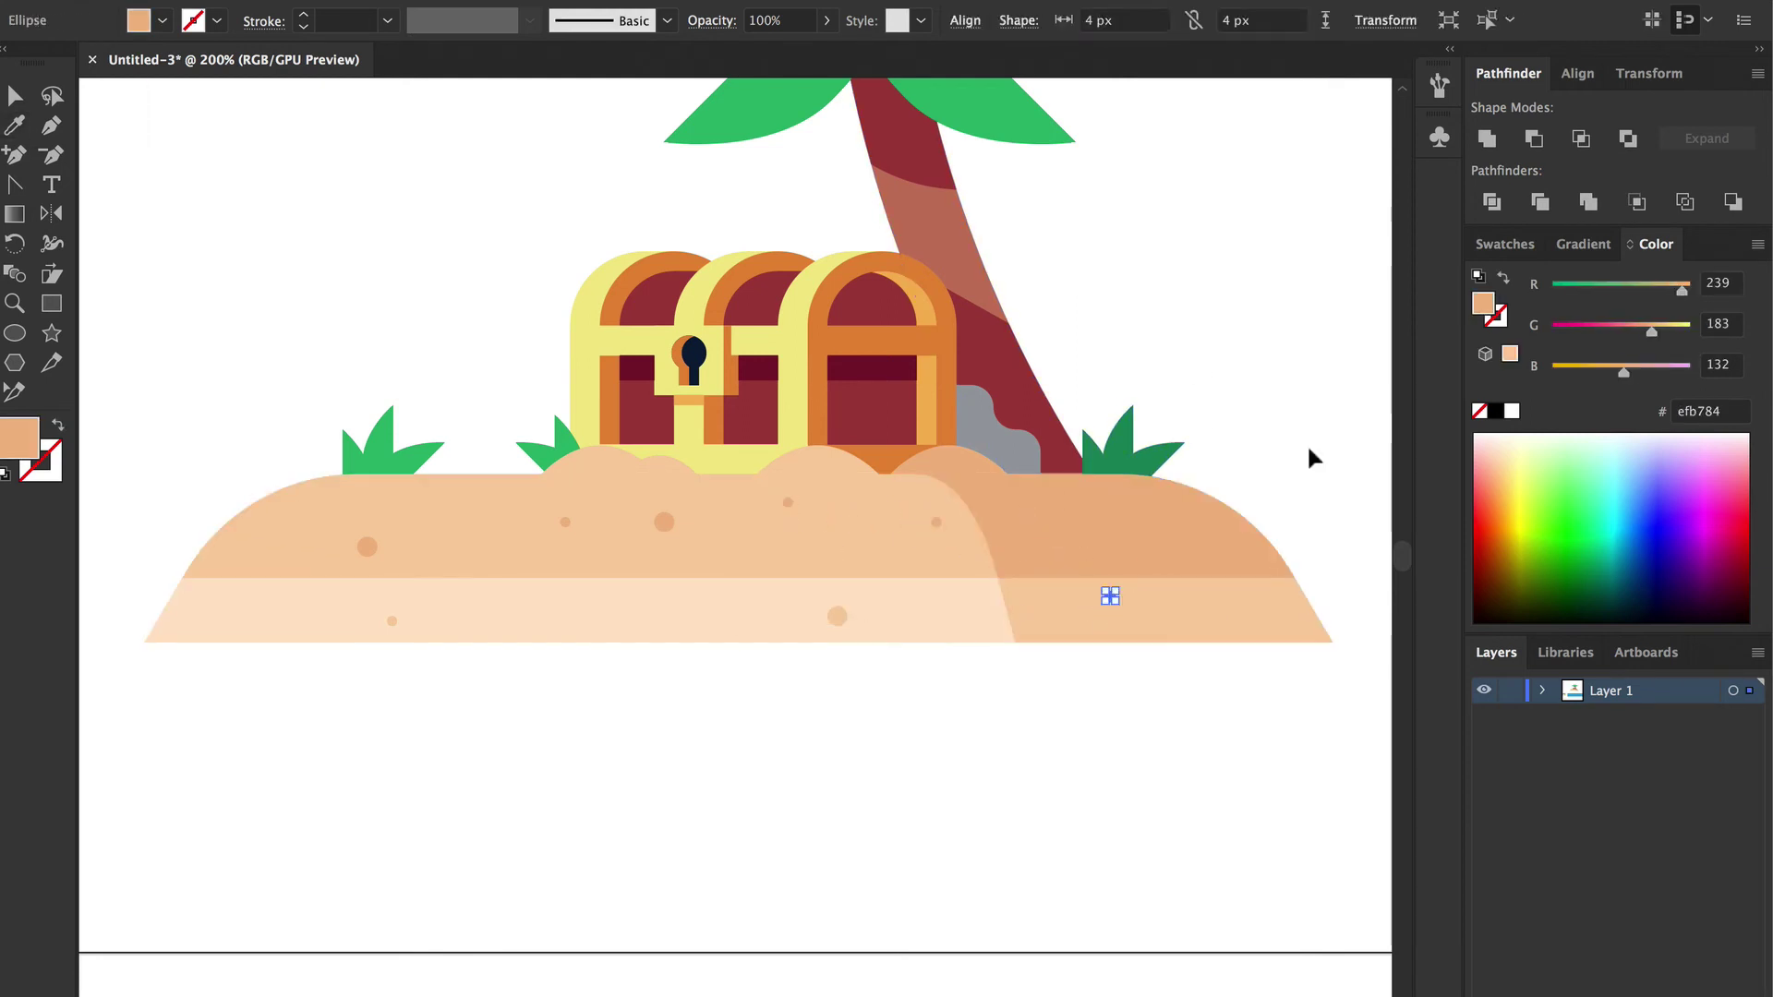
{"action": "left_click_drag", "start_coordinate": [1162, 518], "coordinate": [1170, 526]}
{"action": "key", "text": "ctrl+shift+a"}
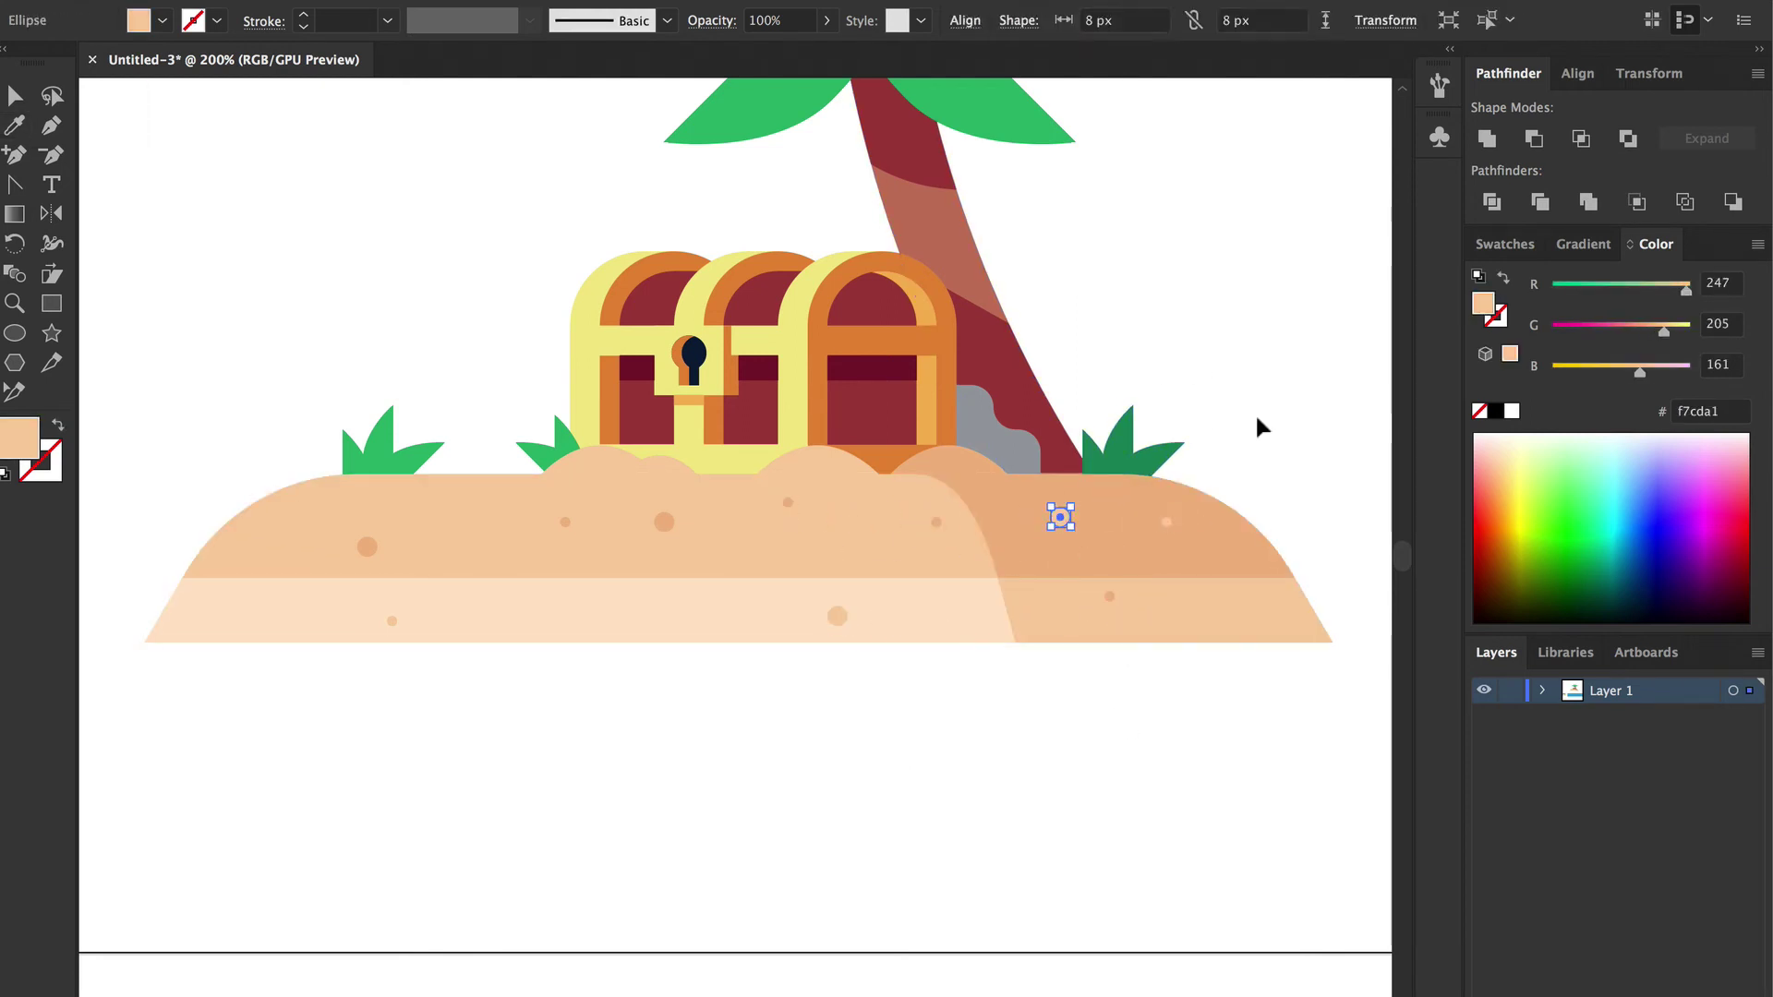
{"action": "key", "text": "ctrl+shift+a"}
{"action": "key", "text": "ctrl+minus"}
{"action": "left_click", "coordinate": [676, 686]}
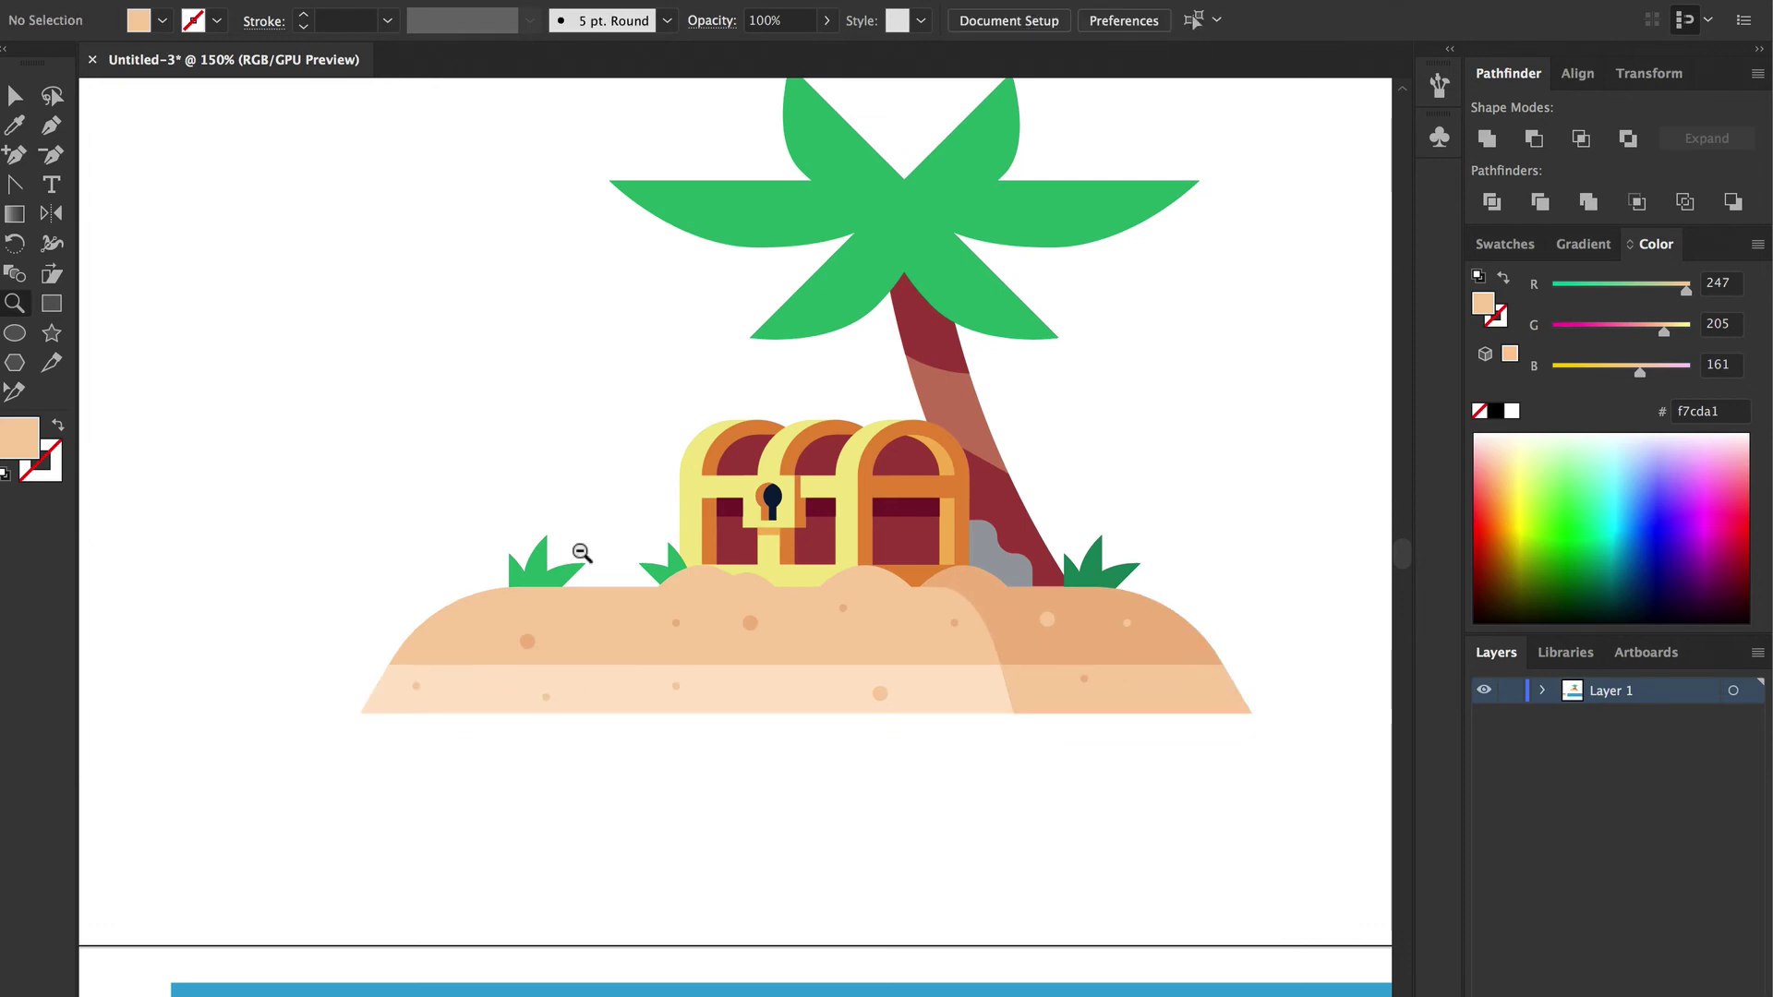
Step: Sample the darker grass green and zoom in on the treasure chest
{"action": "scroll", "coordinate": [582, 553], "scroll_direction": "up", "scroll_amount": 2}
{"action": "scroll", "coordinate": [764, 674], "scroll_direction": "down", "scroll_amount": 4}
{"action": "scroll", "coordinate": [748, 586], "scroll_direction": "up", "scroll_amount": 4}
{"action": "left_click", "coordinate": [635, 602]}
{"action": "left_click", "coordinate": [701, 579]}
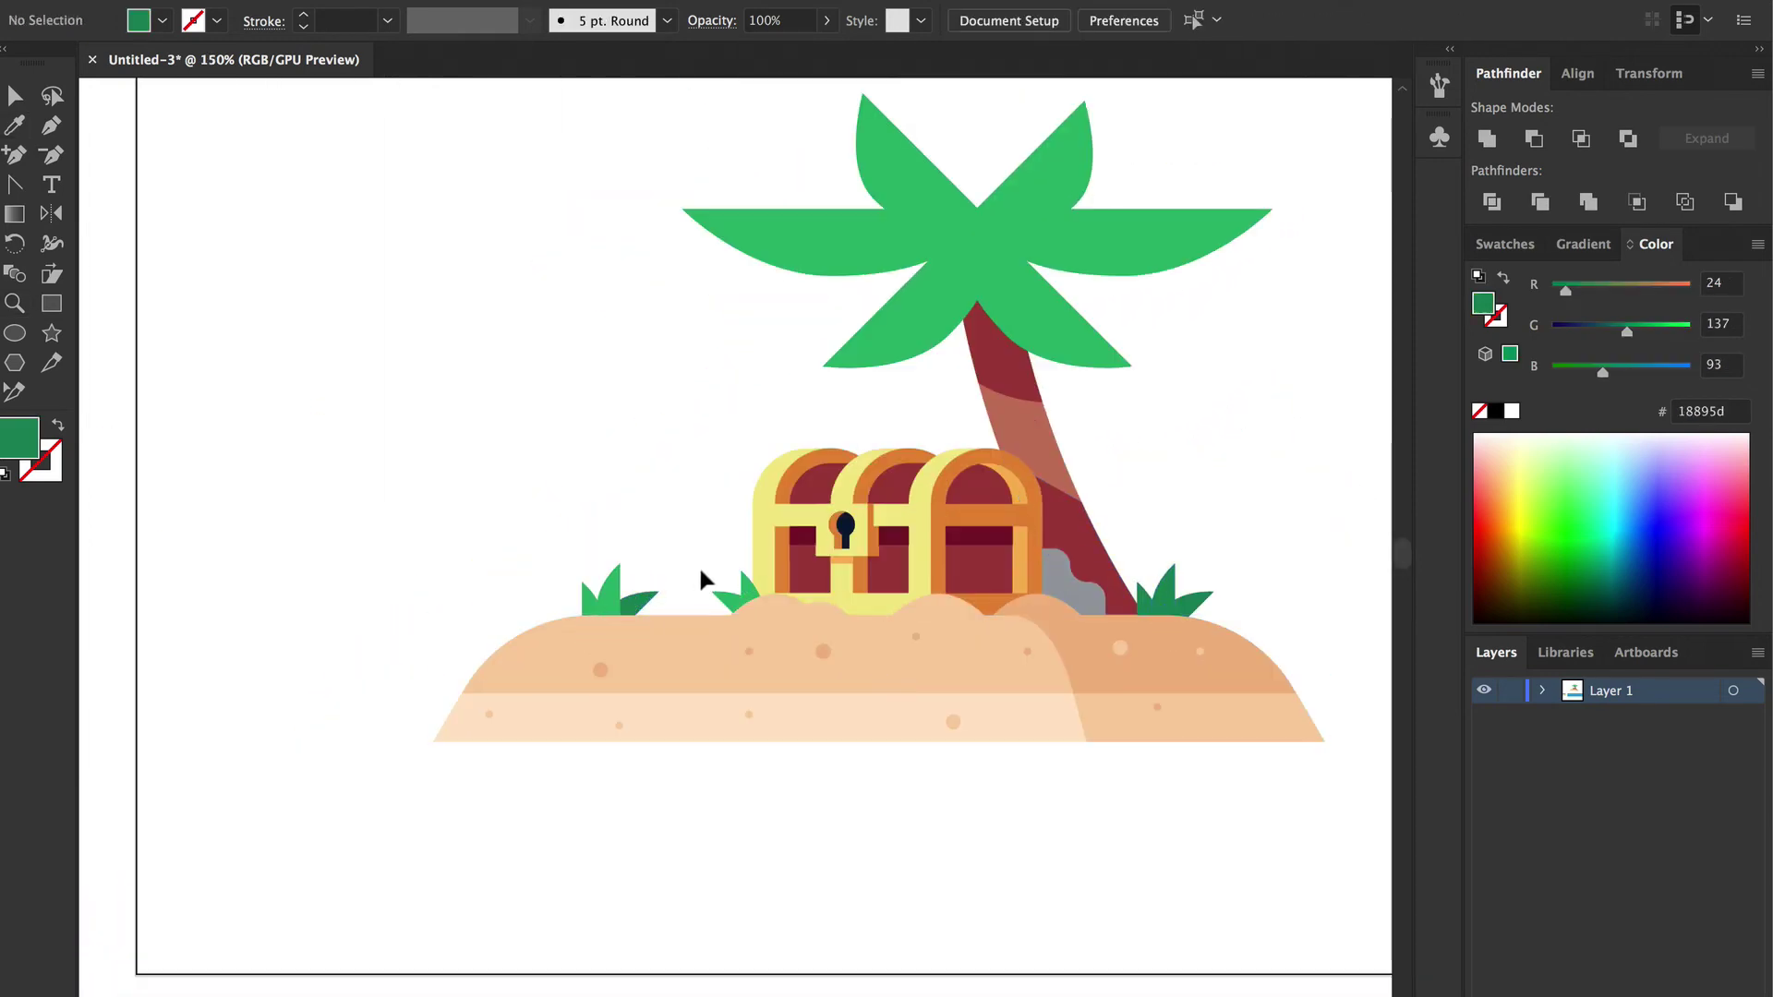
{"action": "scroll", "coordinate": [701, 579], "scroll_direction": "down", "scroll_amount": 3}
{"action": "scroll", "coordinate": [735, 602], "scroll_direction": "up", "scroll_amount": 5}
{"action": "scroll", "coordinate": [735, 602], "scroll_direction": "right", "scroll_amount": 3}
{"action": "scroll", "coordinate": [811, 443], "scroll_direction": "left", "scroll_amount": 1}
{"action": "key", "text": "z"}
{"action": "key", "text": "ctrl+minus"}
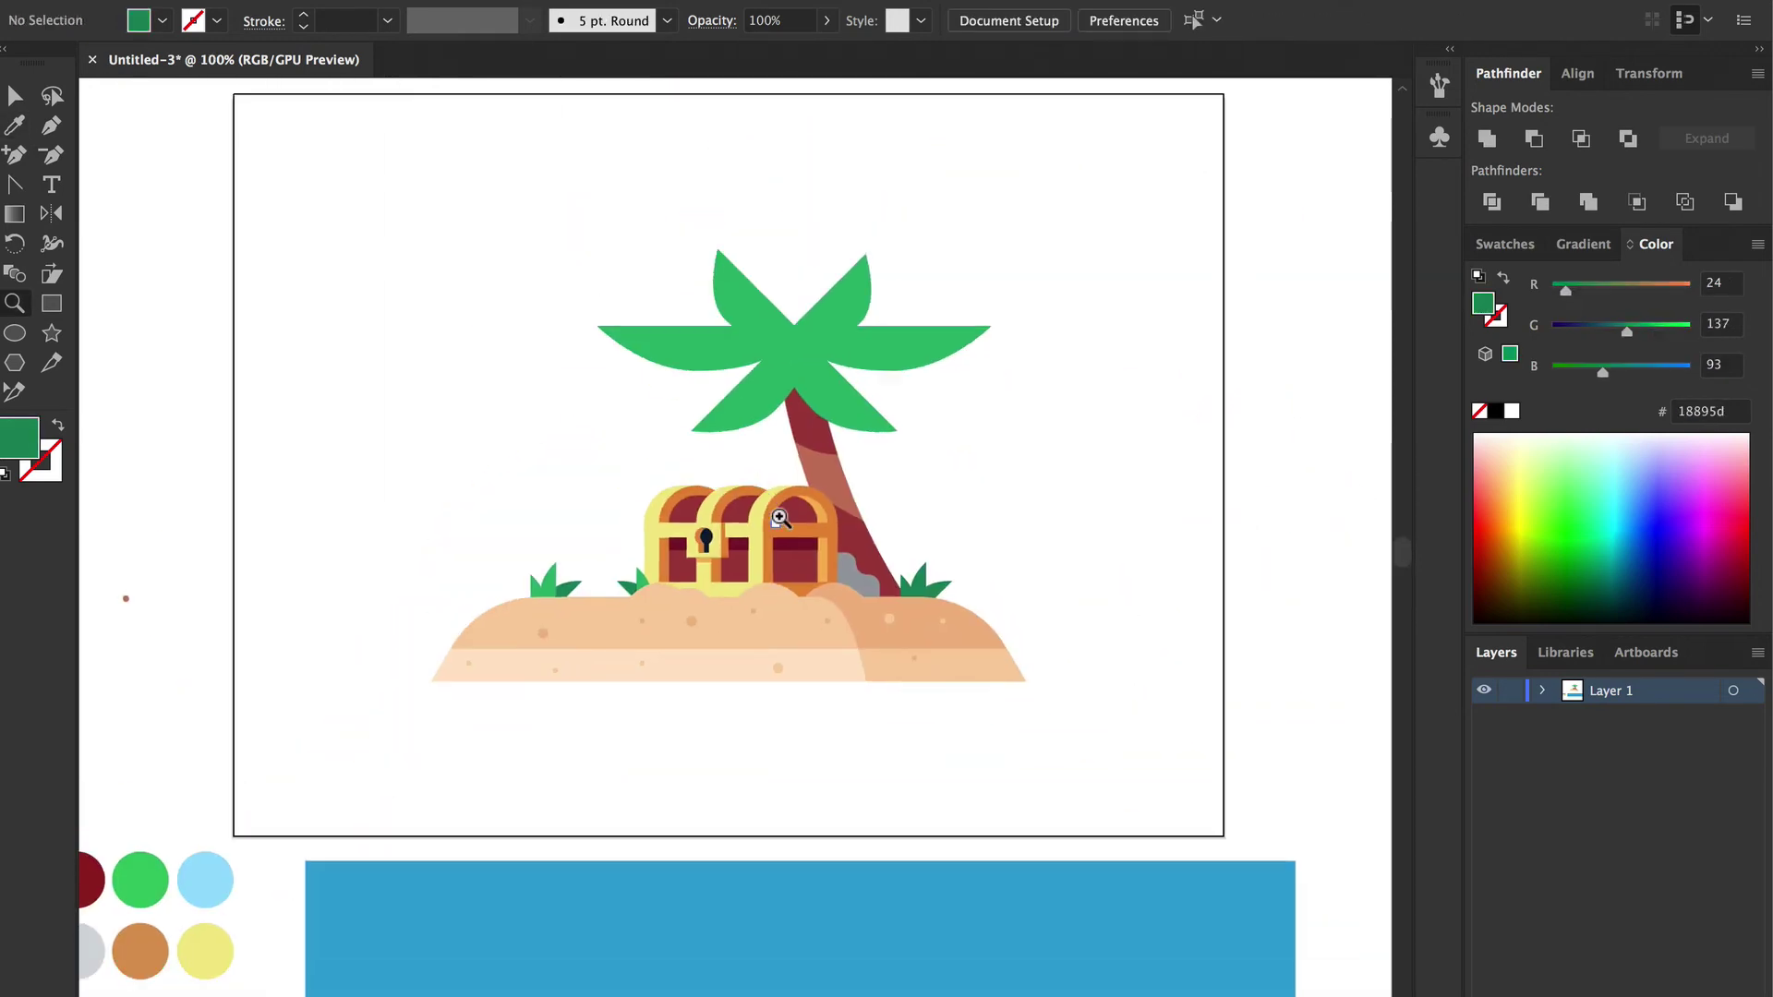
{"action": "left_click", "coordinate": [780, 518]}
Step: Add thin dark red stripes across each chest compartment and remove the stray arch copy
{"action": "left_click", "coordinate": [711, 591]}
{"action": "key", "text": "m"}
{"action": "left_click_drag", "start_coordinate": [590, 619], "coordinate": [828, 633]}
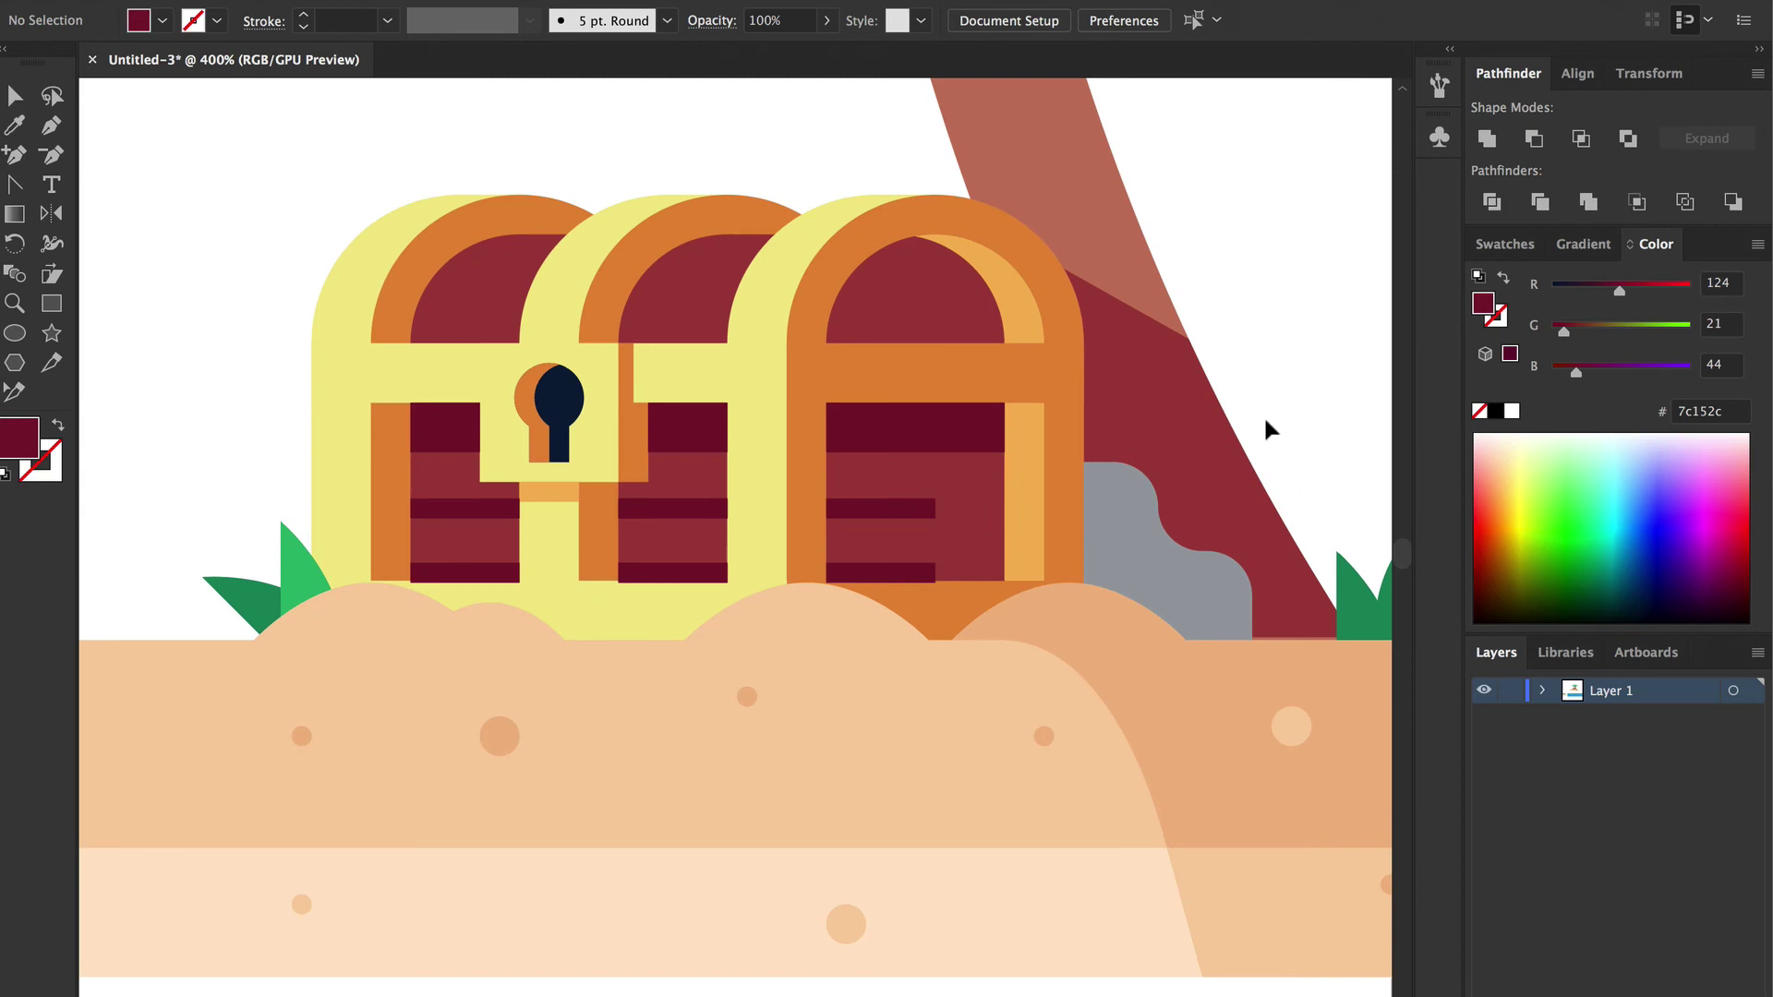
{"action": "left_click", "coordinate": [972, 531]}
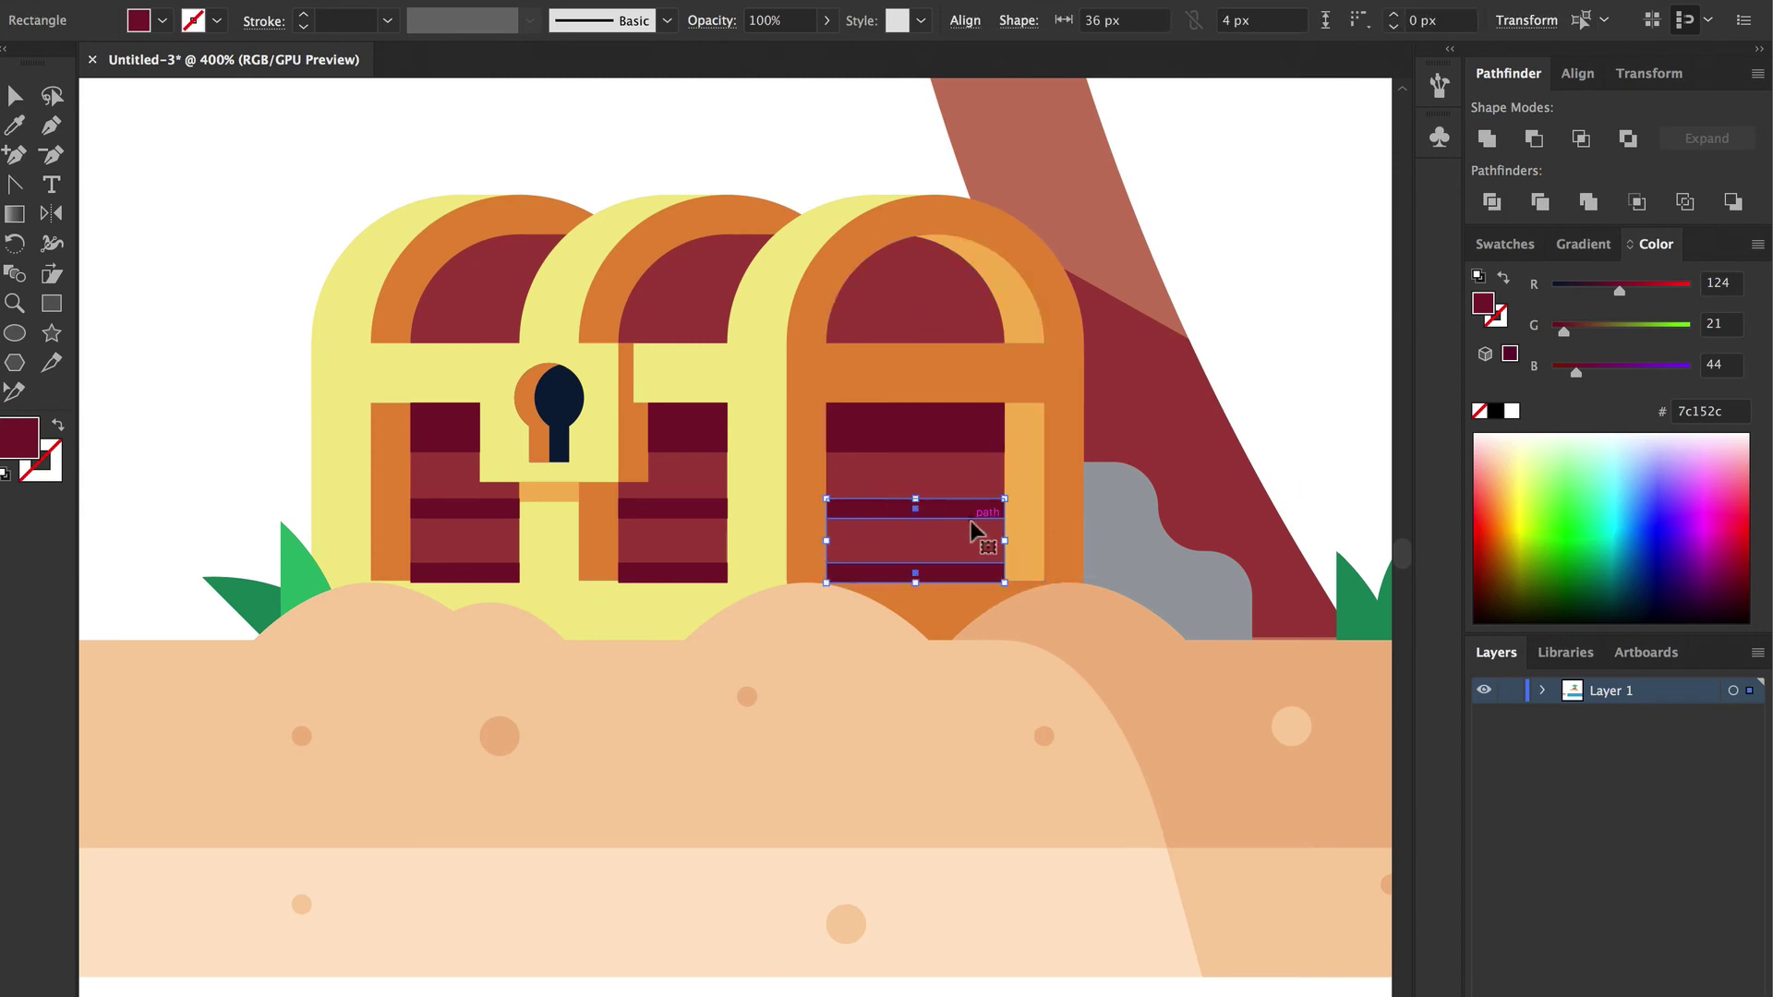
{"action": "left_click_drag", "start_coordinate": [982, 246], "coordinate": [982, 246]}
{"action": "left_click_drag", "start_coordinate": [914, 295], "coordinate": [489, 296]}
{"action": "left_click", "coordinate": [605, 304]}
{"action": "key", "text": "ctrl+z"}
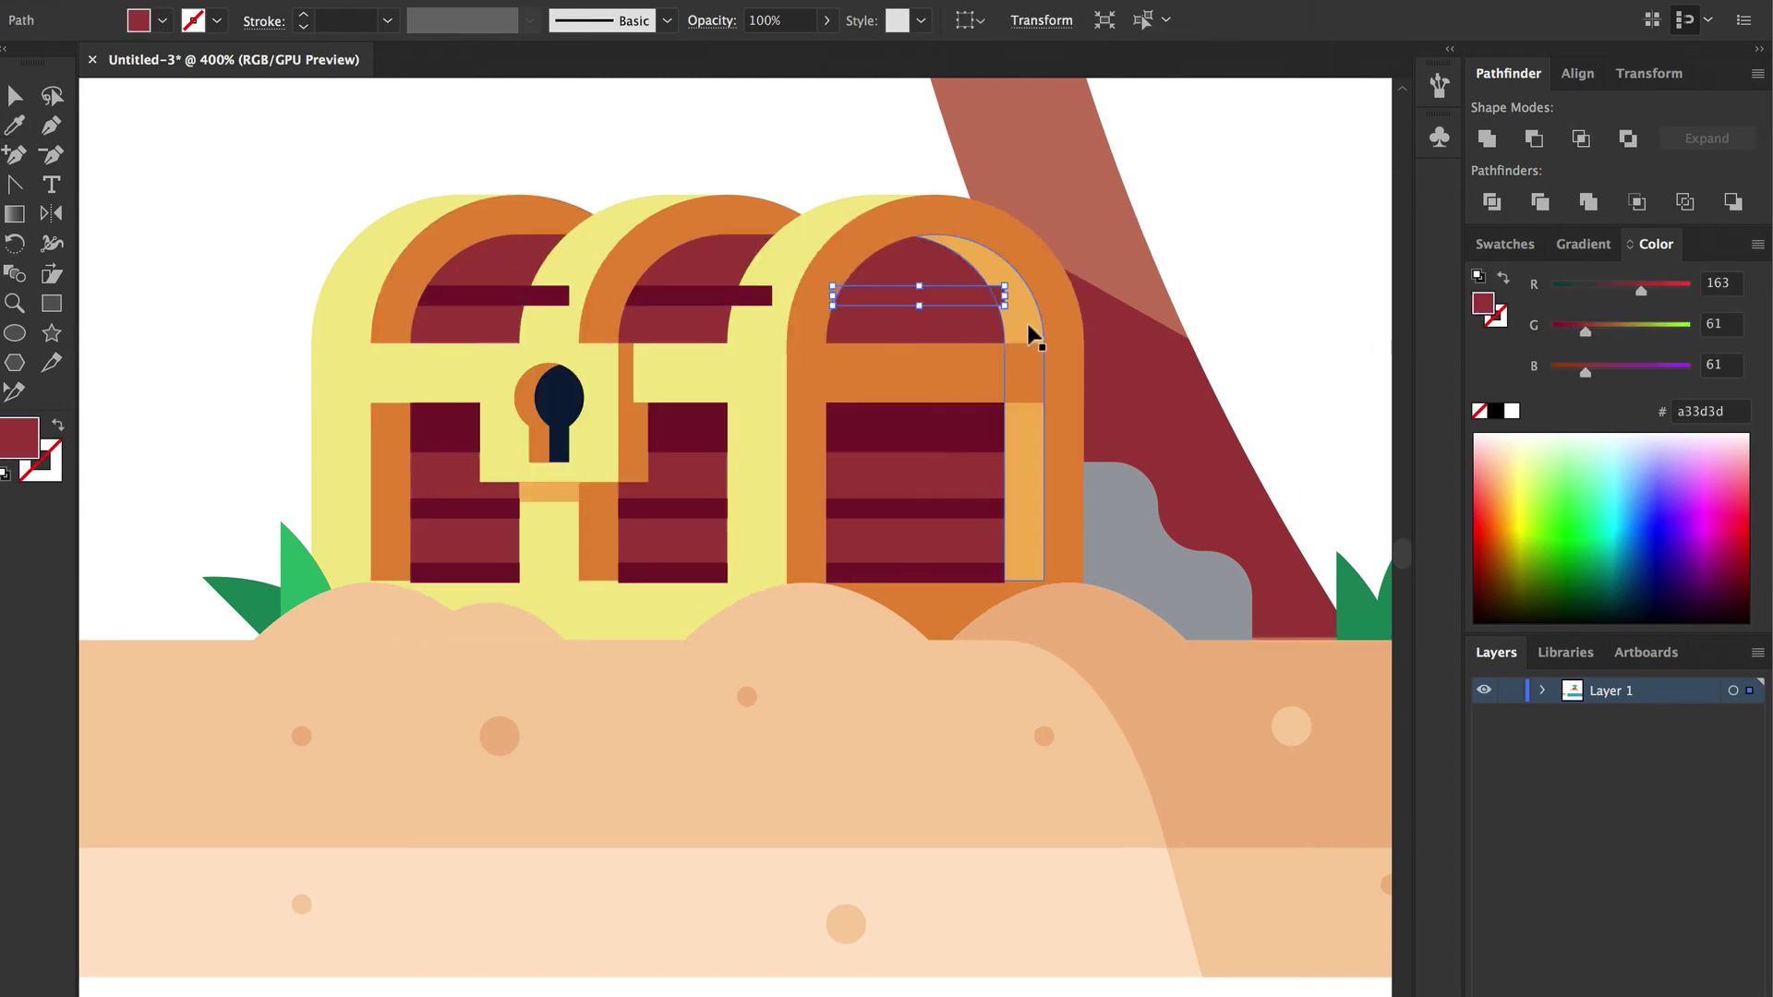
{"action": "key", "text": "ctrl+minus"}
{"action": "key", "text": "ctrl+minus"}
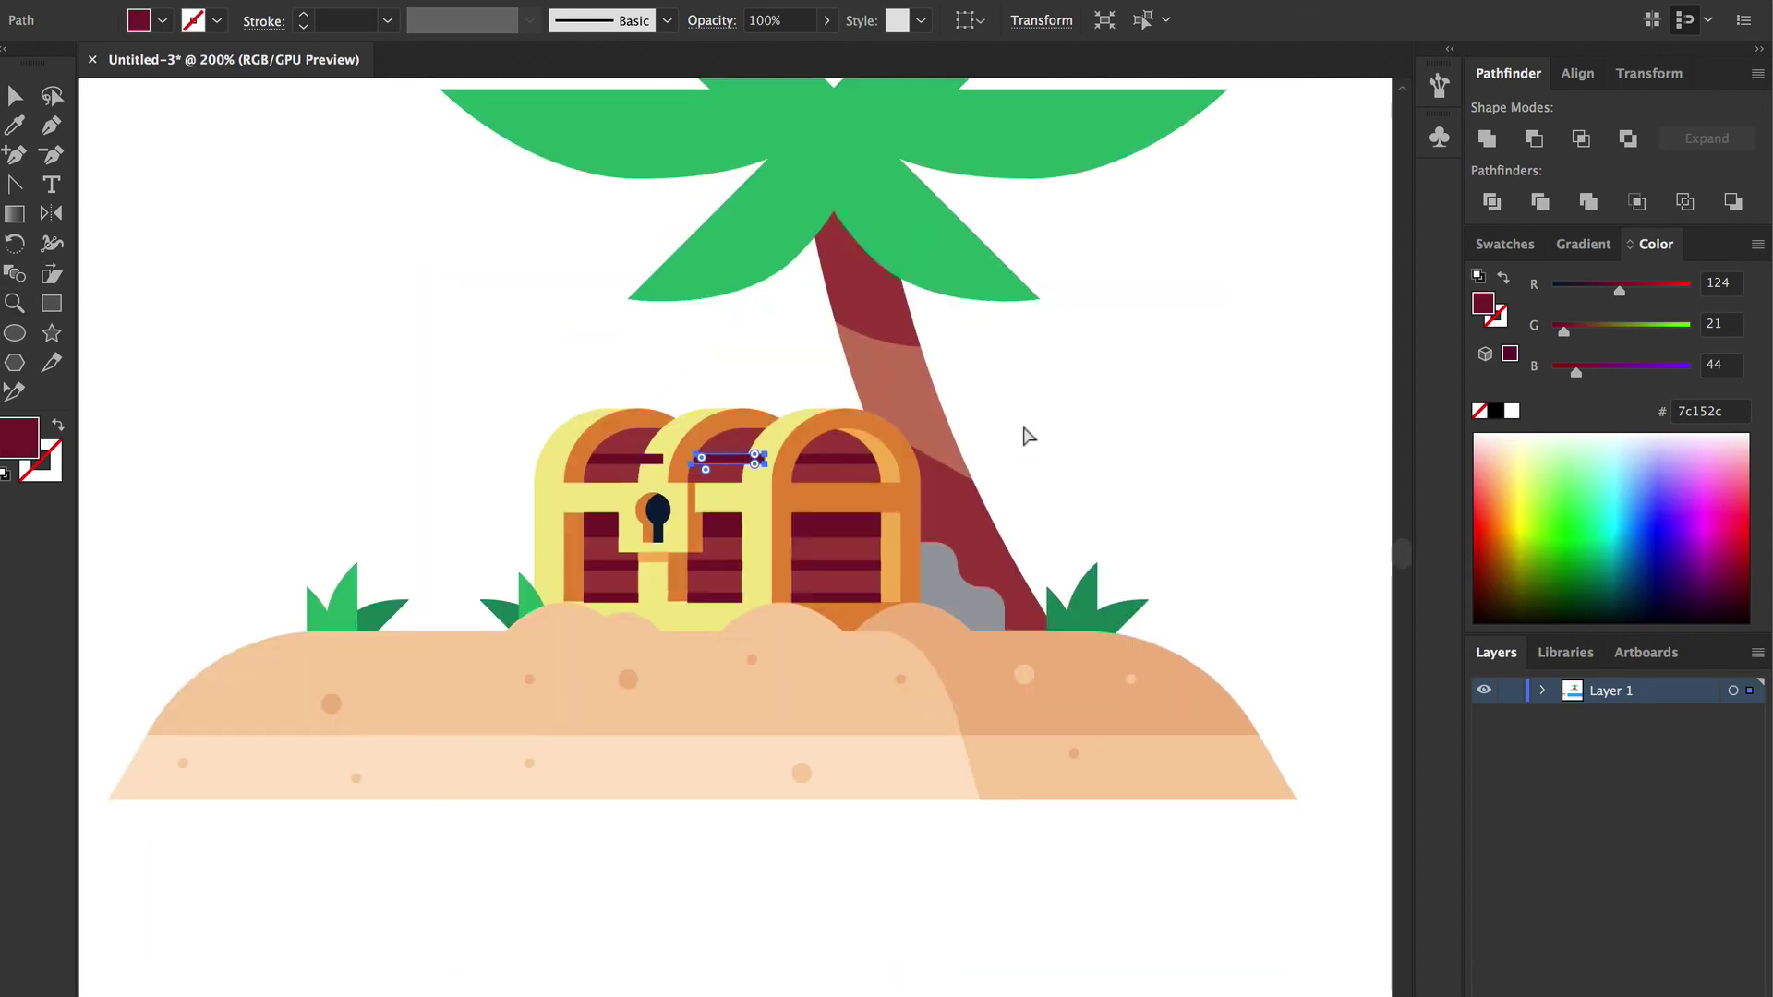
{"action": "left_click", "coordinate": [455, 311]}
{"action": "key", "text": "z"}
{"action": "left_click_drag", "start_coordinate": [760, 613], "coordinate": [763, 671]}
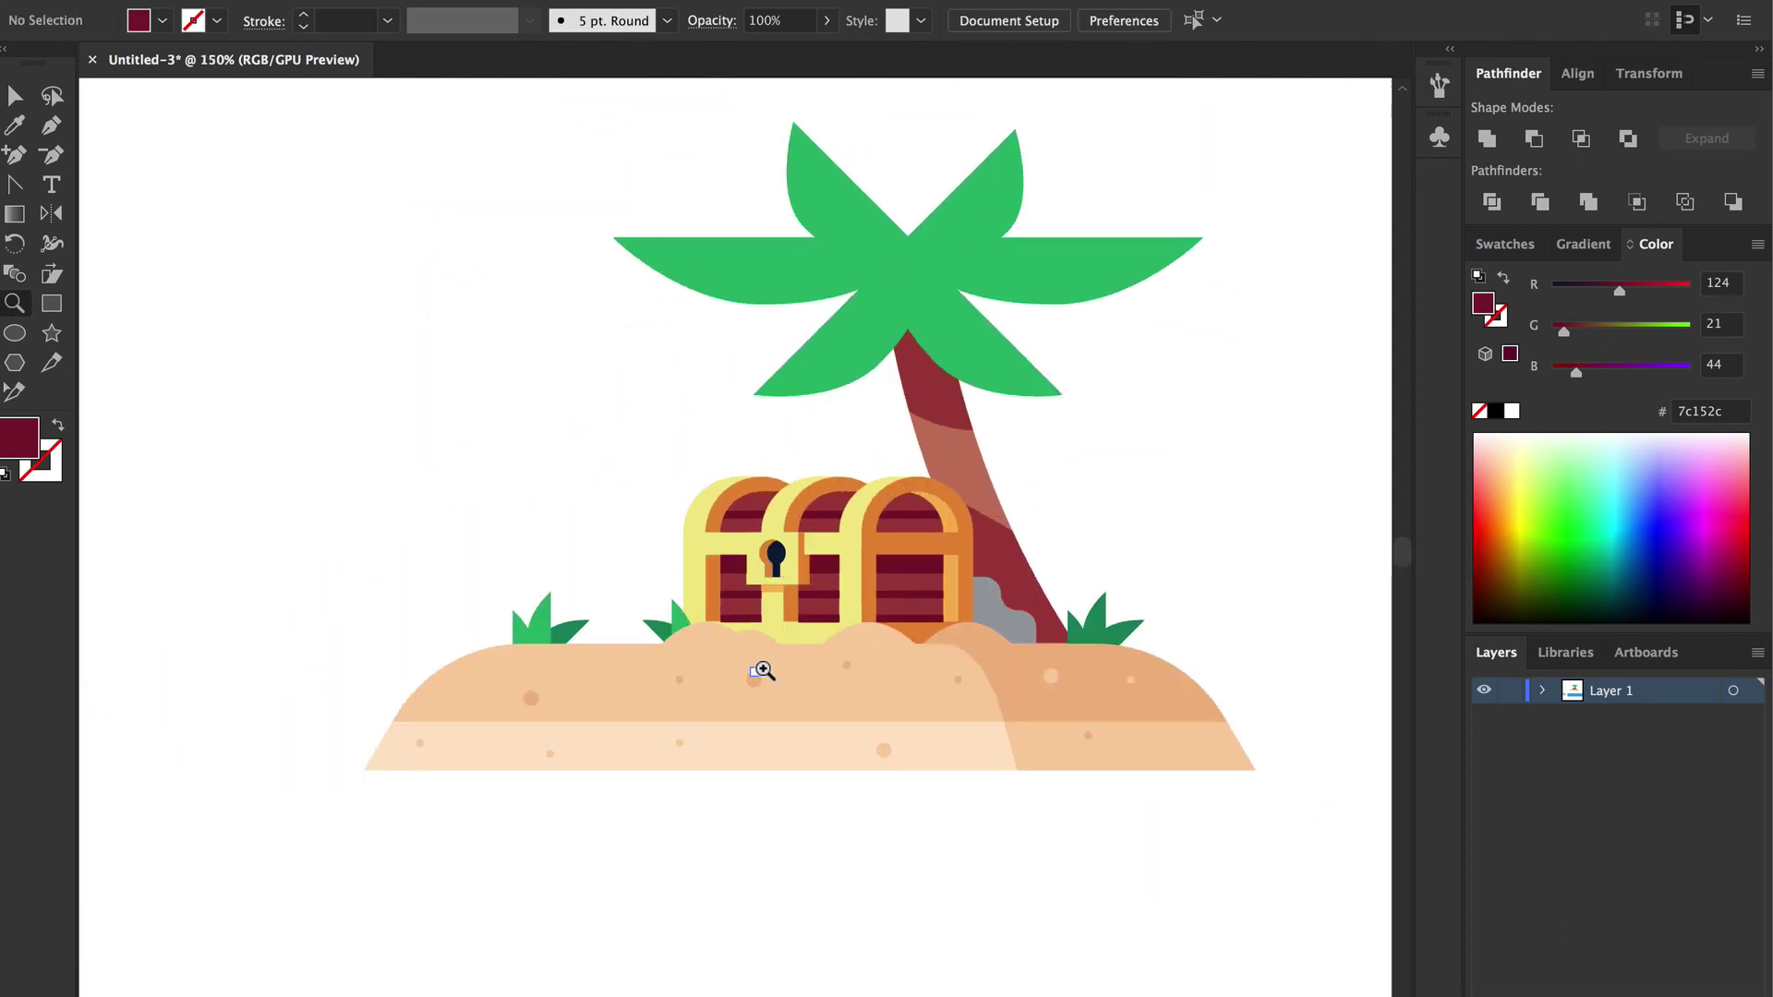
Step: Recolour a trunk piece a lighter red and move it beside the tree
{"action": "key", "text": "v"}
{"action": "left_click", "coordinate": [992, 517]}
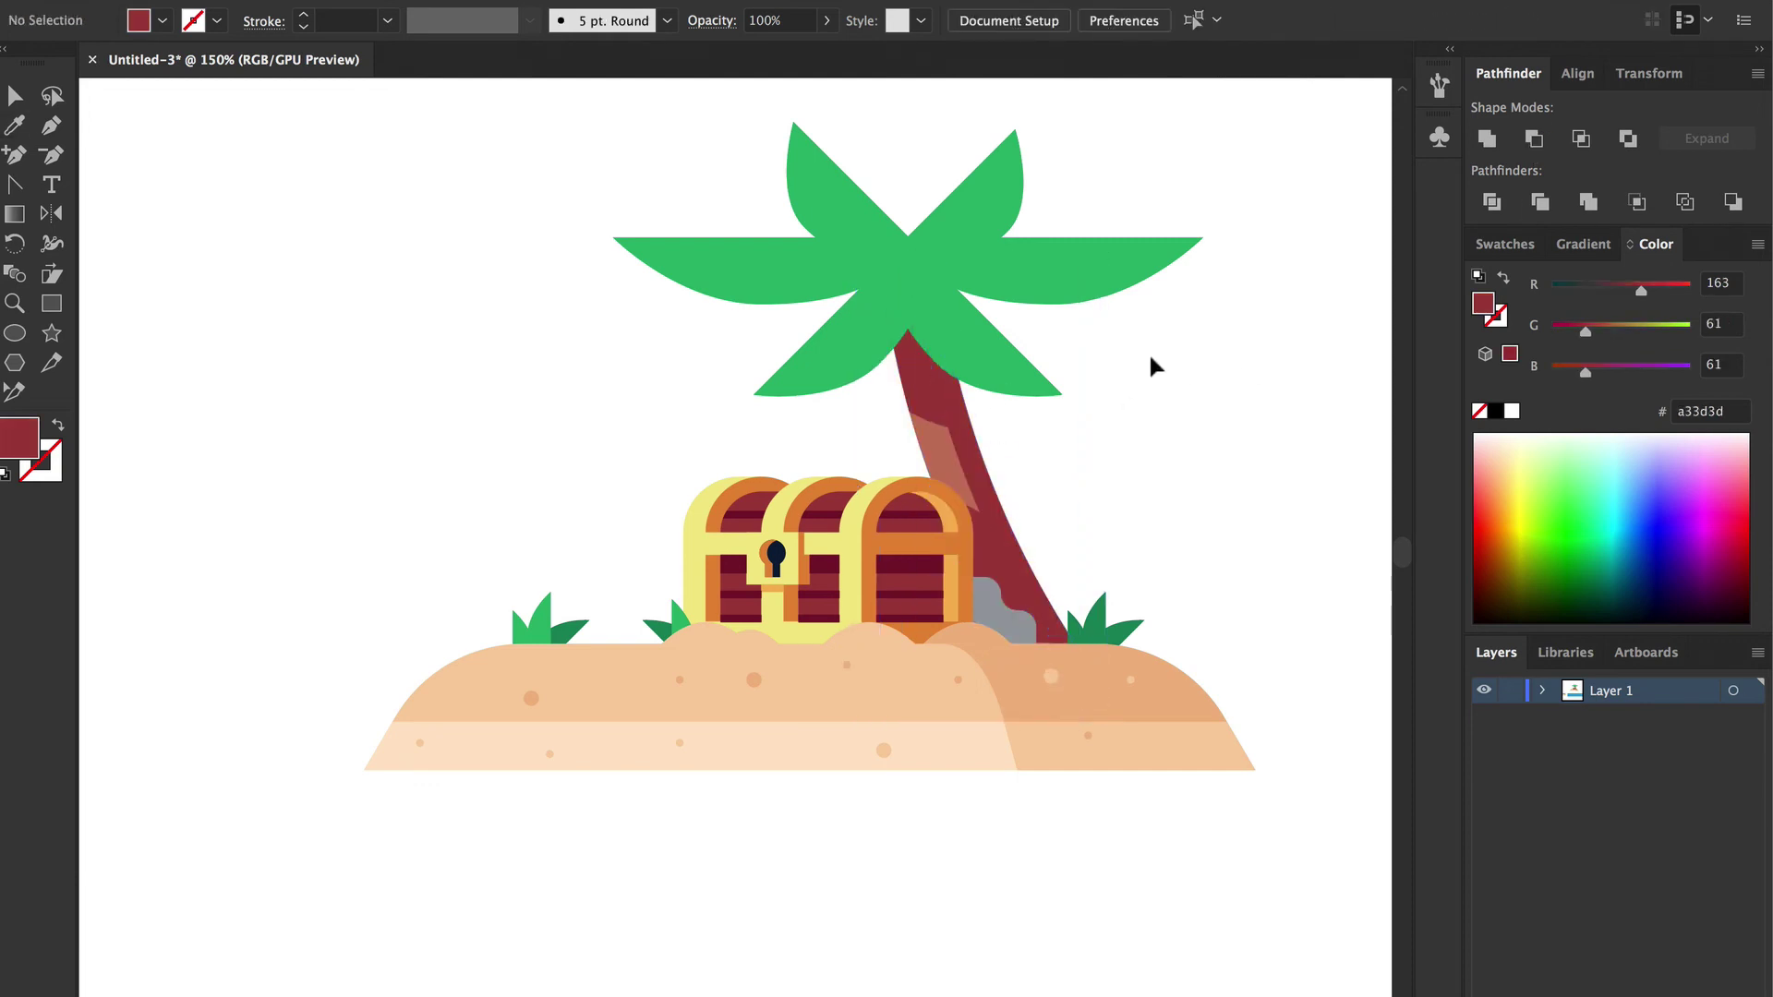
{"action": "left_click", "coordinate": [951, 439]}
{"action": "double_click", "coordinate": [19, 437]}
{"action": "key", "text": "Return"}
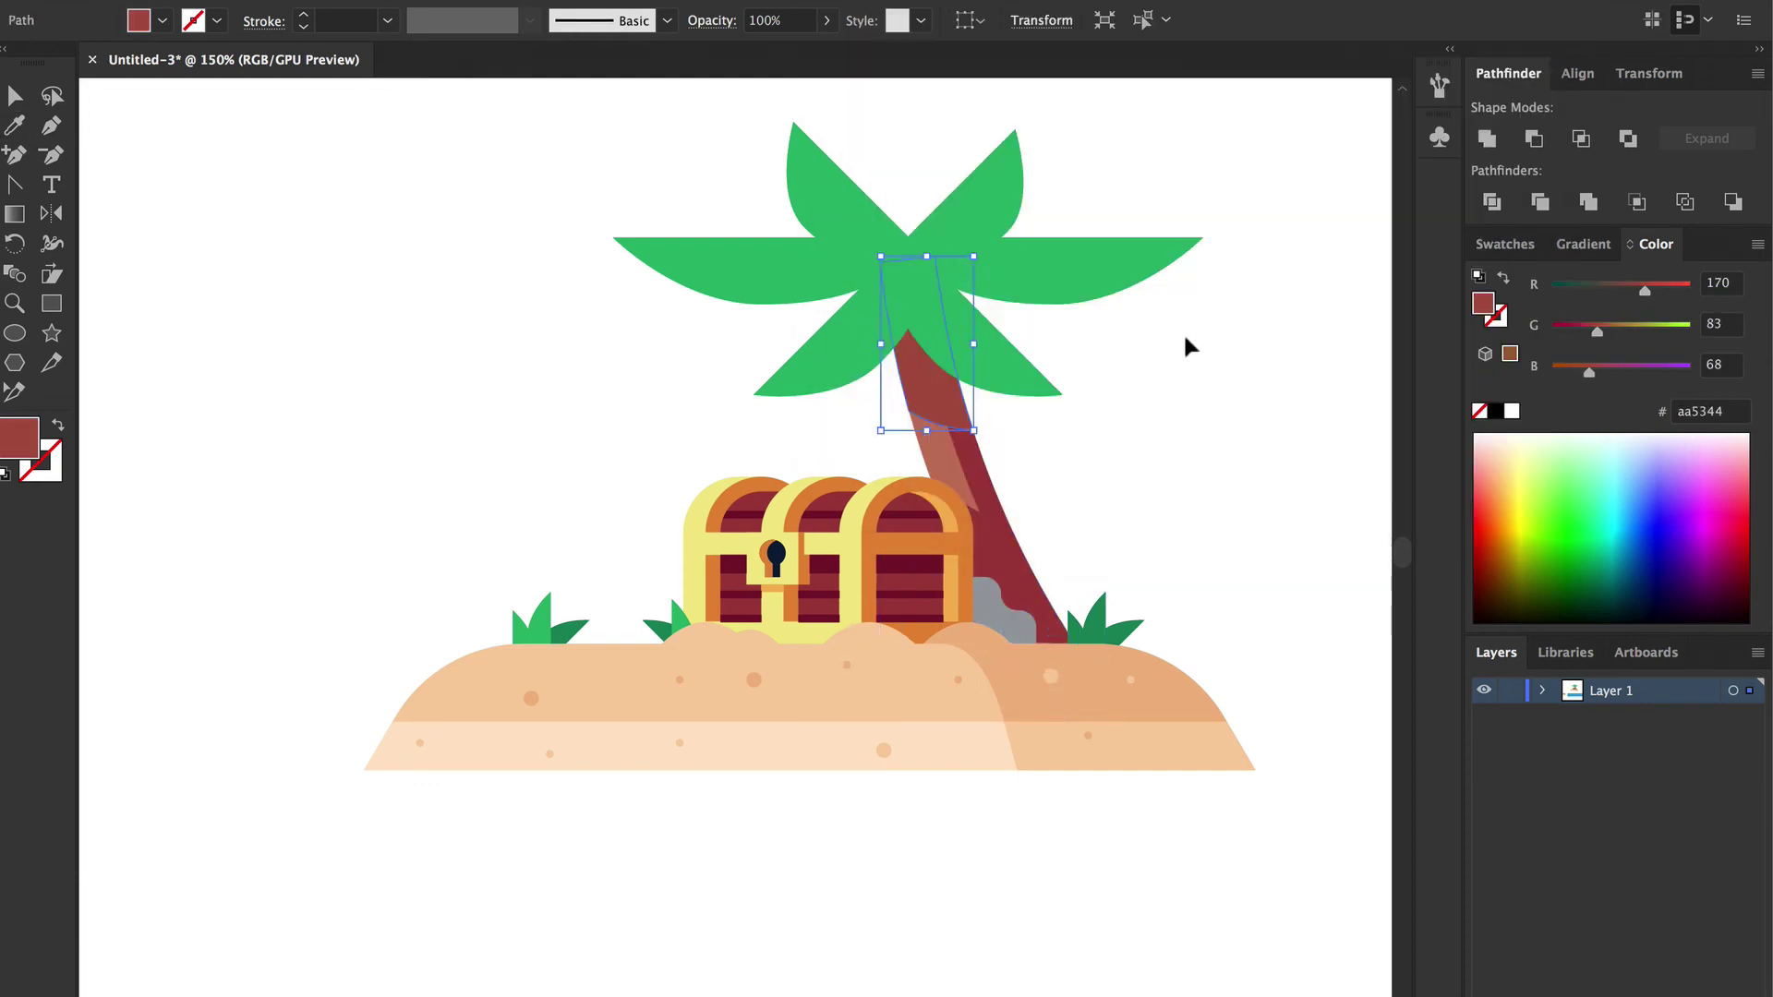
{"action": "left_click_drag", "start_coordinate": [928, 420], "coordinate": [1192, 480]}
Step: Delete the green circle at the leaf centre and reselect the trunk piece
{"action": "left_click", "coordinate": [1090, 397]}
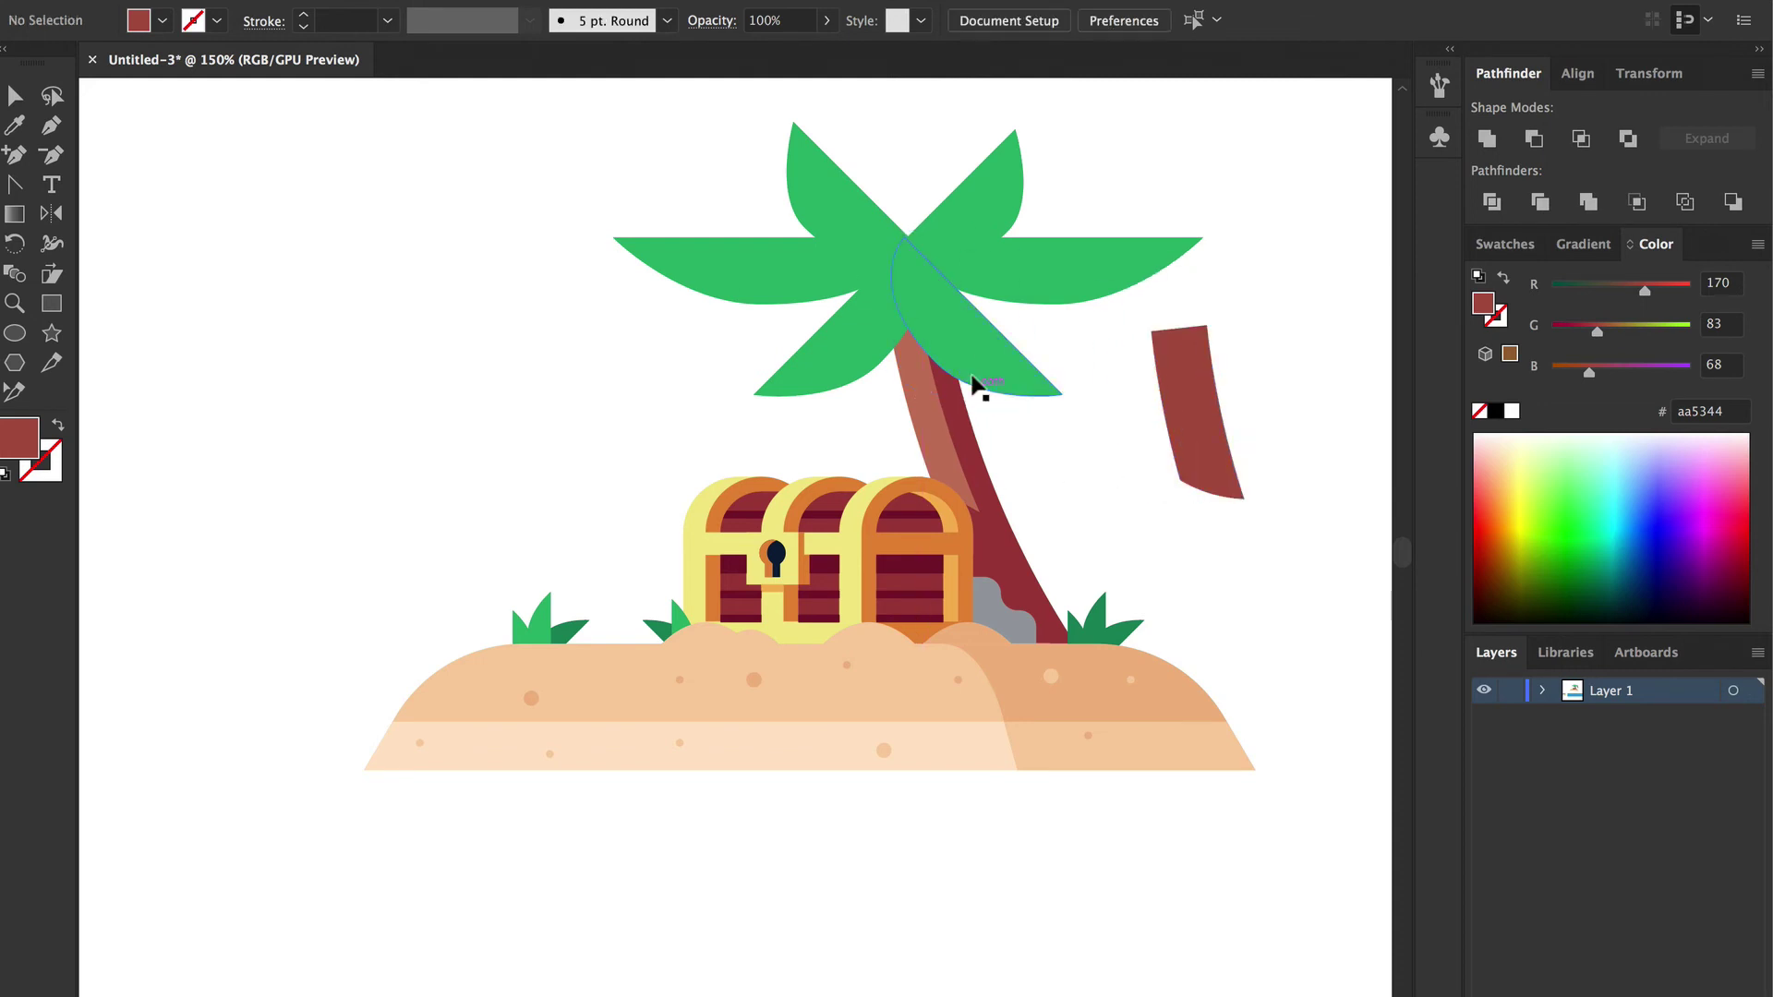
{"action": "left_click", "coordinate": [918, 388]}
{"action": "left_click_drag", "start_coordinate": [918, 388], "coordinate": [983, 373]}
{"action": "key", "text": "Delete"}
{"action": "left_click", "coordinate": [923, 388]}
{"action": "key", "text": "i"}
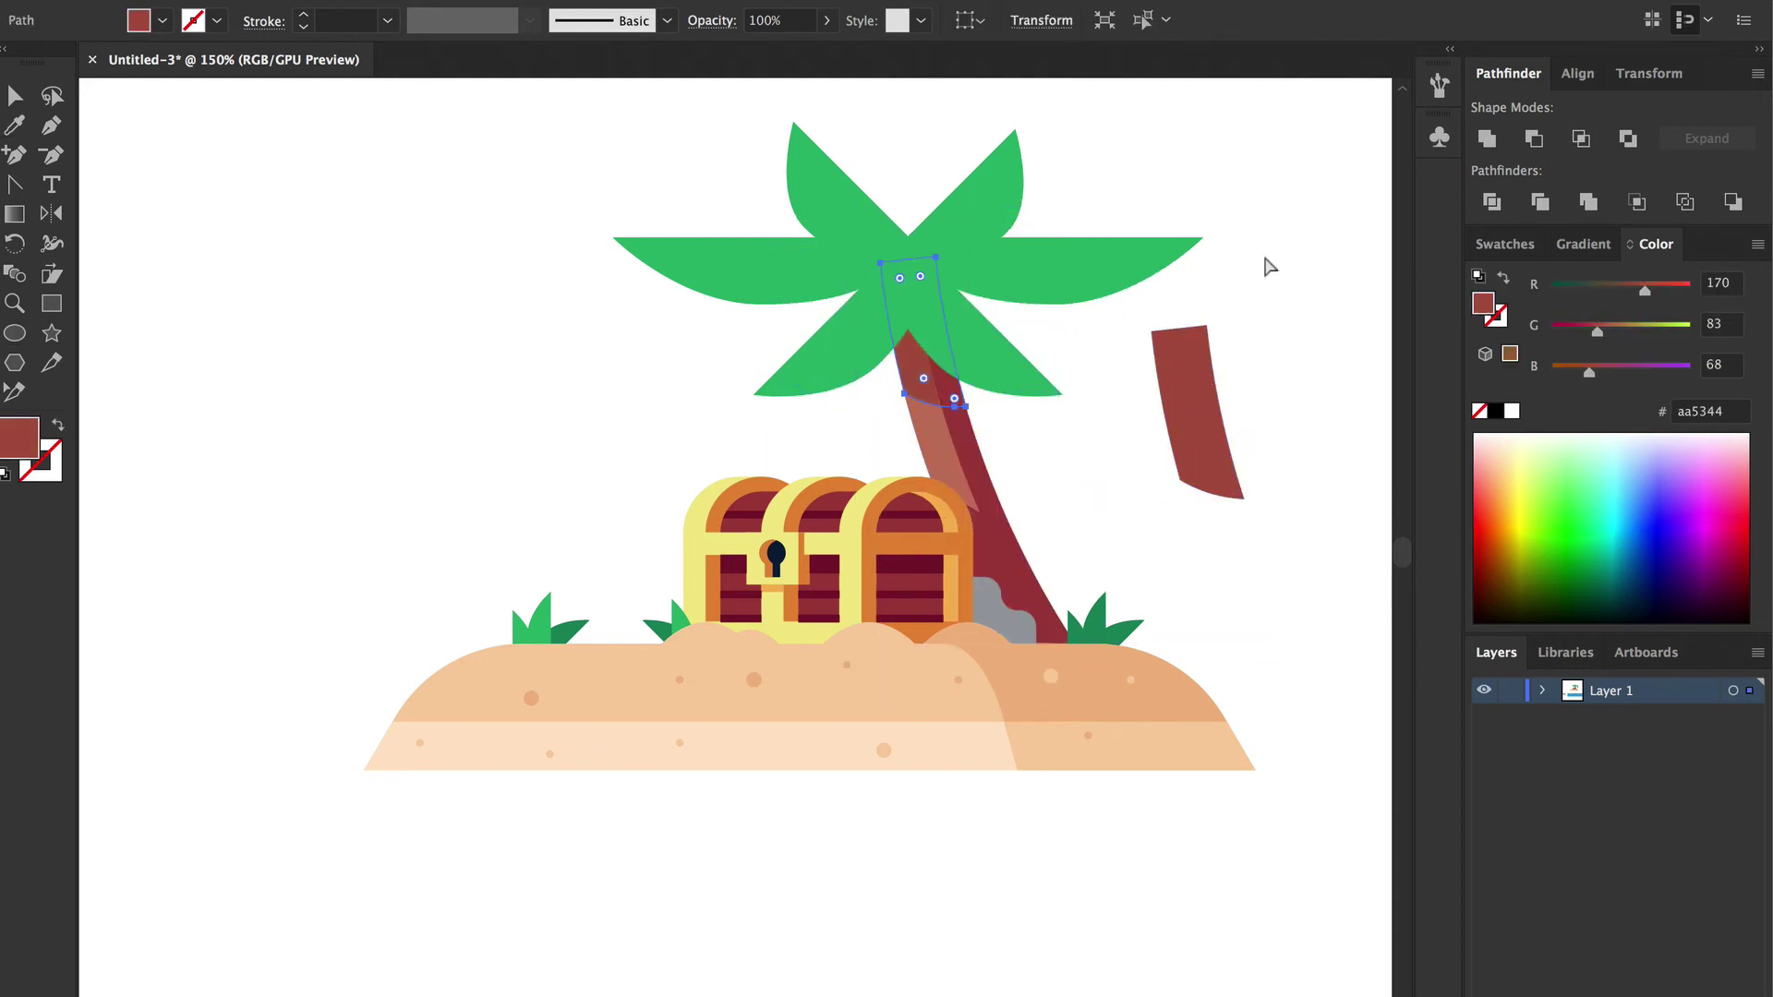
Step: Shift the palm trunk's colour toward a pinkish red
{"action": "key", "text": "ctrl+shift+a"}
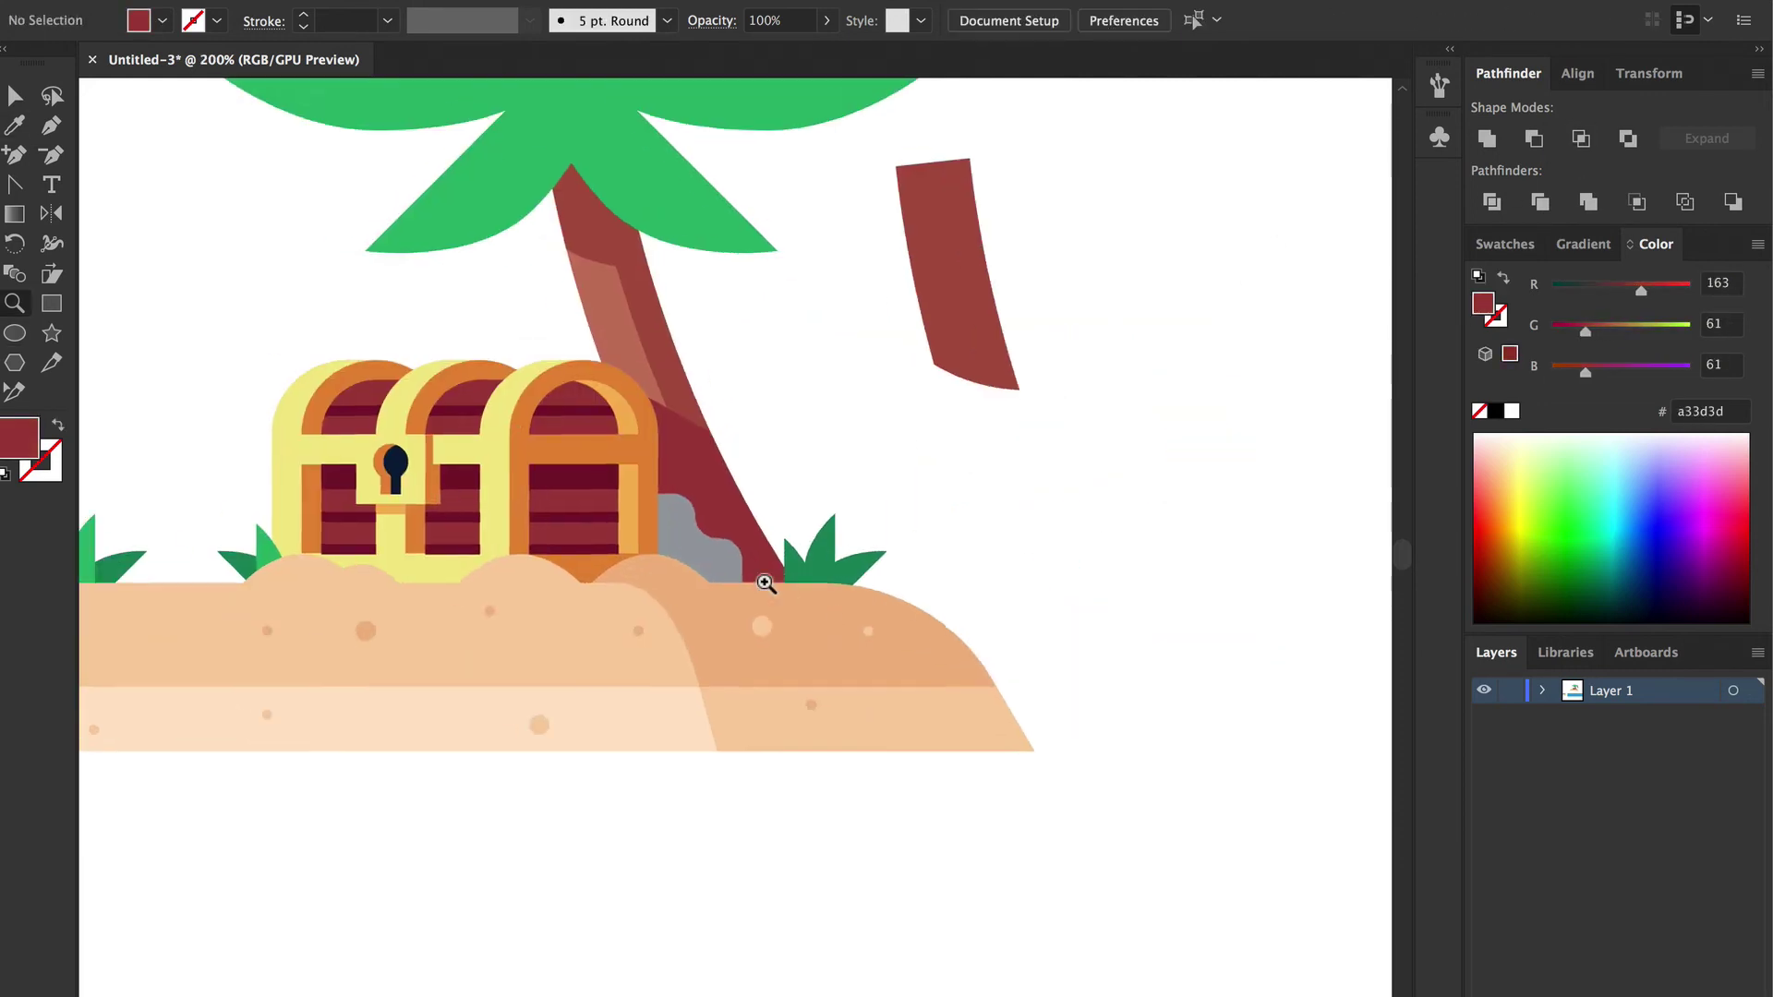
{"action": "key", "text": "z"}
{"action": "left_click", "coordinate": [716, 596]}
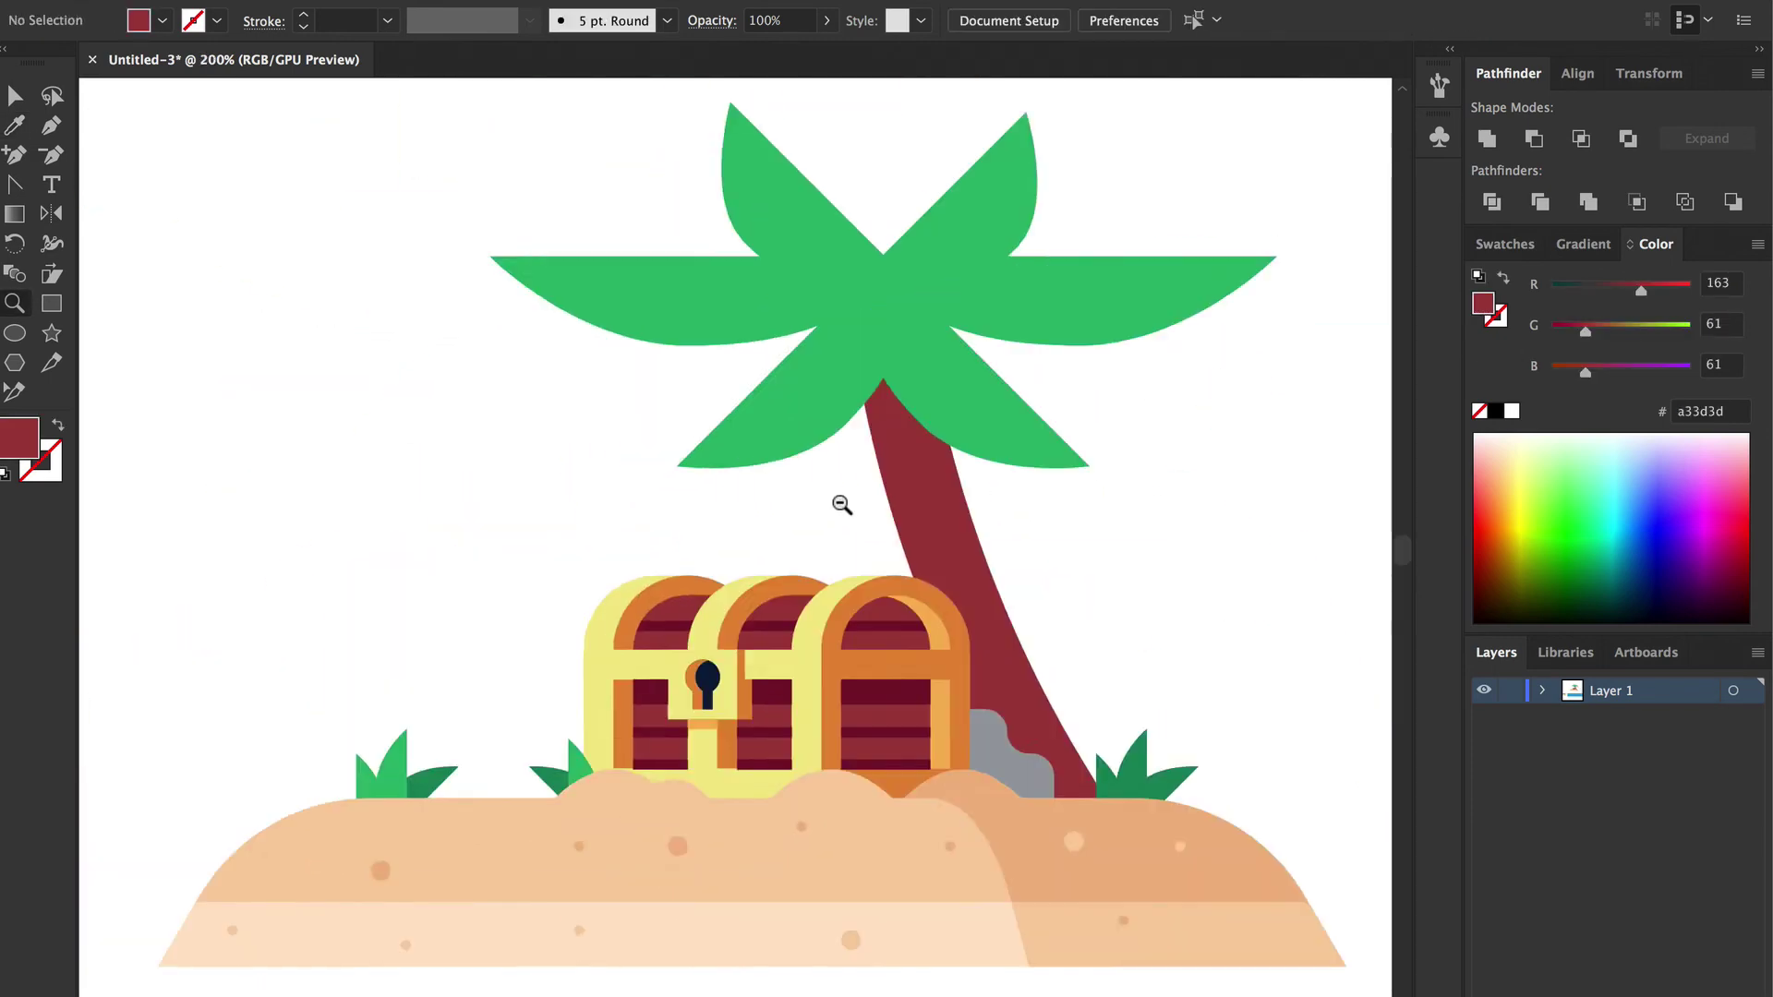
{"action": "left_click", "coordinate": [796, 540]}
{"action": "left_click", "coordinate": [1223, 119]}
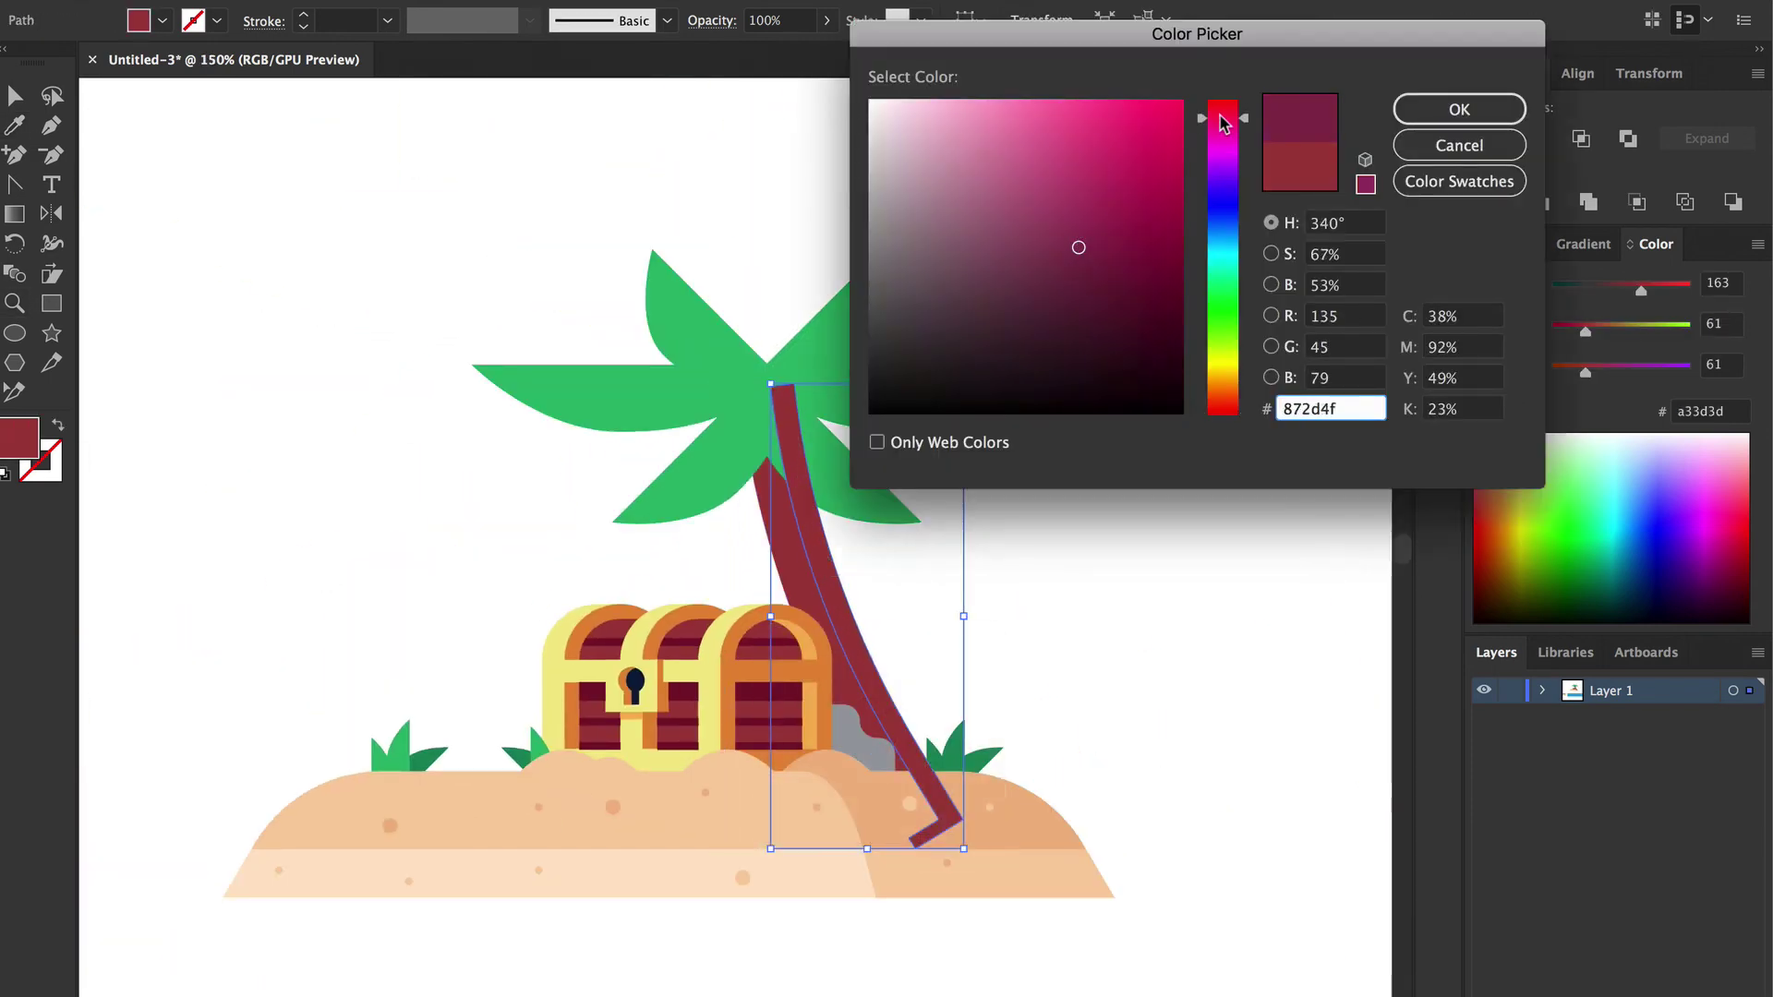
{"action": "left_click", "coordinate": [1459, 109]}
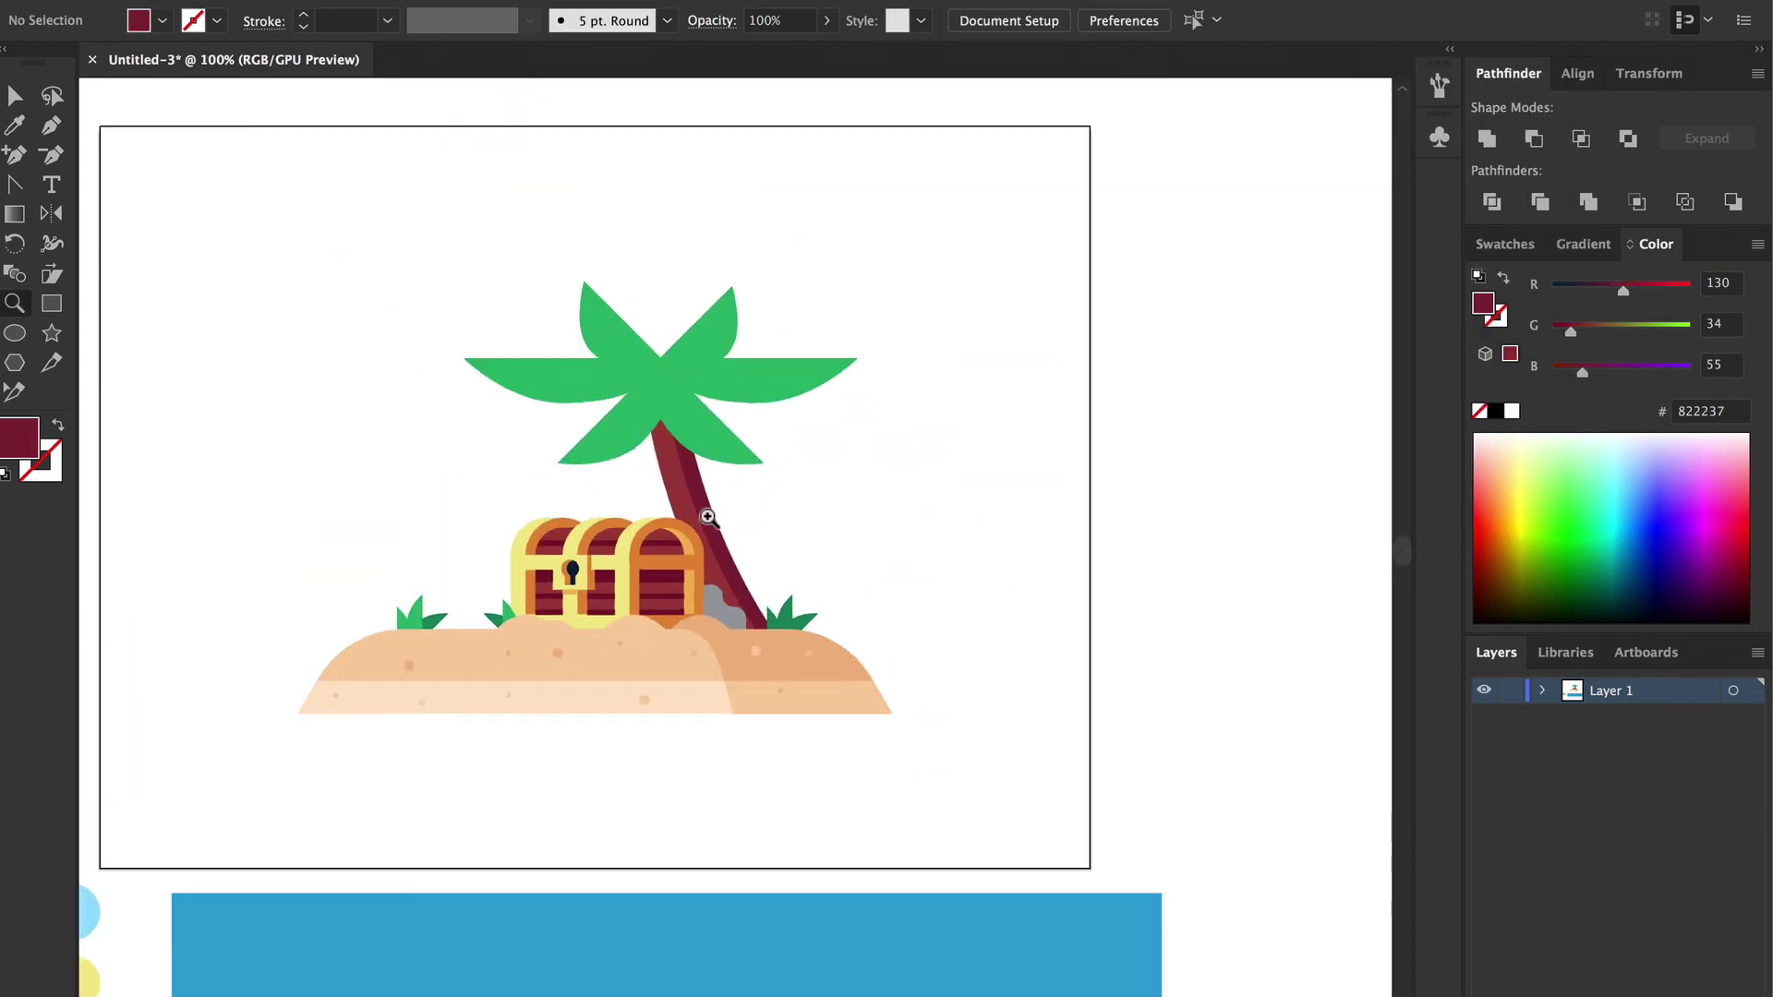
Step: Subtract an offset trunk copy with Minus Front to make a darker edge strip
{"action": "left_click_drag", "start_coordinate": [741, 536], "coordinate": [784, 617]}
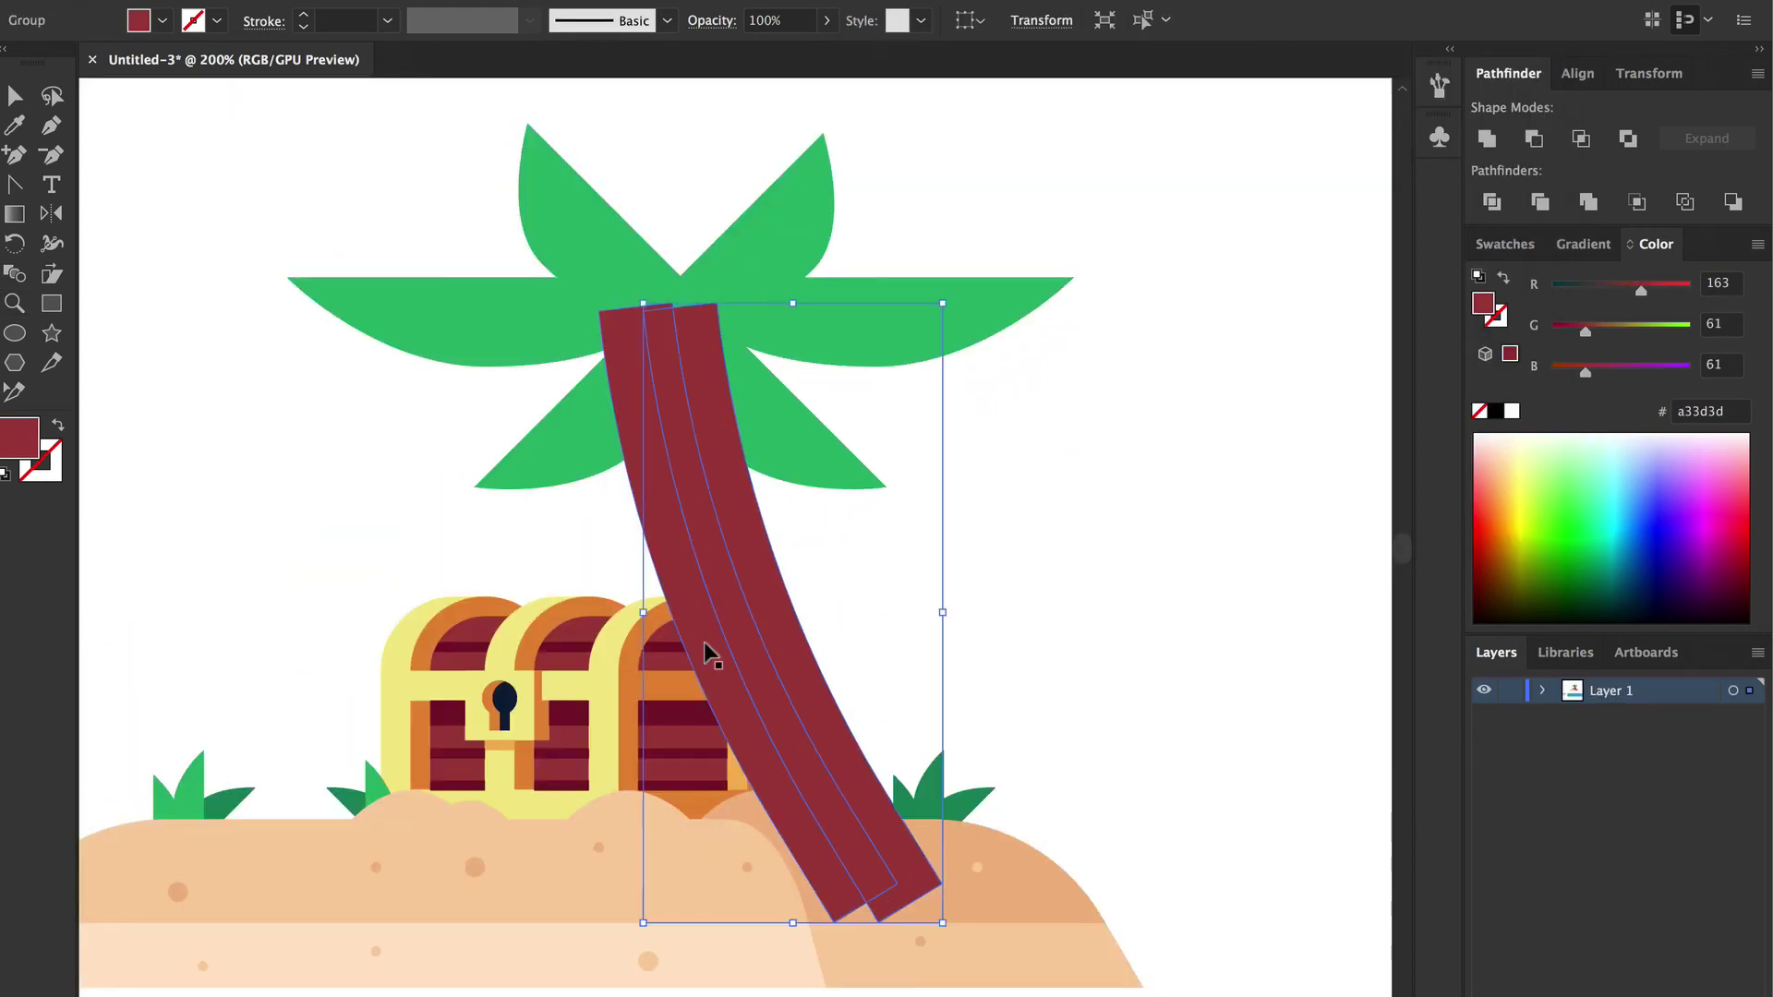
{"action": "left_click", "coordinate": [1534, 138]}
{"action": "double_click", "coordinate": [19, 438]}
{"action": "left_click", "coordinate": [1457, 108]}
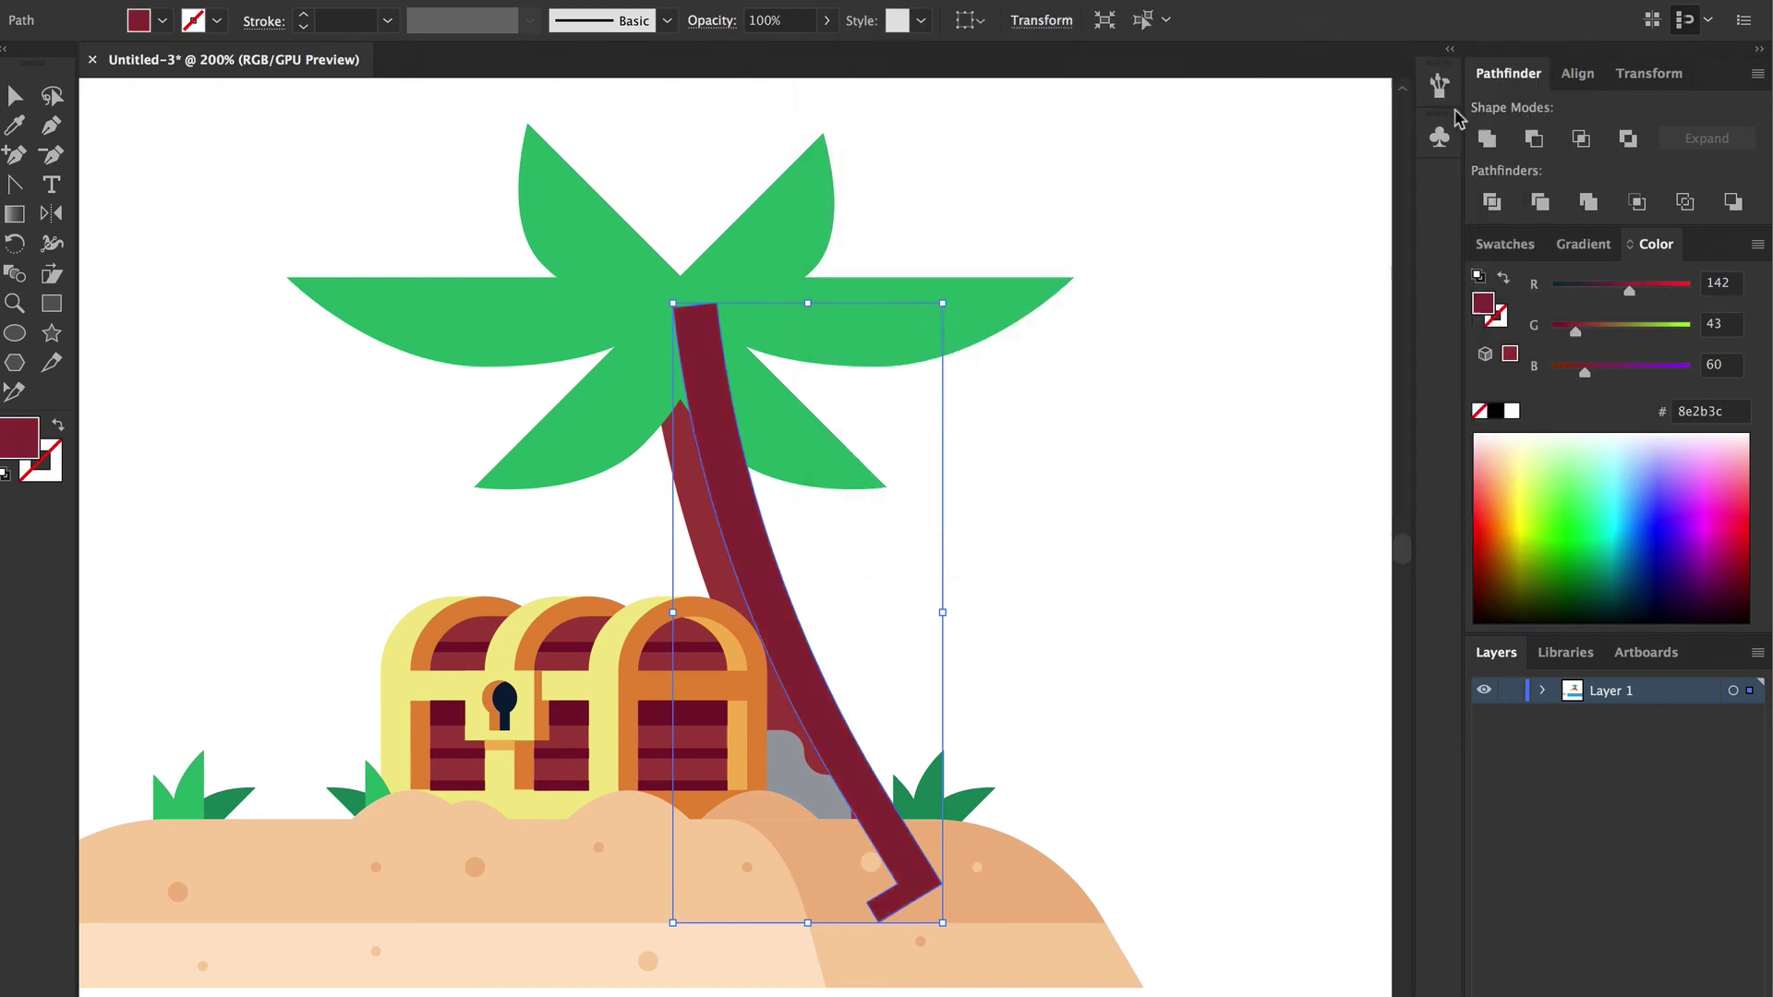
Step: Edit the rock shape and add a dark red shape beside it at the trunk base
{"action": "double_click", "coordinate": [812, 785]}
{"action": "left_click_drag", "start_coordinate": [686, 680], "coordinate": [774, 875]}
{"action": "double_click", "coordinate": [773, 875]}
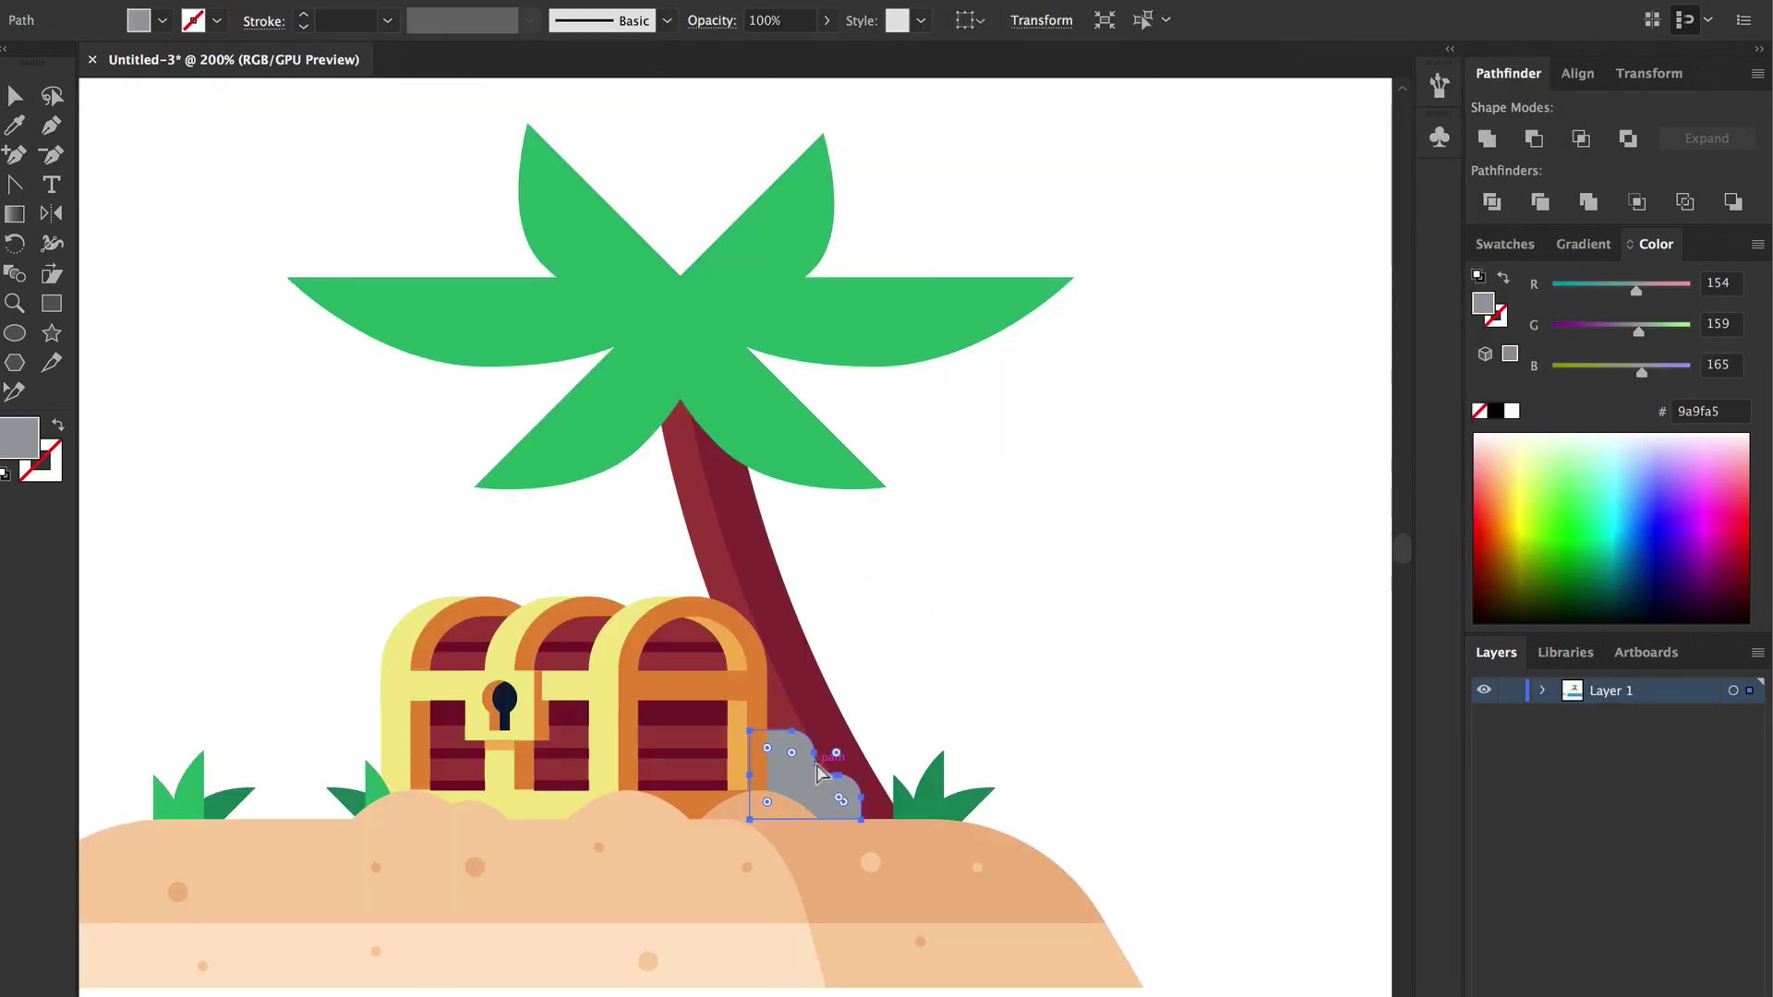
{"action": "left_click", "coordinate": [884, 802]}
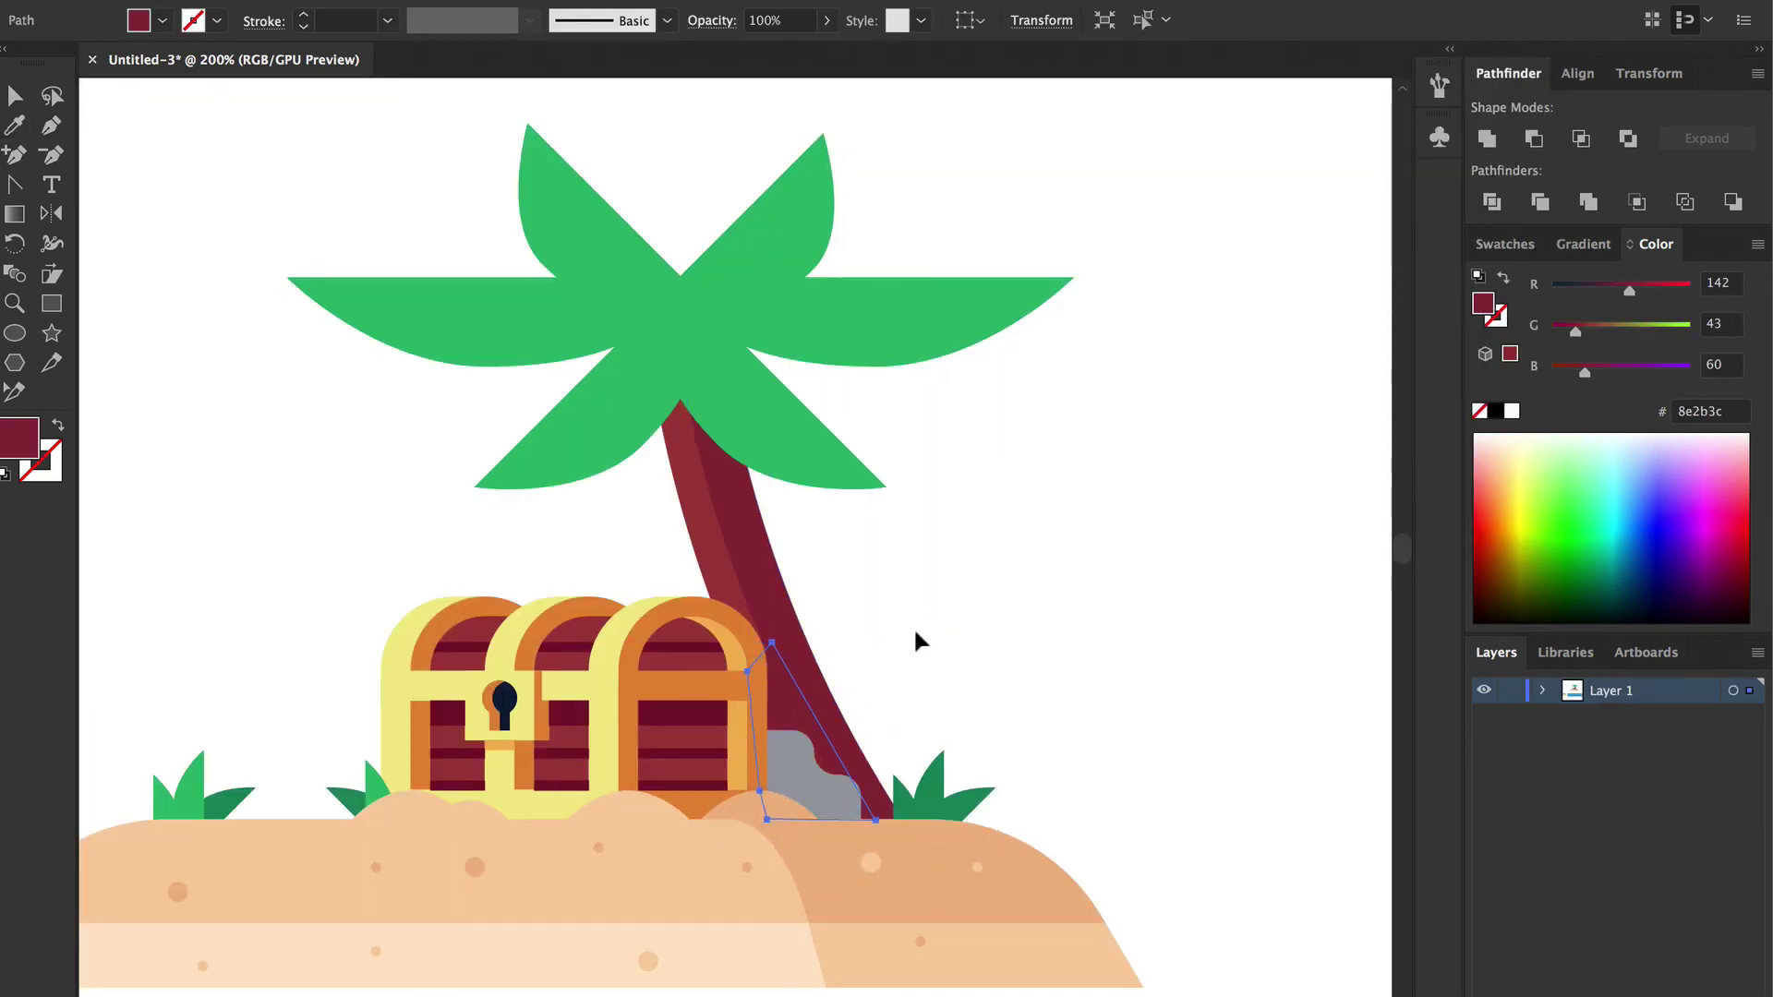
Step: Inspect the chest, palm leaves and trunk by selecting them, then clear the selection
{"action": "scroll", "coordinate": [781, 713], "scroll_direction": "up", "scroll_amount": 3}
{"action": "key", "text": "v"}
{"action": "scroll", "coordinate": [934, 491], "scroll_direction": "down", "scroll_amount": 3}
{"action": "left_click_drag", "start_coordinate": [495, 447], "coordinate": [930, 680]}
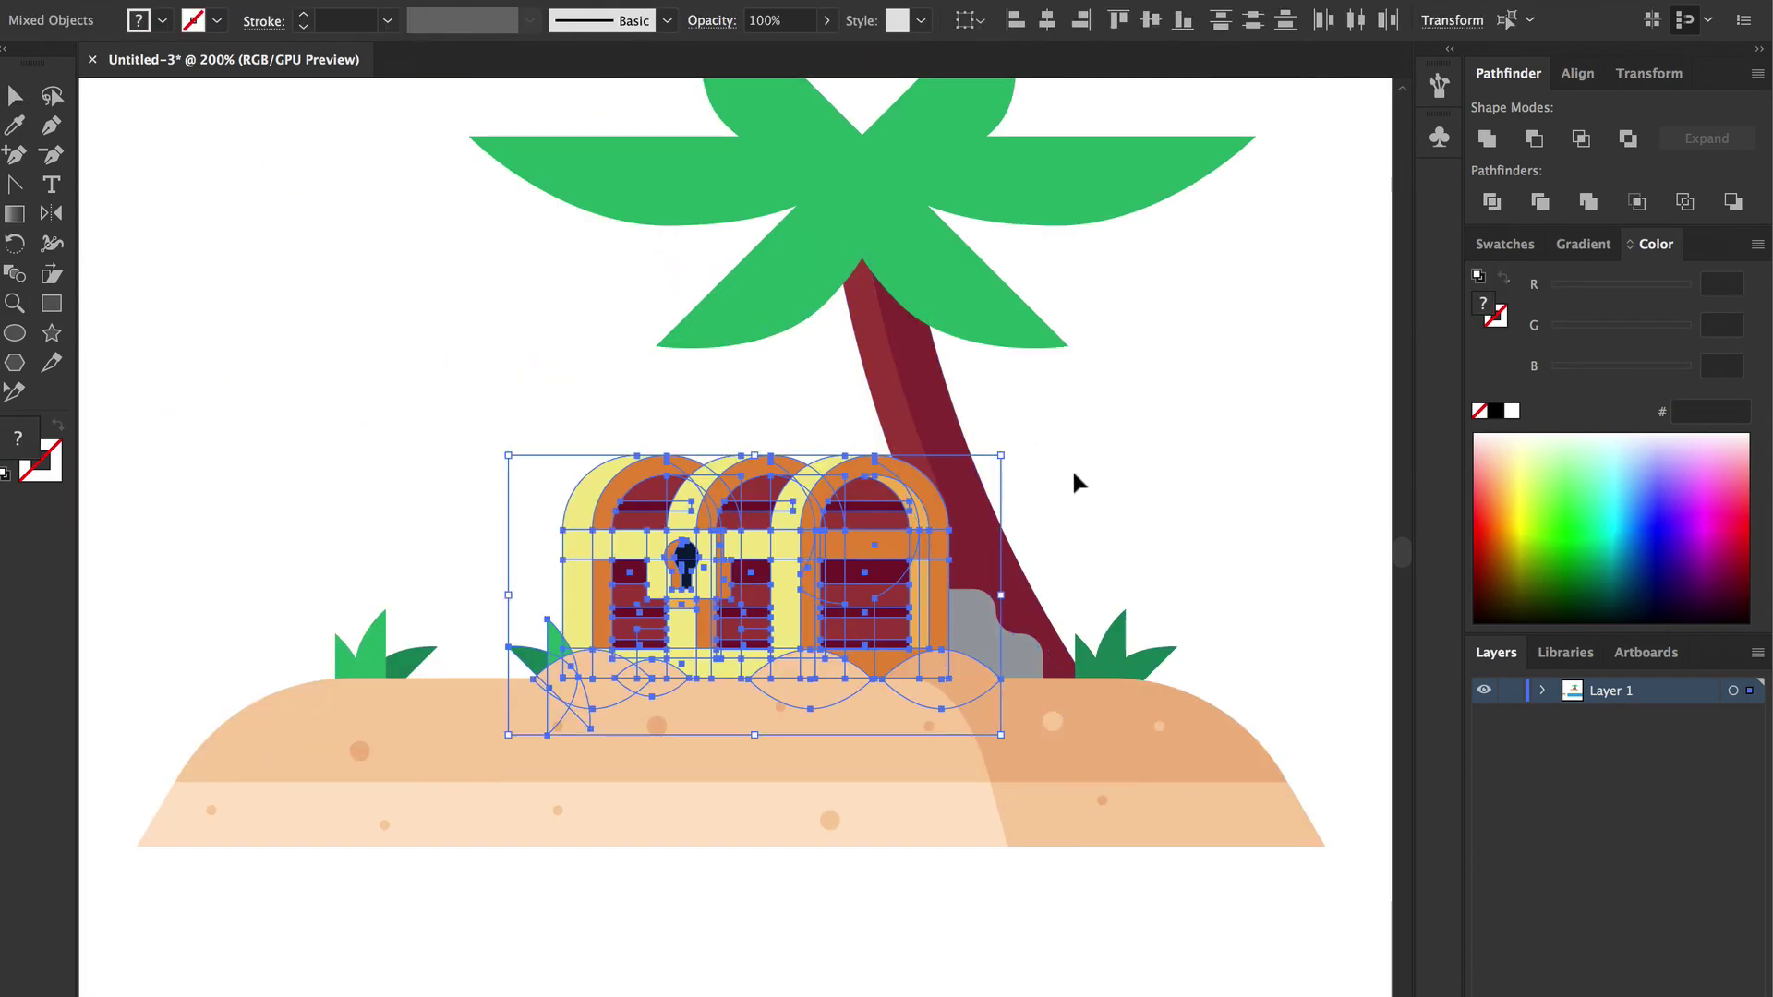
{"action": "left_click", "coordinate": [1137, 466]}
{"action": "scroll", "coordinate": [712, 499], "scroll_direction": "down", "scroll_amount": 2}
{"action": "scroll", "coordinate": [712, 499], "scroll_direction": "up", "scroll_amount": 3}
{"action": "left_click", "coordinate": [557, 479]}
{"action": "left_click", "coordinate": [643, 598]}
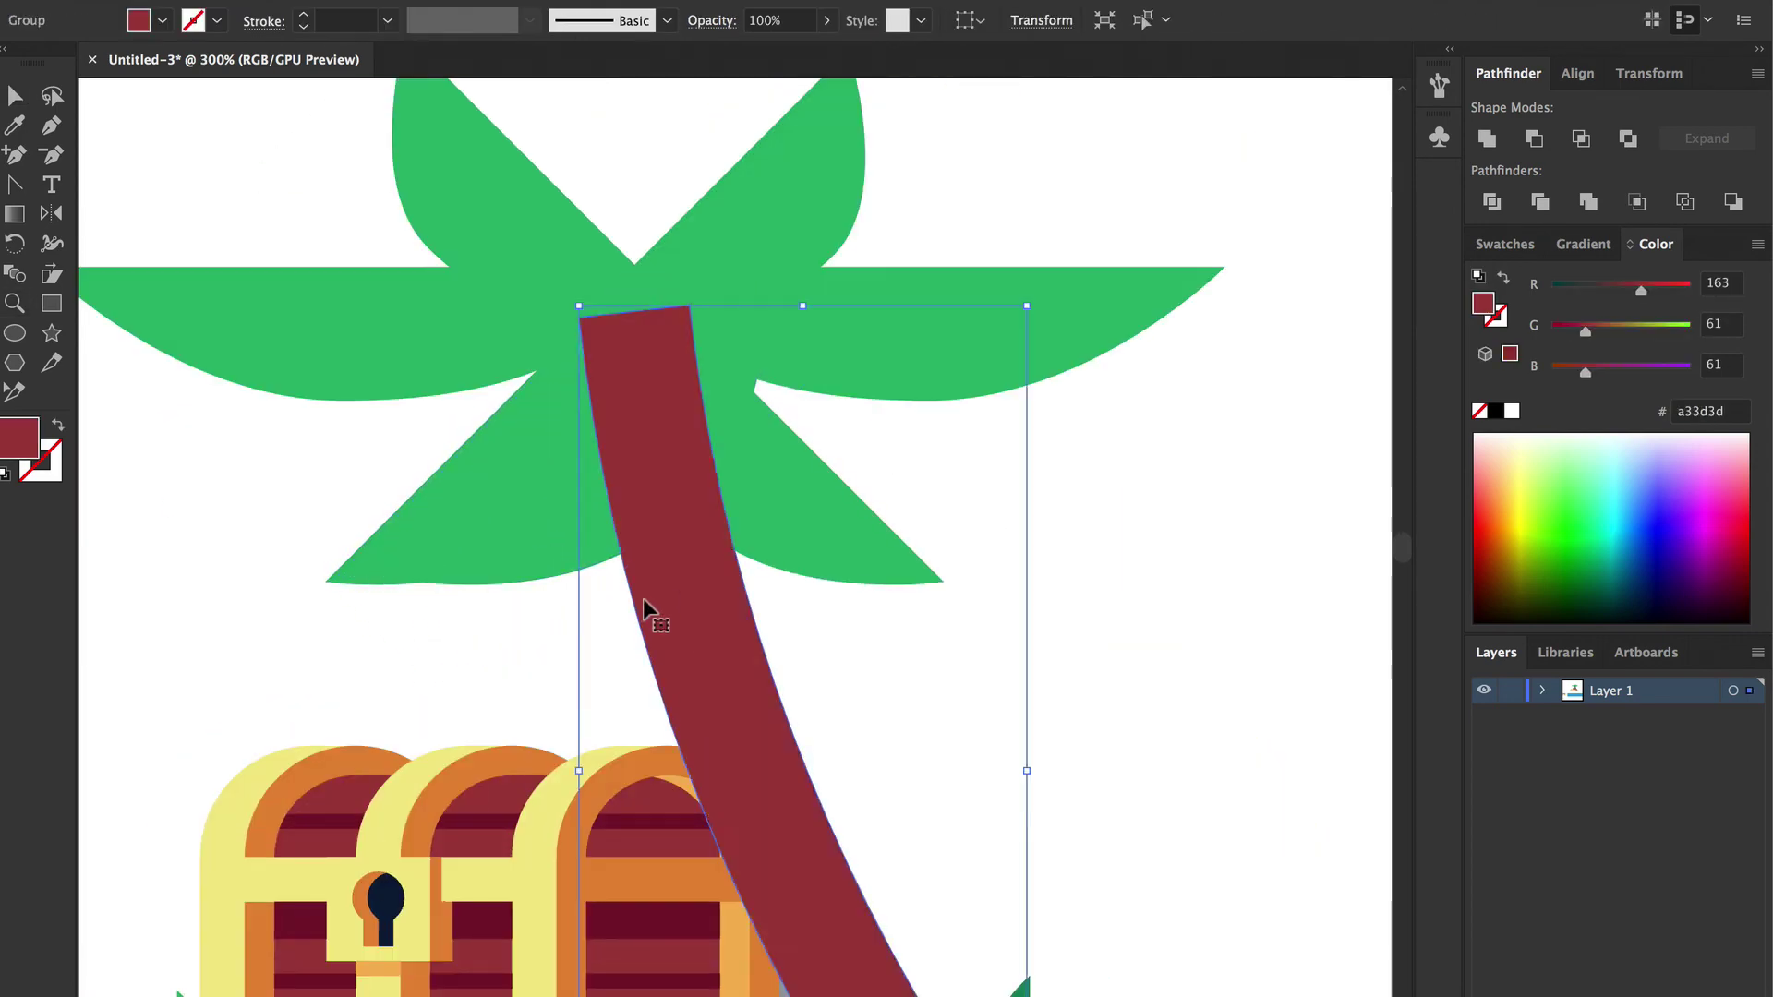
{"action": "left_click", "coordinate": [826, 511]}
{"action": "scroll", "coordinate": [826, 511], "scroll_direction": "down", "scroll_amount": 3}
{"action": "left_click", "coordinate": [1021, 289]}
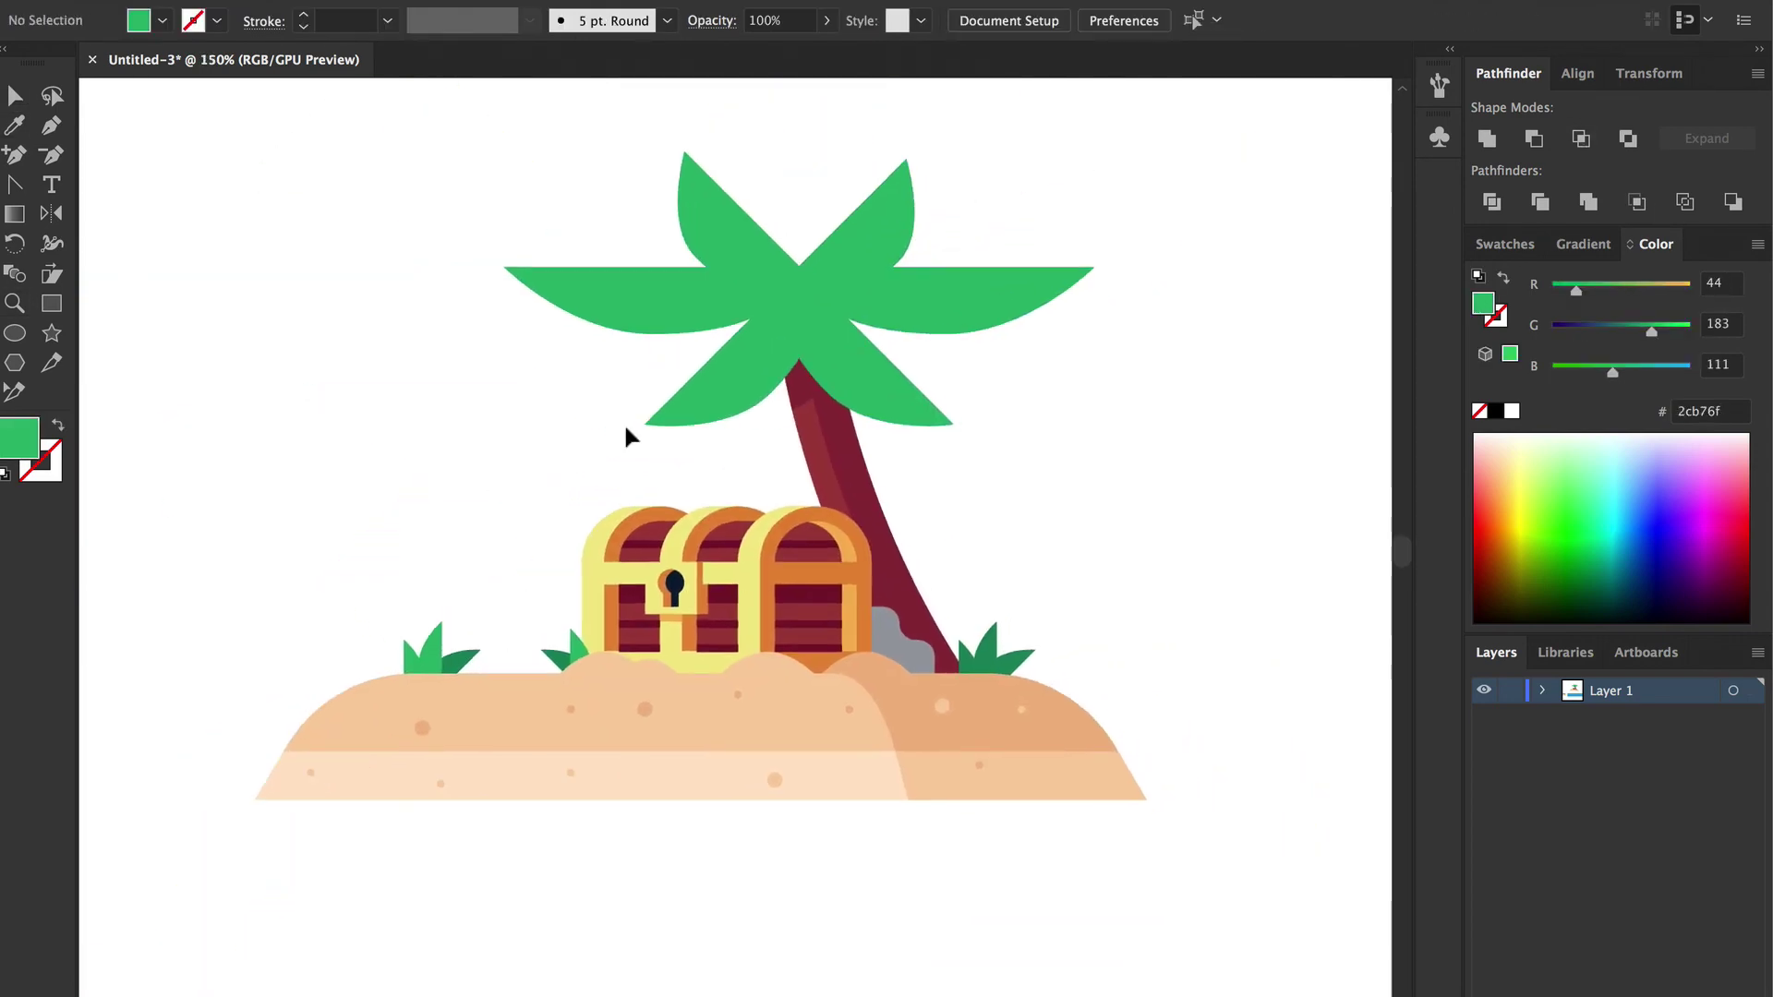
{"action": "scroll", "coordinate": [625, 434], "scroll_direction": "down", "scroll_amount": 2}
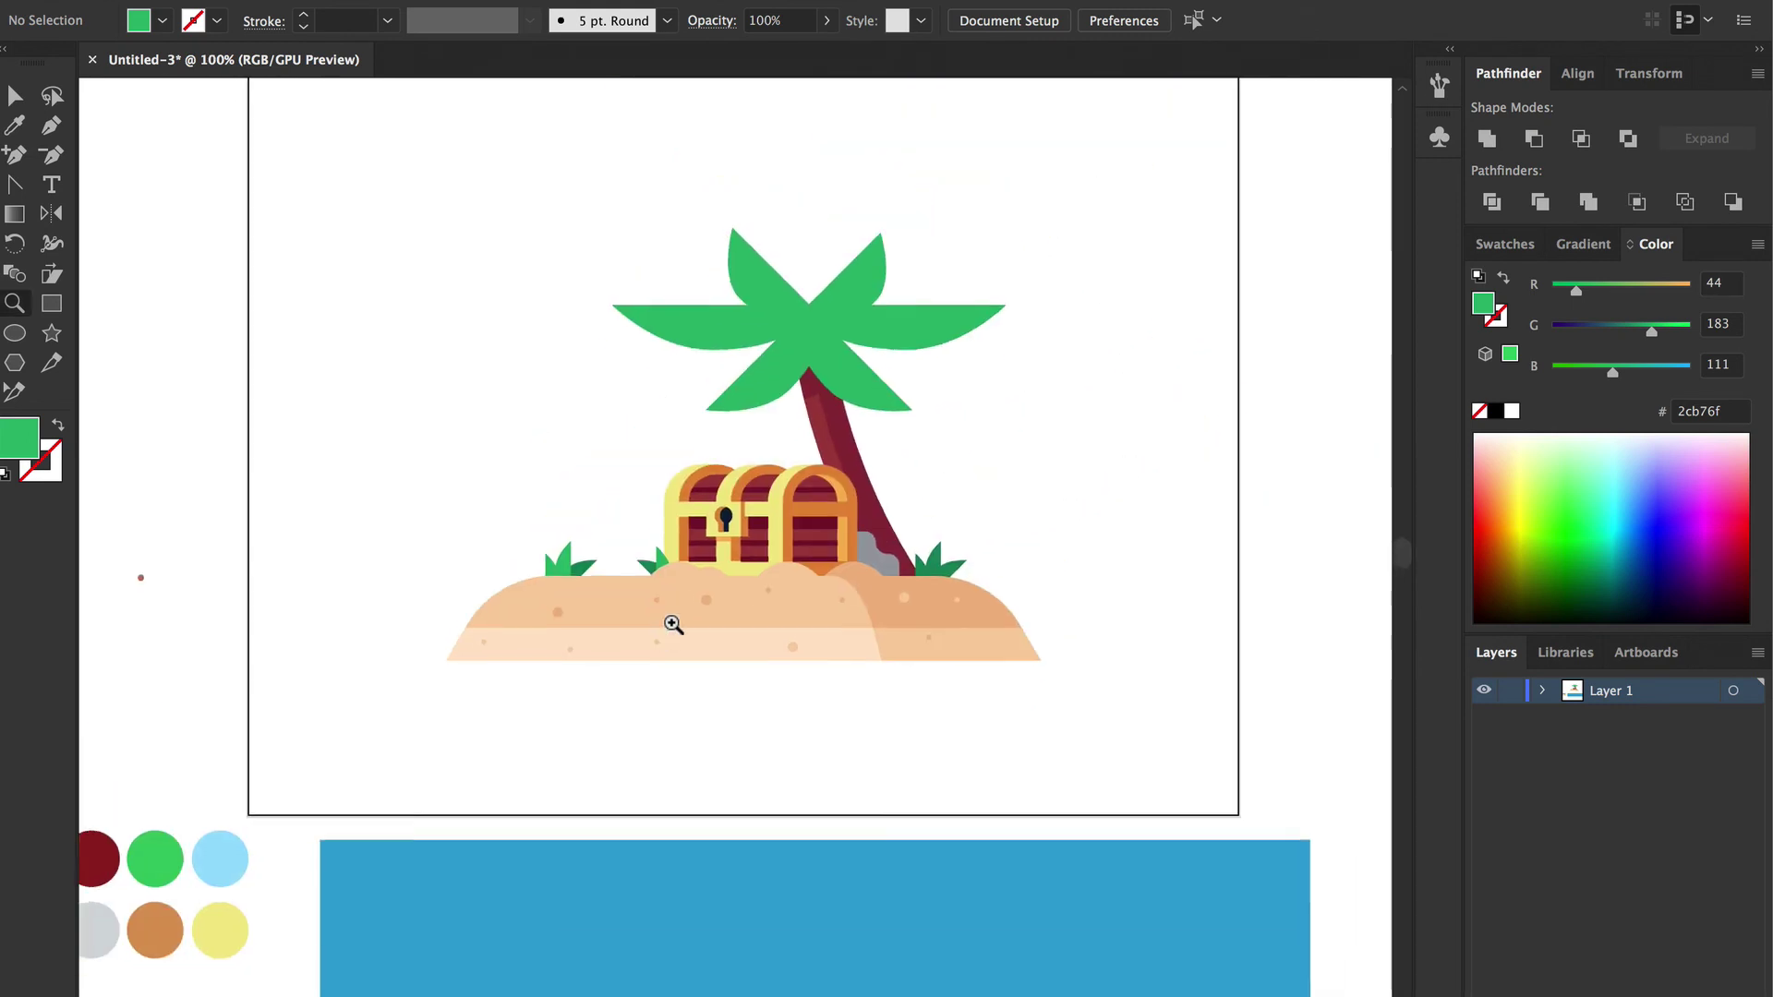
Step: Delete the large blue rectangle and draw a thin wide rectangle under the island
{"action": "left_click", "coordinate": [694, 889]}
{"action": "key", "text": "Delete"}
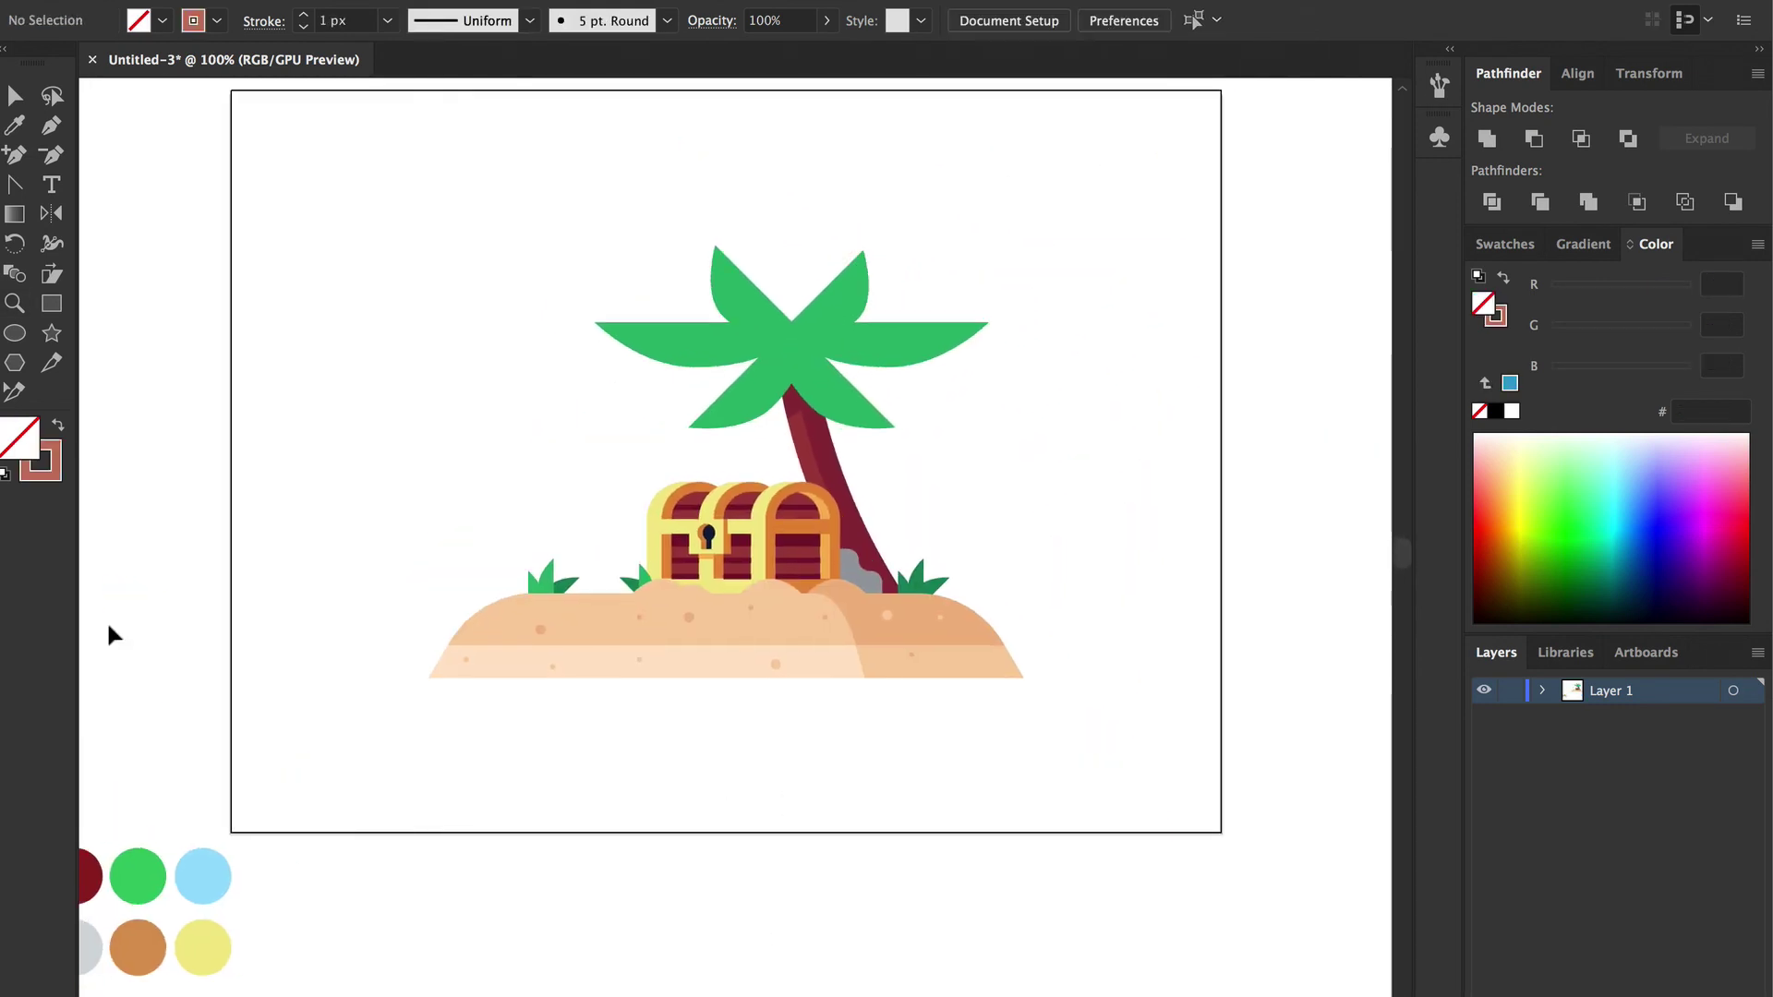
{"action": "key", "text": "m"}
{"action": "left_click_drag", "start_coordinate": [1092, 685], "coordinate": [1108, 681]}
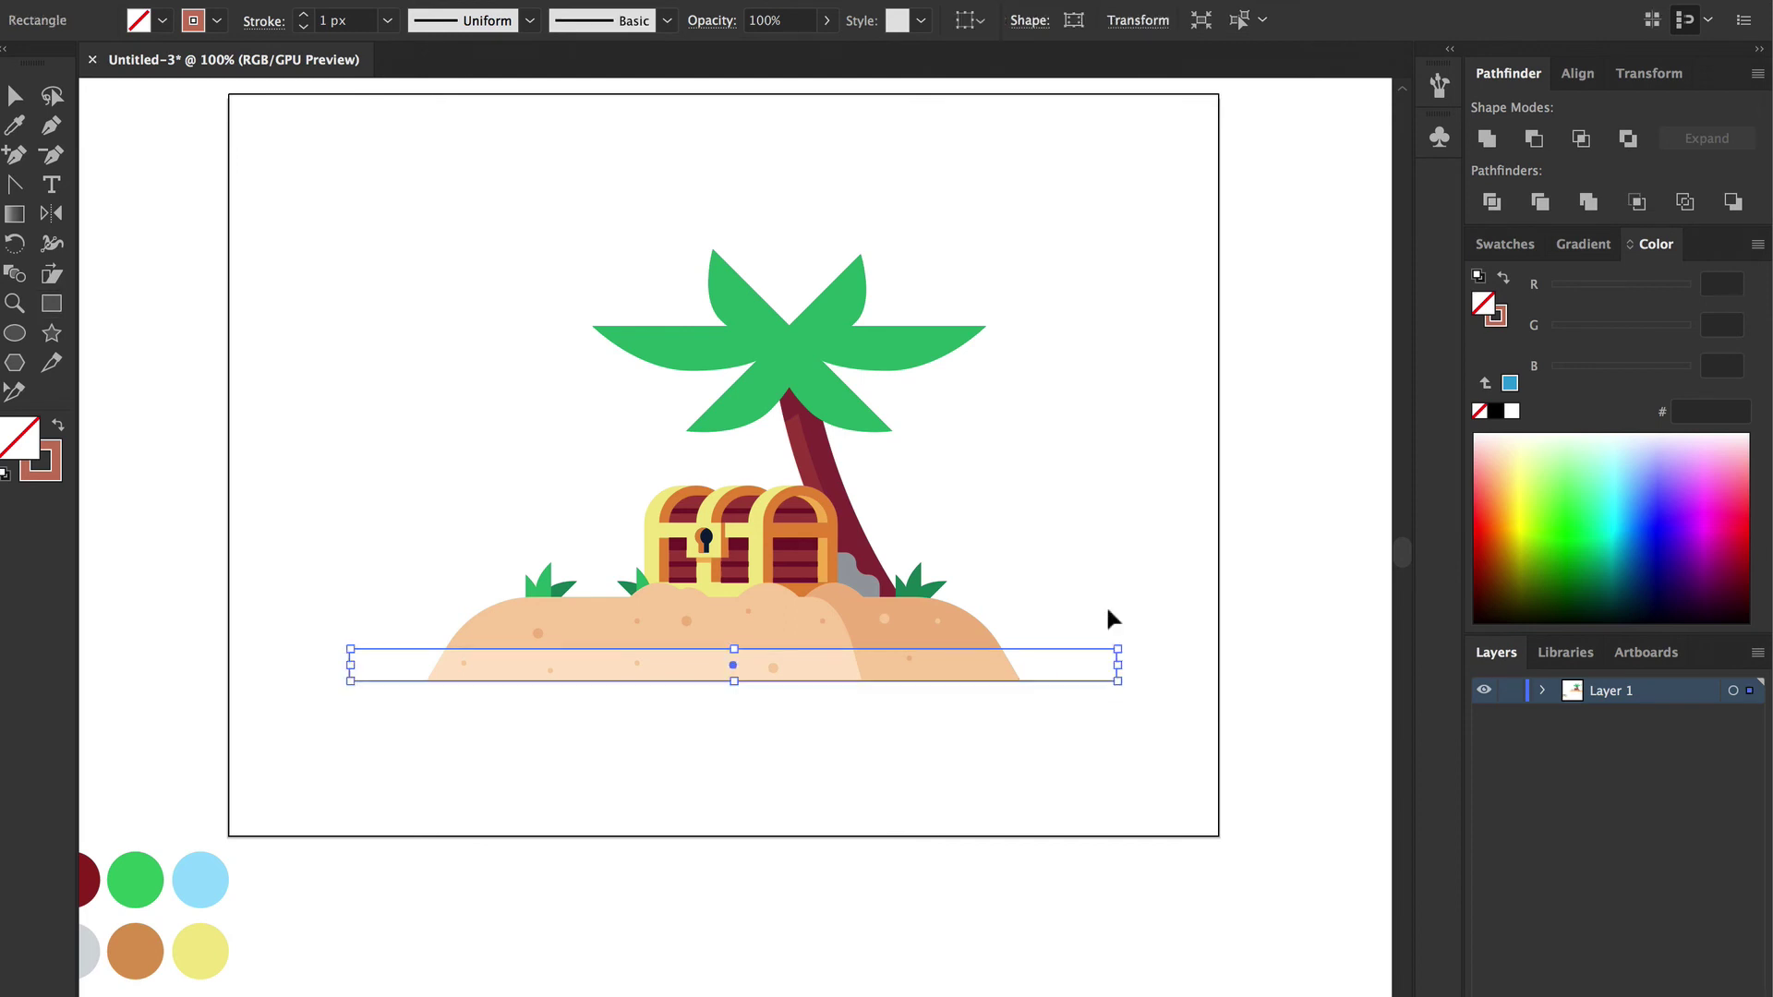
{"action": "left_click", "coordinate": [1137, 20]}
{"action": "key", "text": "Tab"}
{"action": "key", "text": "Escape"}
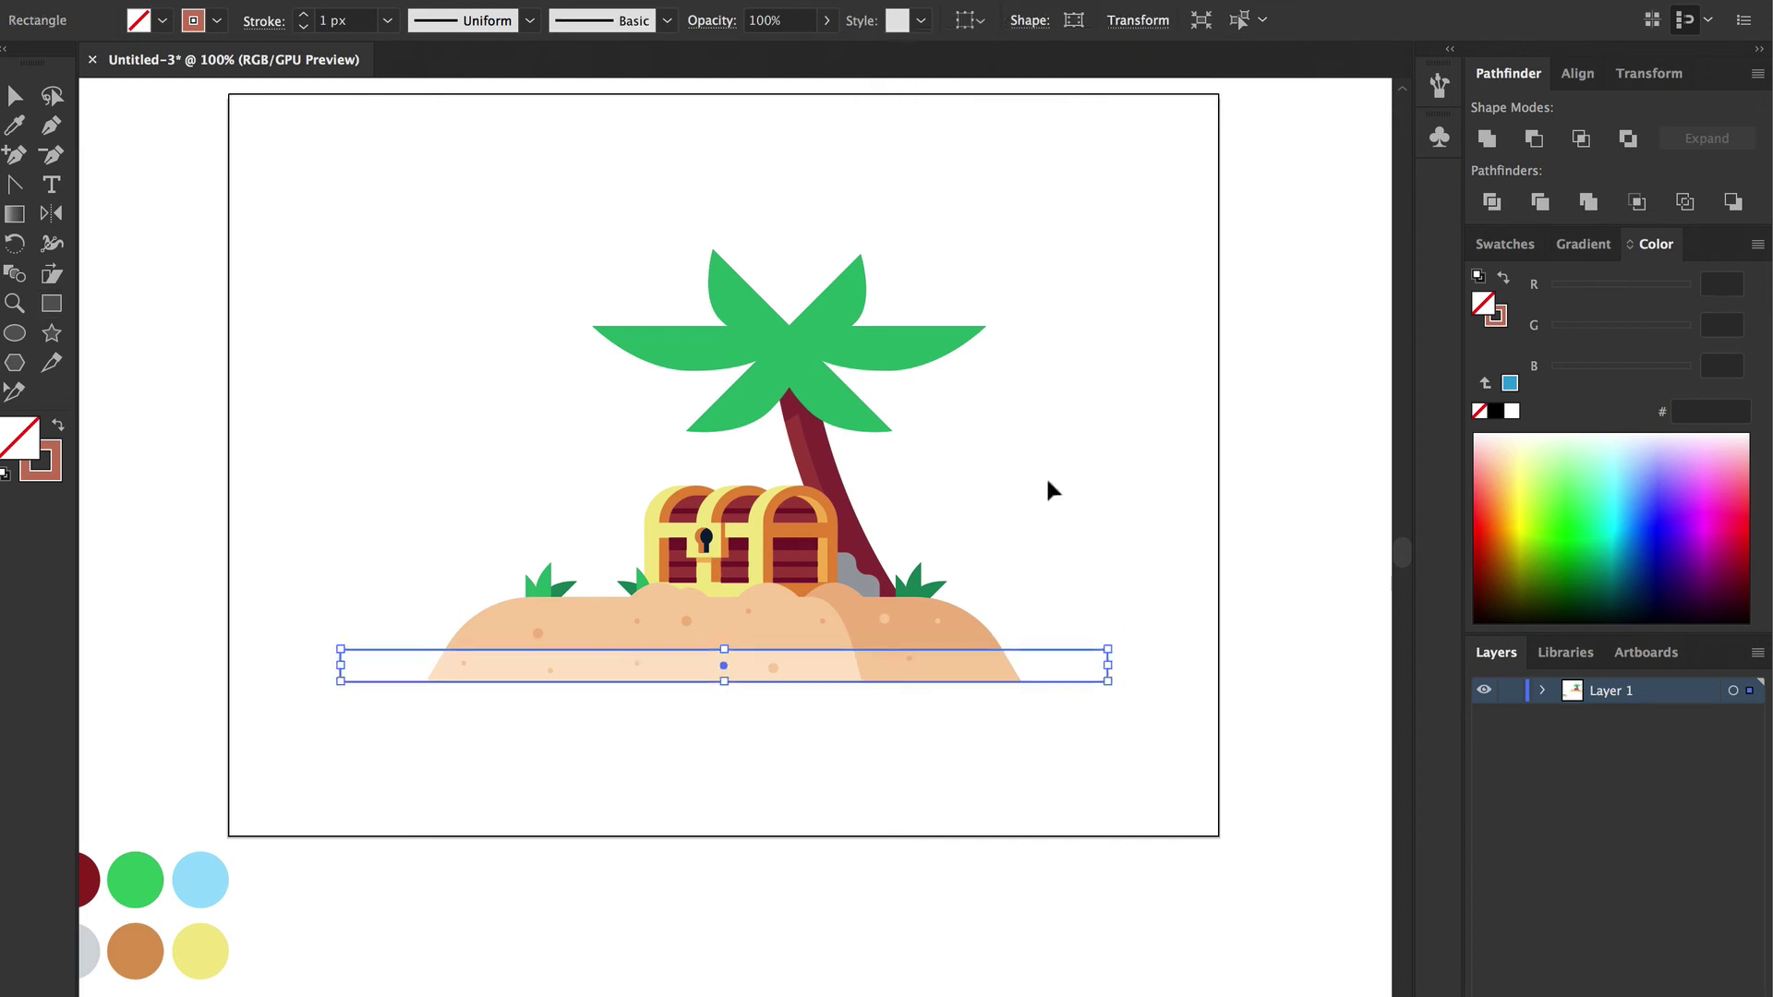
Step: Fill the new strip with #5fd2ff light blue and send it behind the sand
{"action": "double_click", "coordinate": [19, 437]}
{"action": "left_click", "coordinate": [1053, 148]}
{"action": "type", "text": "5fd2ff"}
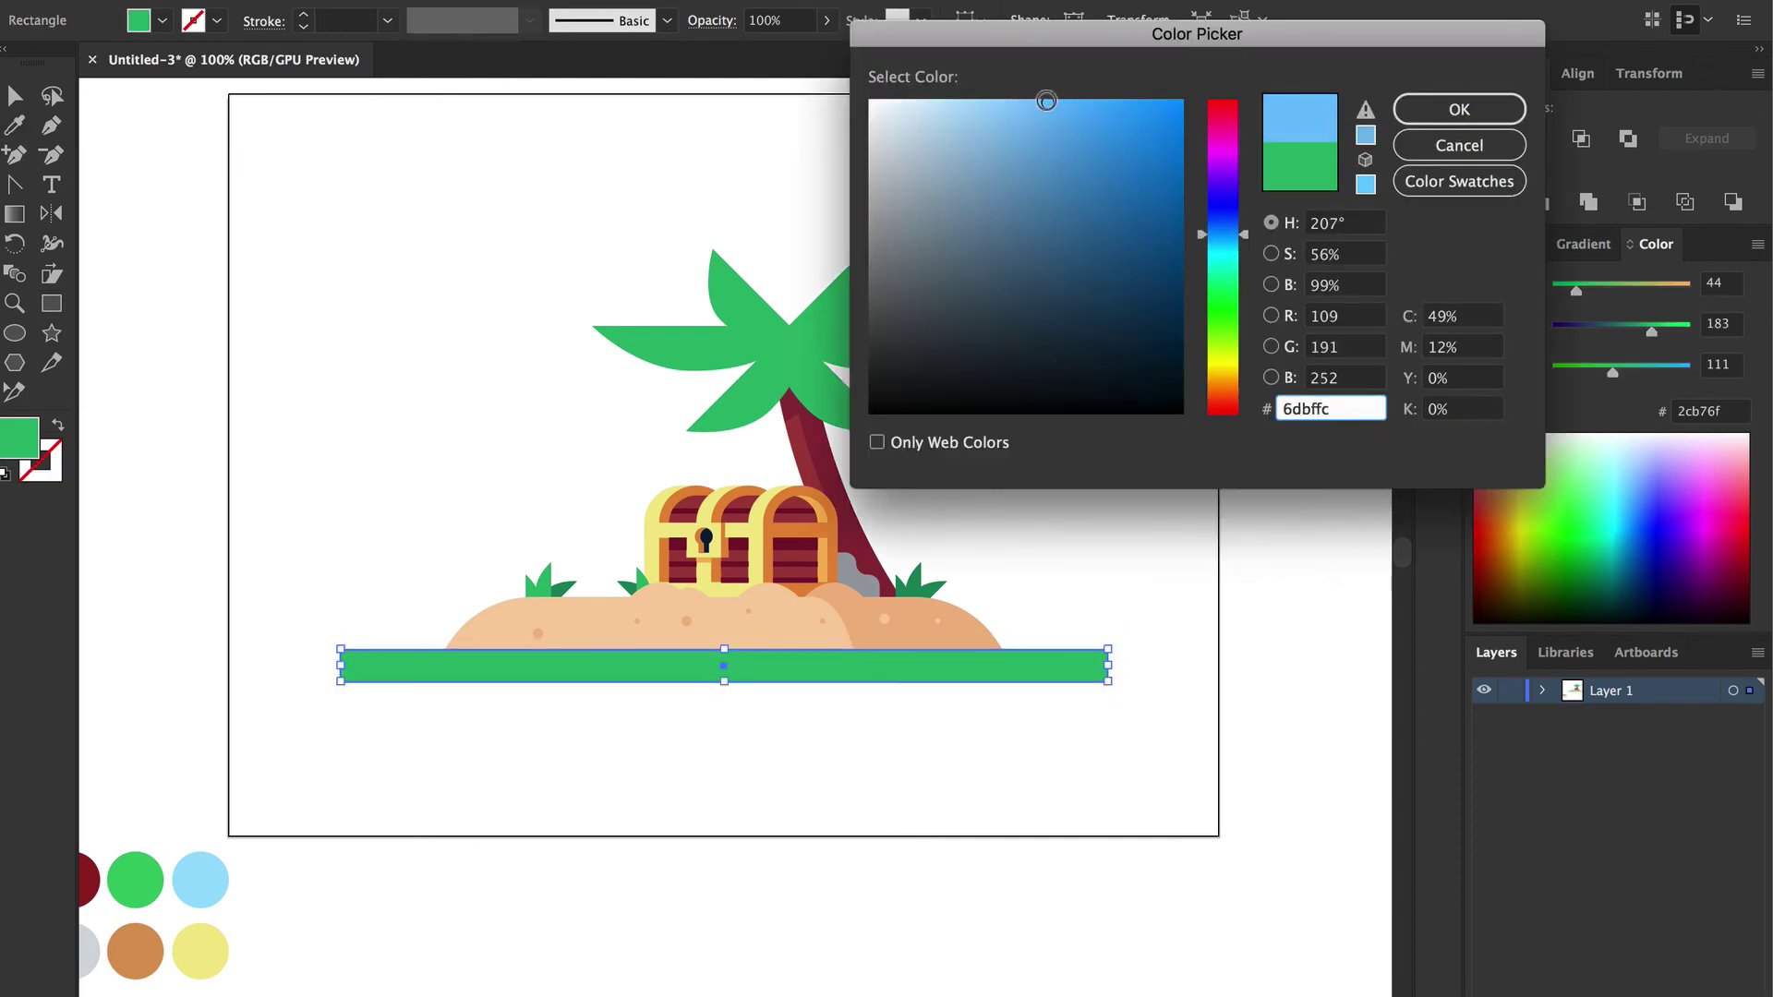
{"action": "key", "text": "Return"}
{"action": "key", "text": "ctrl+shift+bracketleft"}
Step: Try a light blue fill on the lower sand layer, then undo it
{"action": "left_click", "coordinate": [836, 692]}
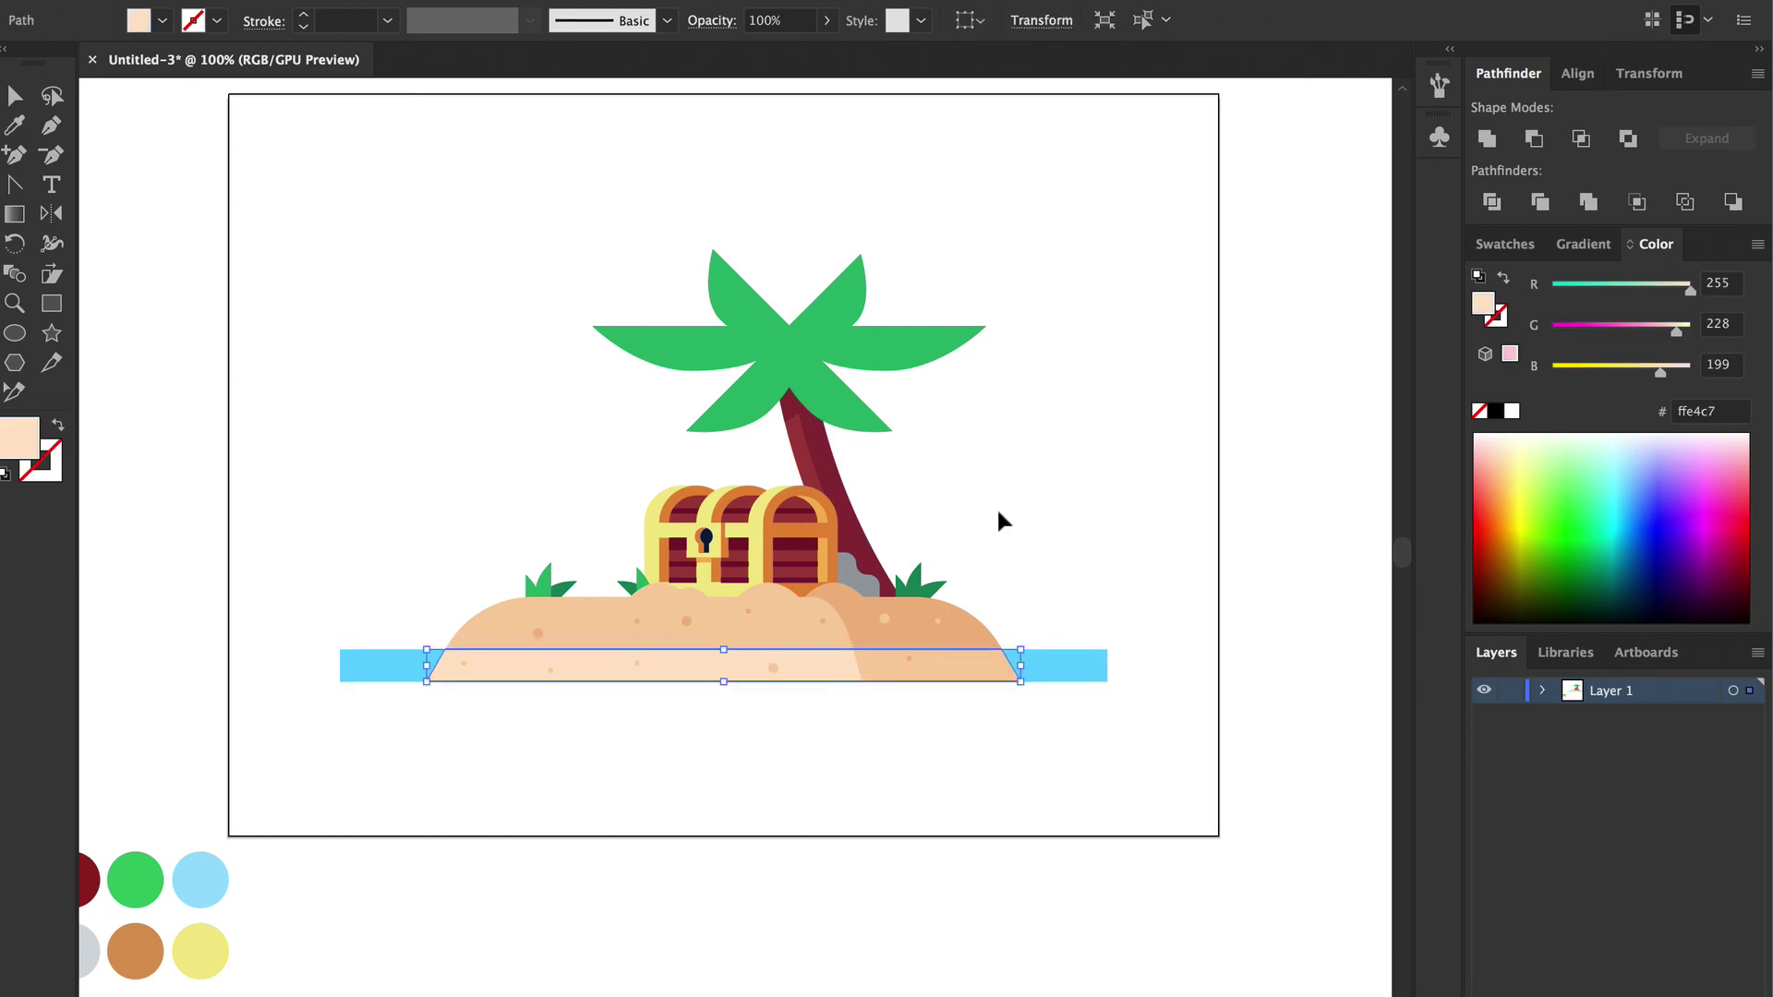
{"action": "key", "text": "i"}
{"action": "left_click", "coordinate": [388, 665]}
{"action": "double_click", "coordinate": [18, 436]}
{"action": "left_click", "coordinate": [1460, 111]}
{"action": "left_click", "coordinate": [712, 20]}
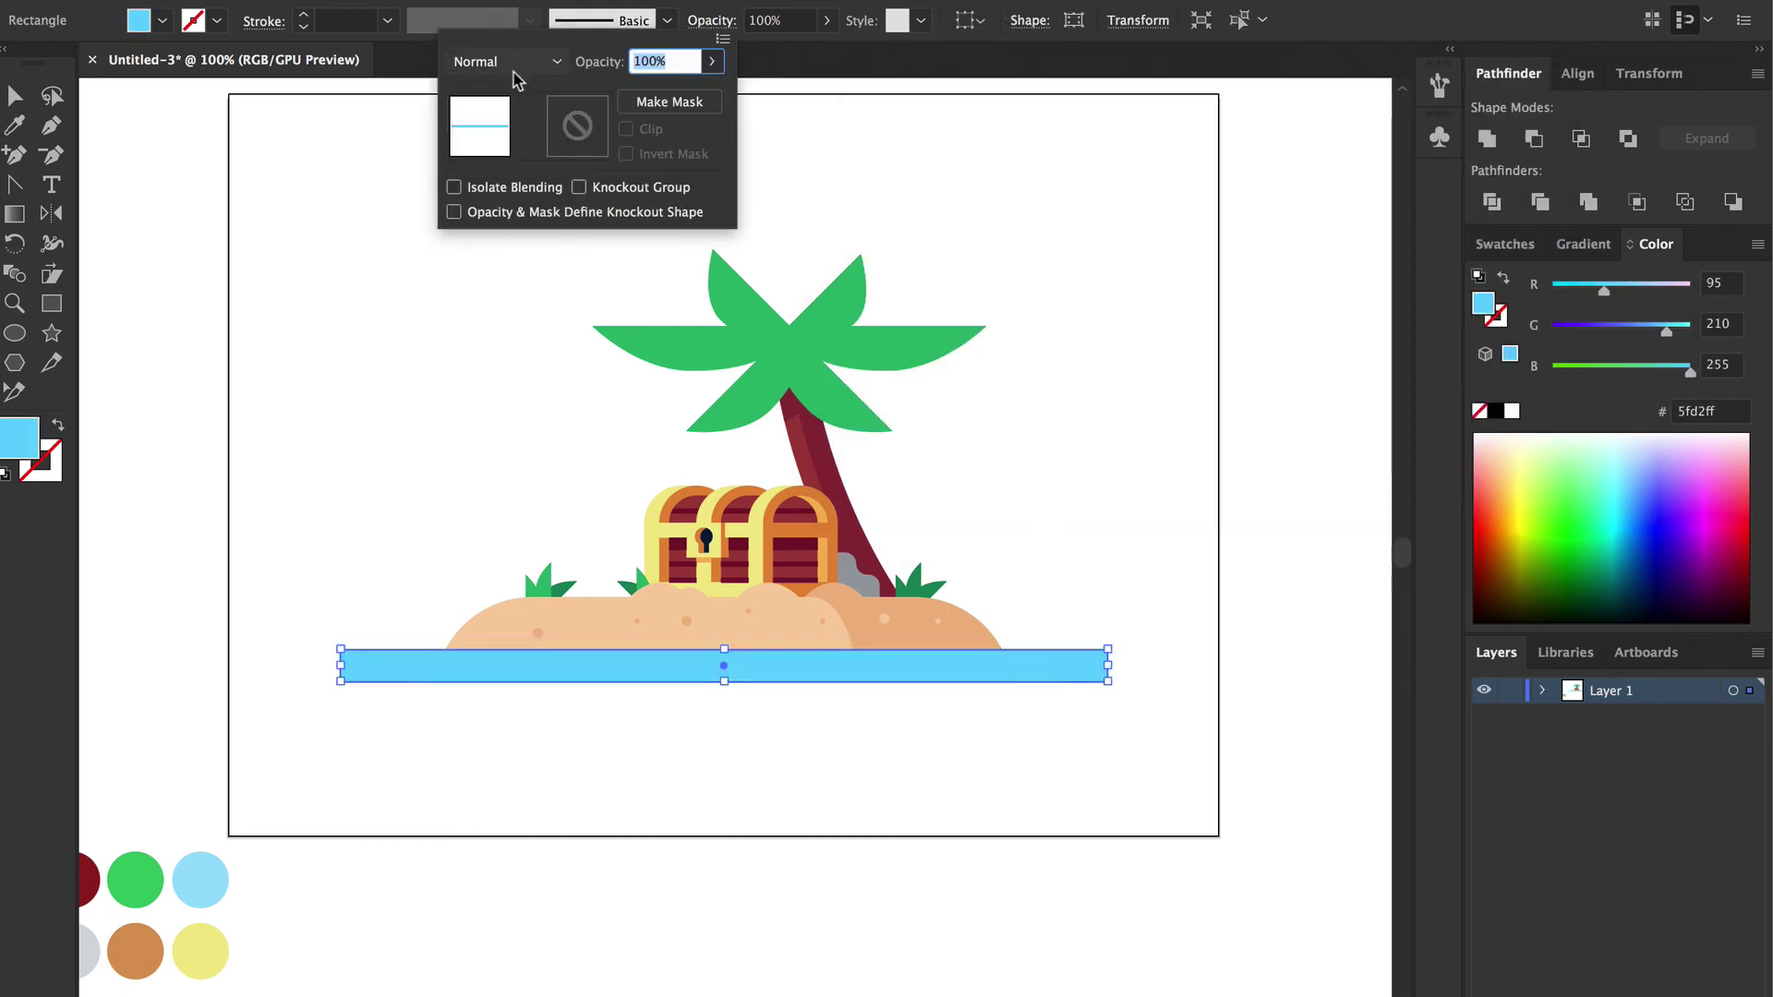
{"action": "key", "text": "ctrl+z"}
{"action": "key", "text": "ctrl+z"}
Step: Widen the water strip on both sides and round its top-right corner
{"action": "left_click", "coordinate": [351, 699]}
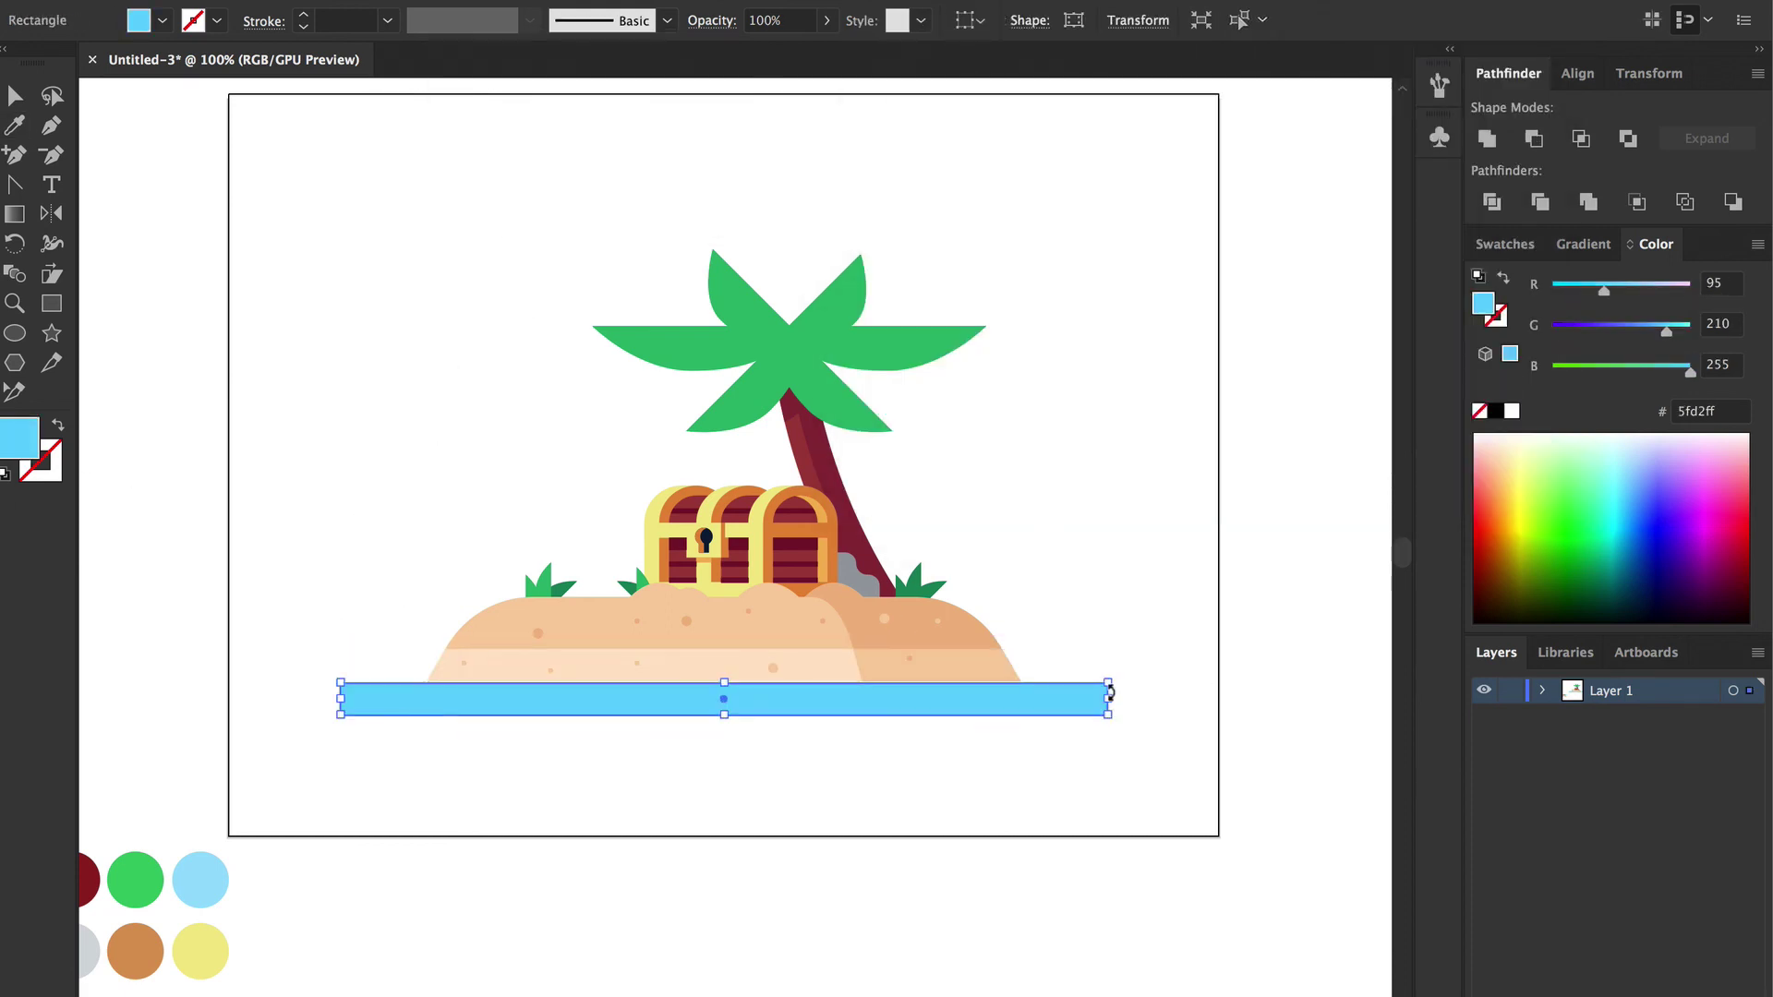
{"action": "left_click_drag", "start_coordinate": [1107, 699], "coordinate": [1144, 699]}
{"action": "left_click", "coordinate": [294, 695]}
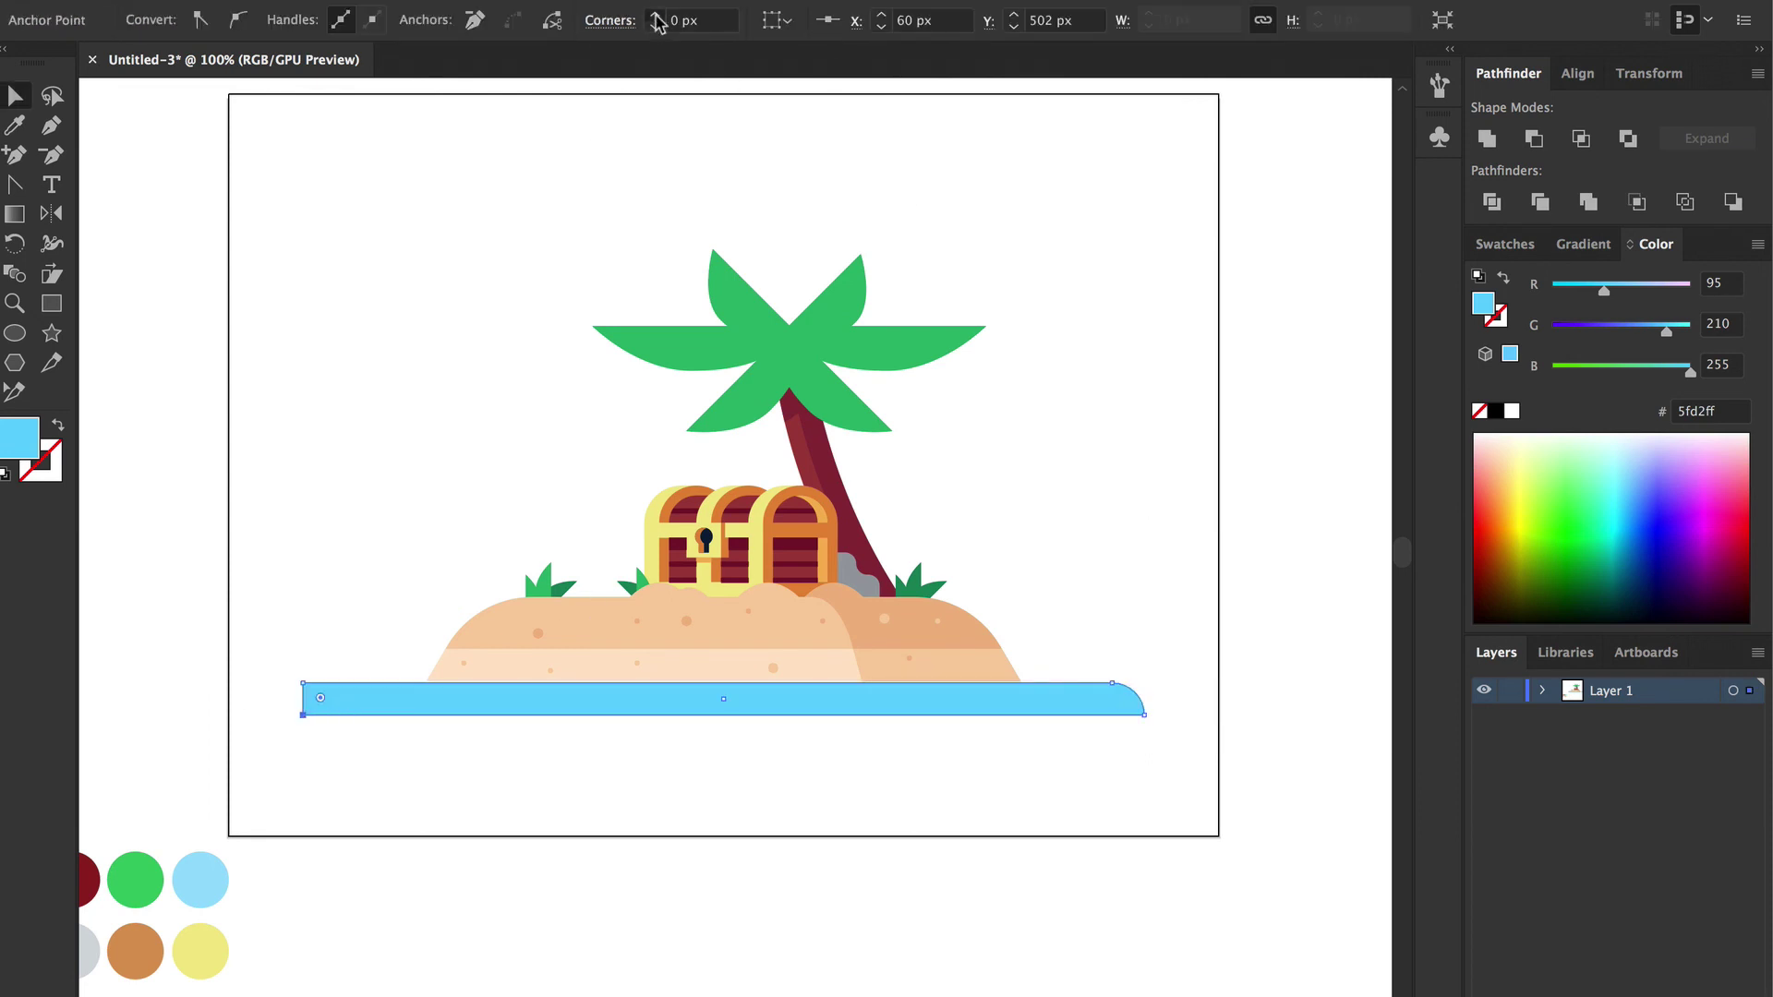
{"action": "left_click", "coordinate": [517, 526]}
Step: Intersect an island copy with the water strip and fill the resulting band darker blue
{"action": "left_click_drag", "start_coordinate": [517, 526], "coordinate": [845, 647]}
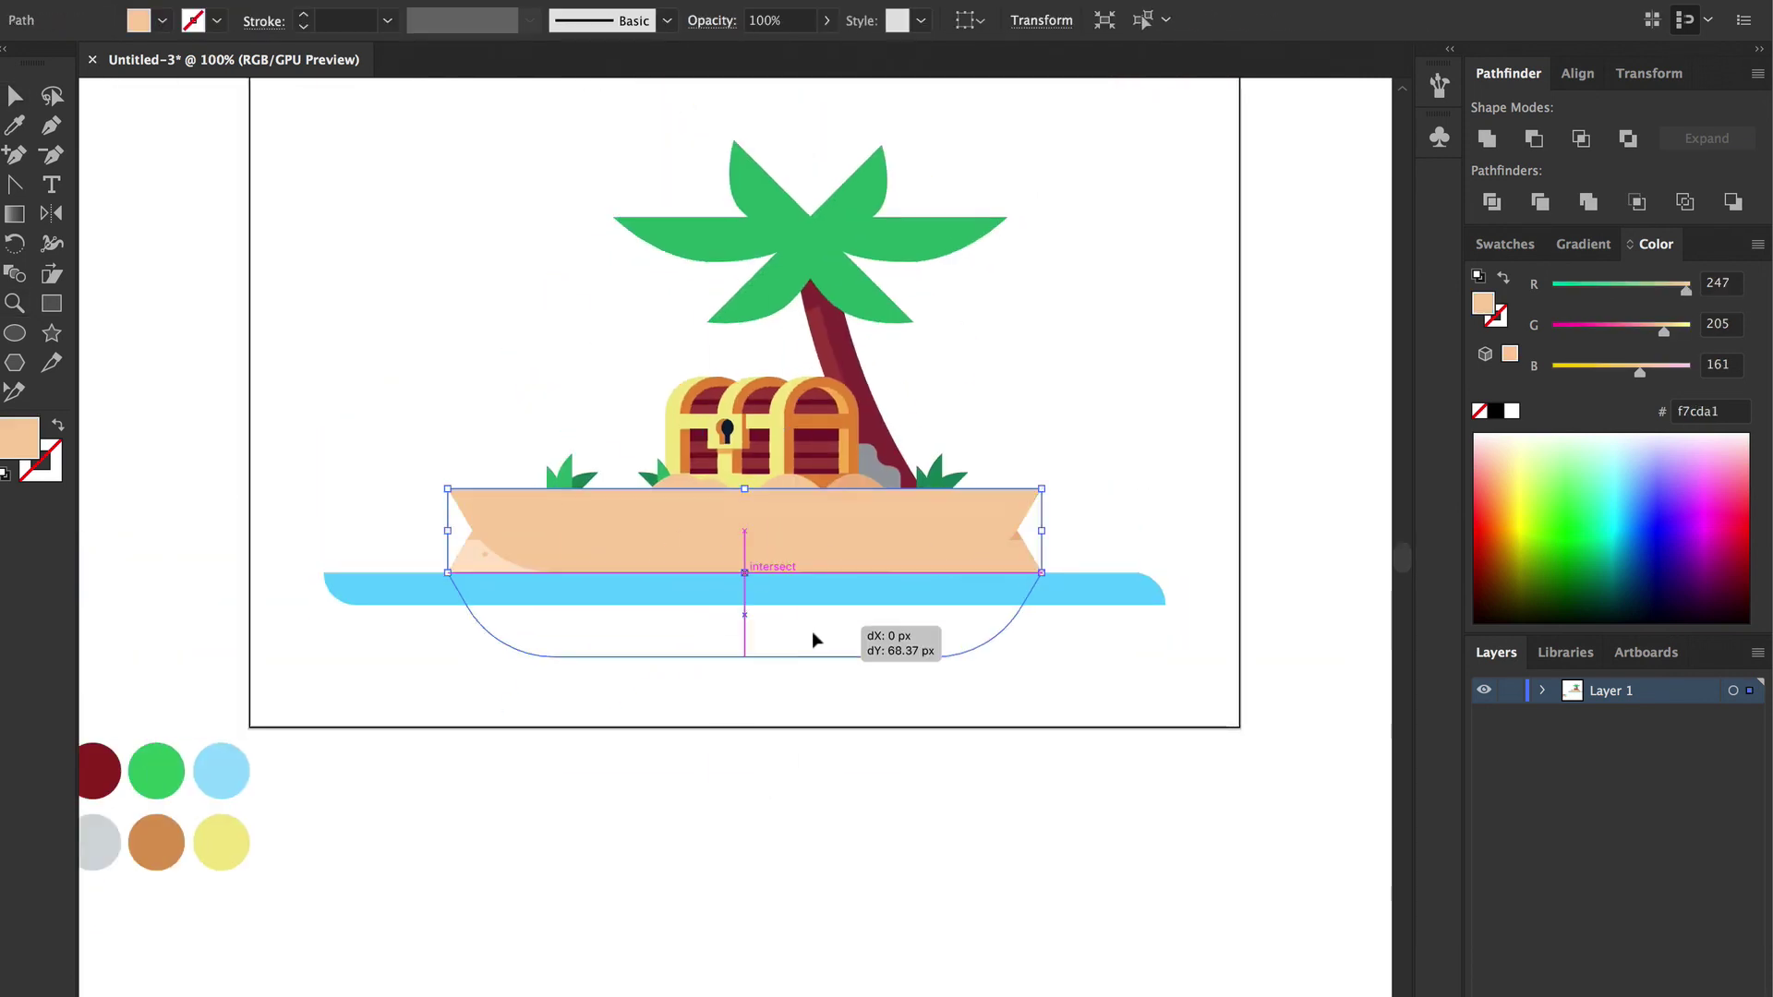
{"action": "left_click", "coordinate": [1109, 589], "text": "shift"}
{"action": "left_click", "coordinate": [1581, 138]}
{"action": "double_click", "coordinate": [18, 437]}
{"action": "left_click", "coordinate": [1107, 136]}
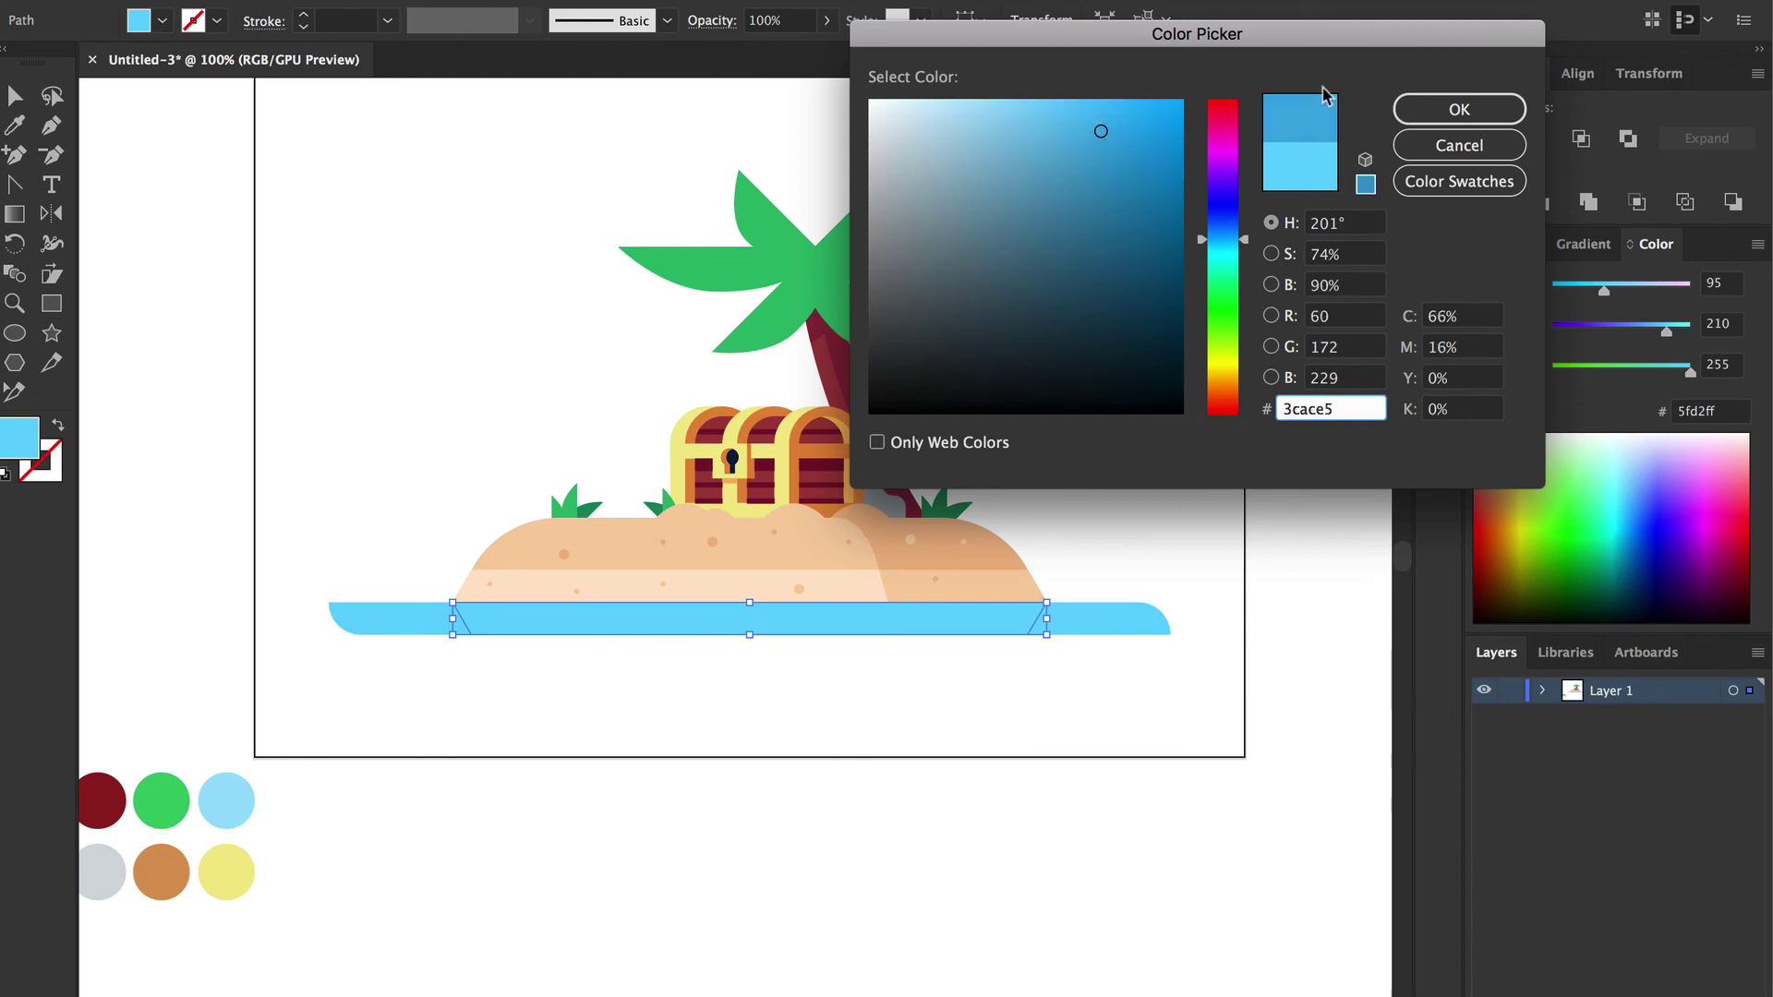
{"action": "key", "text": "Return"}
Step: Fine-tune the band's fill to a slightly deeper blue, then deselect and zoom out
{"action": "key", "text": "ctrl+equal"}
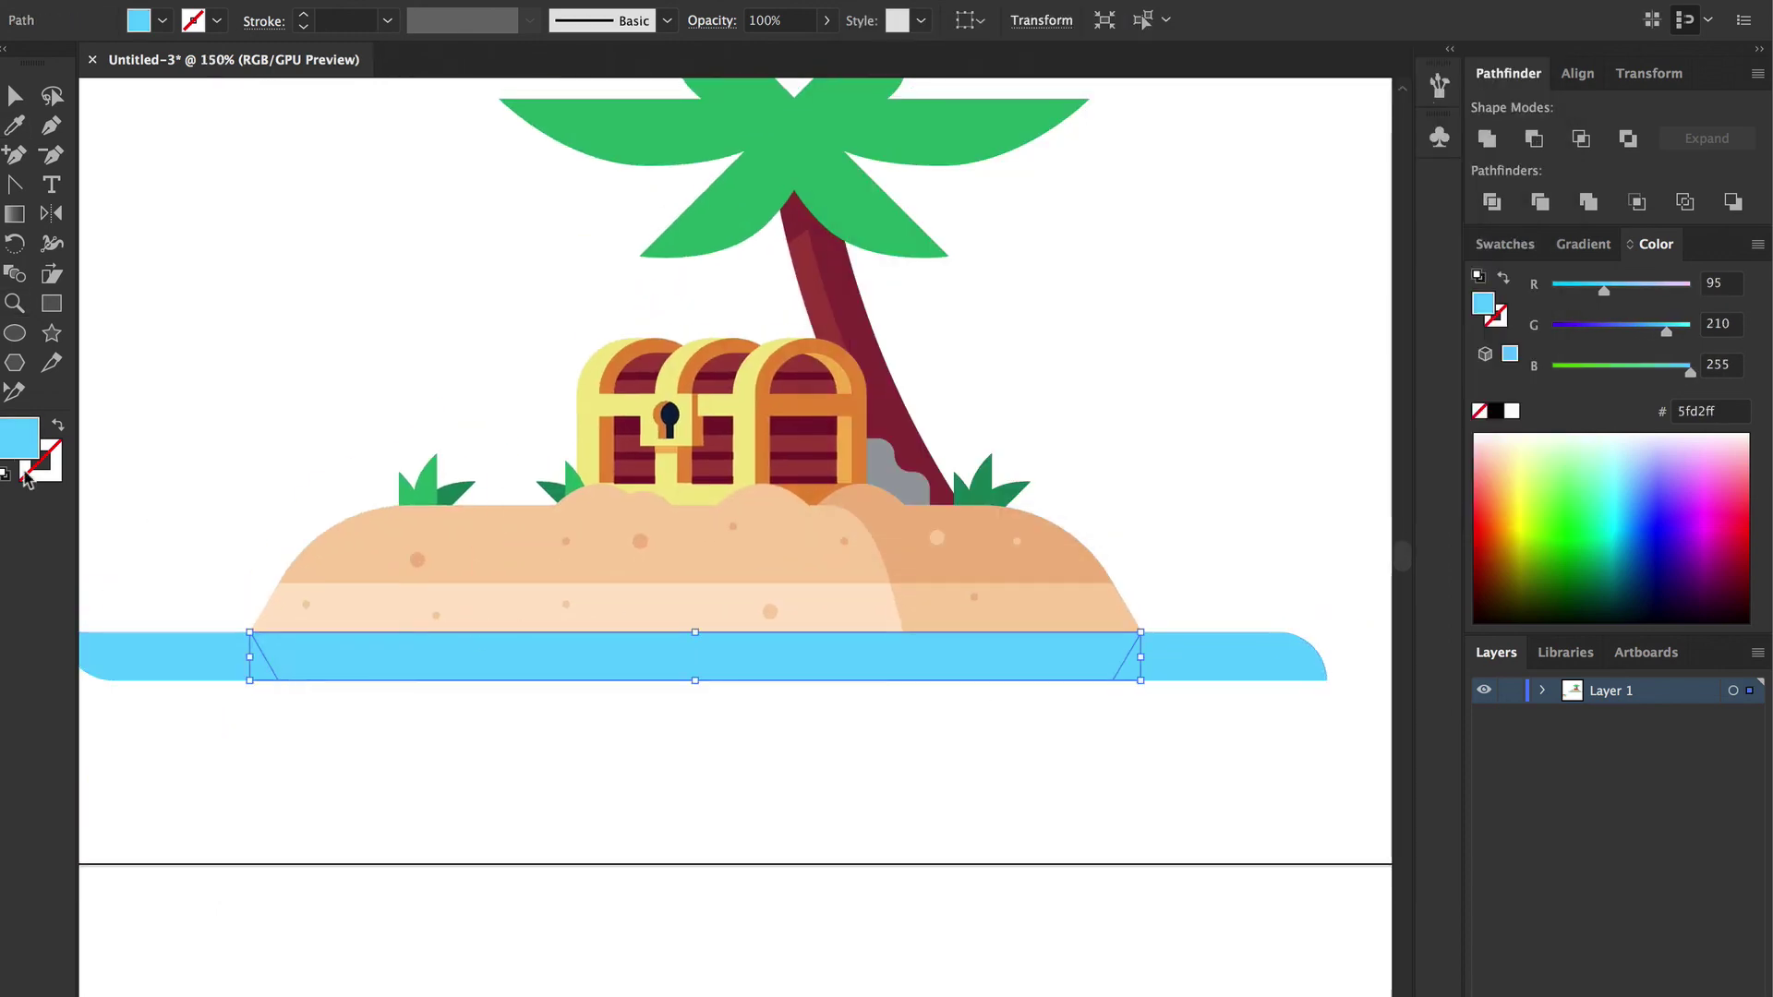
{"action": "double_click", "coordinate": [19, 437]}
{"action": "left_click", "coordinate": [1094, 137]}
{"action": "key", "text": "Return"}
{"action": "double_click", "coordinate": [18, 437]}
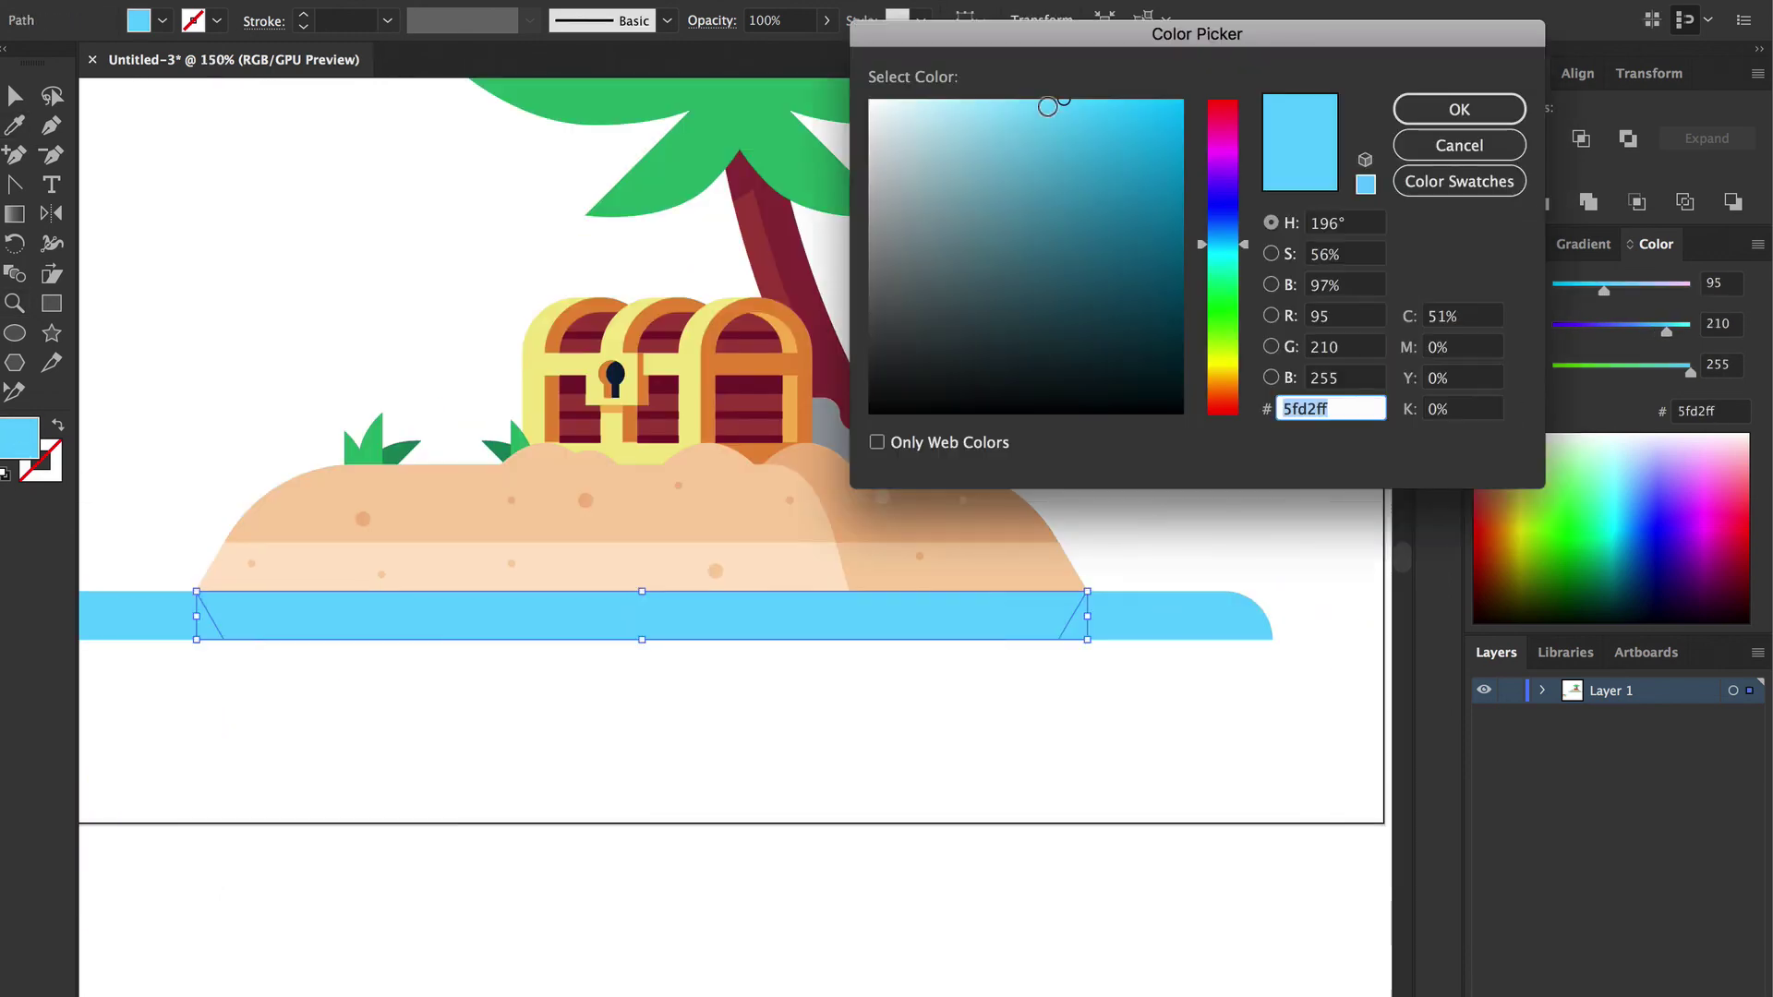
{"action": "left_click", "coordinate": [1044, 107]}
{"action": "left_click", "coordinate": [1088, 108]}
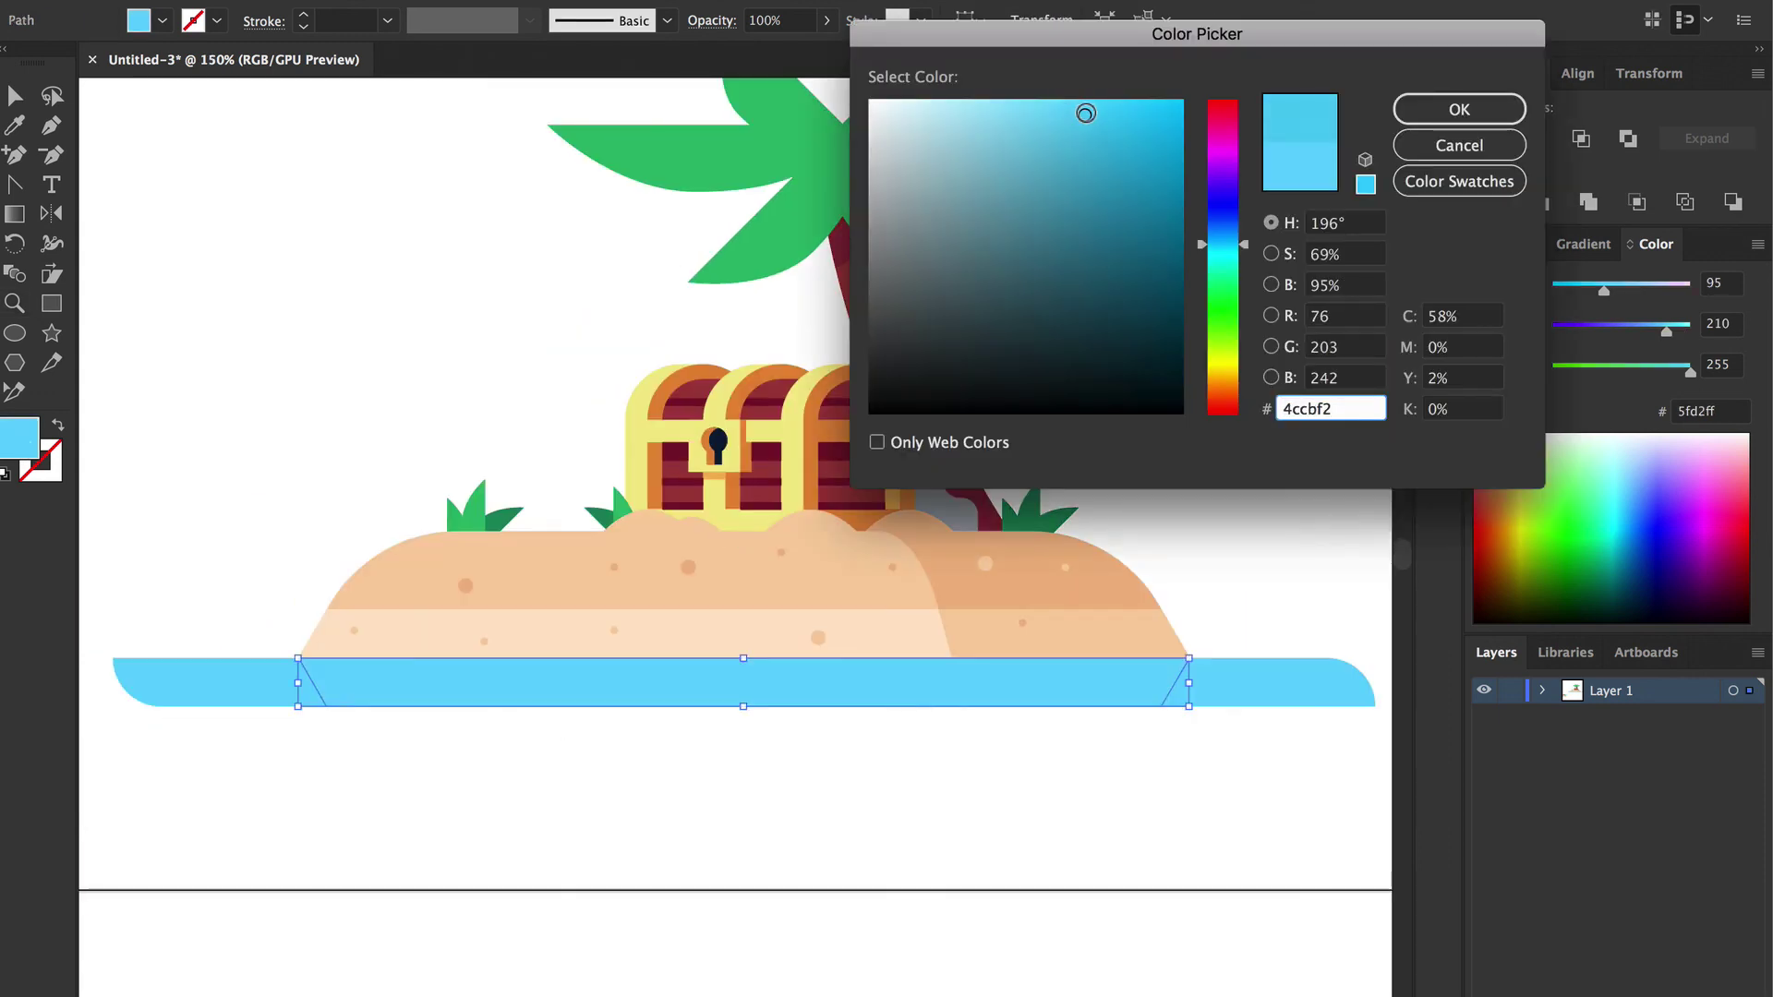
{"action": "key", "text": "Return"}
{"action": "key", "text": "ctrl+shift+a"}
{"action": "key", "text": "ctrl+minus"}
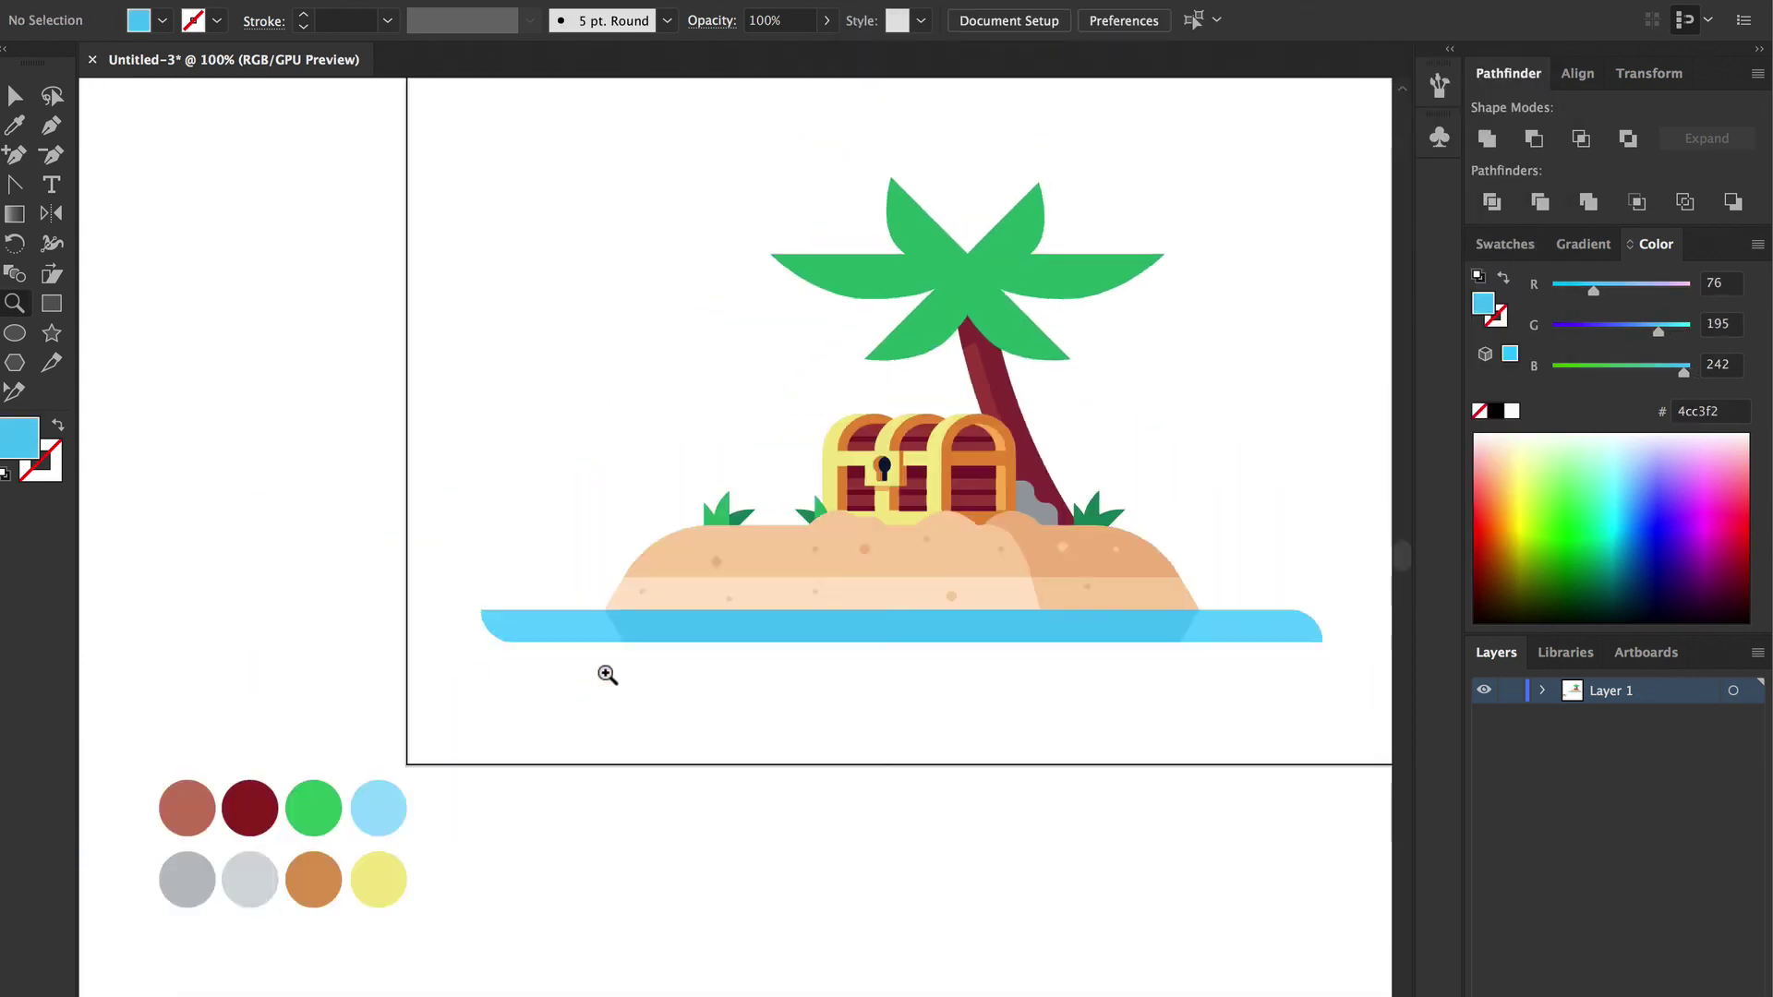